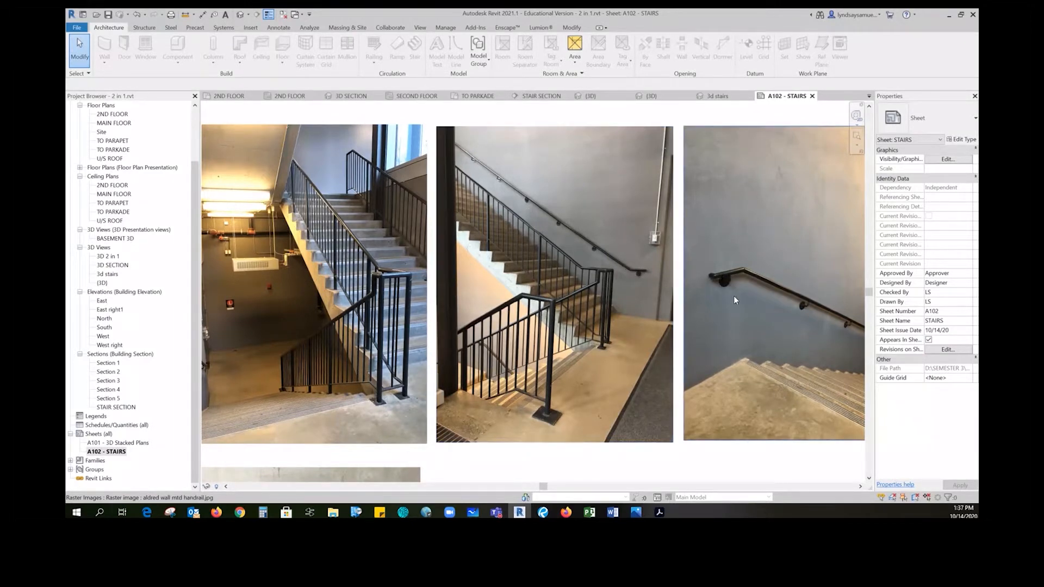
Examine the stair, guardrail and handrail reference photos on sheet A102 - STAIRS
scroll(760, 309, "down", 2)
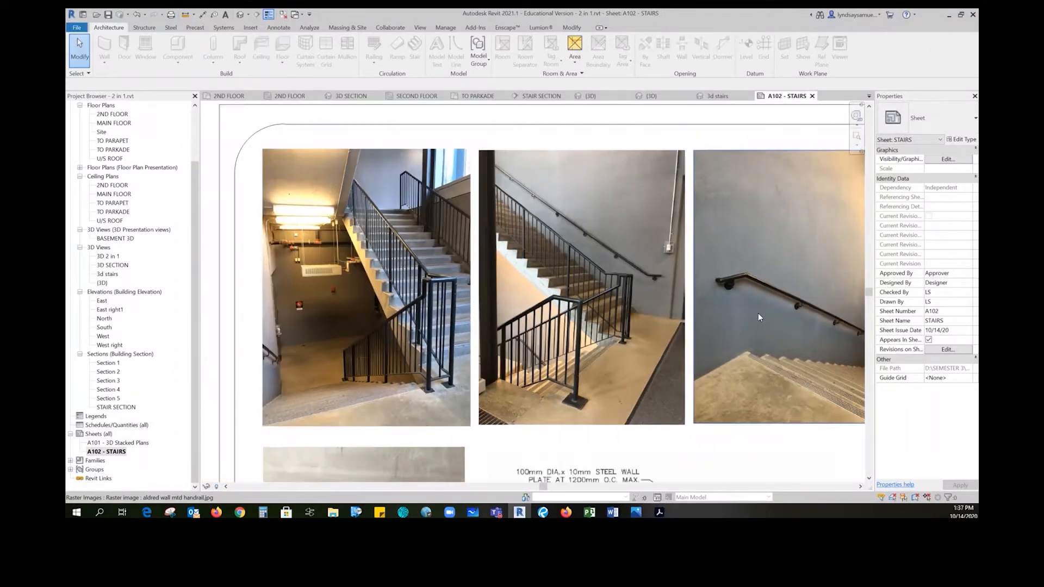
scroll(616, 318, "up", 2)
middle_click_drag(617, 317, 297, 329)
scroll(626, 376, "up", 2)
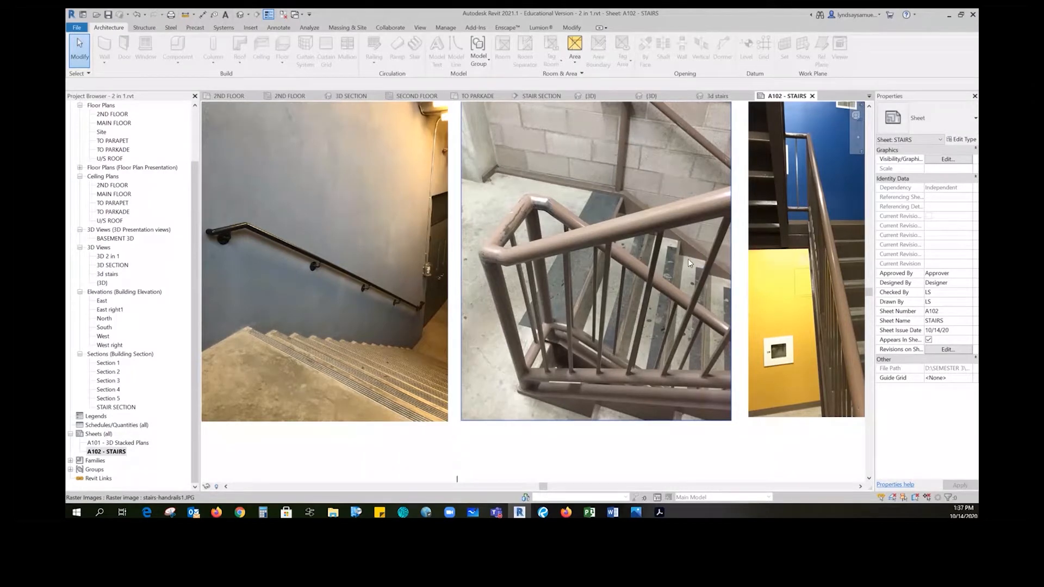
middle_click_drag(687, 259, 429, 288)
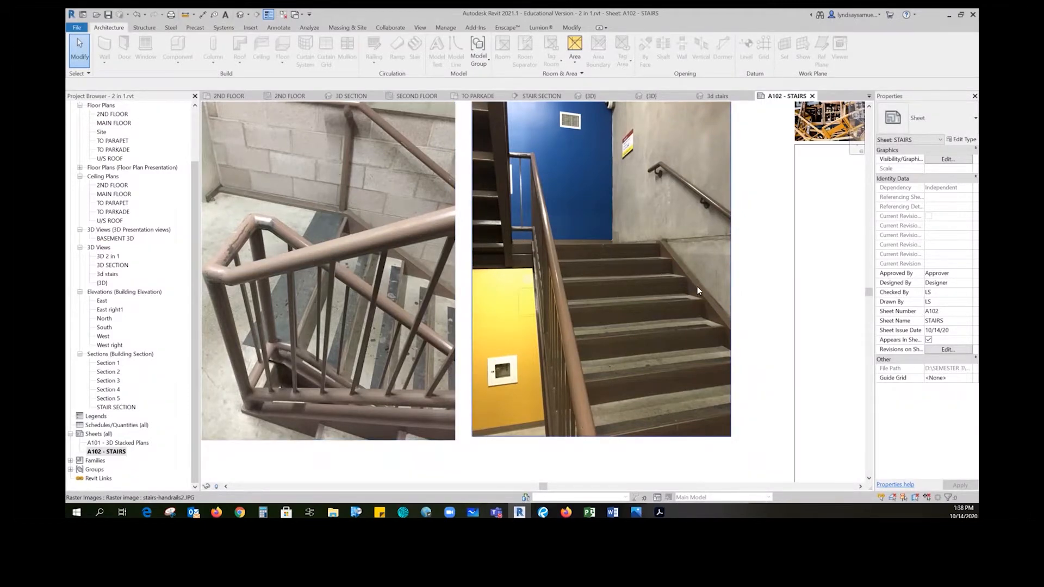
scroll(700, 287, "down", 1)
scroll(700, 288, "down", 3)
middle_click_drag(700, 288, 753, 244)
middle_click_drag(526, 328, 627, 318)
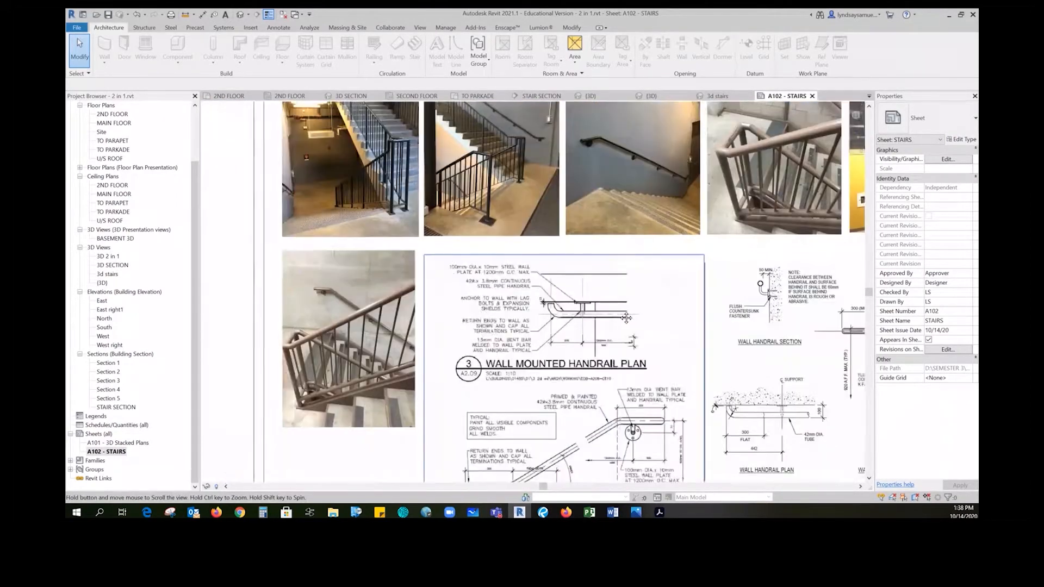
scroll(366, 387, "up", 5)
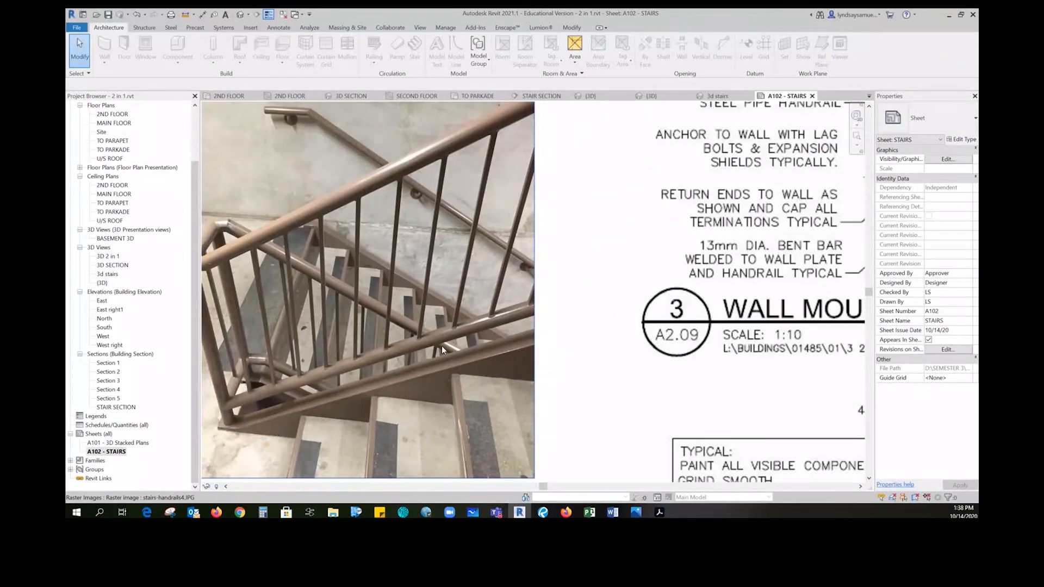
Examine the lower end of the Wall Mounted Handrail Elevation detail, including its end extension, tread depth and wall plate
scroll(441, 346, "down", 4)
mouse_move(671, 325)
middle_mouse_down()
mouse_move(582, 314)
mouse_move(507, 255)
middle_mouse_up()
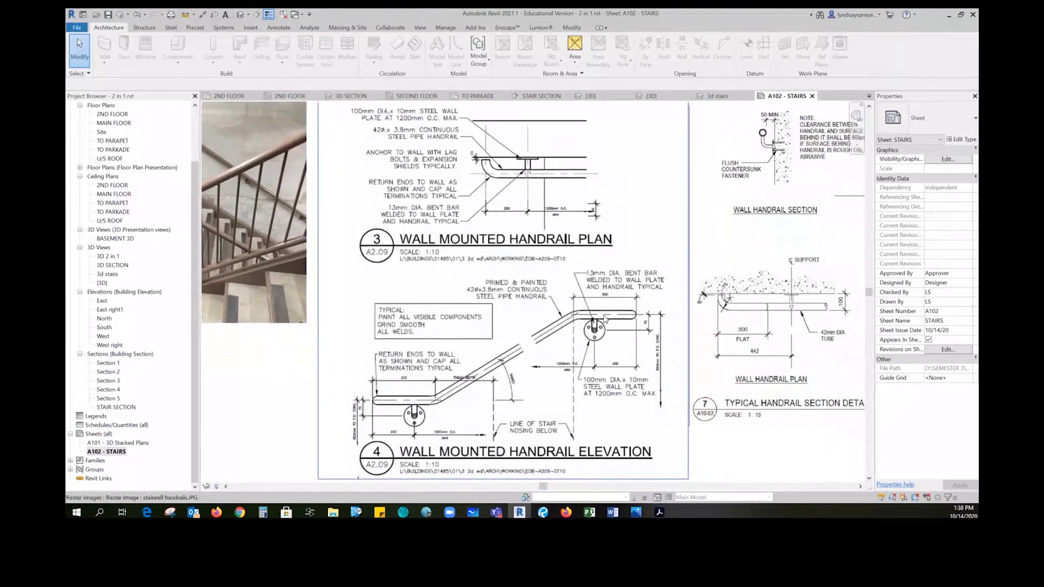
scroll(531, 301, "down", 2)
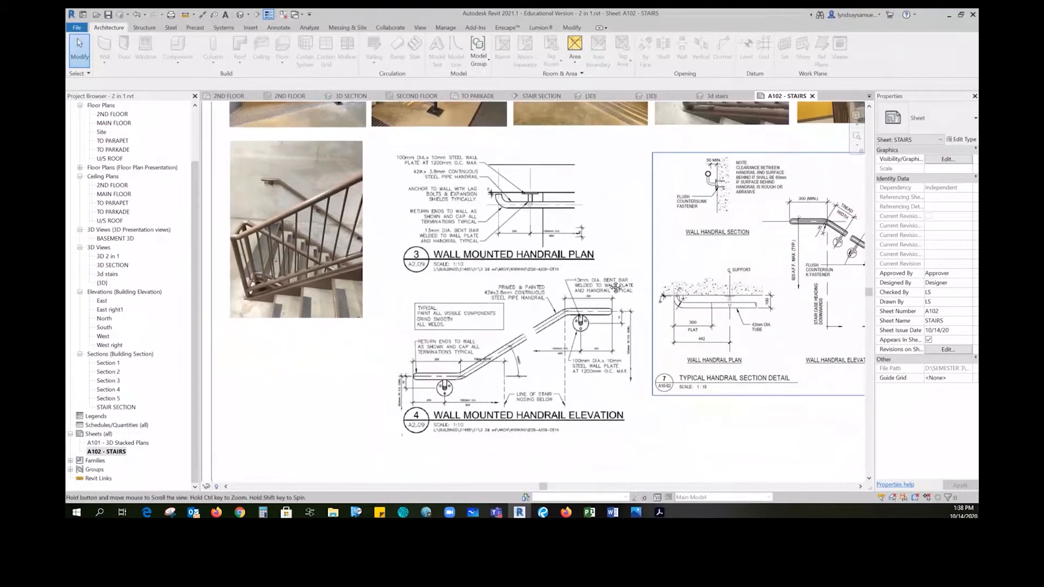
middle_click_drag(616, 288, 560, 310)
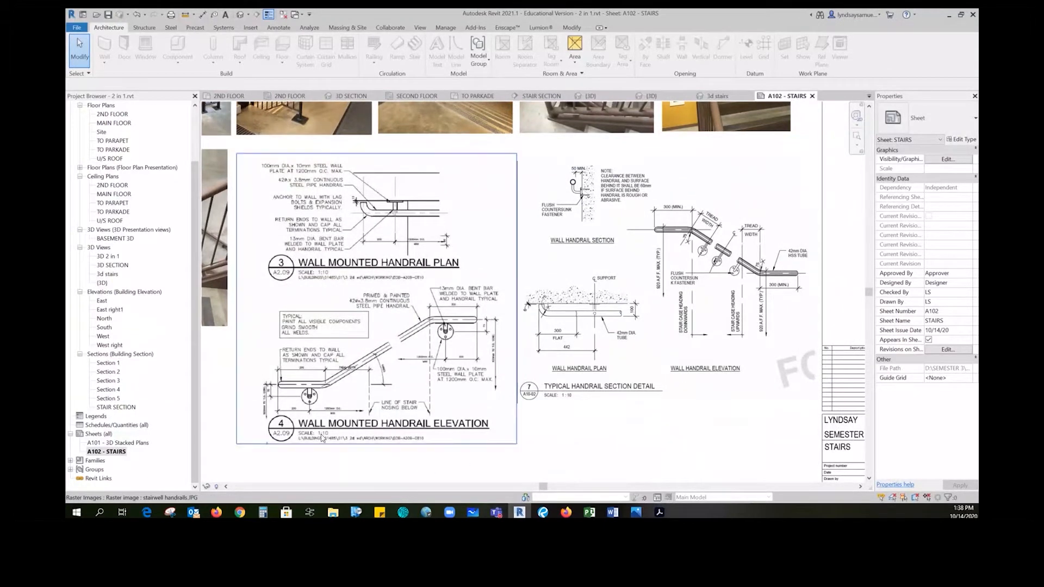
scroll(242, 349, "up", 1)
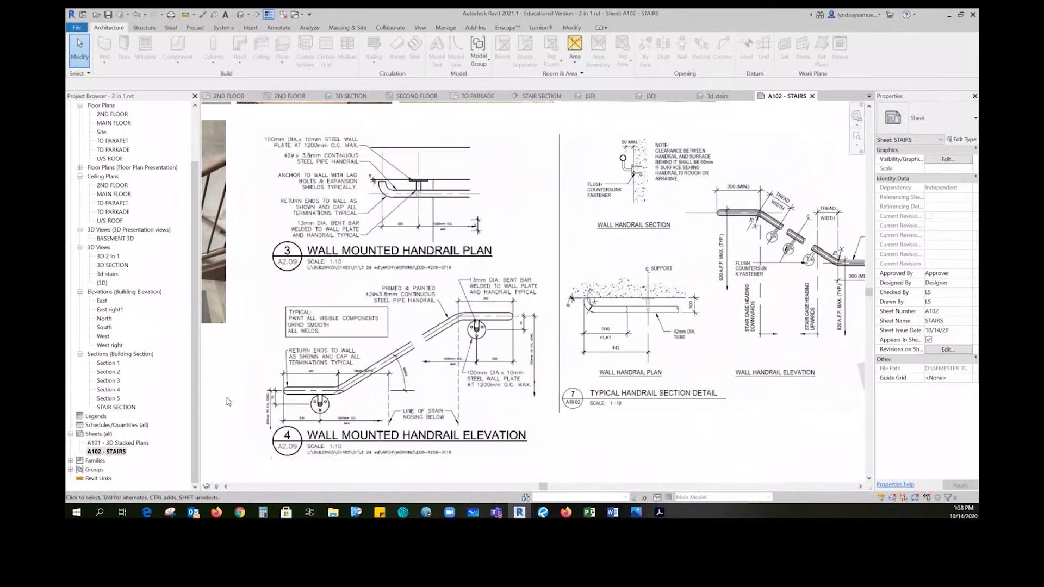
scroll(234, 411, "up", 1)
scroll(408, 362, "up", 2)
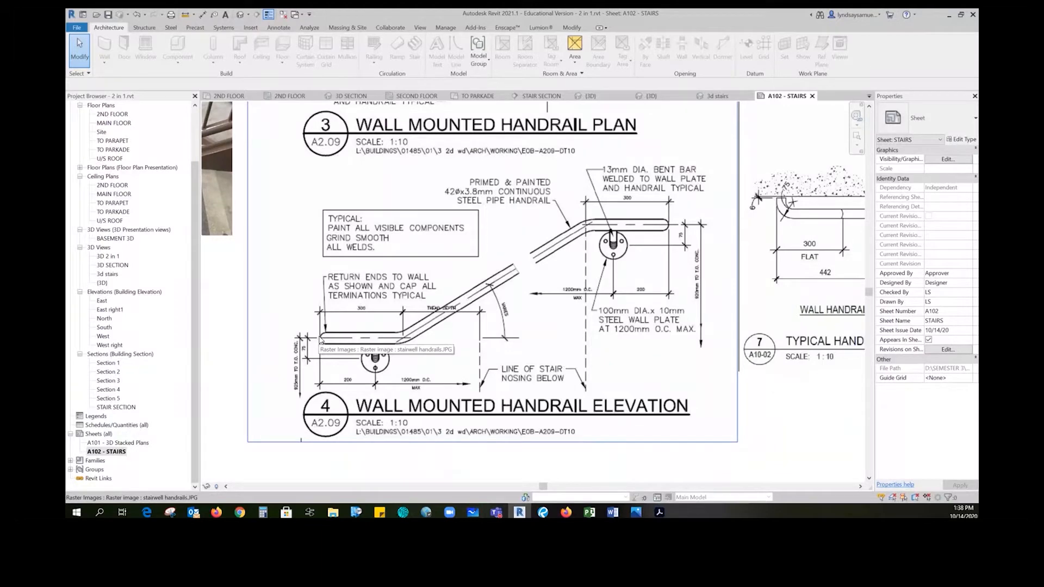
scroll(365, 322, "up", 3)
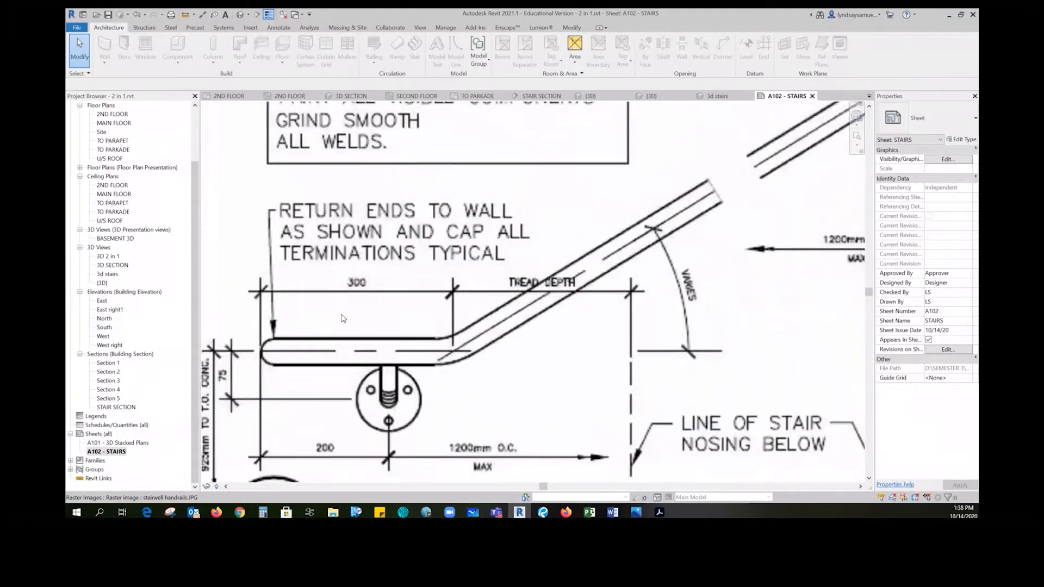
scroll(343, 319, "up", 1)
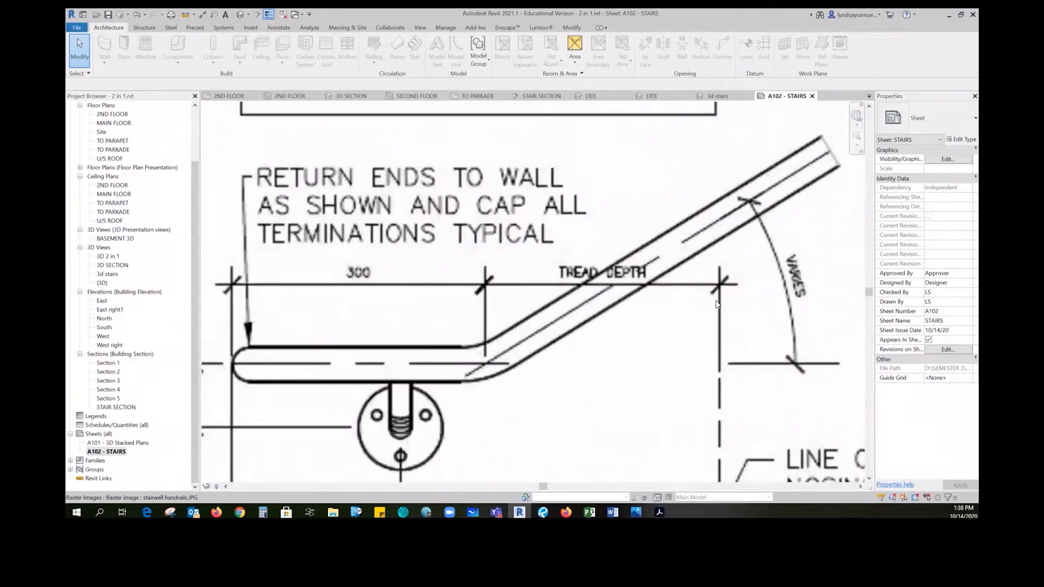
scroll(462, 270, "down", 3)
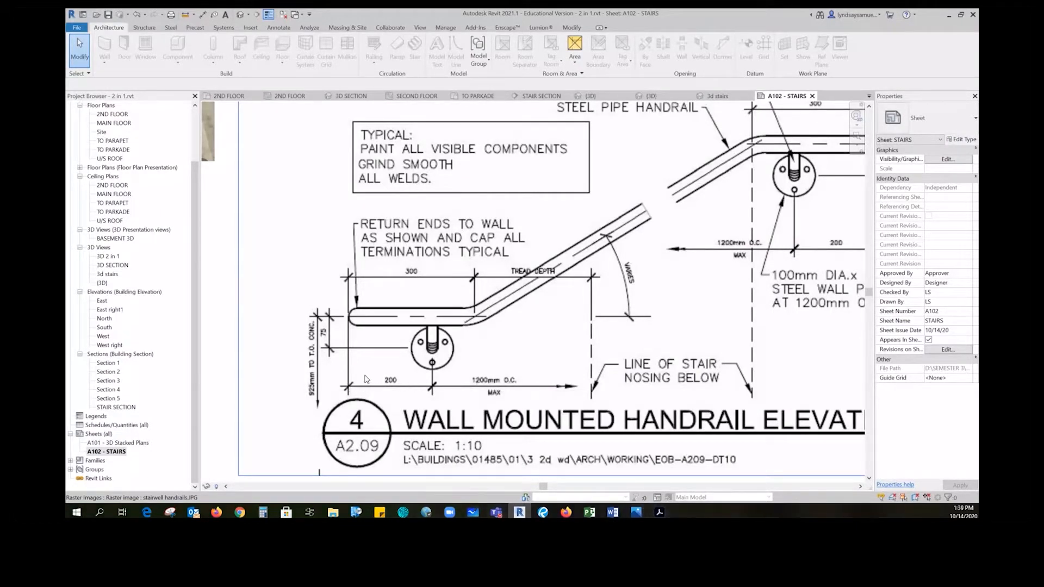
Examine the upper end of the Wall Mounted Handrail Elevation and compare it with the Typical Handrail Section Detail
scroll(357, 379, "down", 4)
scroll(663, 255, "up", 4)
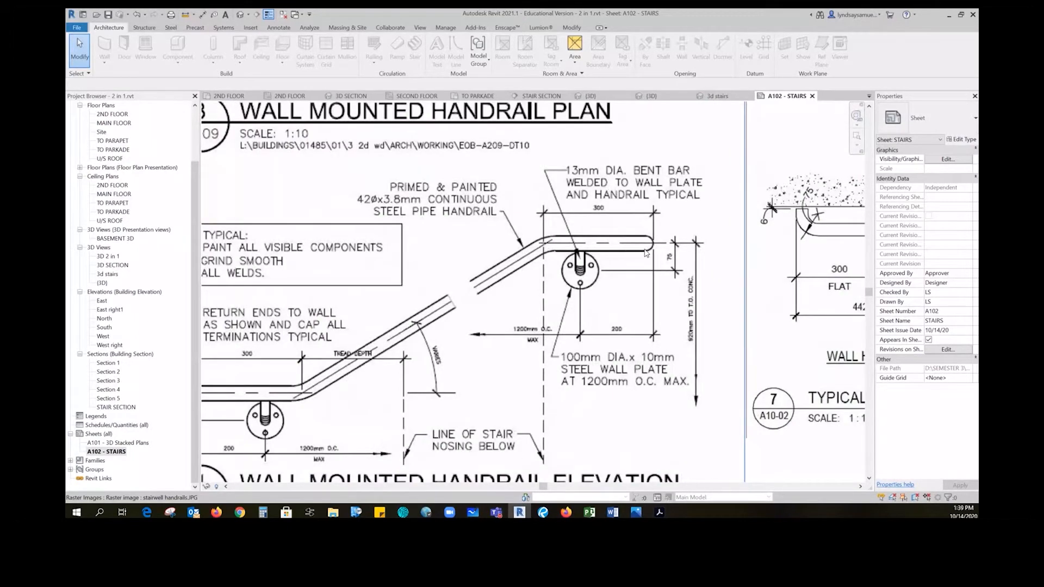
scroll(612, 264, "down", 3)
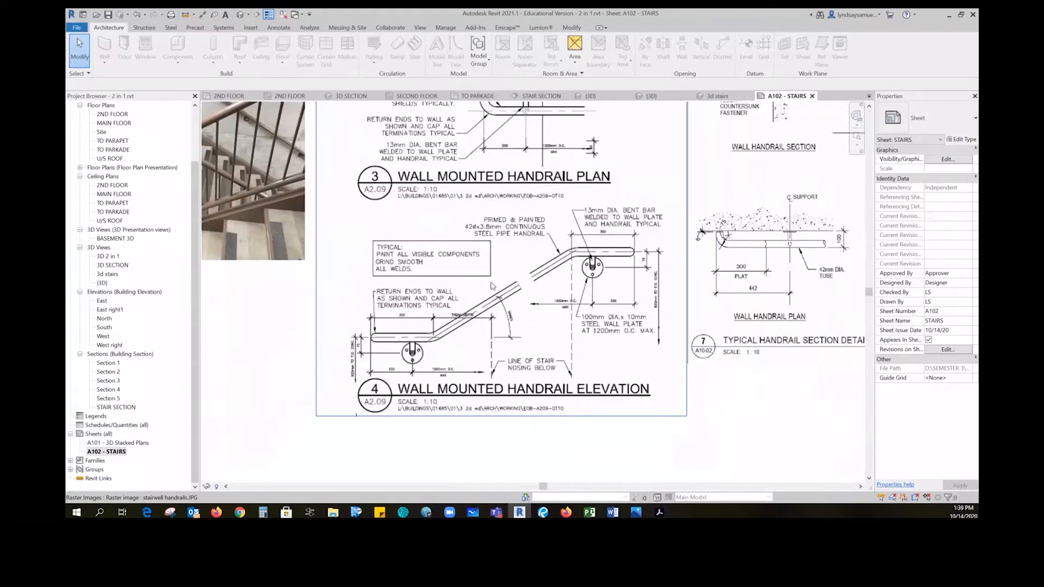
scroll(588, 315, "down", 2)
middle_click_drag(616, 290, 558, 340)
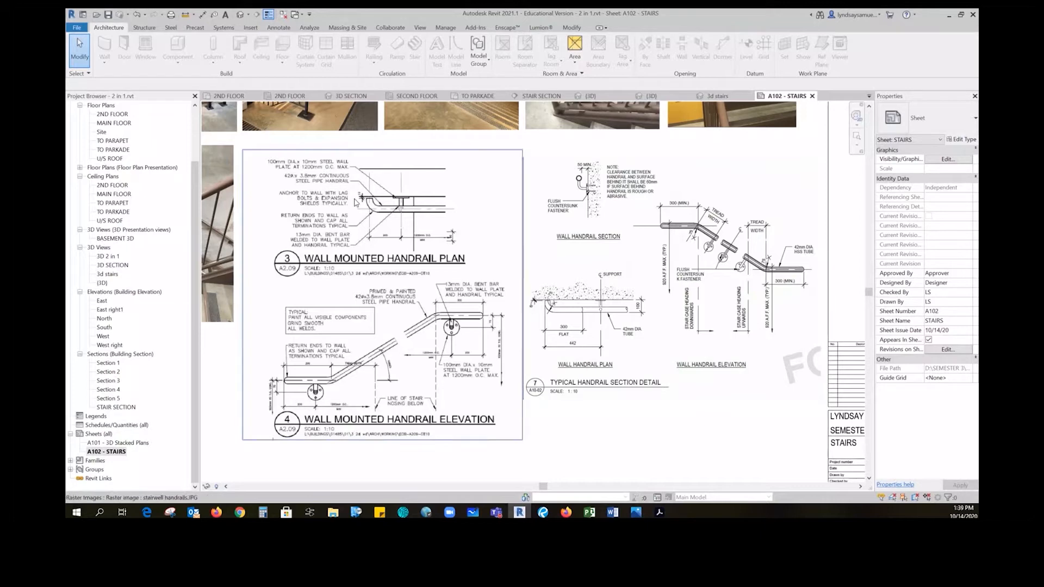
scroll(604, 246, "down", 2)
middle_click_drag(553, 292, 603, 315)
Go through the default 3D view and the STAIR SECTION view, ending in the 3d stairs view
left_click(241, 16)
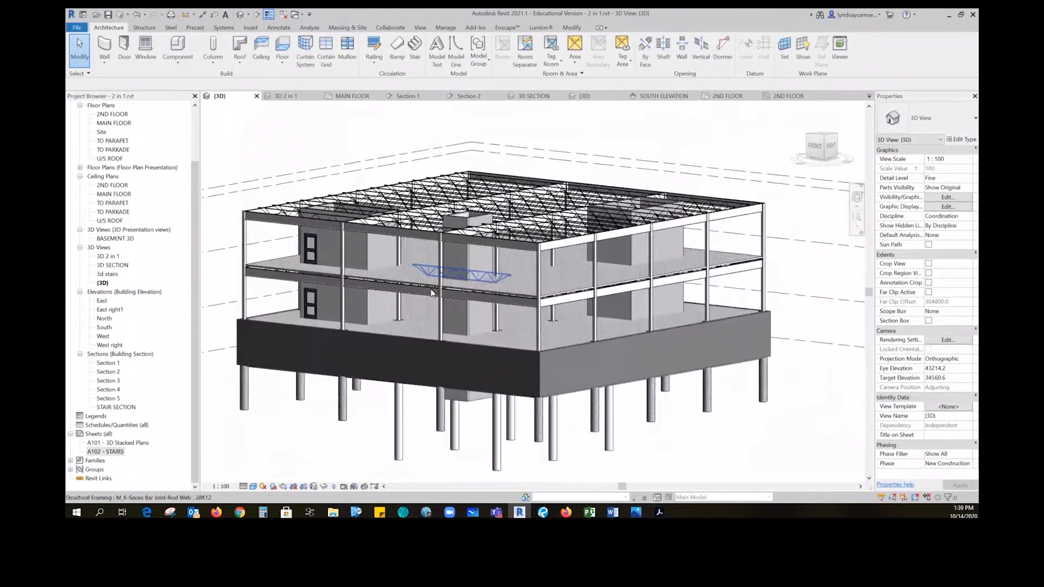
double_click(116, 407)
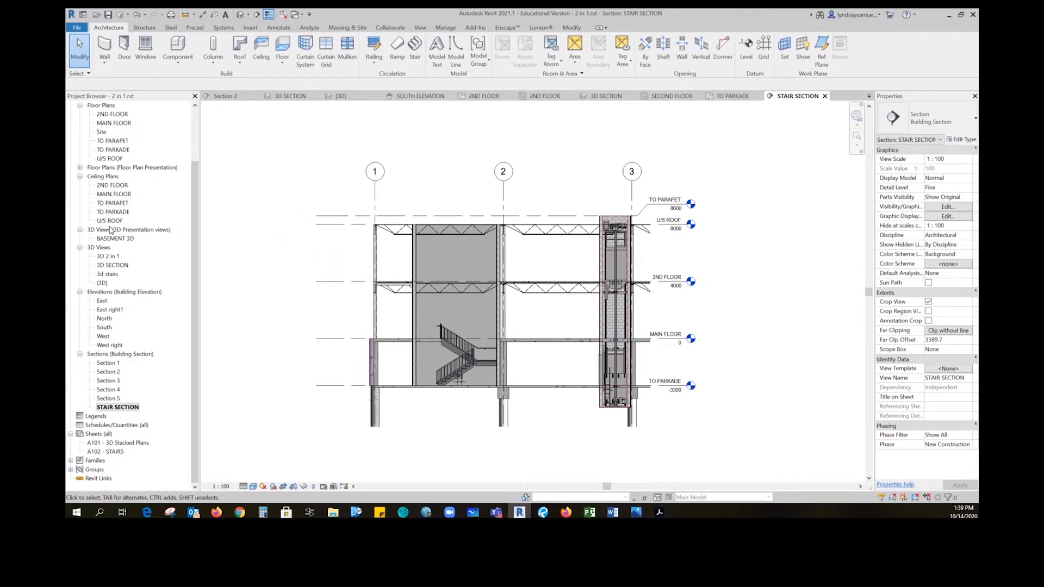
double_click(109, 274)
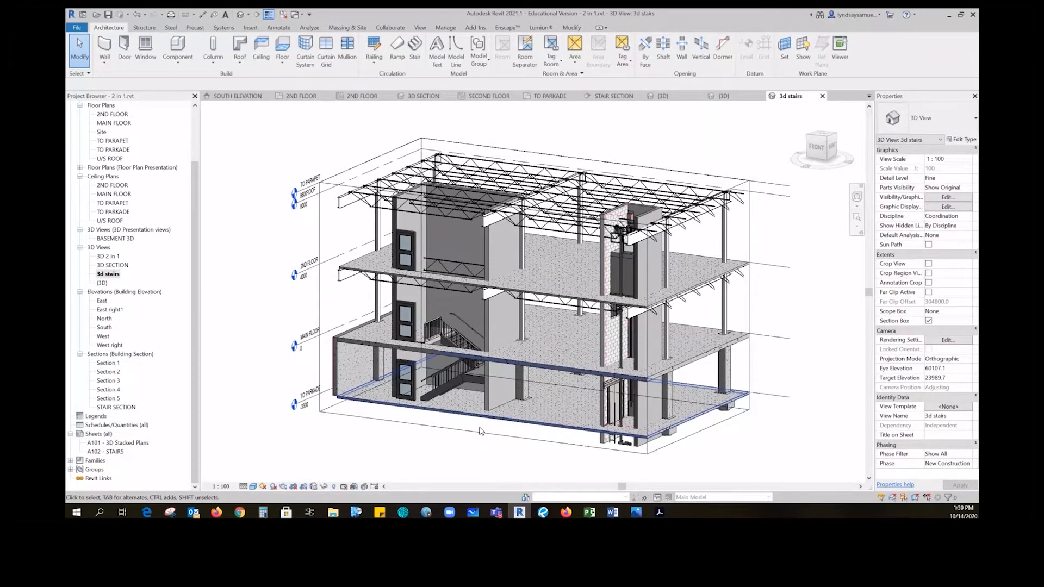
Inspect the stair between the parkade and main floor, selecting the stair and its inner railing and checking the landing turn
scroll(480, 431, "up", 5)
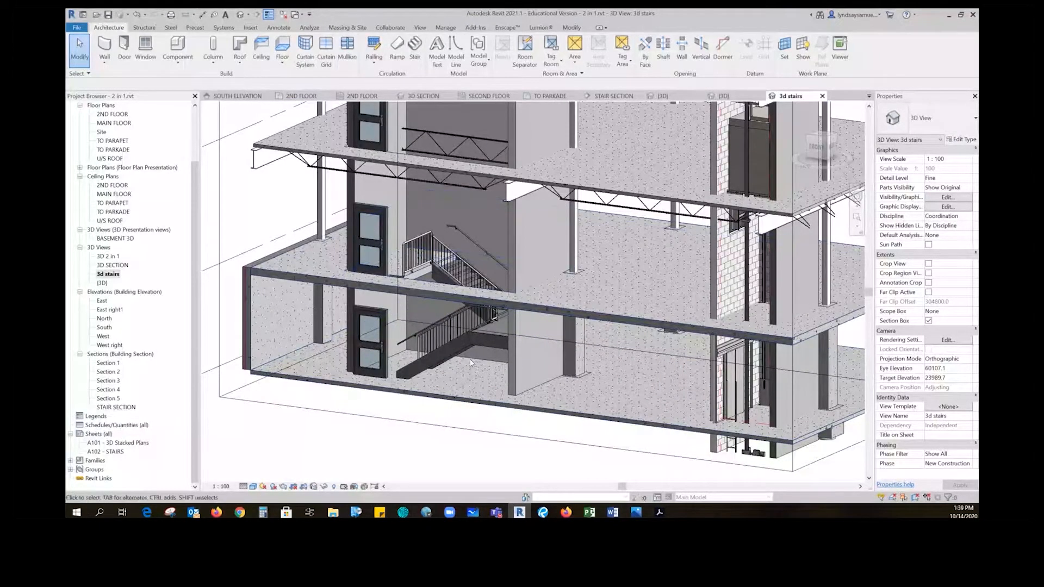
left_click(492, 335)
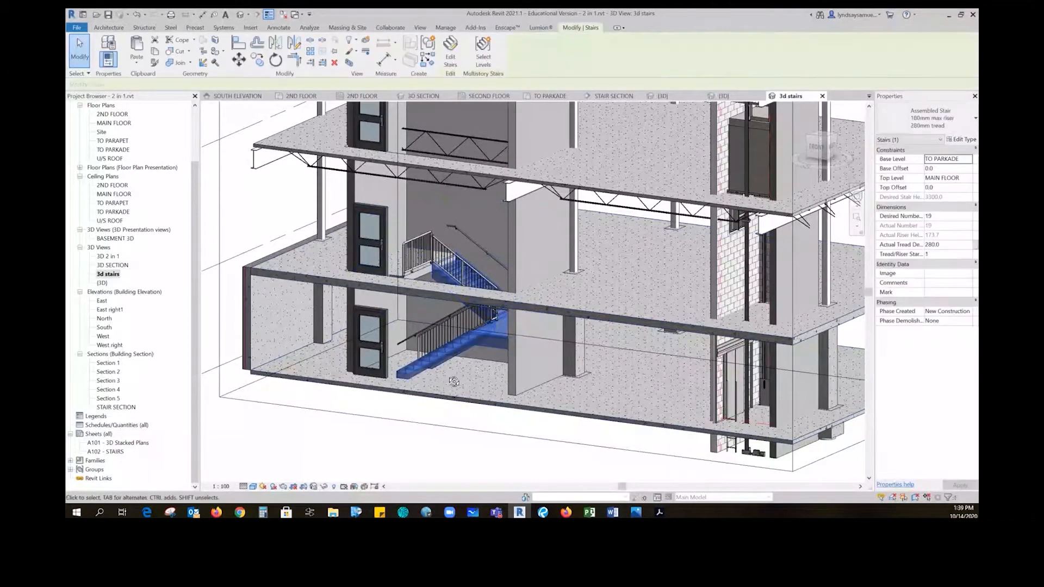
middle_click_drag(493, 335, 430, 368, "shift")
scroll(455, 284, "up", 5)
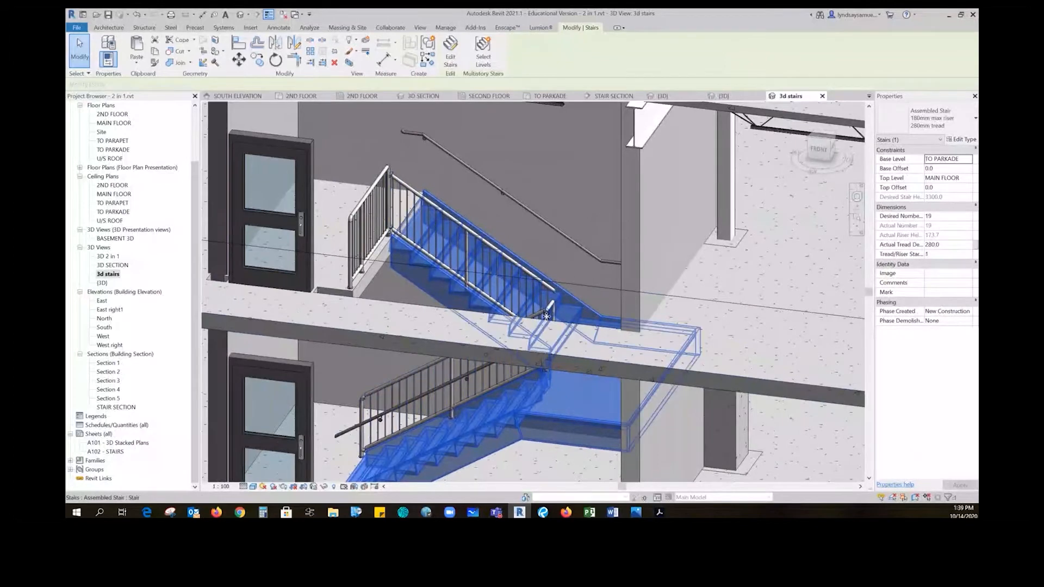
left_click(390, 377)
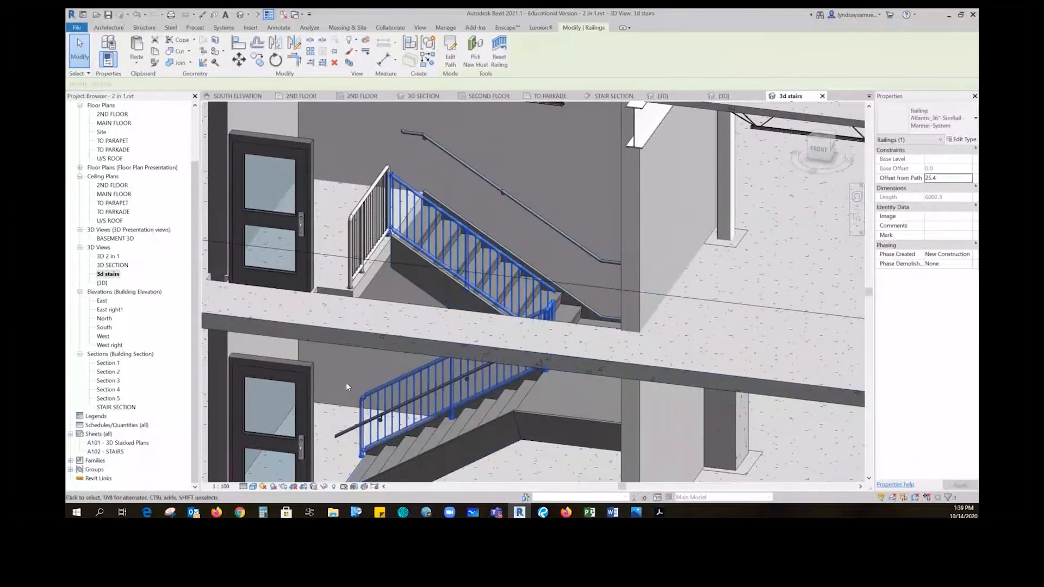
scroll(582, 292, "up", 4)
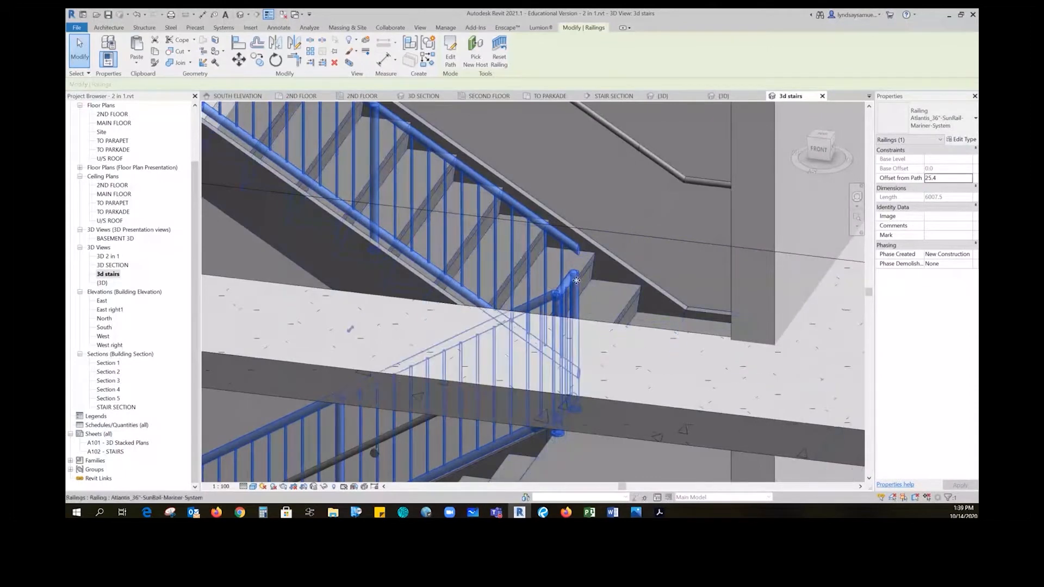
scroll(555, 312, "down", 5)
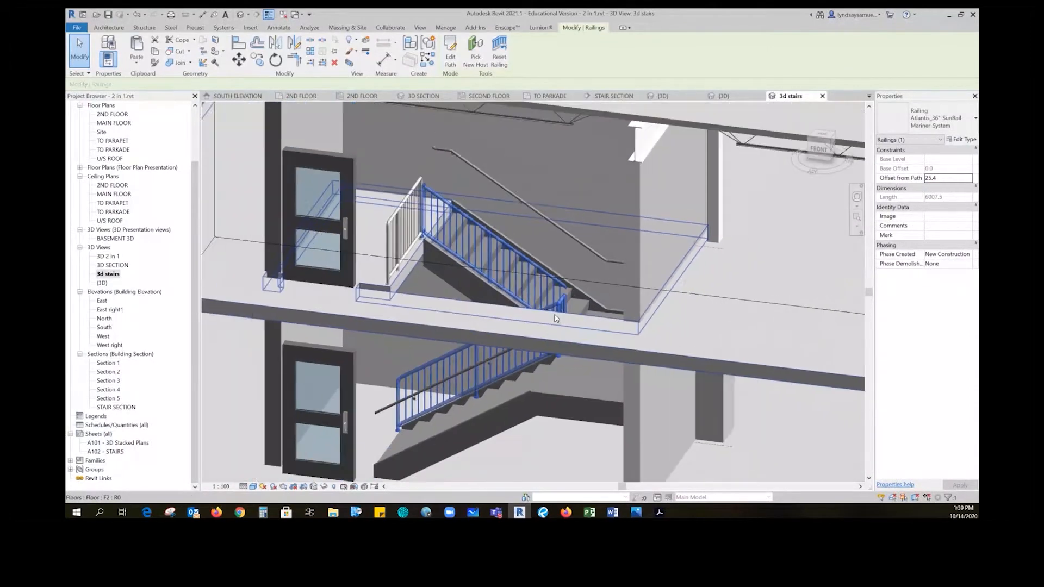
Inspect the main floor guardrail at the stair opening and the wall-mounted pipe handrail by selecting each in the 3D view
left_click(402, 210)
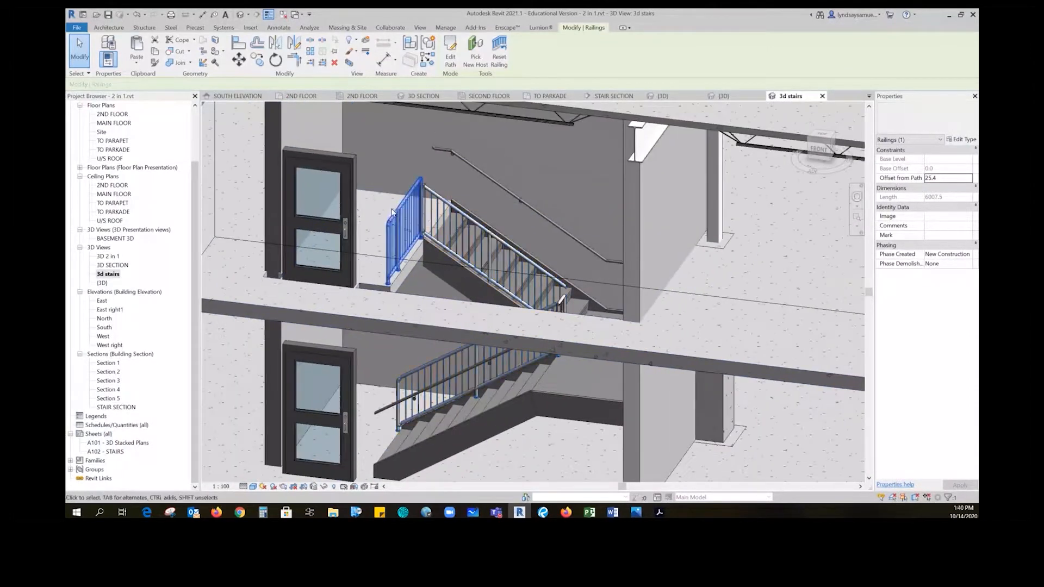
middle_click_drag(420, 257, 376, 218, "shift")
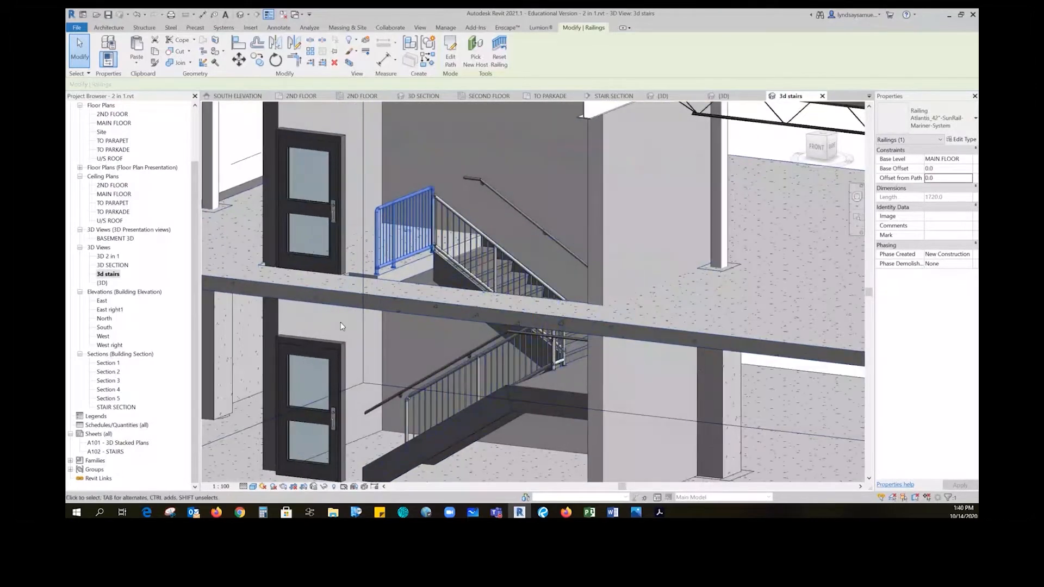
left_click(524, 218)
scroll(426, 279, "down", 1)
middle_click_drag(407, 267, 536, 257, "shift")
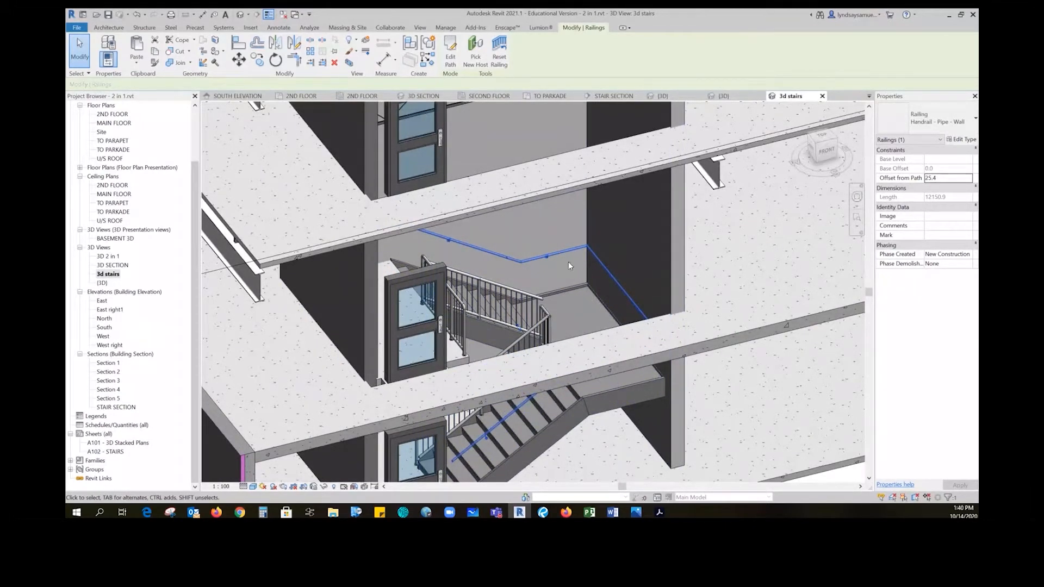
scroll(510, 266, "down", 4)
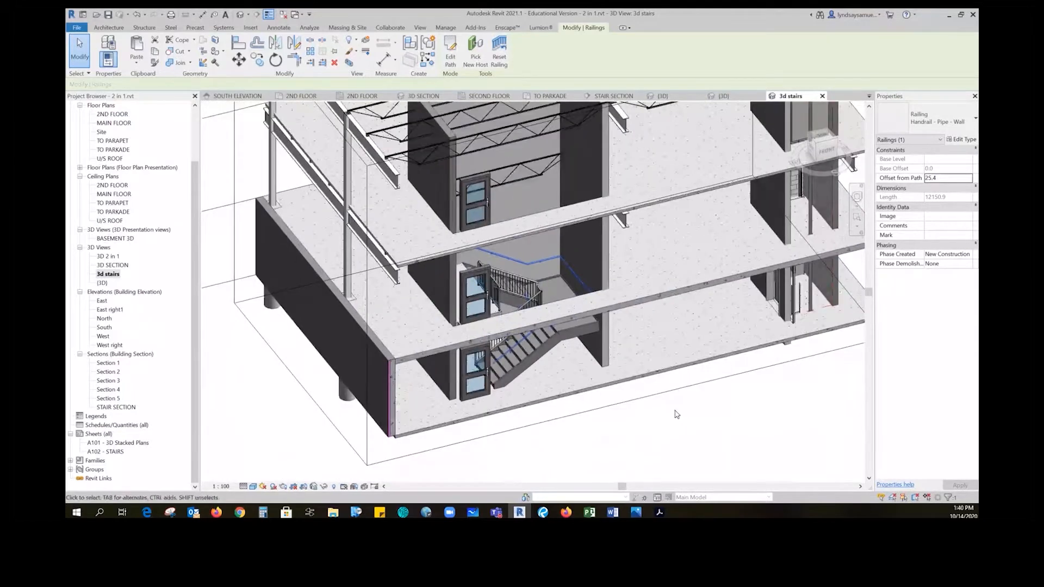
Inspect the second floor framing around the stairwell, selecting a bar joist and the C-channel beside the shaft wall
middle_click_drag(629, 386, 603, 404, "shift")
left_click(533, 284)
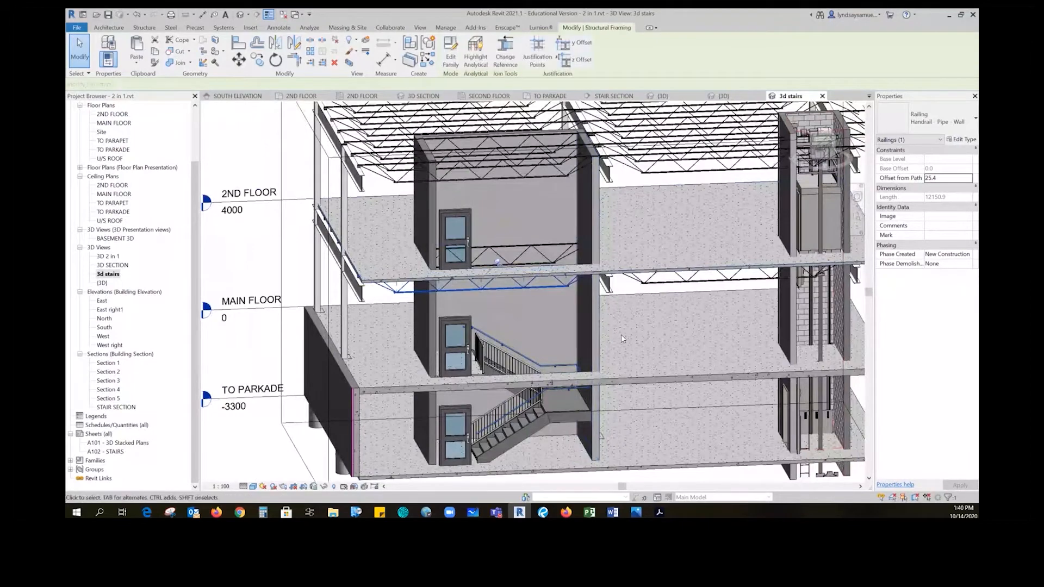
middle_click_drag(571, 306, 469, 293, "shift")
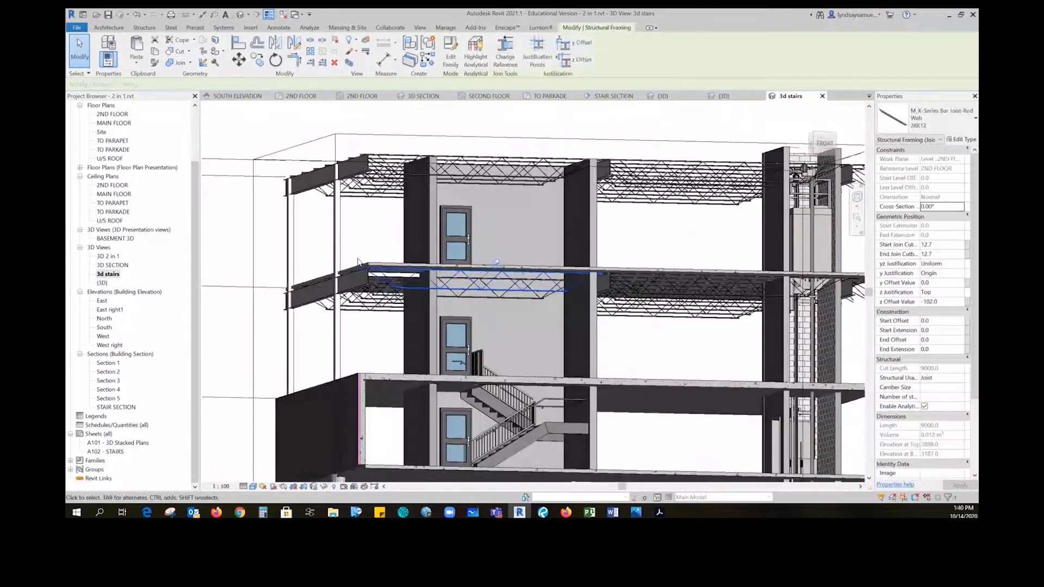
scroll(361, 278, "up", 4)
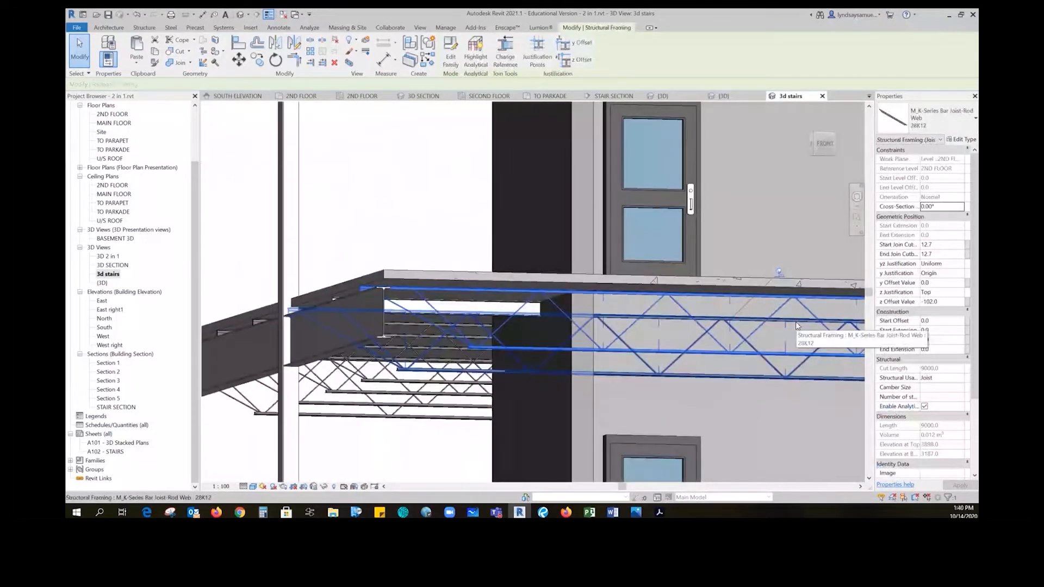
left_click(496, 305)
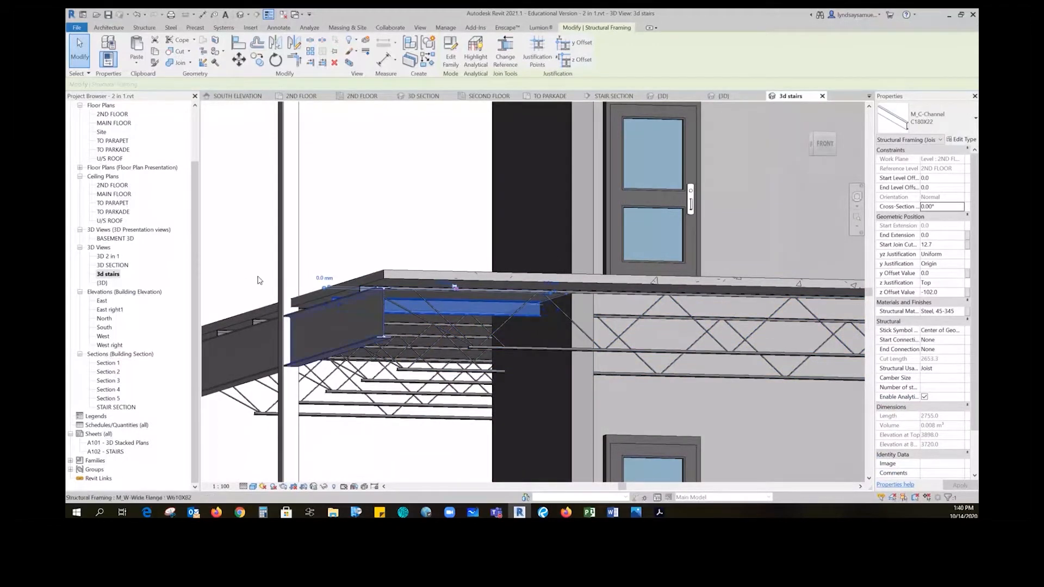
middle_click_drag(259, 280, 685, 358, "shift")
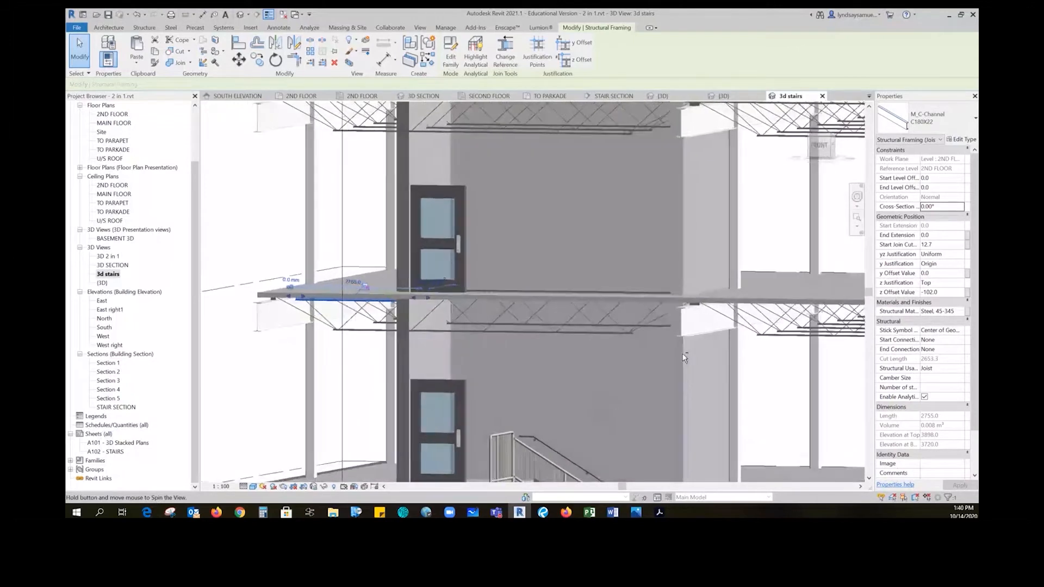
scroll(498, 354, "down", 4)
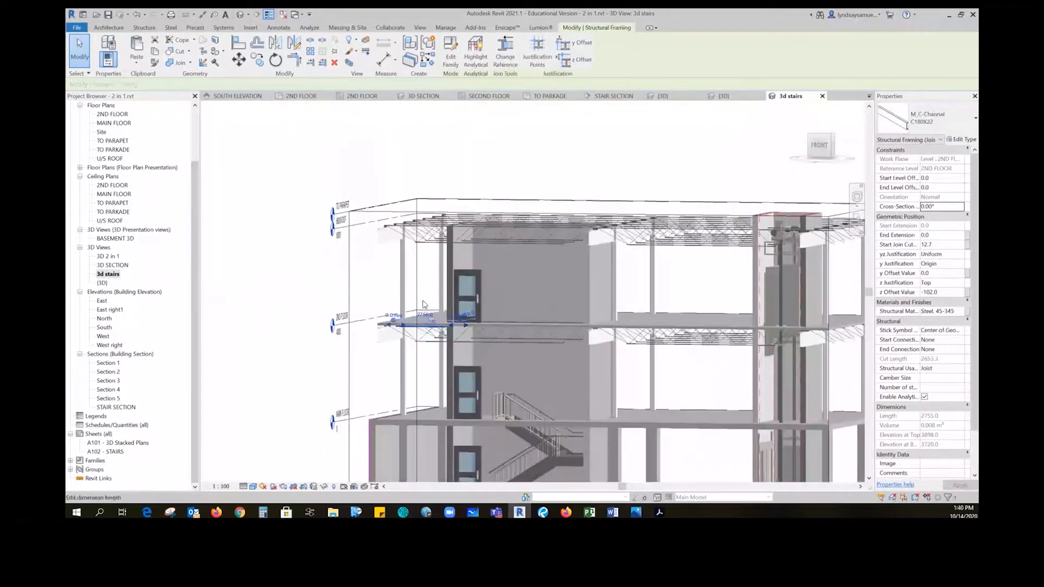
Open the MAIN FLOOR floor plan and clear the C-channel selection
scroll(424, 304, "down", 5)
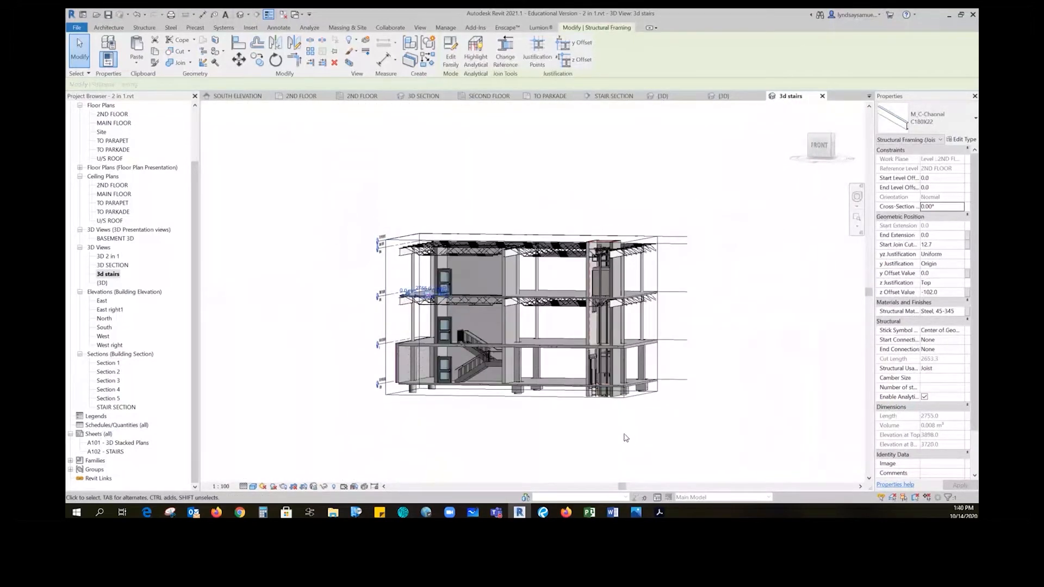
key("Escape")
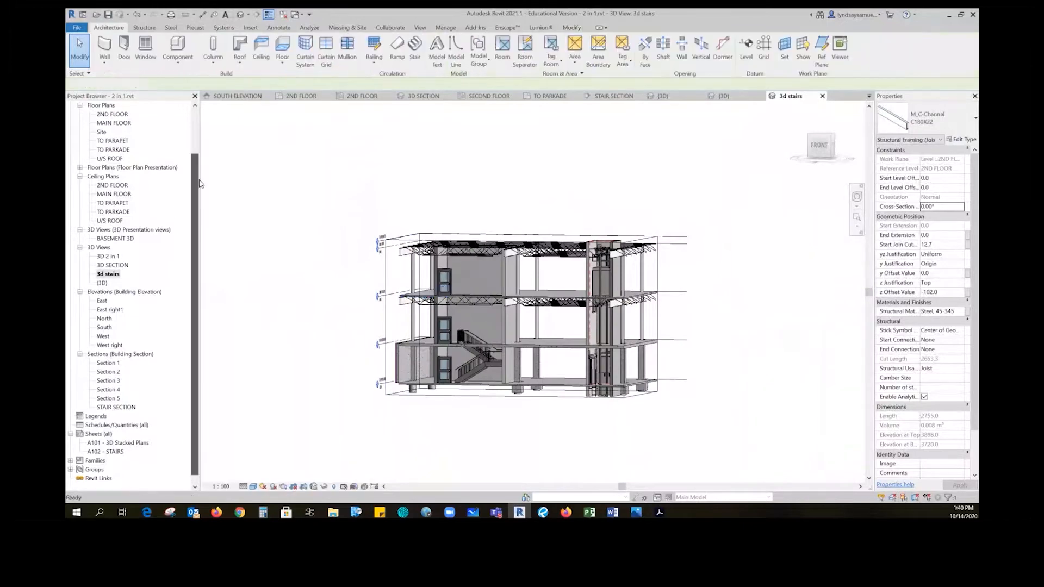
left_click_drag(199, 183, 200, 124)
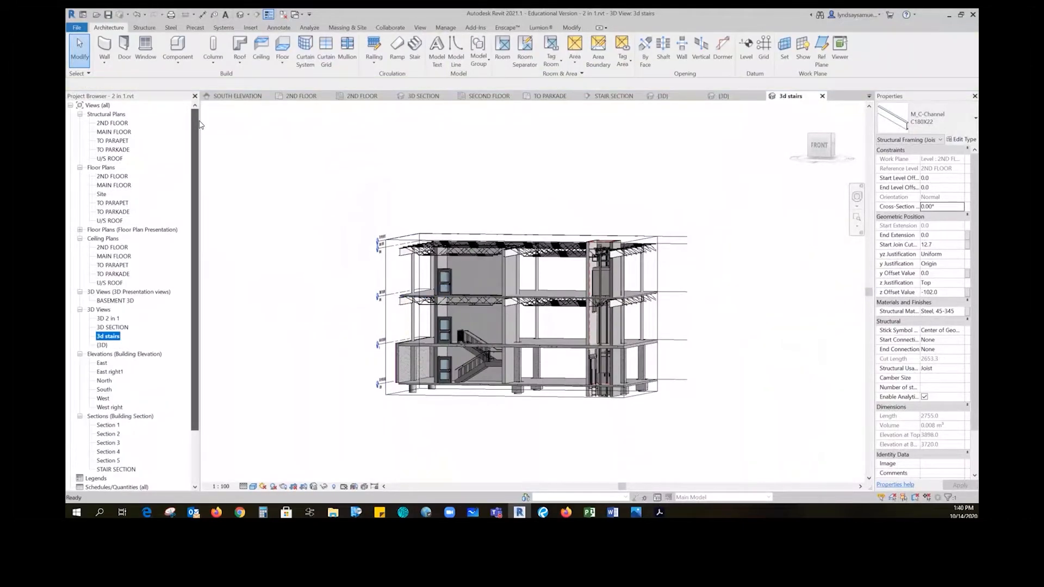
double_click(114, 185)
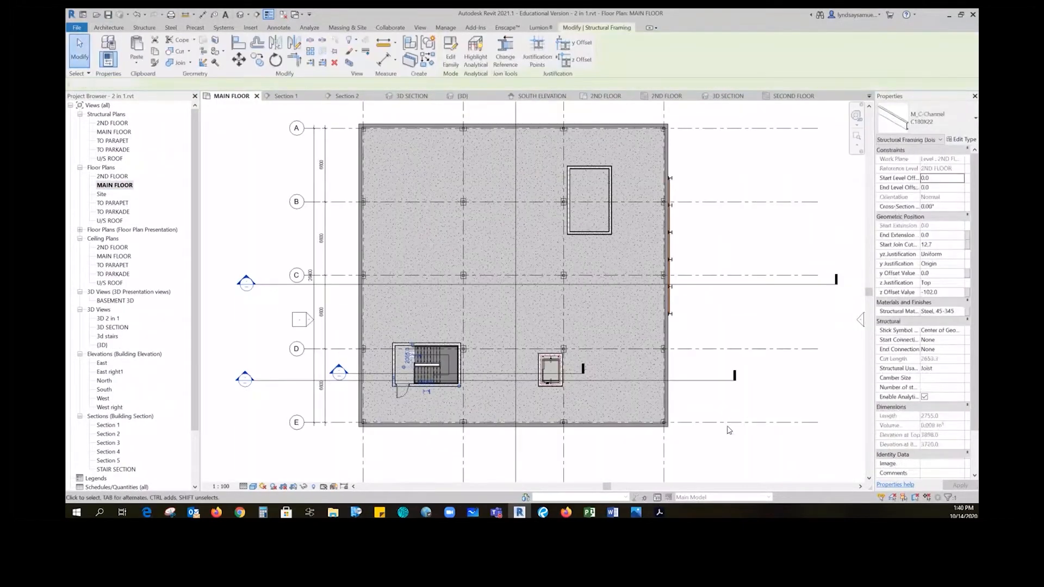
left_click(729, 430)
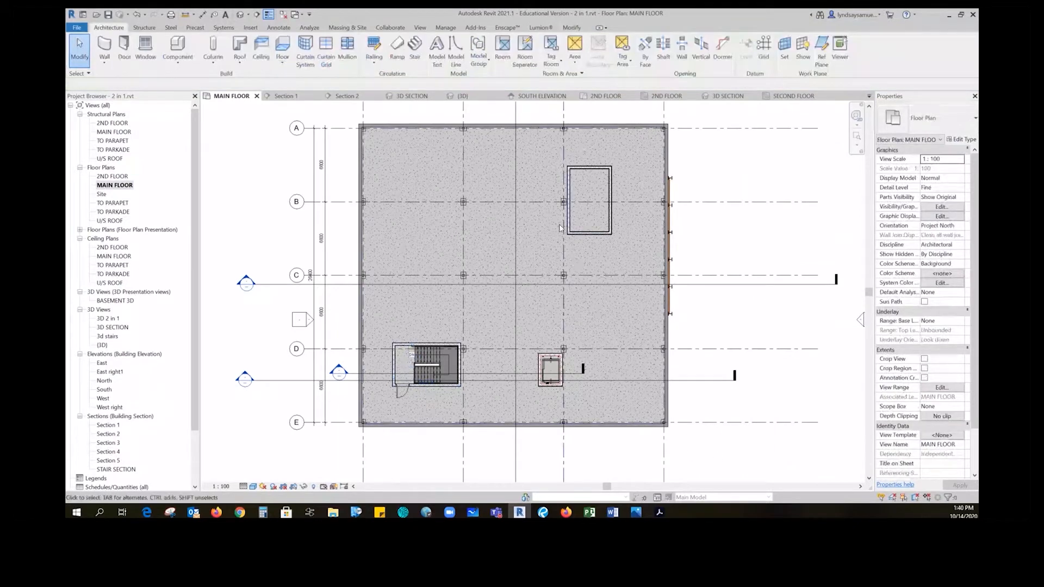
Inspect both stair shafts in the main floor plan, selecting the empty shaft's connected walls to check their constraints
scroll(414, 401, "up", 1)
scroll(416, 400, "up", 2)
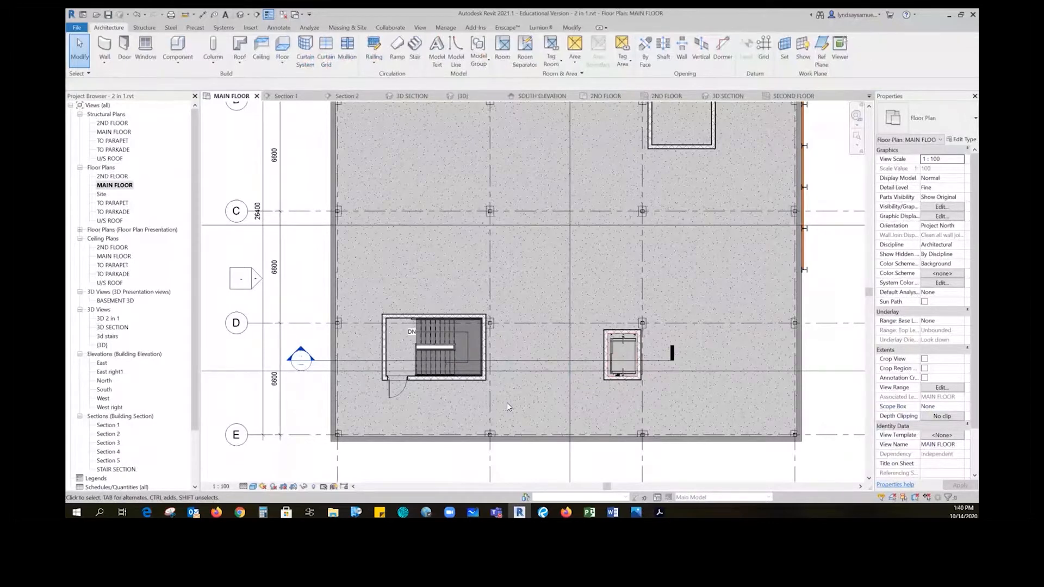
scroll(571, 414, "down", 1)
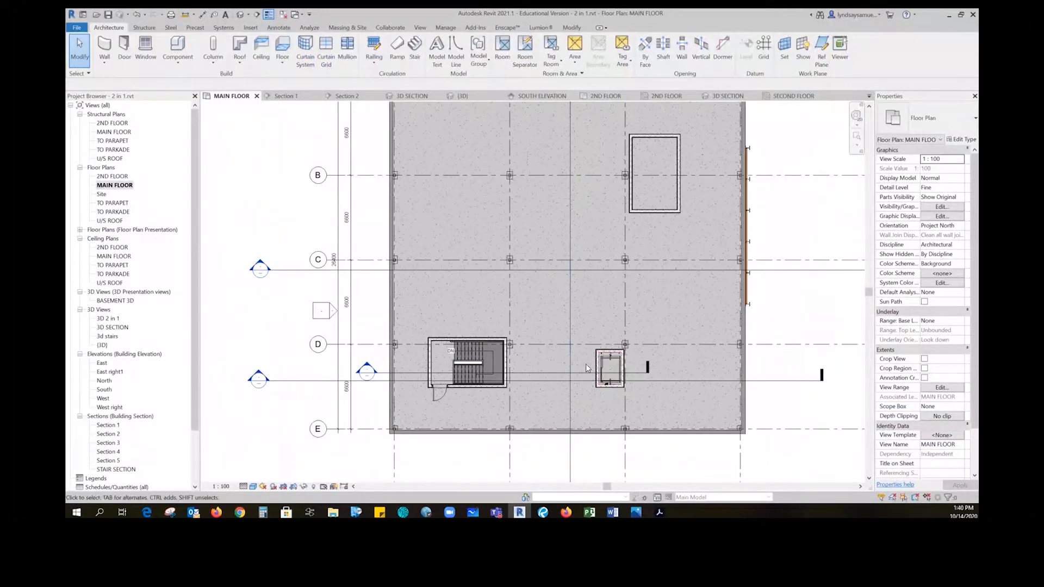
key("Tab")
left_click(668, 213)
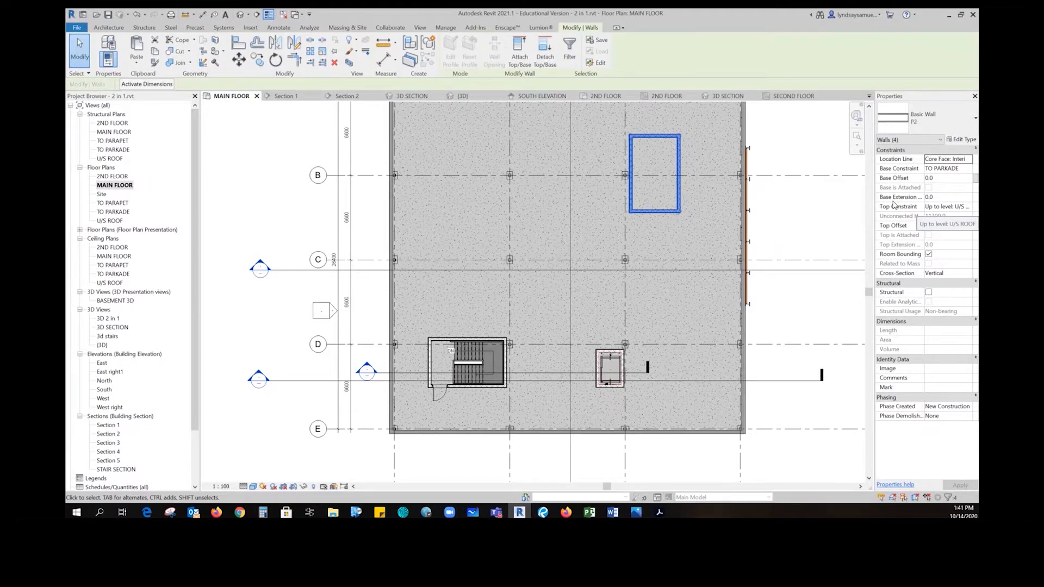
key("Escape")
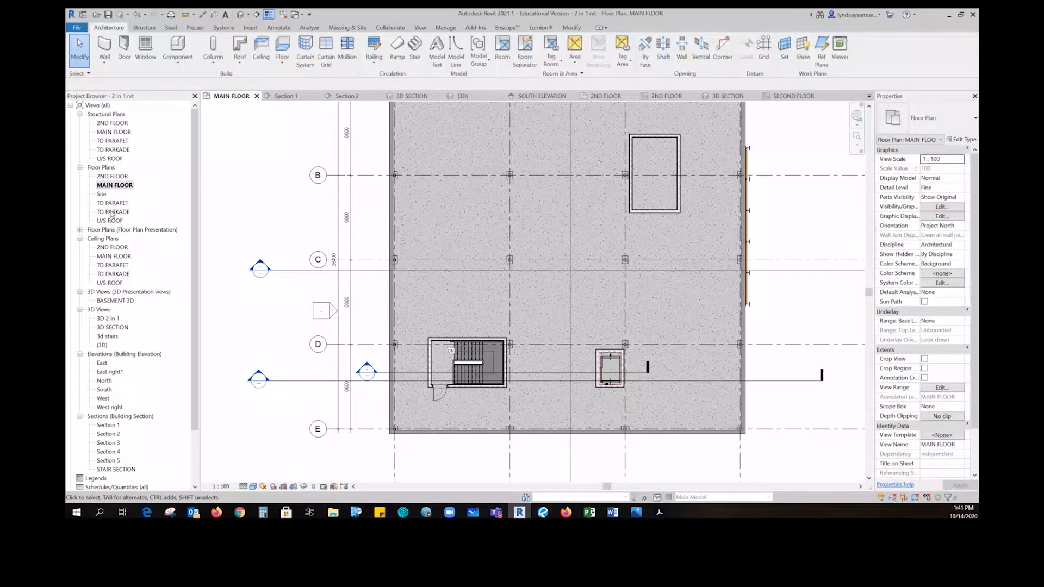
Open the TO PARKADE floor plan and examine the dimensioned stair shaft near grid D
double_click(112, 211)
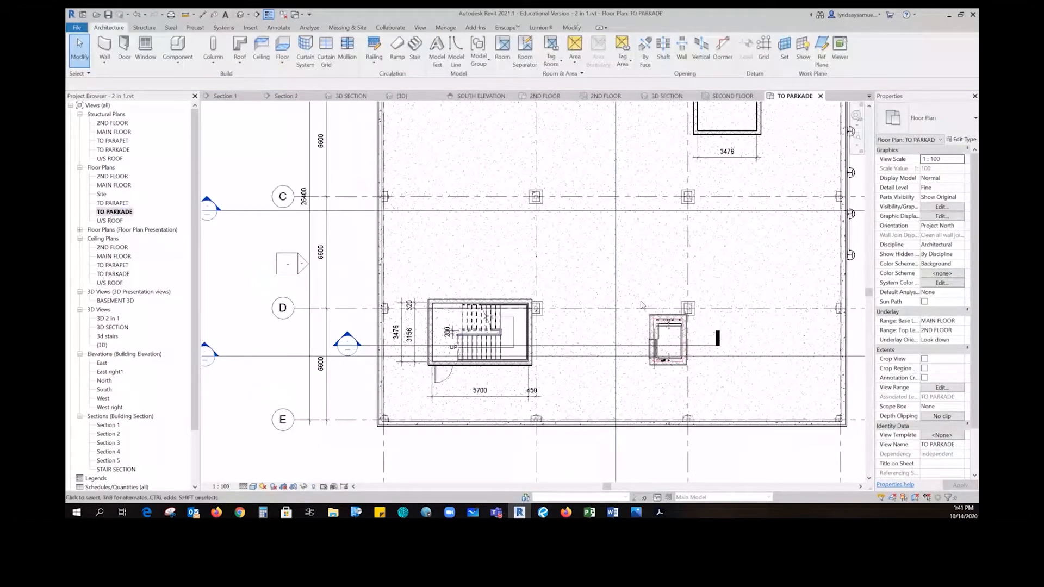
scroll(641, 304, "down", 1)
middle_click_drag(734, 249, 681, 312)
scroll(439, 434, "up", 4)
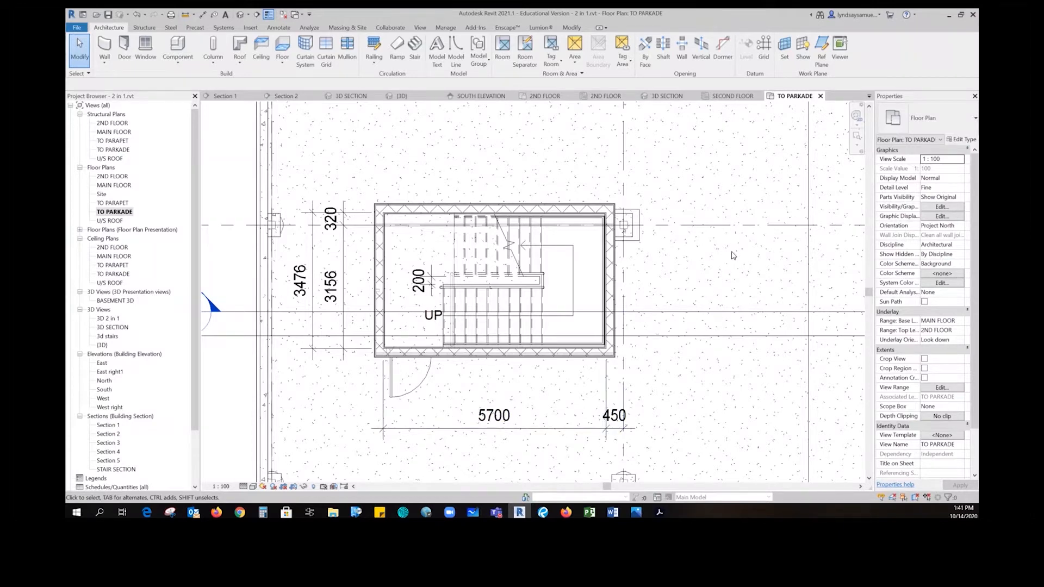
Examine the empty shaft at grid B and its inside width dimension in the parkade plan
scroll(732, 256, "down", 4)
middle_click_drag(731, 256, 440, 437)
scroll(576, 187, "up", 3)
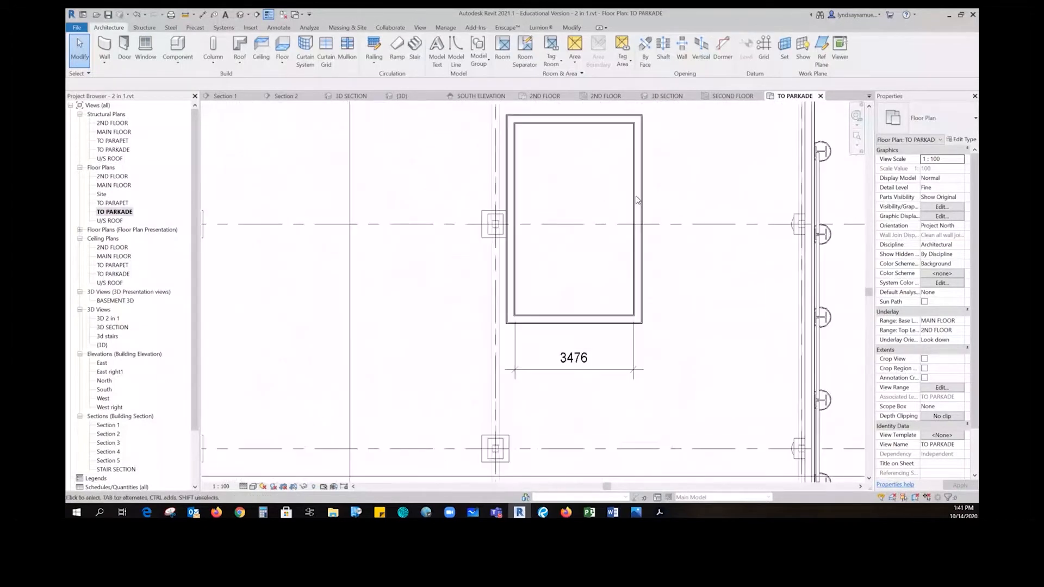
middle_click_drag(637, 200, 700, 257)
scroll(597, 250, "up", 3)
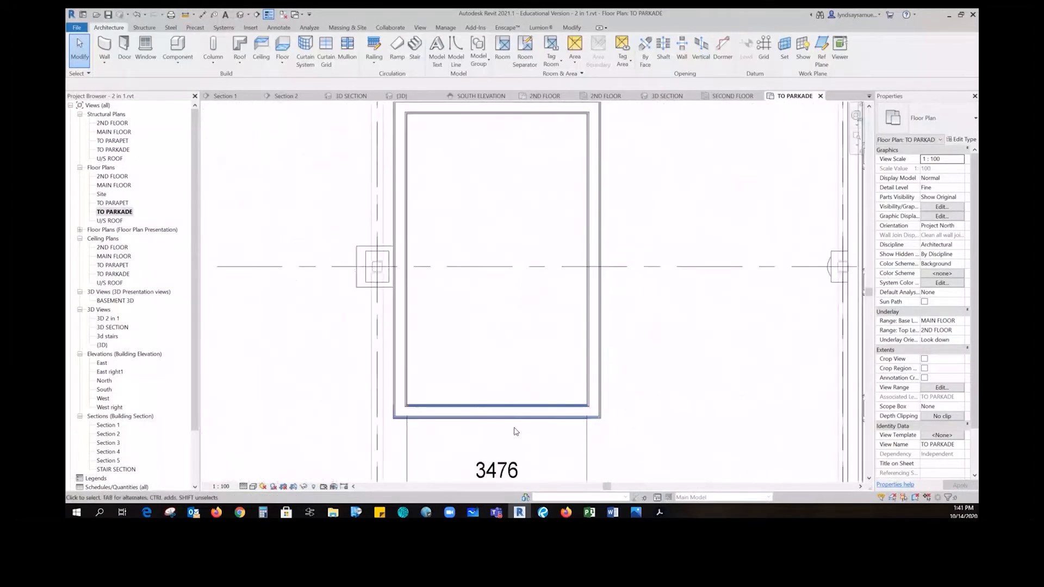
scroll(484, 380, "down", 1)
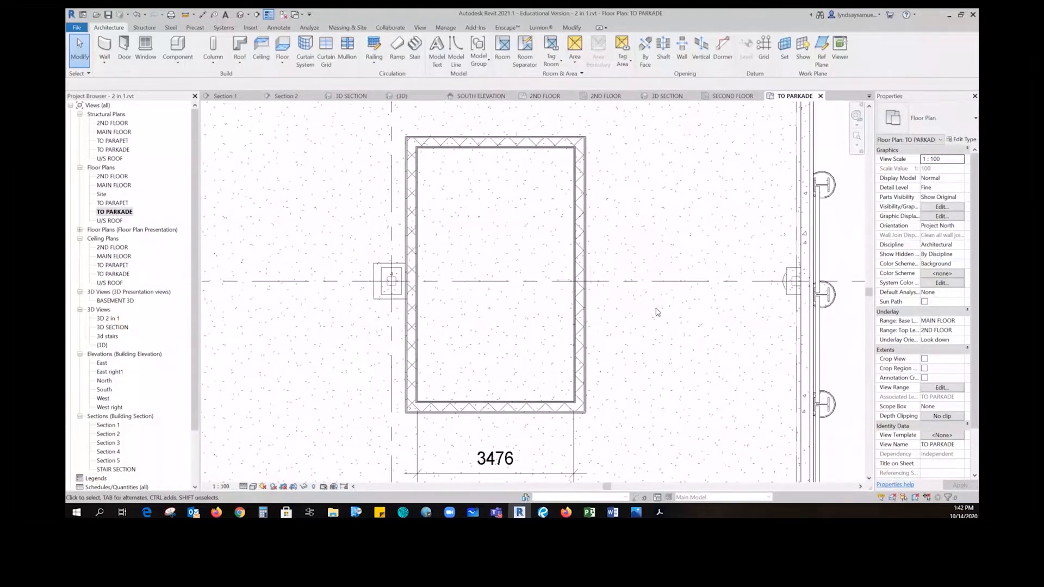
Select the lower run of the existing parkade stair and check its width, riser and tread properties
scroll(656, 316, "down", 5)
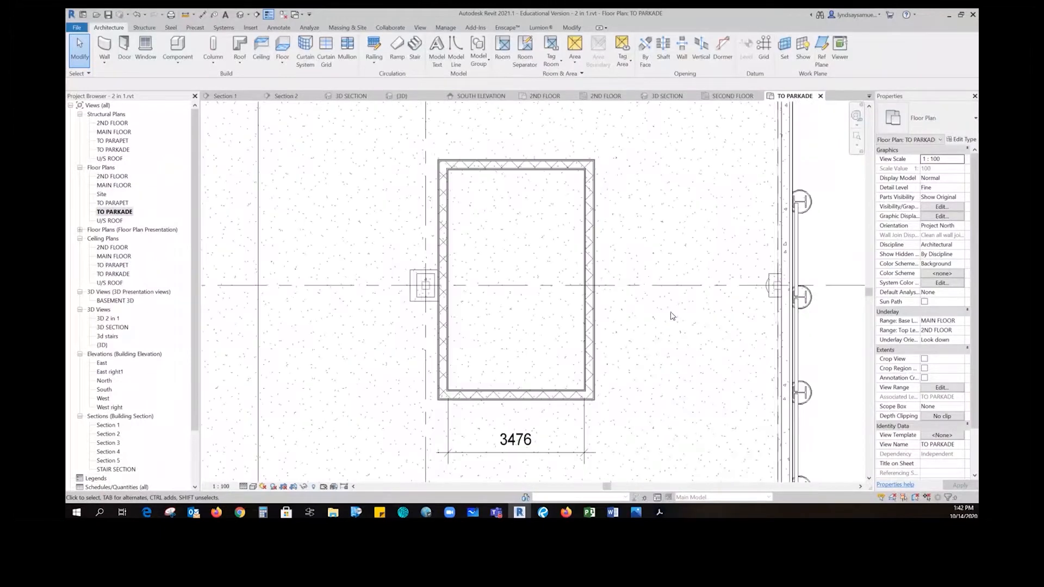
middle_click_drag(678, 333, 697, 242)
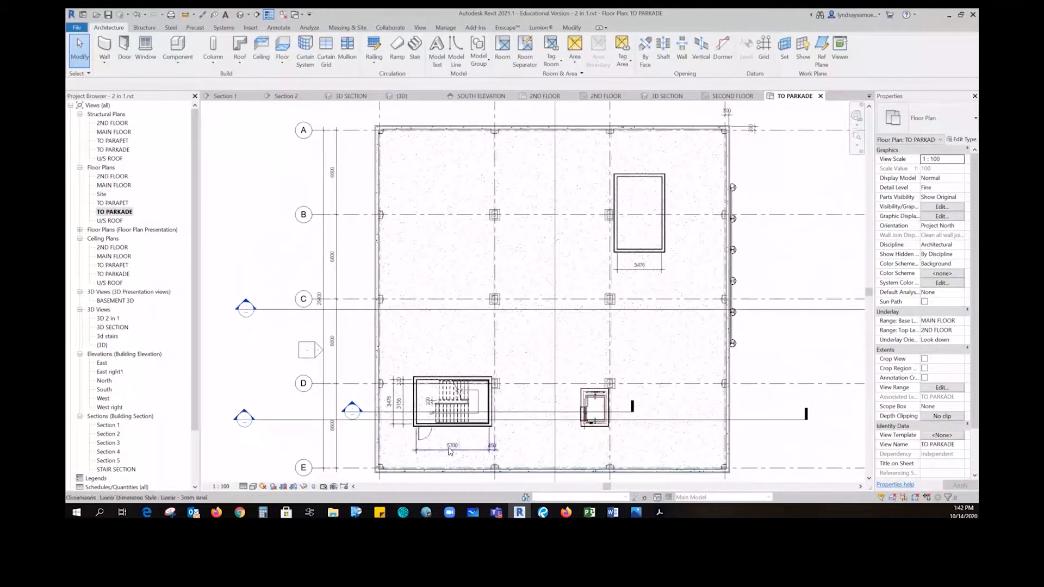
scroll(450, 443, "up", 5)
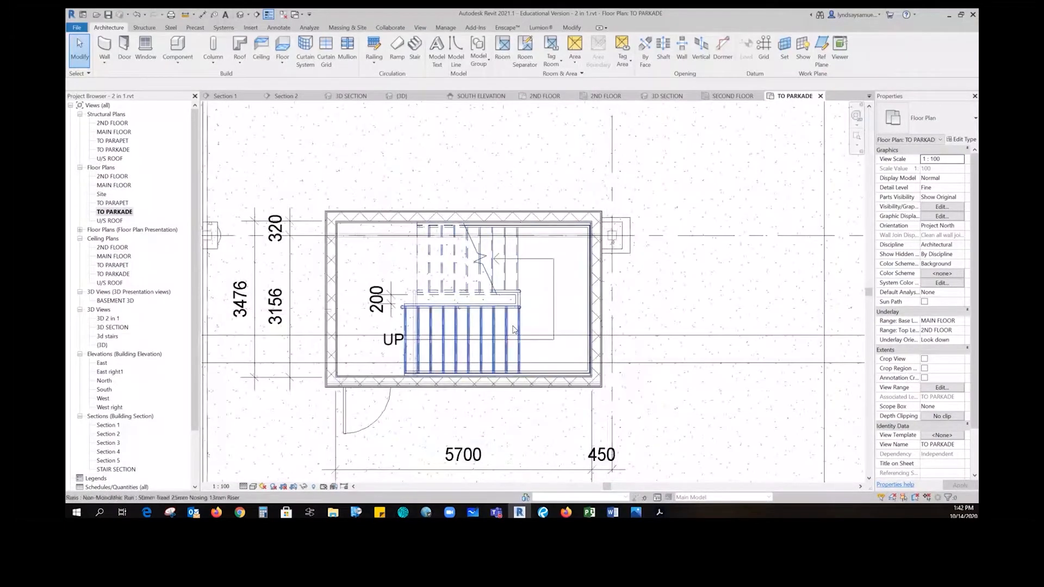
left_click(514, 329)
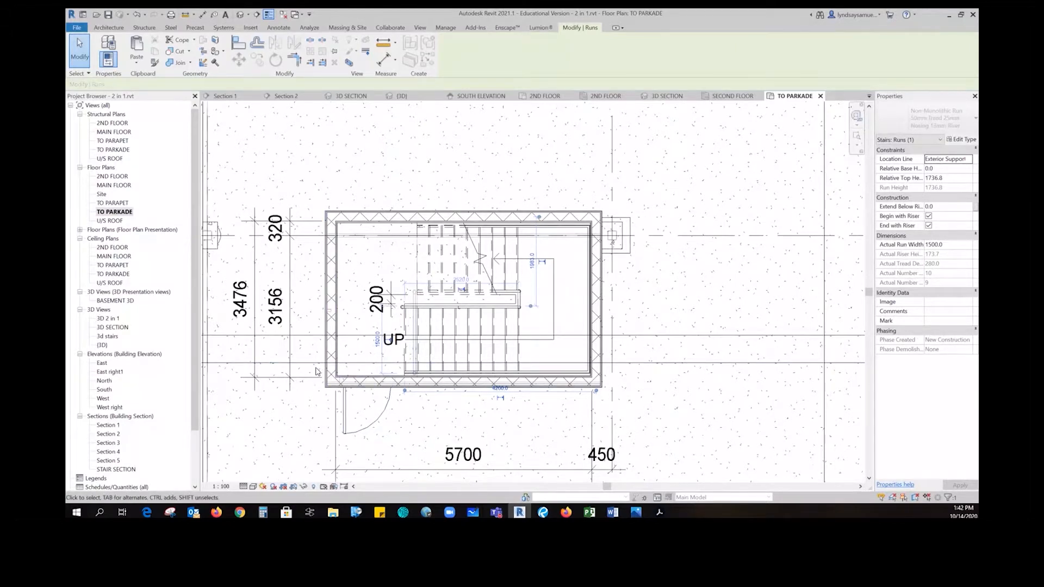
scroll(326, 343, "up", 2)
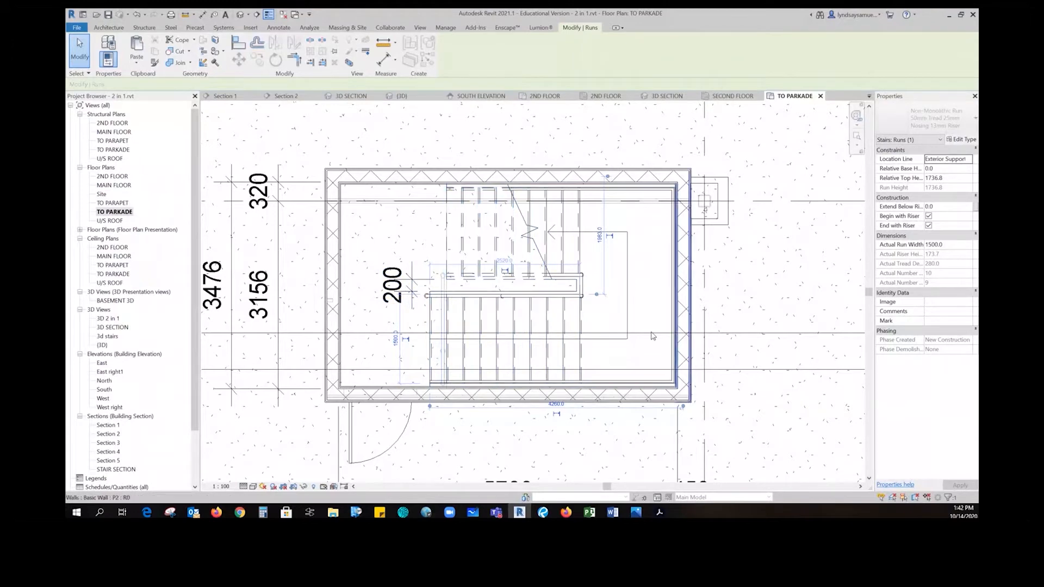
Compare the empty shaft's position with the existing stair shaft in the parkade plan, clearing the stair run selection
scroll(510, 249, "down", 4)
middle_click_drag(734, 310, 467, 478)
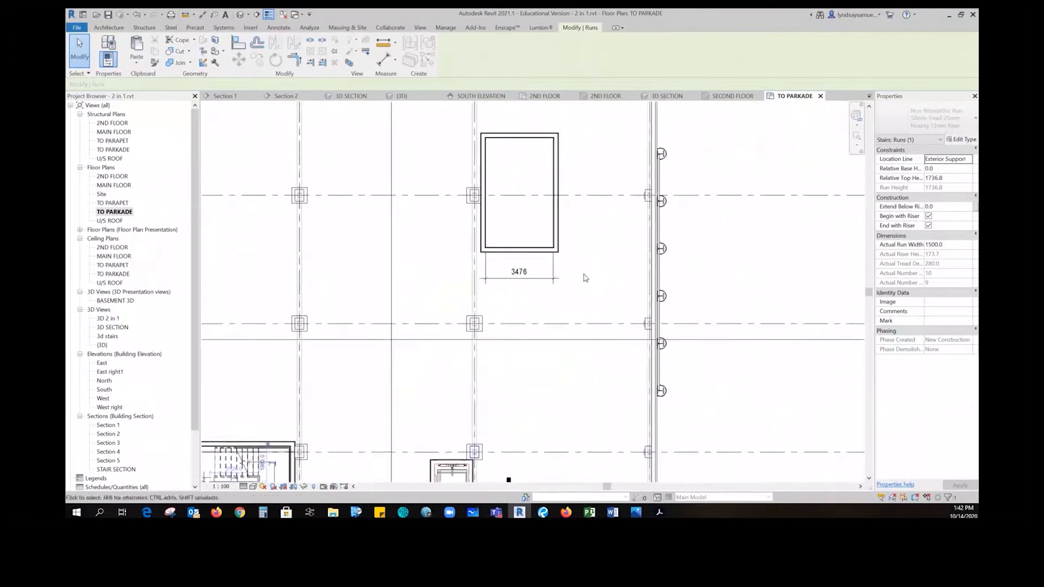
middle_click_drag(597, 263, 636, 373)
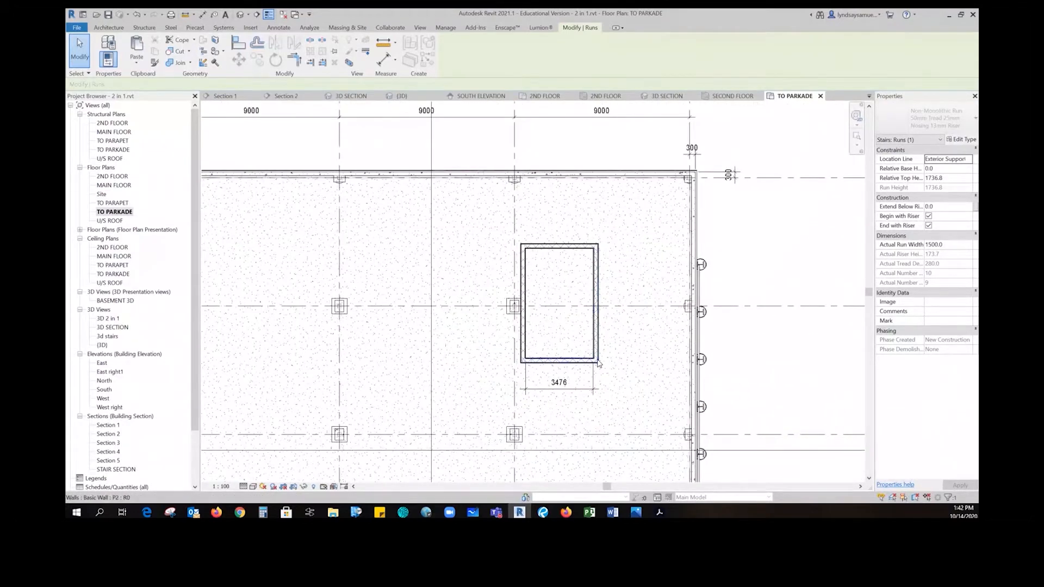
scroll(599, 364, "down", 5)
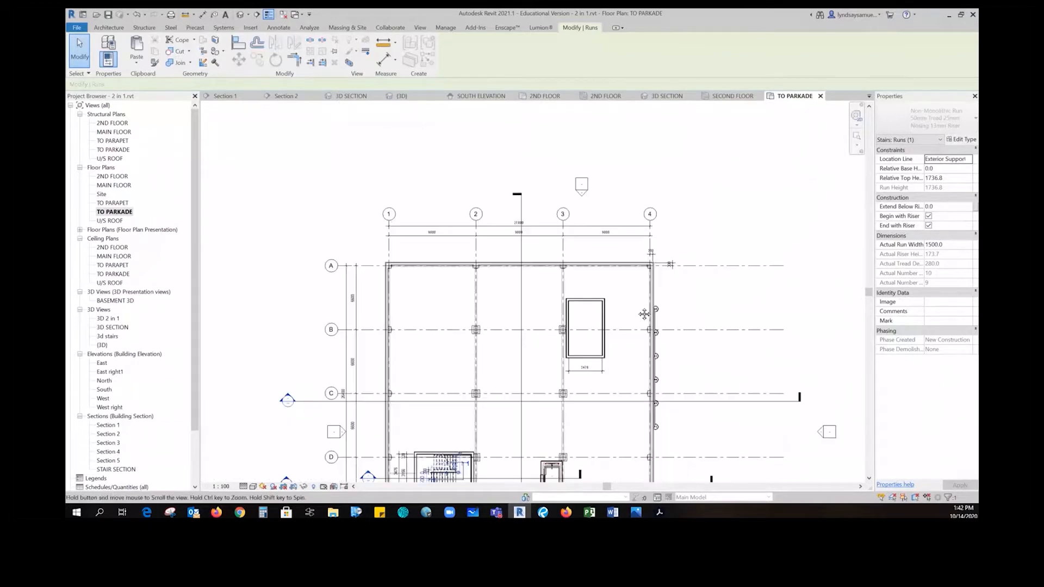
scroll(494, 372, "up", 4)
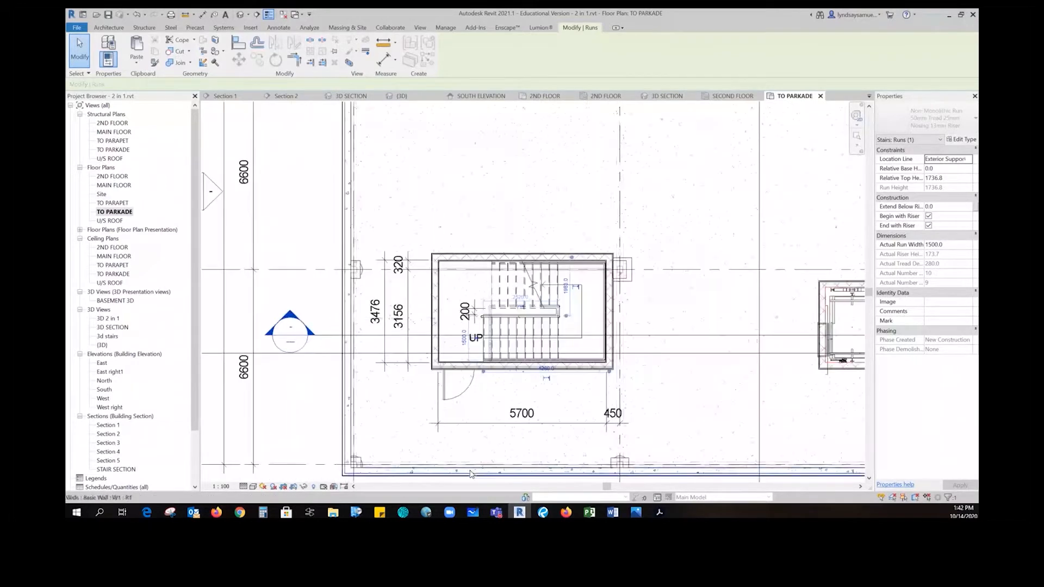
left_click(305, 408)
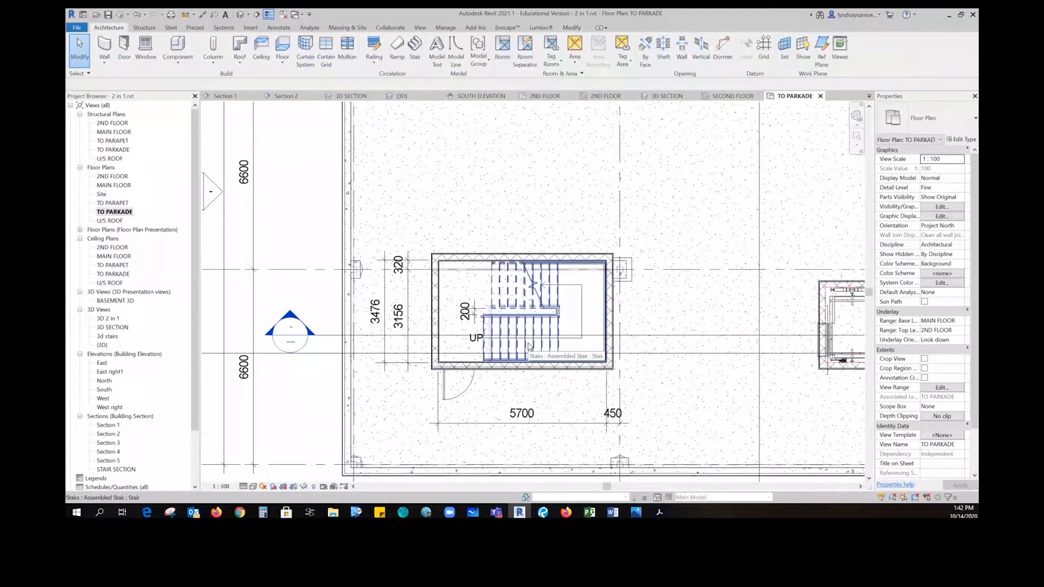
middle_click_drag(750, 384, 688, 368)
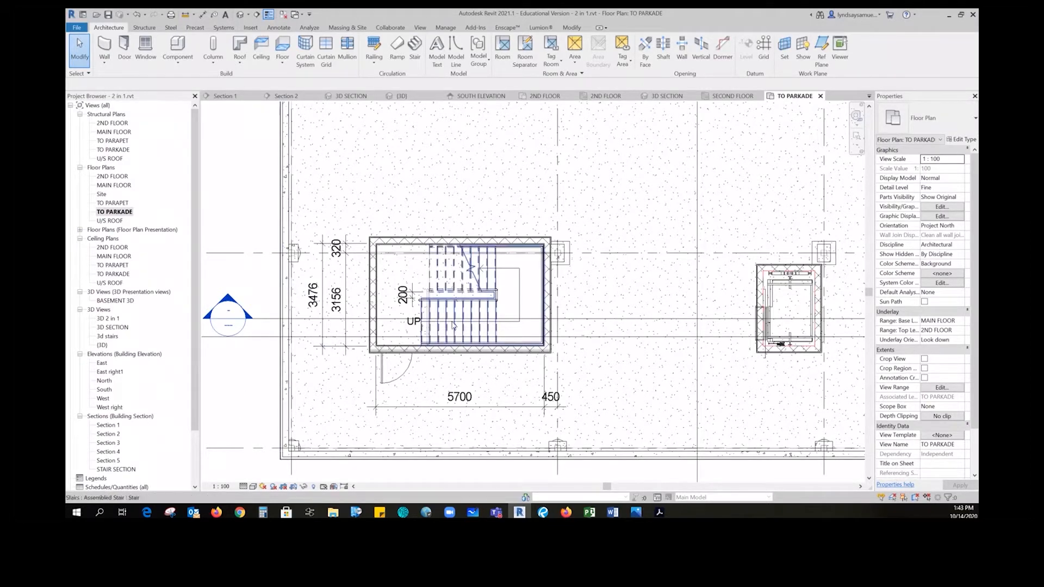
scroll(455, 325, "up", 1)
Select all four connected walls of the empty shaft in the parkade plan and check their base and top constraints
scroll(454, 325, "down", 3)
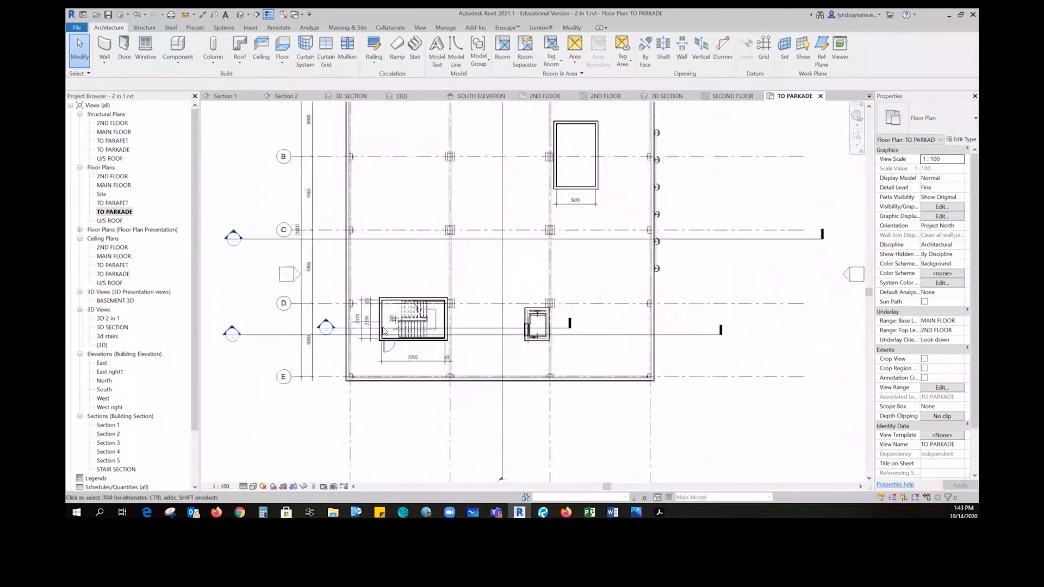
scroll(590, 128, "up", 2)
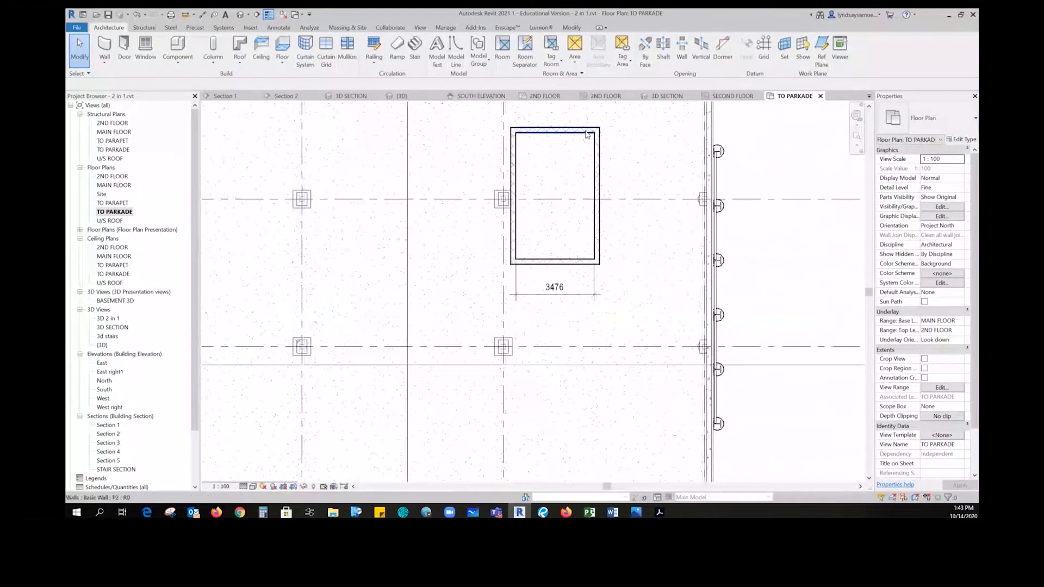
key("Tab")
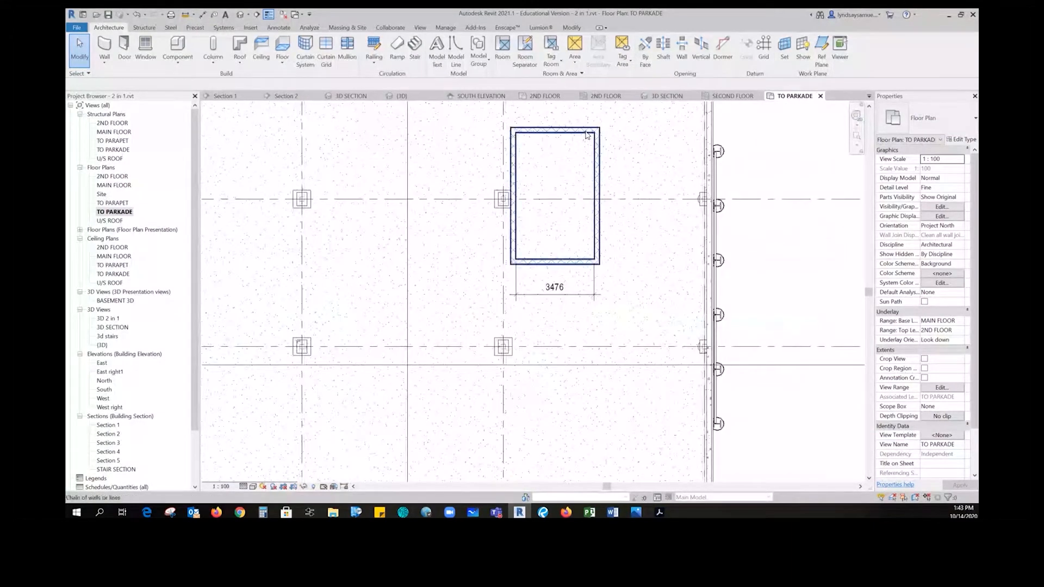
left_click(588, 135)
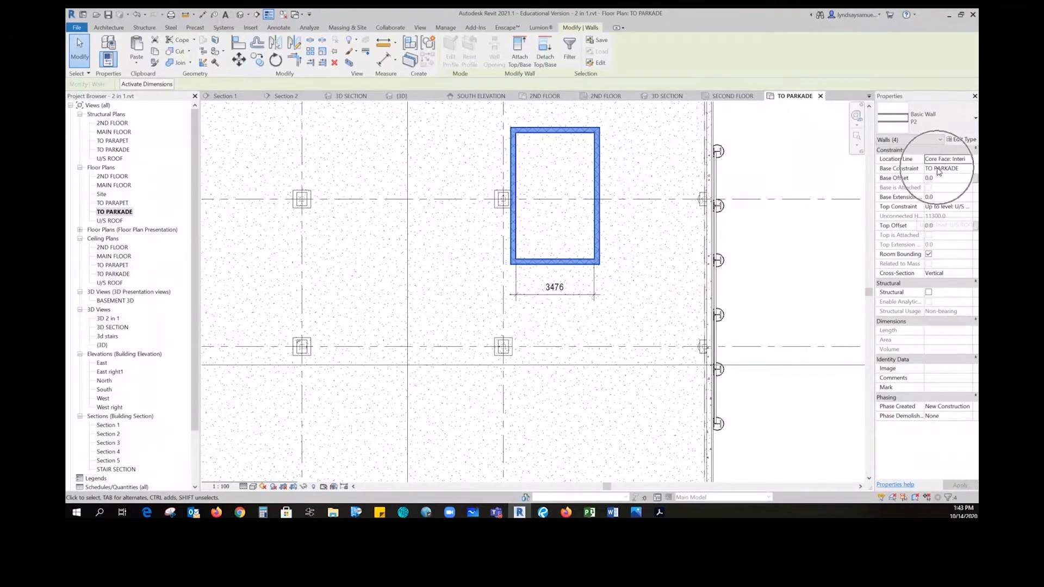
left_click(782, 254)
Open the STAIR SECTION view from its plan marker and inspect the parkade and main floor slabs by selecting each
scroll(691, 258, "down", 2)
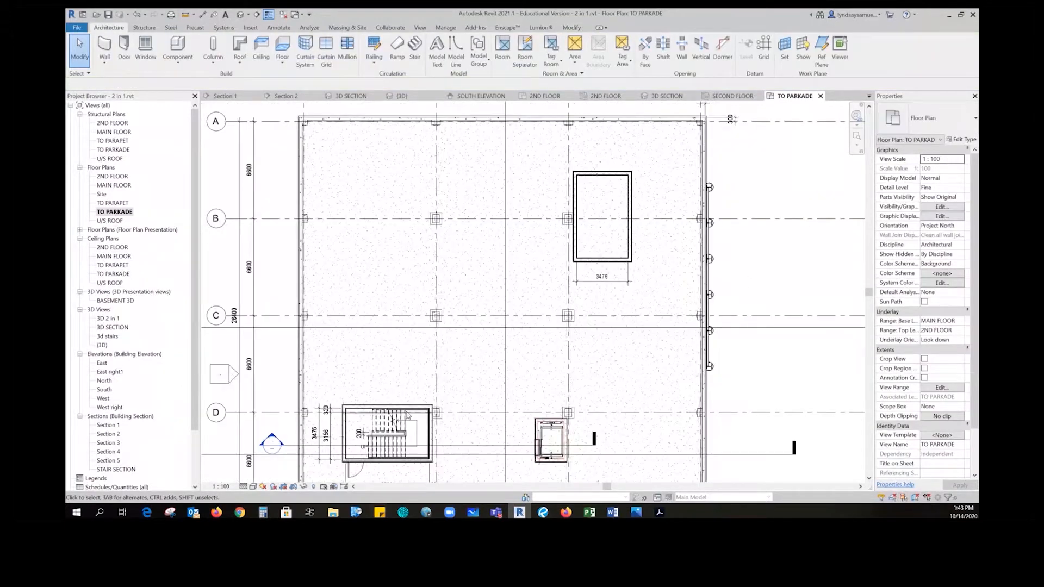
middle_click_drag(406, 416, 427, 309)
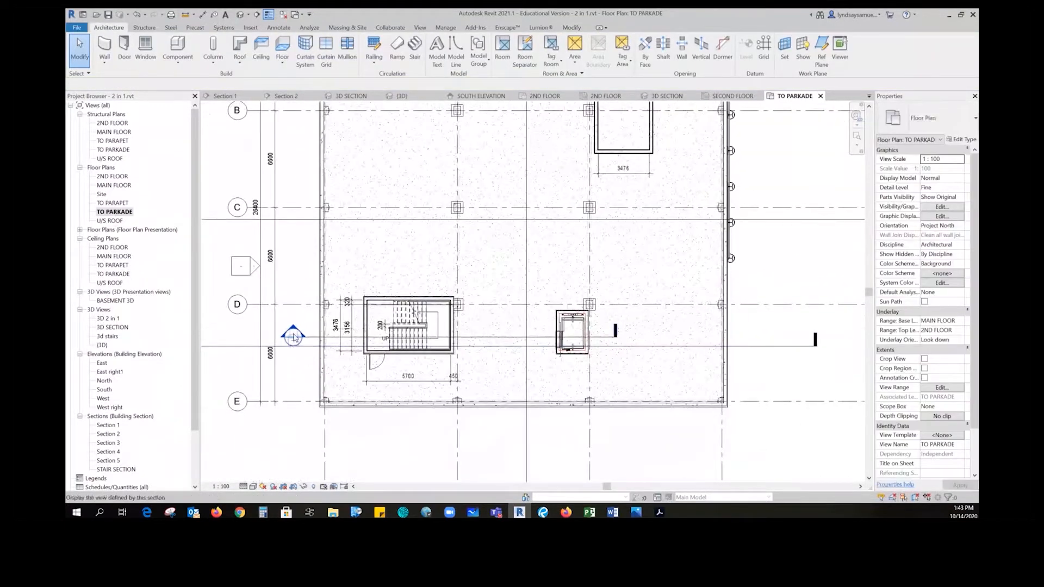
double_click(293, 336)
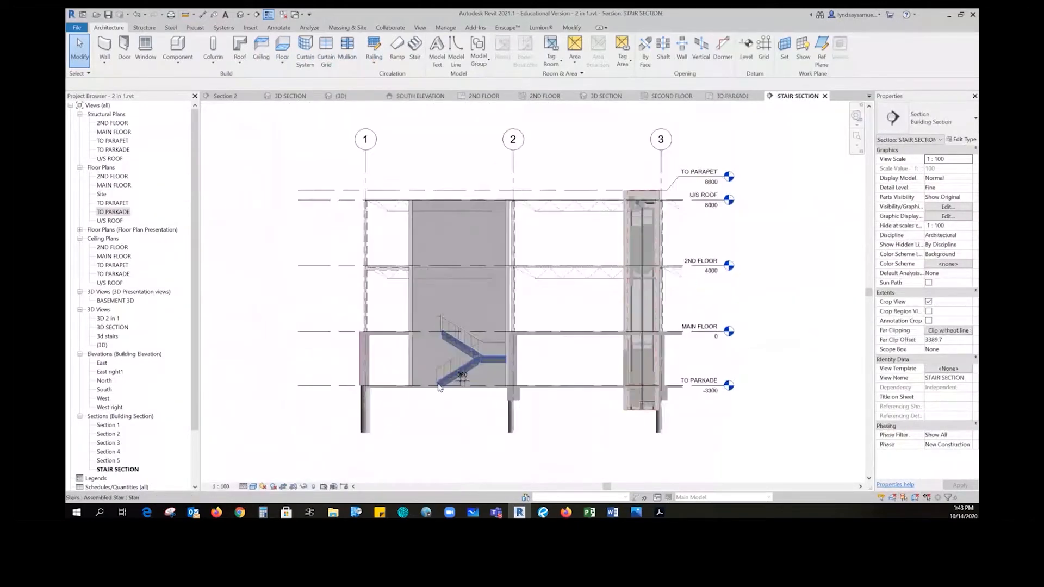
scroll(440, 387, "up", 4)
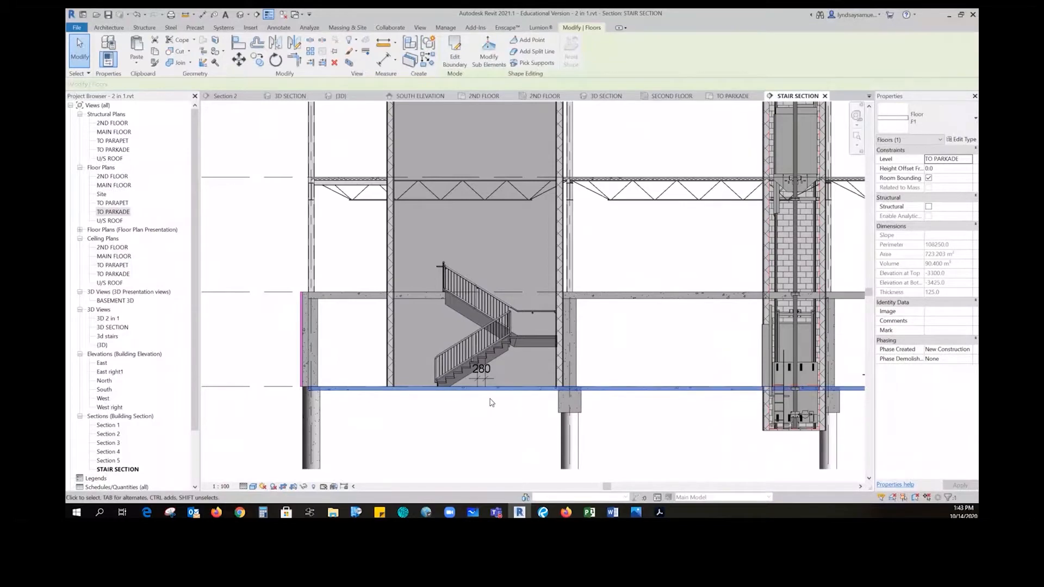
left_click(610, 299)
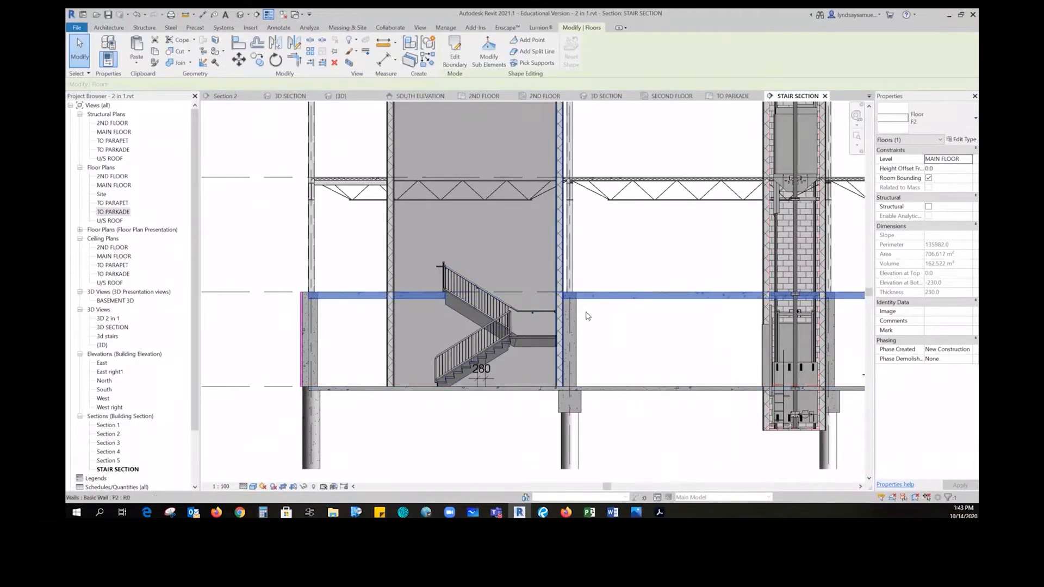
middle_click_drag(626, 340, 617, 391)
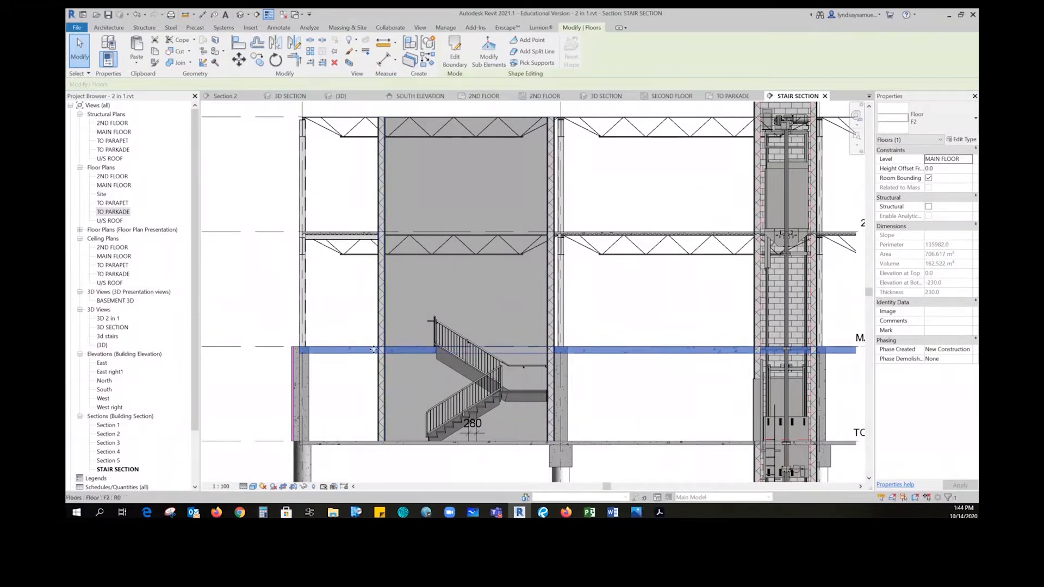
Examine where the main floor slab passes through the stair shaft walls in section, and clear the slab selection
scroll(384, 345, "up", 4)
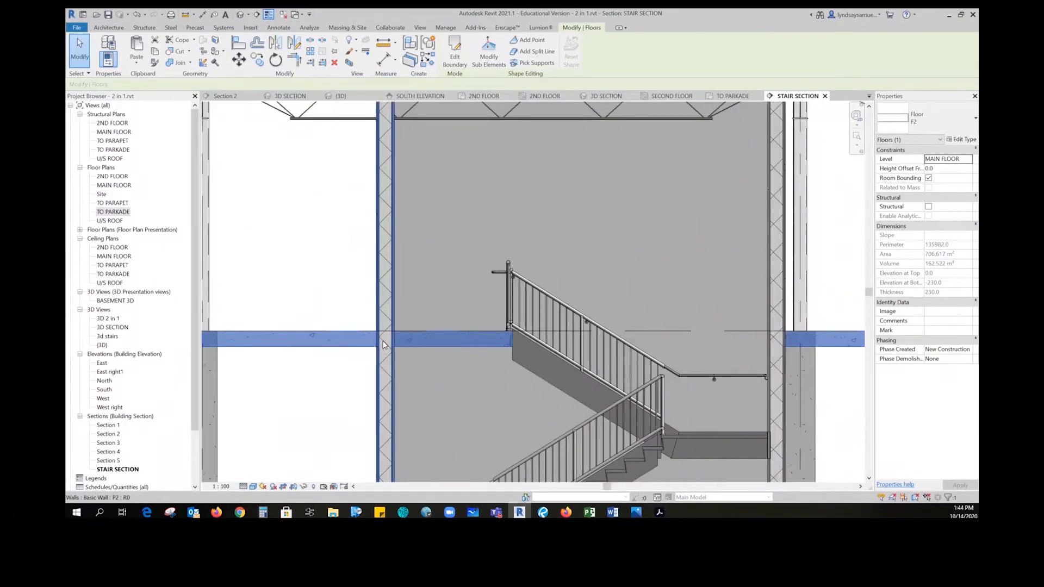
scroll(383, 346, "down", 5)
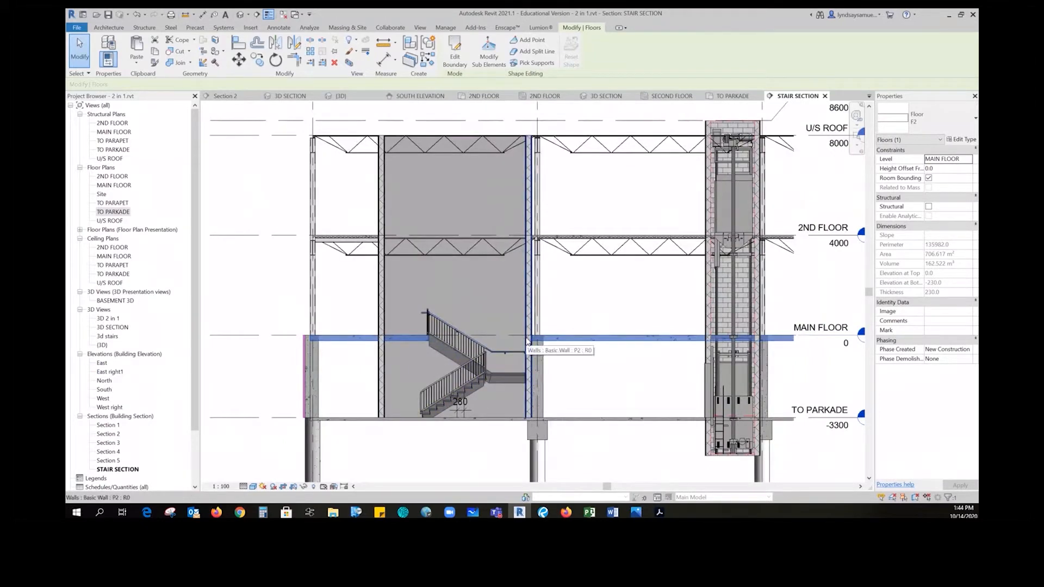
left_click(610, 467)
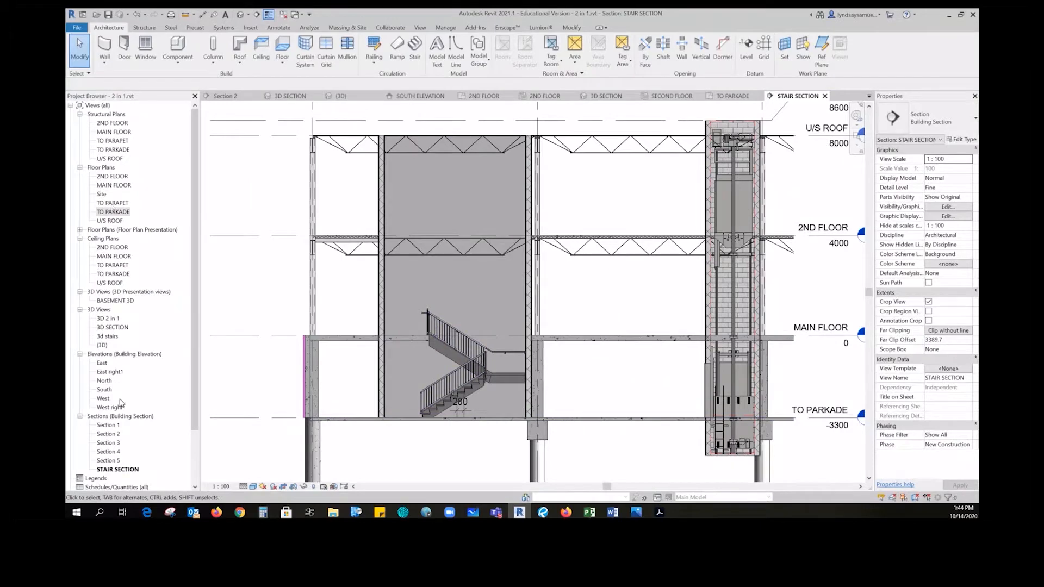
left_click(115, 469)
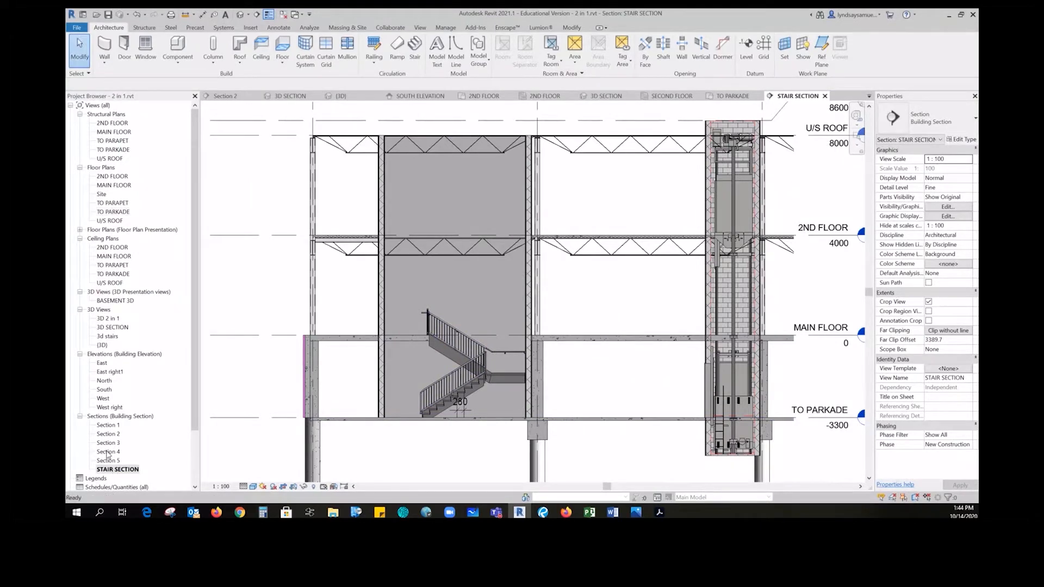
Select the main floor slab in the 3d stairs view and open its boundary for editing in the MAIN FLOOR plan
double_click(113, 337)
scroll(725, 373, "up", 3)
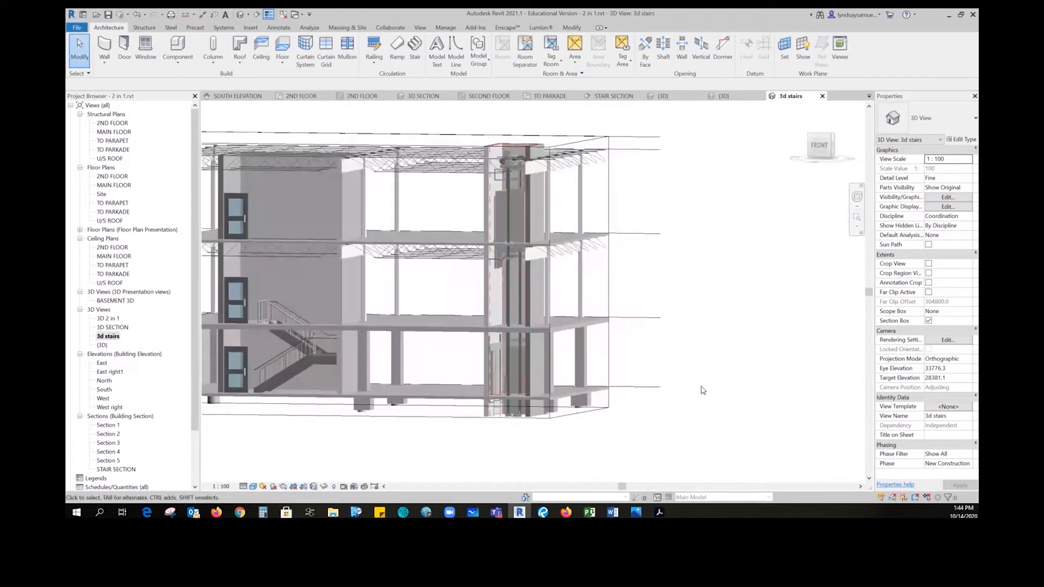
left_click(427, 330)
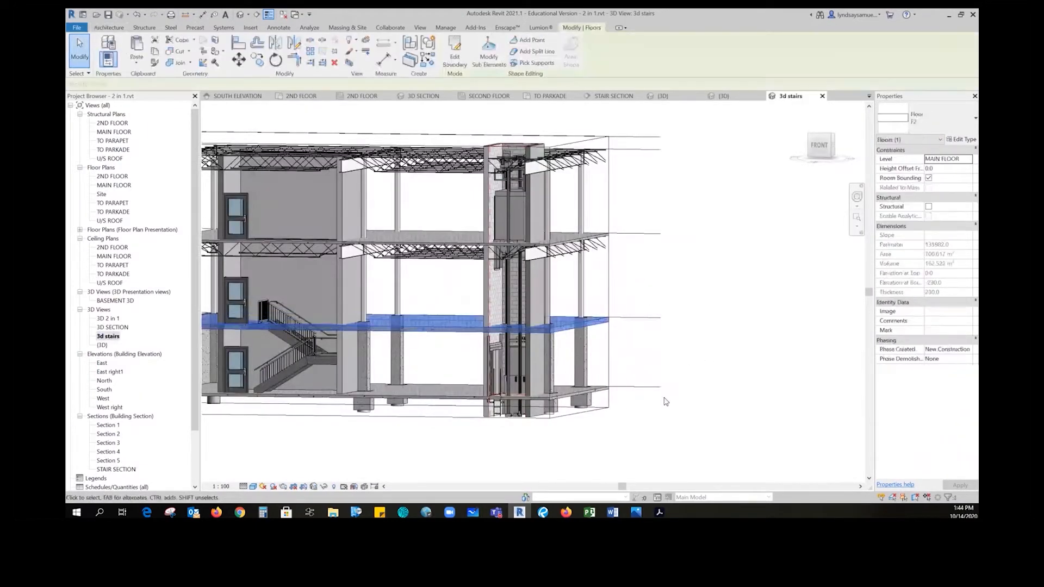
double_click(109, 186)
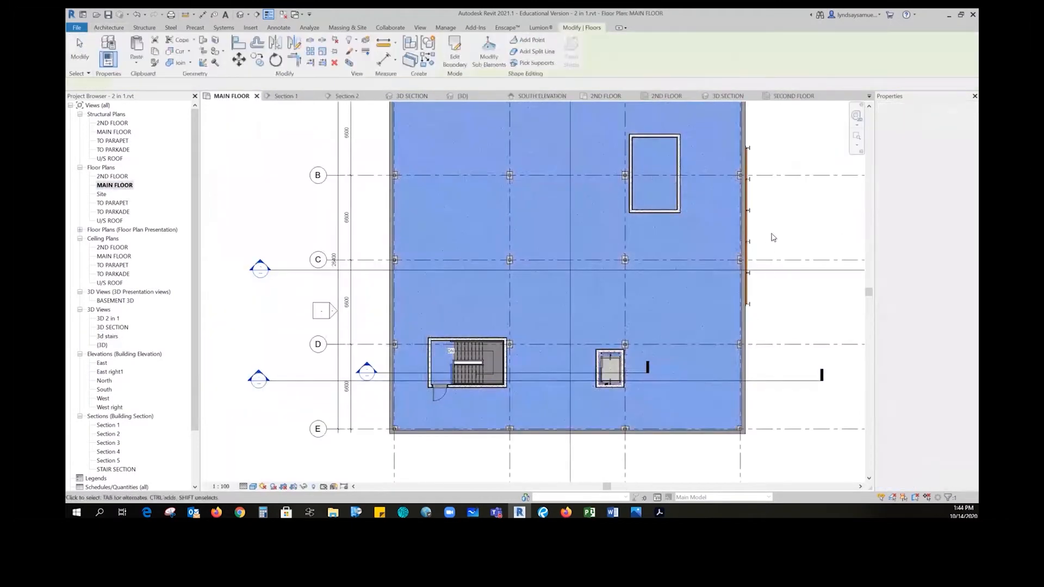
middle_click_drag(774, 237, 637, 363)
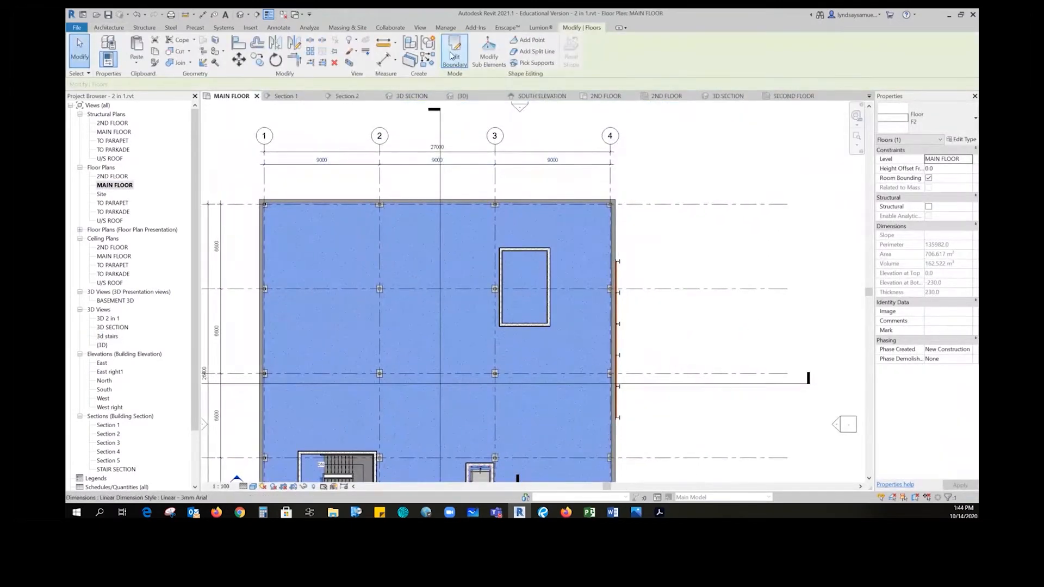
left_click(453, 54)
Add floor boundary lines around the empty shaft with Pick Walls, using all four shaft walls
scroll(536, 279, "up", 4)
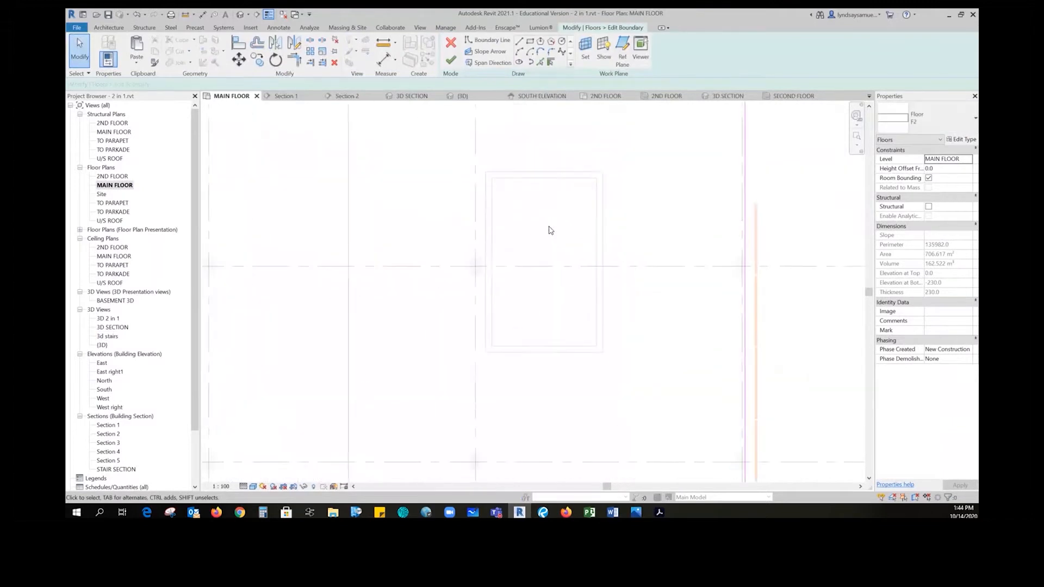
scroll(551, 230, "up", 1)
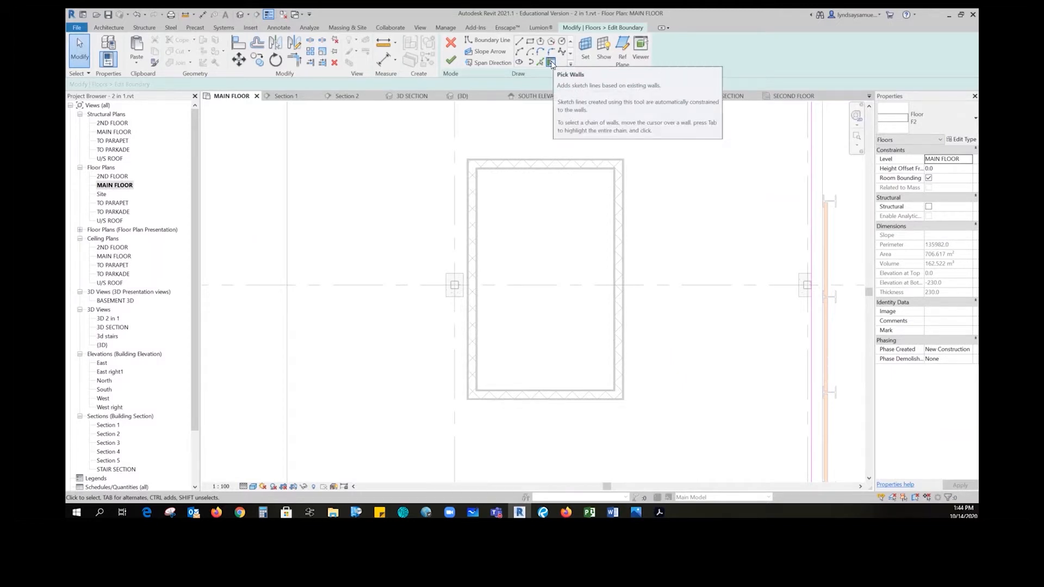
left_click(551, 63)
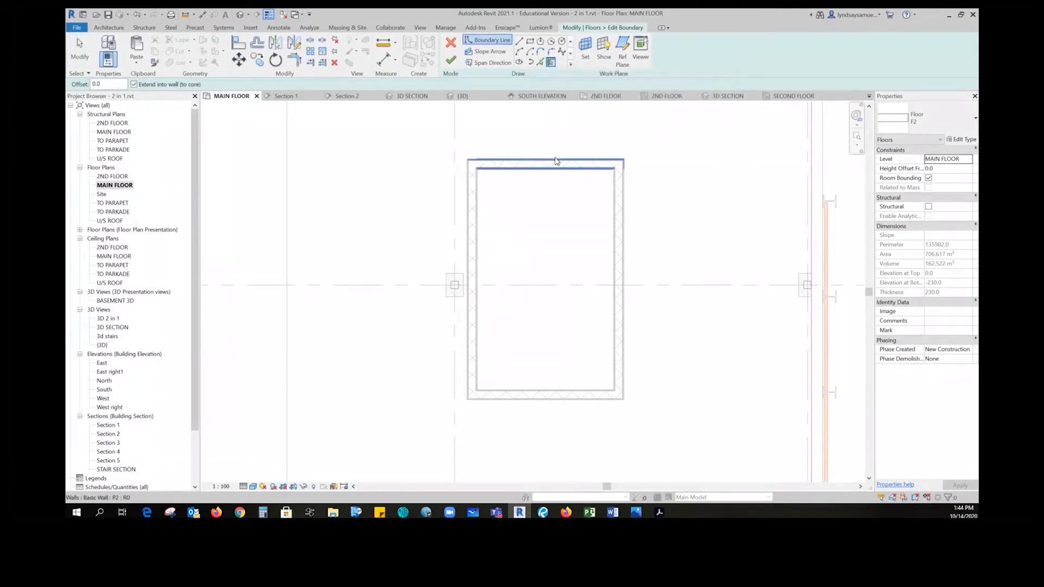
left_click(556, 162)
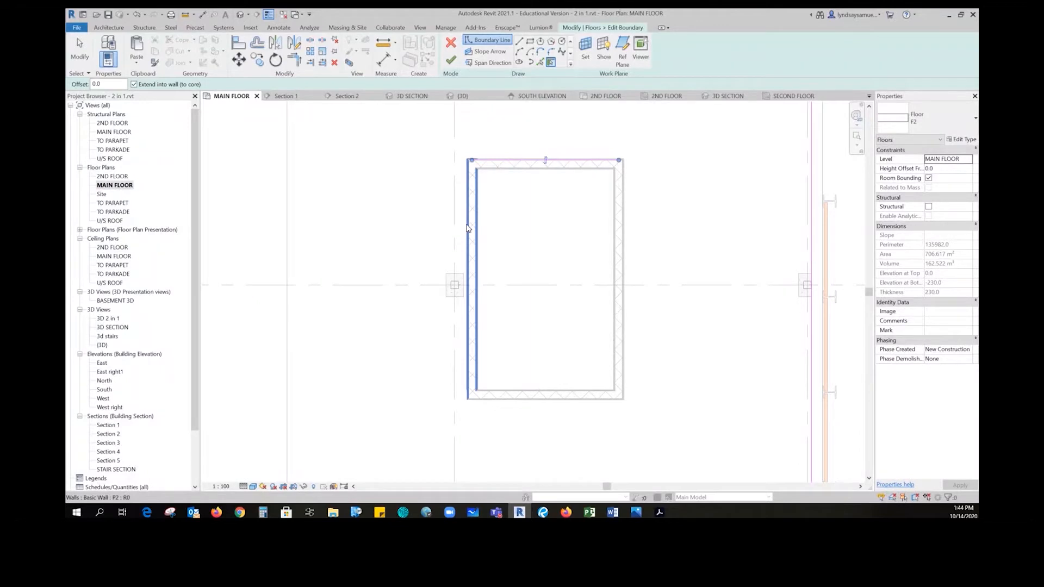
left_click(467, 228)
left_click(615, 346)
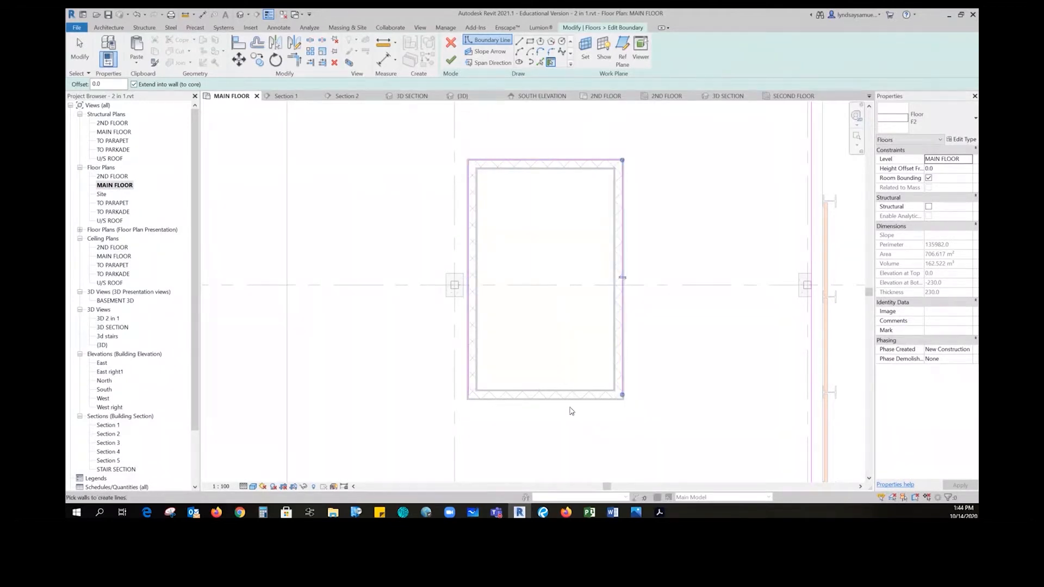
left_click(569, 405)
Check the shaft boundary's corner and finish the floor edit, without attaching walls or joining the overlapping geometry
scroll(468, 410, "up", 6)
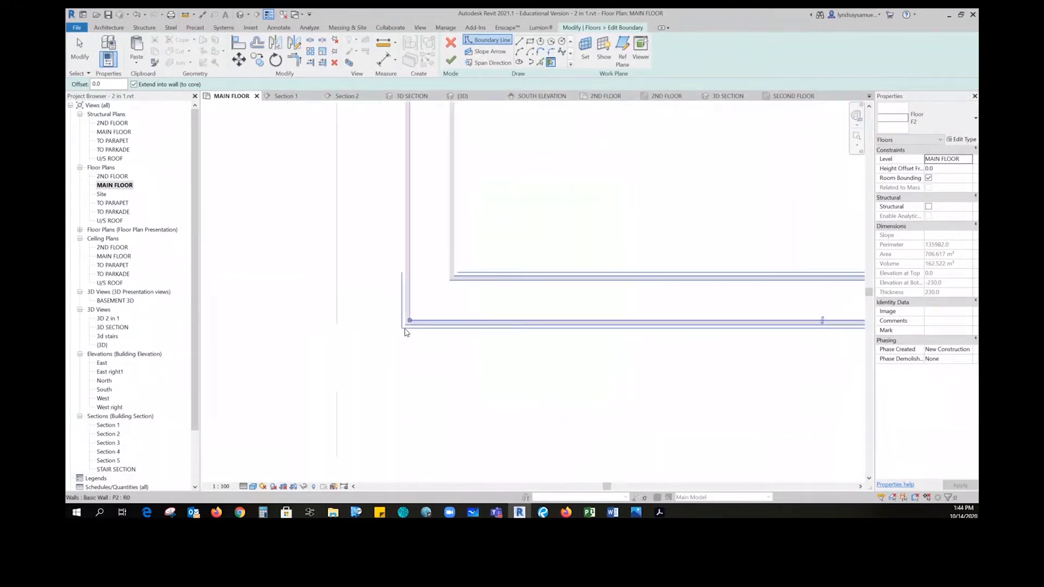
scroll(405, 333, "up", 2)
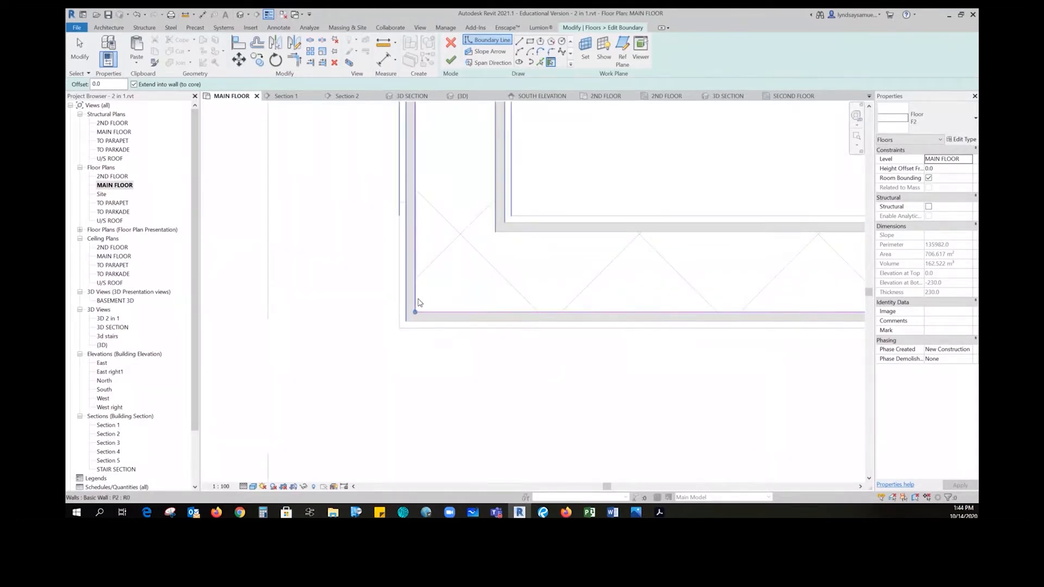
scroll(462, 350, "up", 4)
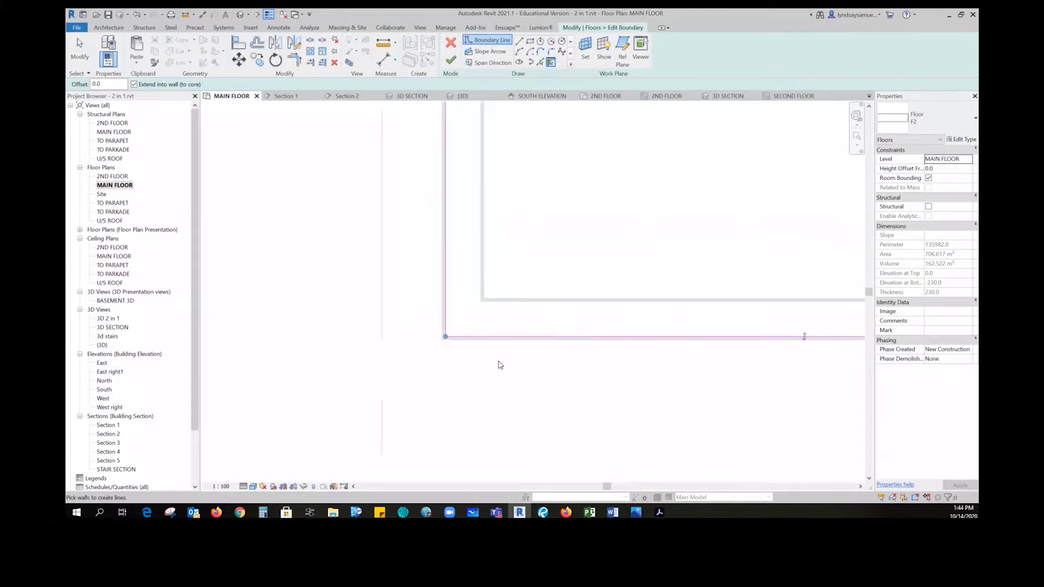
scroll(488, 341, "down", 6)
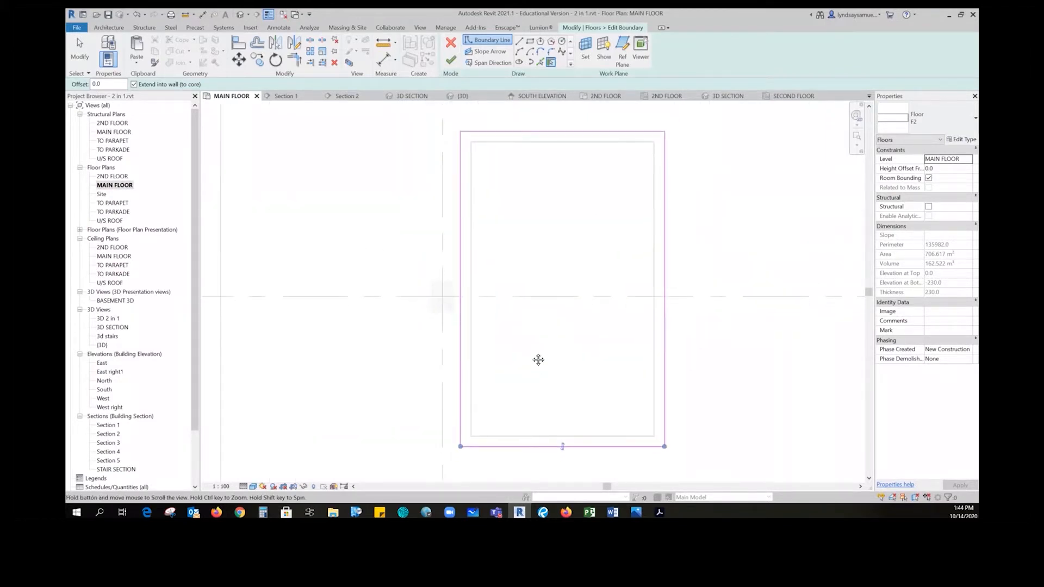
left_click(451, 60)
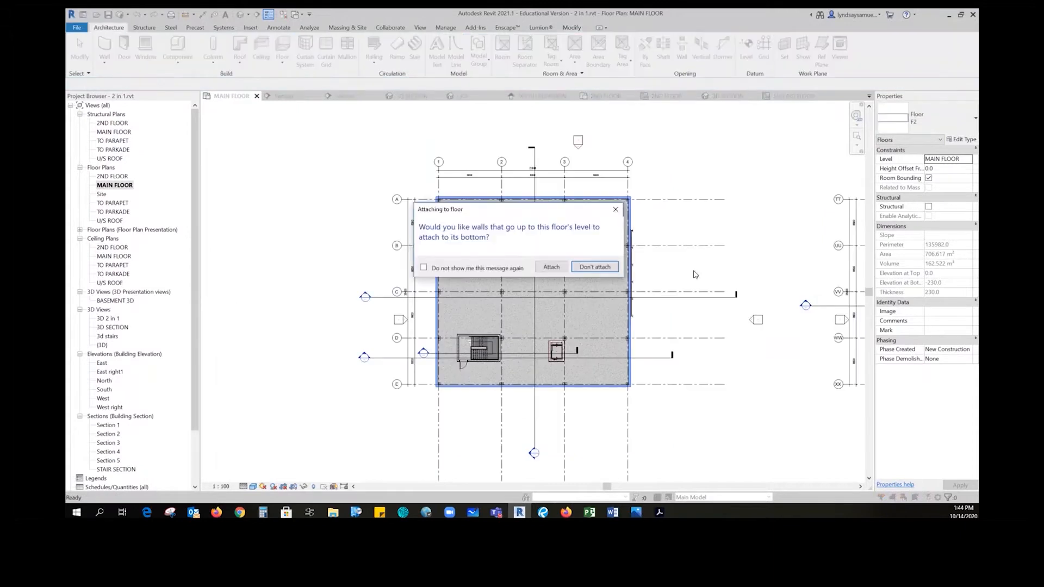
left_click(579, 269)
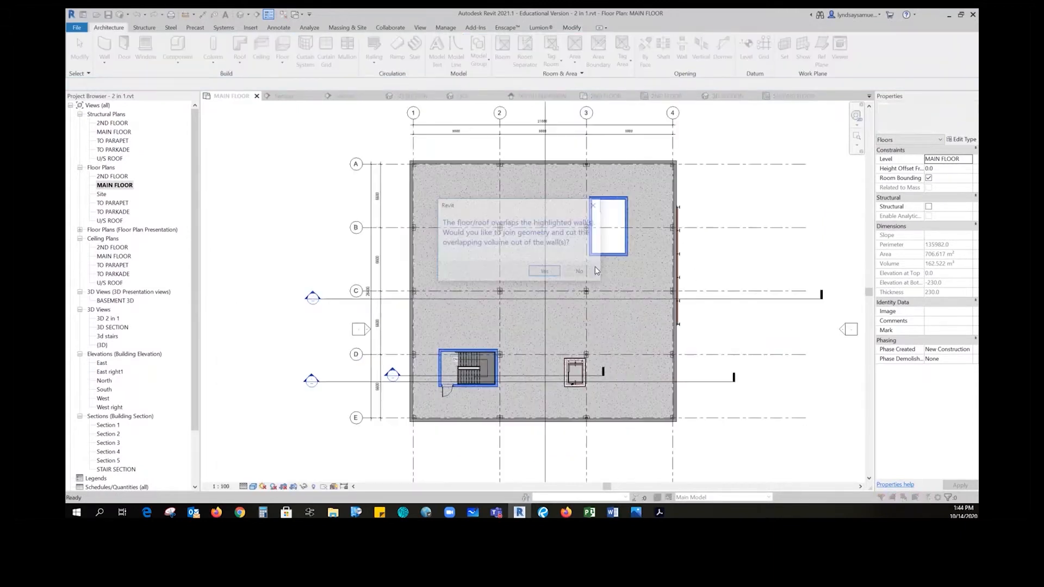
left_click(581, 272)
scroll(769, 358, "up", 5)
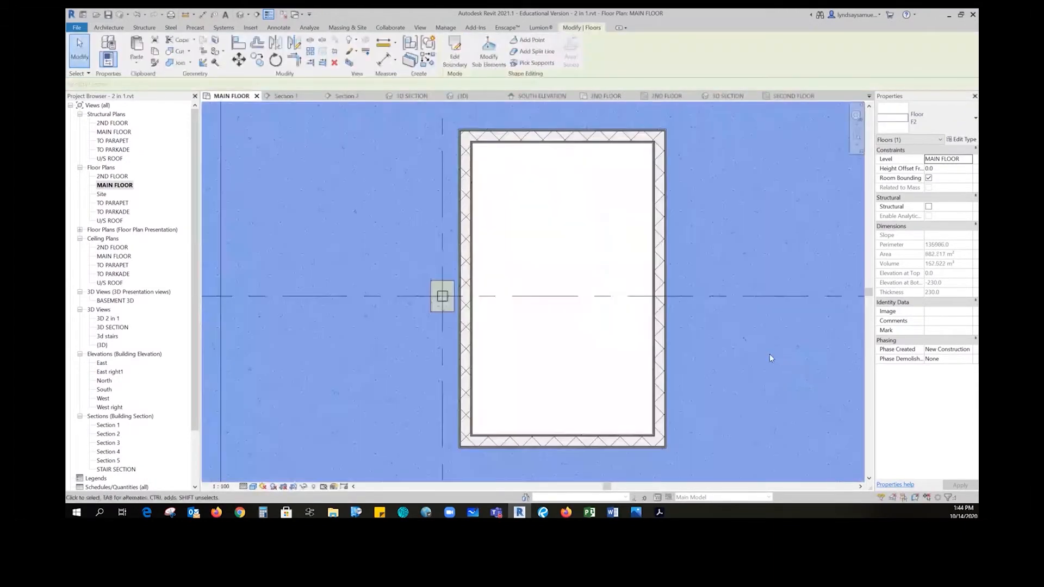
scroll(595, 314, "down", 3)
key("Escape")
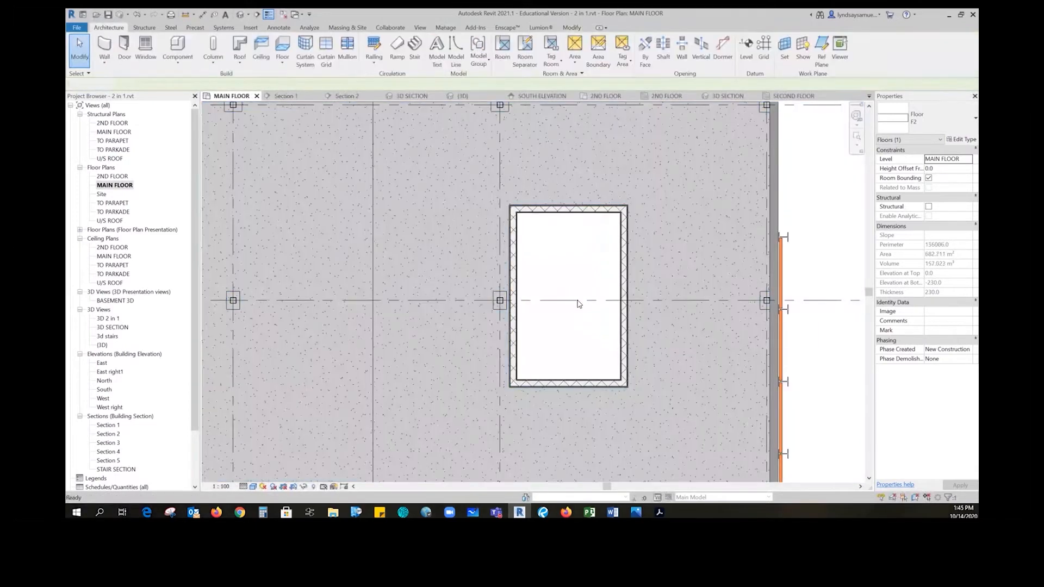
Review the new shaft opening in the main floor plan, and examine the same shaft in the TO PARKADE floor plan
scroll(598, 315, "down", 5)
middle_click_drag(757, 359, 741, 267)
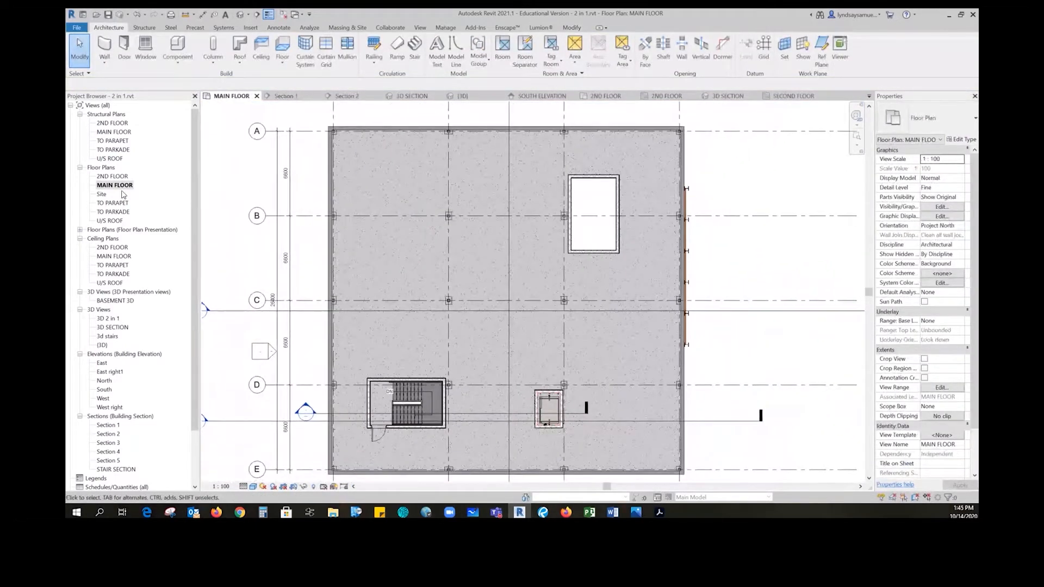
double_click(113, 211)
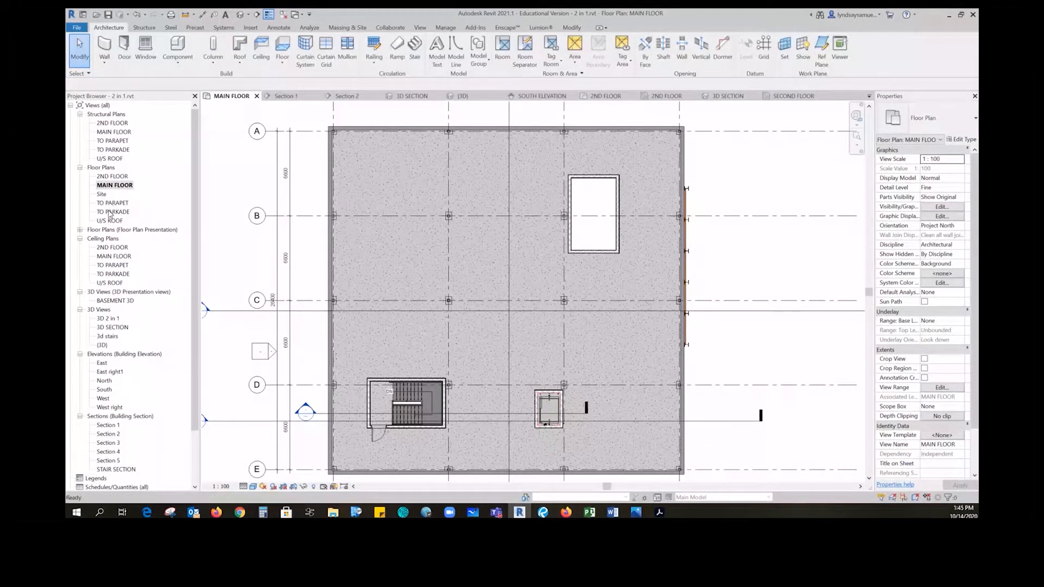
middle_click_drag(711, 239, 641, 381)
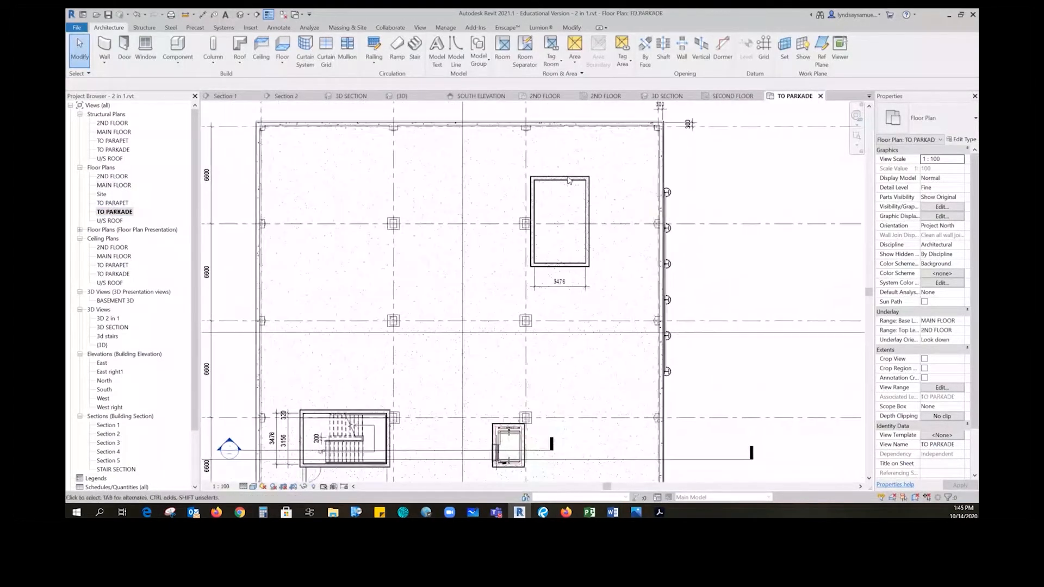
scroll(556, 201, "up", 4)
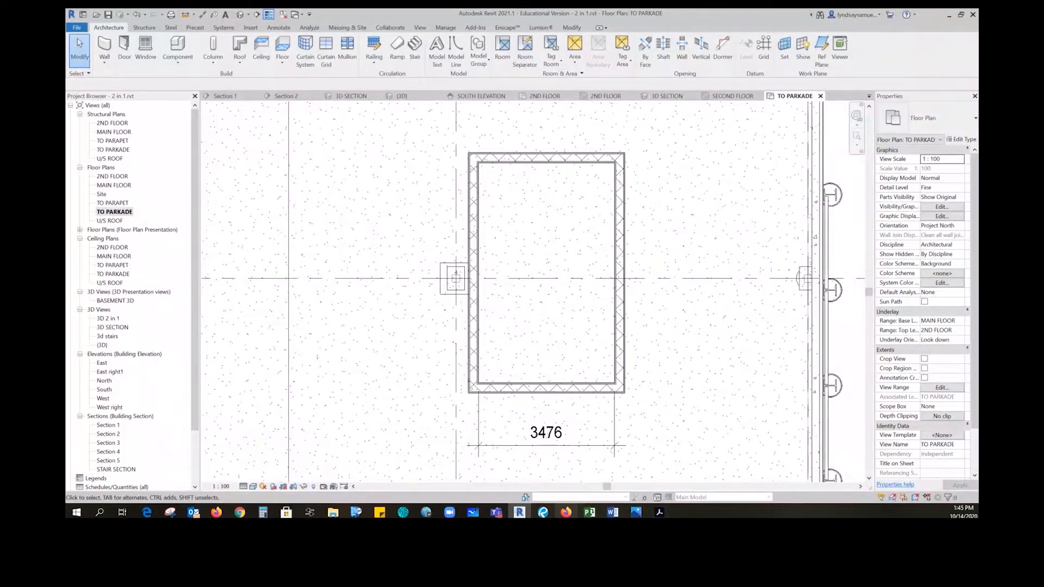
Switch to Bluebeam Revu and open the INTERIOR STRUCTURES document at page 3 on creating stairwells
mouse_move(543, 514)
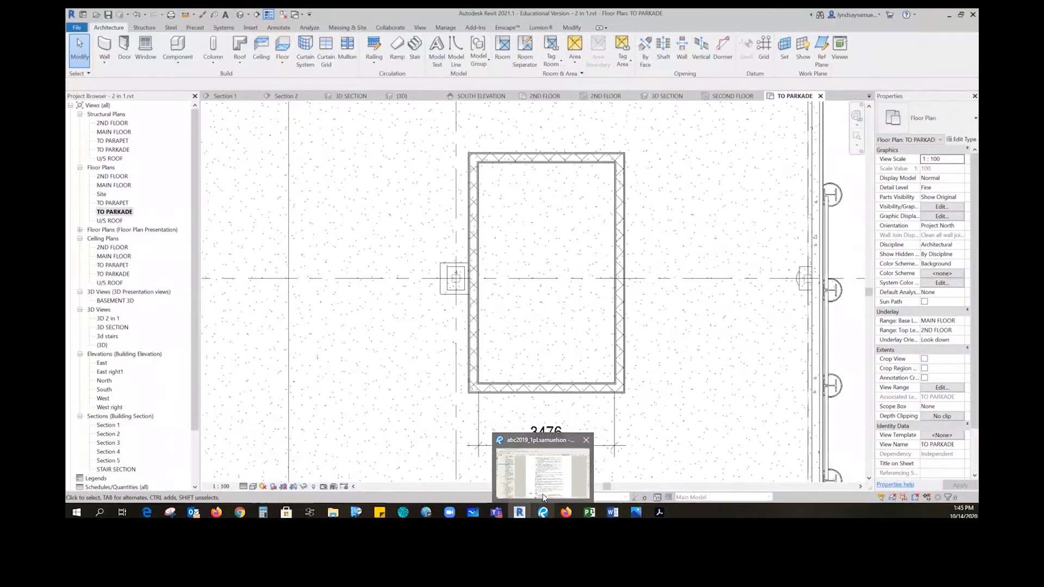
left_click(545, 498)
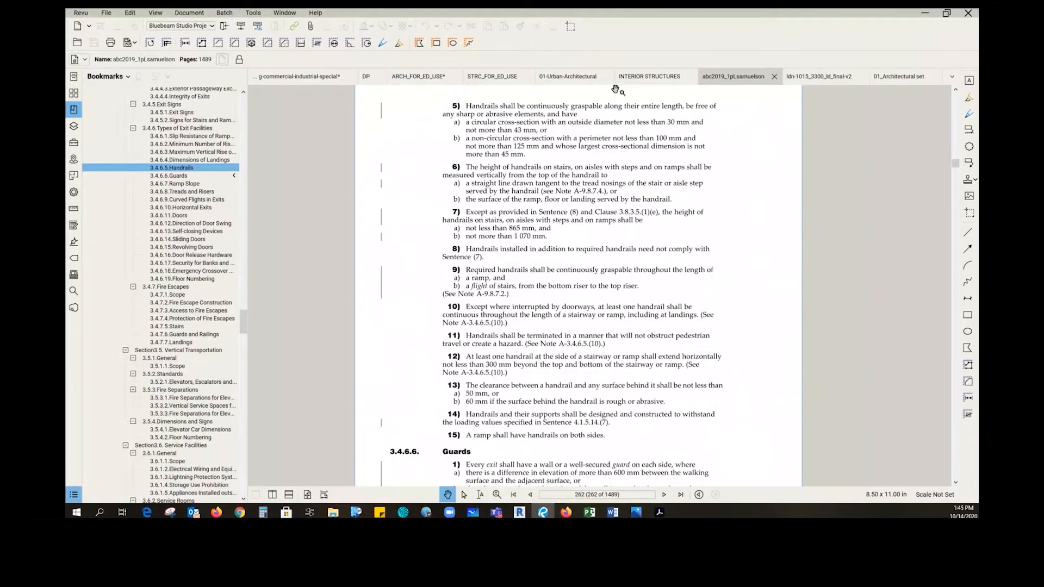
left_click(655, 78)
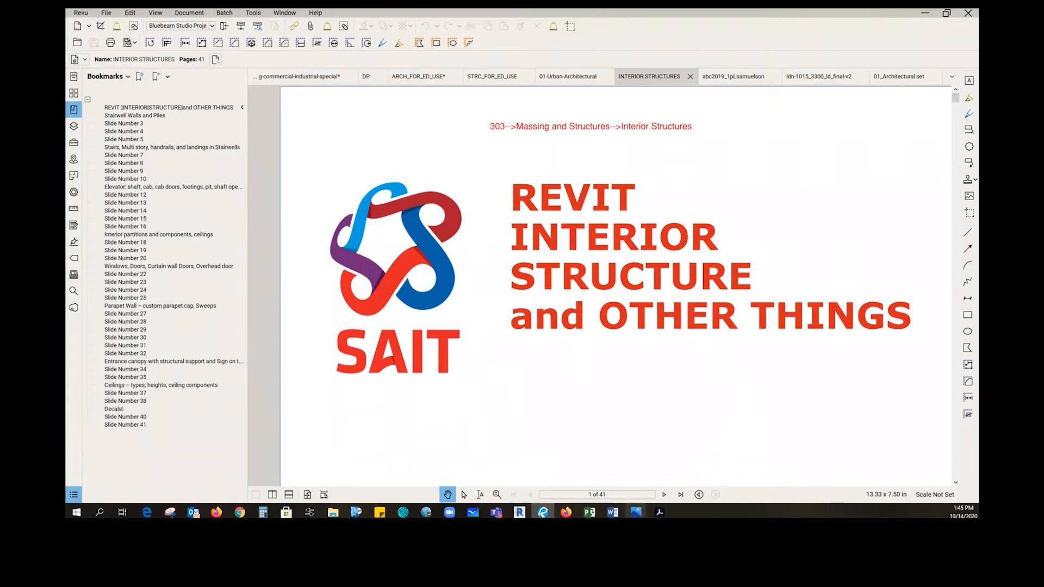
left_click(665, 495)
left_click(664, 494)
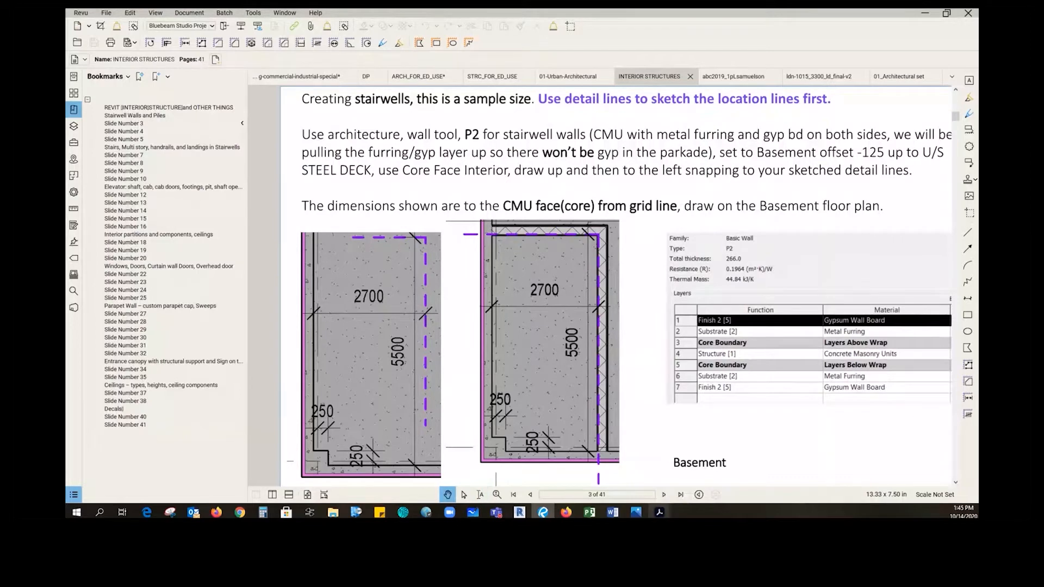
Read page 4 on editing the P2 wall type, and return to page 3 with the whole slide in view
left_click(663, 496)
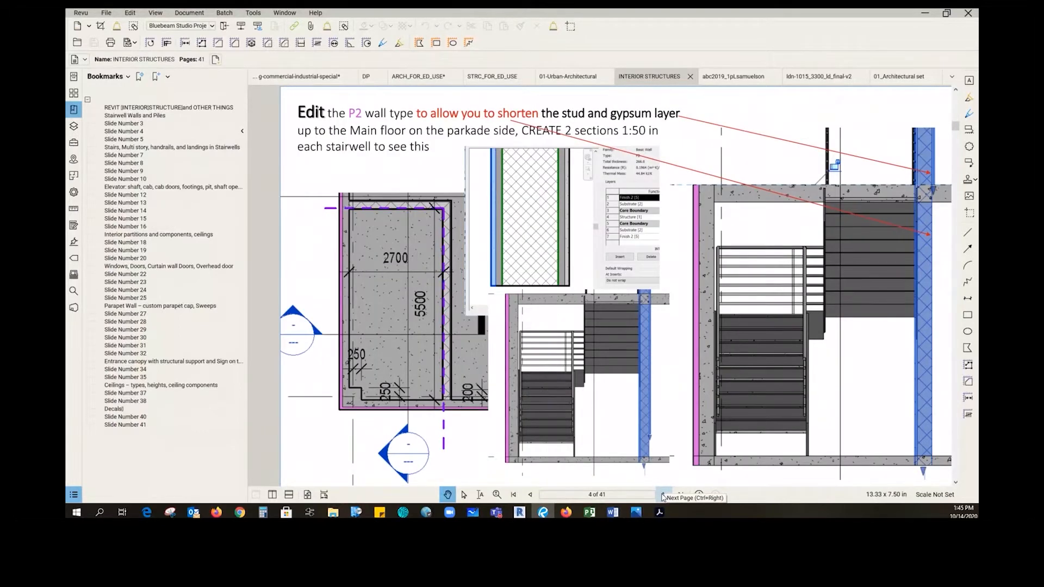
left_click(530, 494)
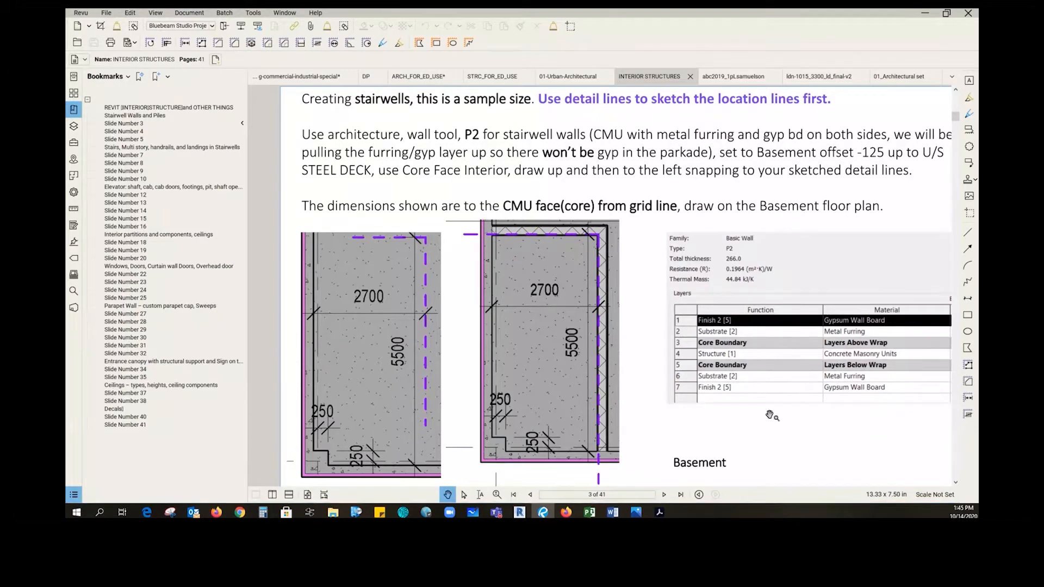
scroll(544, 298, "down", 1)
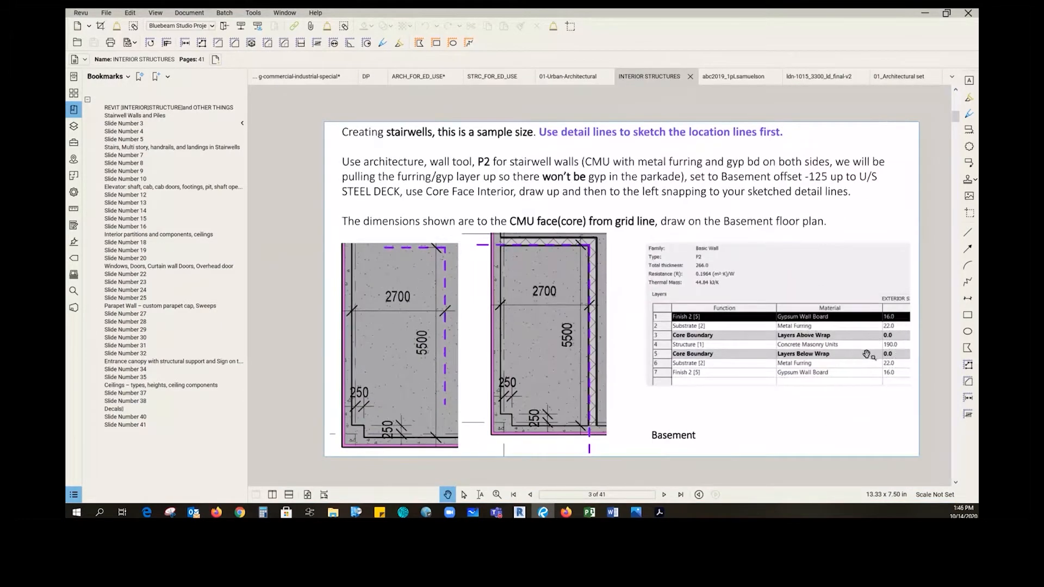
scroll(866, 354, "up", 1)
scroll(866, 354, "down", 1)
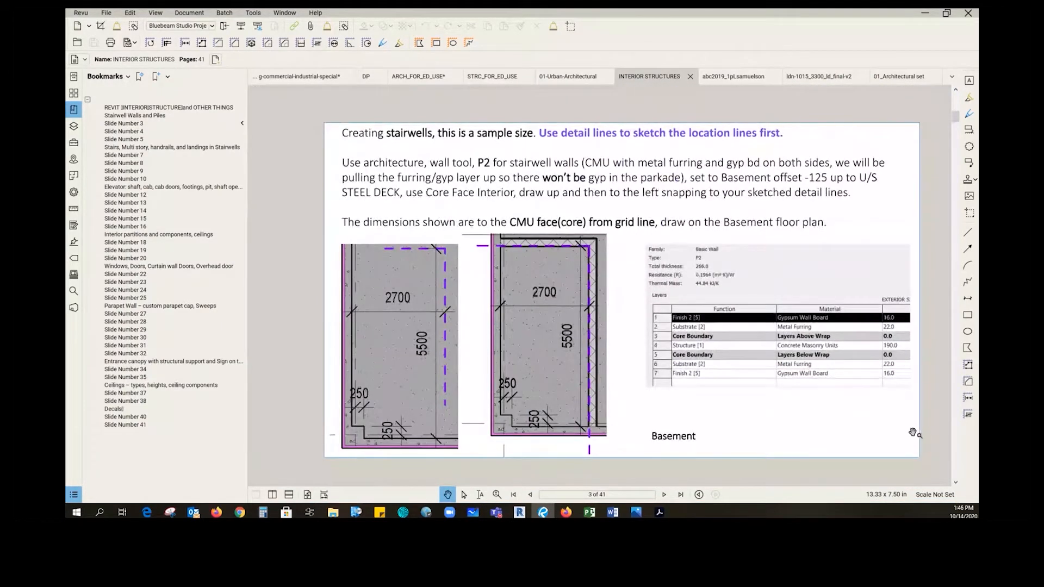
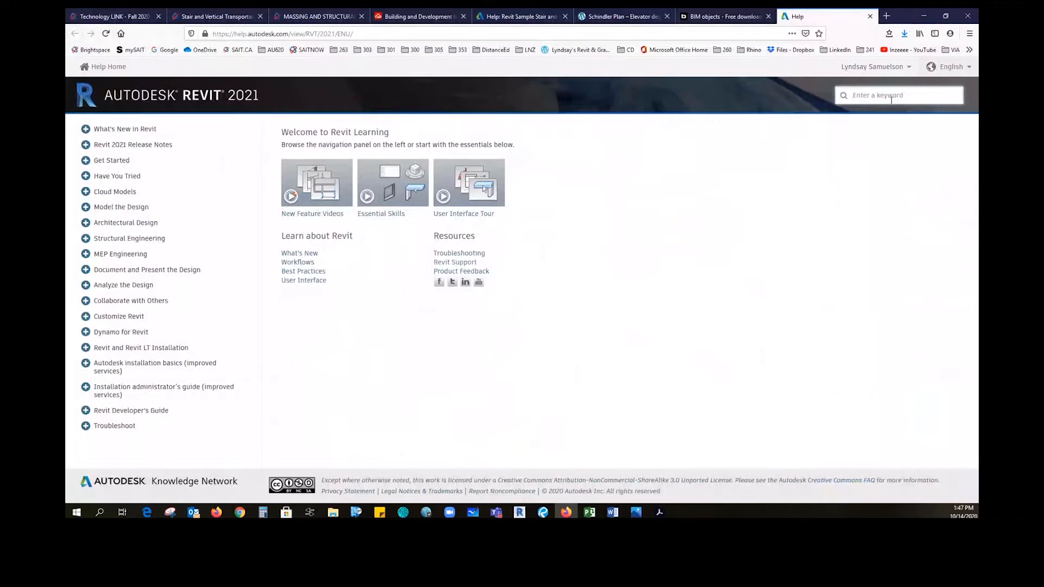
Search the Autodesk Revit 2021 online help for "stair samples"
type("stair samples")
key("Return")
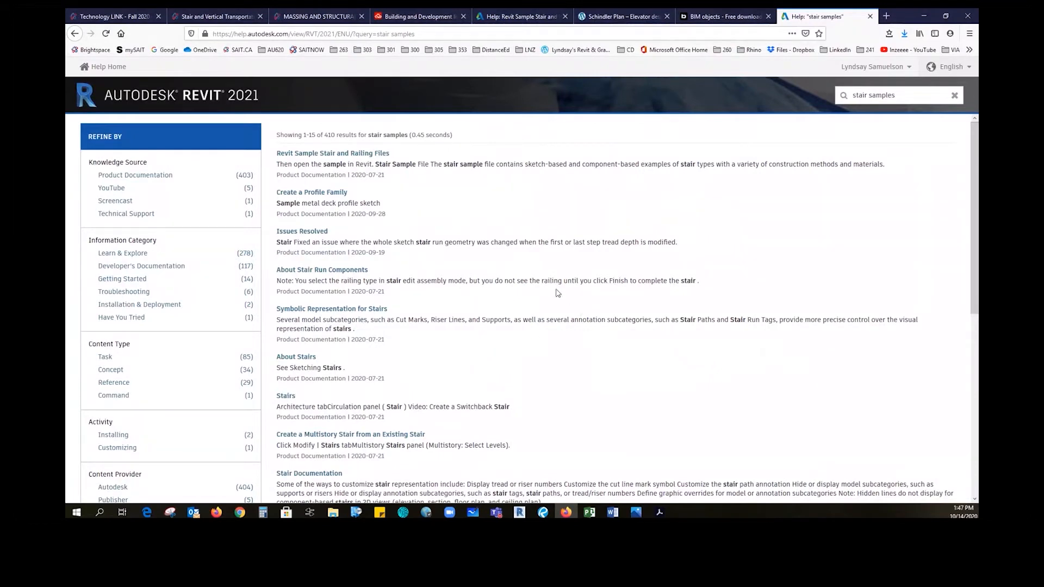
Open the Revit Sample Stair and Railing Files help page, and open StairSamples.rvt in Revit from the E. Advanced modelling folder
left_click(283, 153)
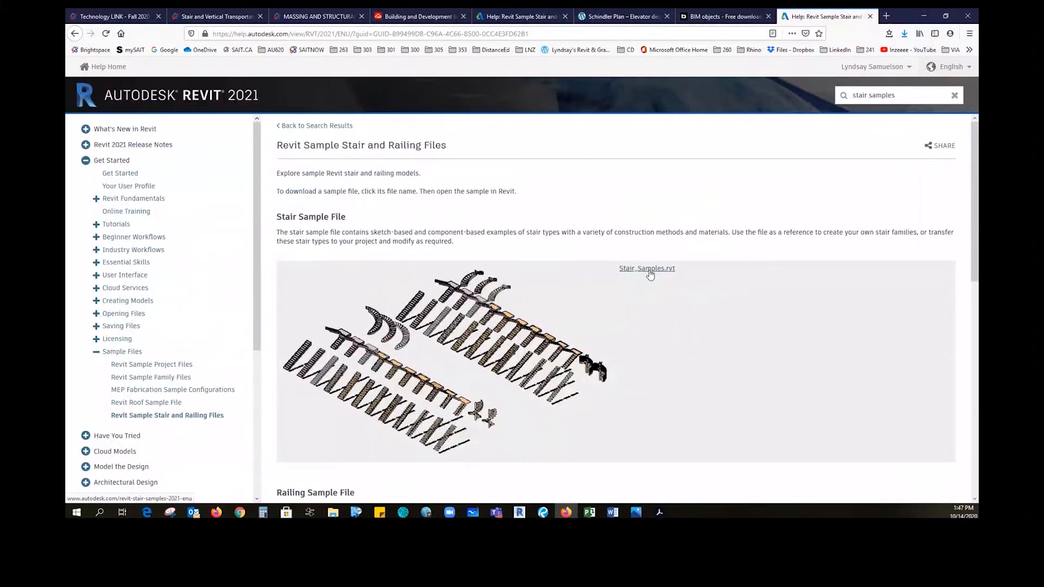
left_click(520, 512)
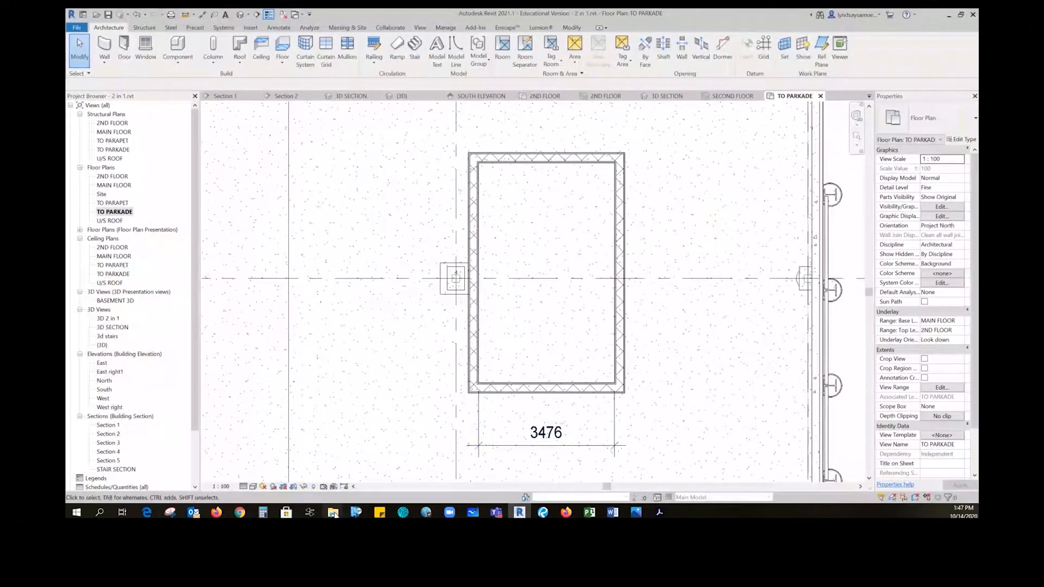
mouse_move(334, 513)
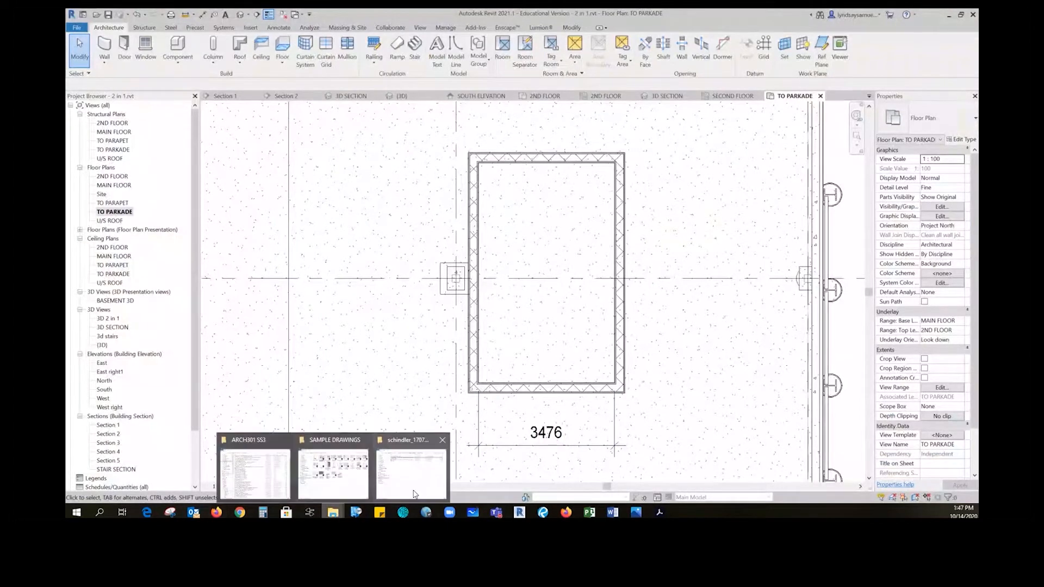
left_click(421, 484)
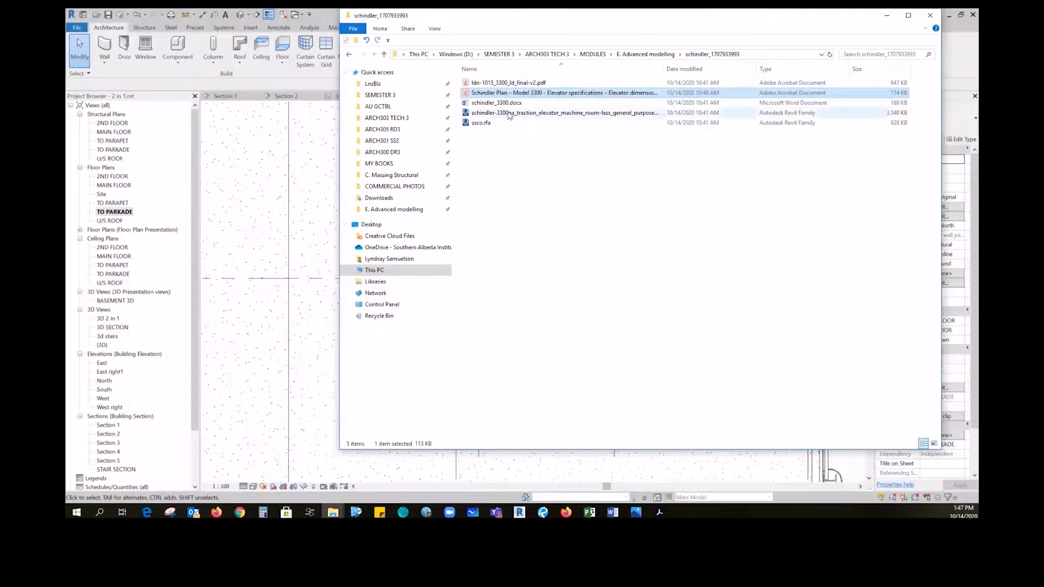
left_click(648, 54)
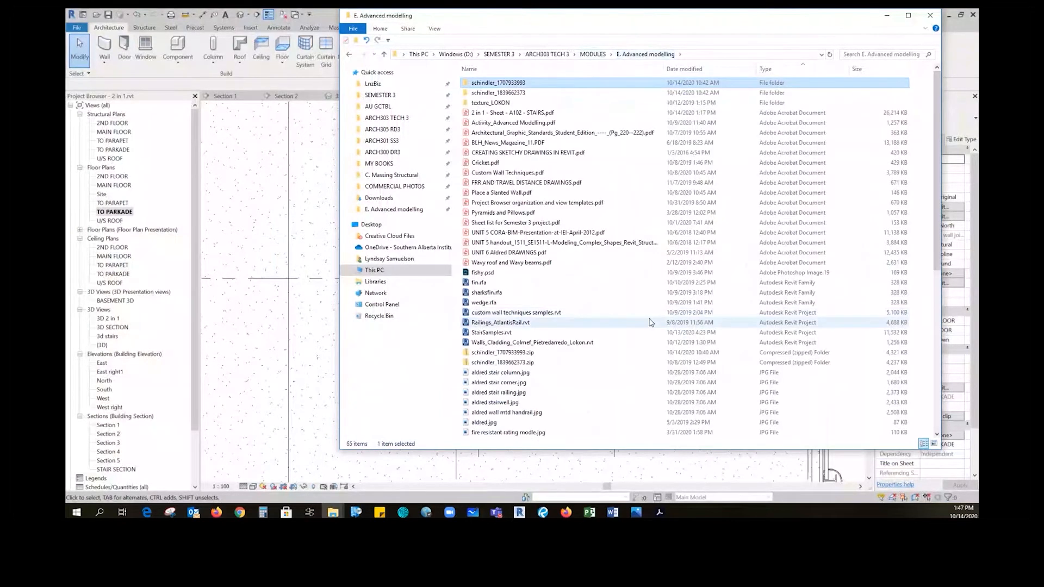
double_click(493, 332)
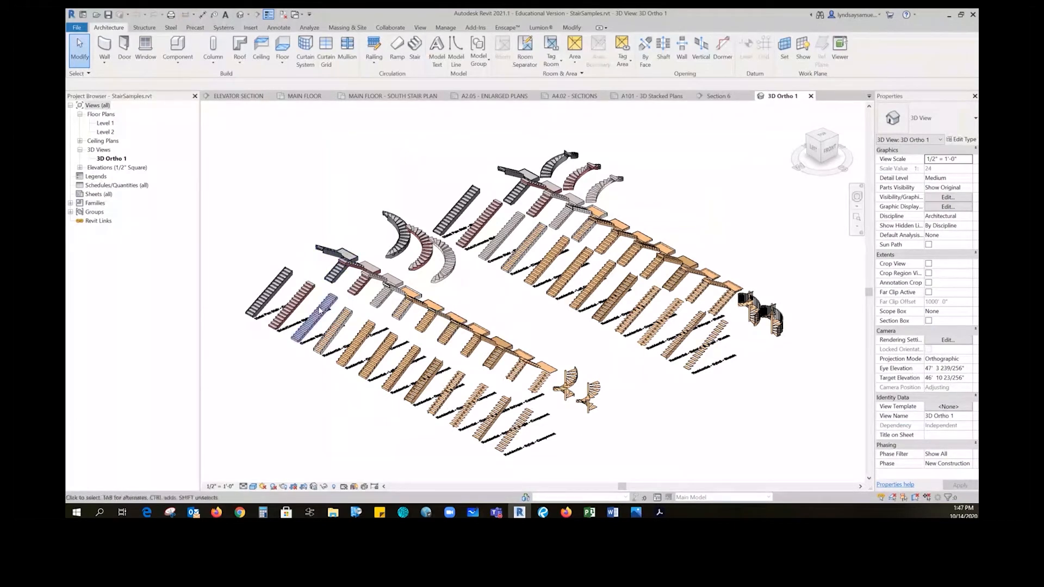
Examine the labelled sample stair types across the 3D Ortho 1 view, ending at the metal pan and concrete stairs
scroll(503, 447, "up", 4)
scroll(504, 447, "up", 3)
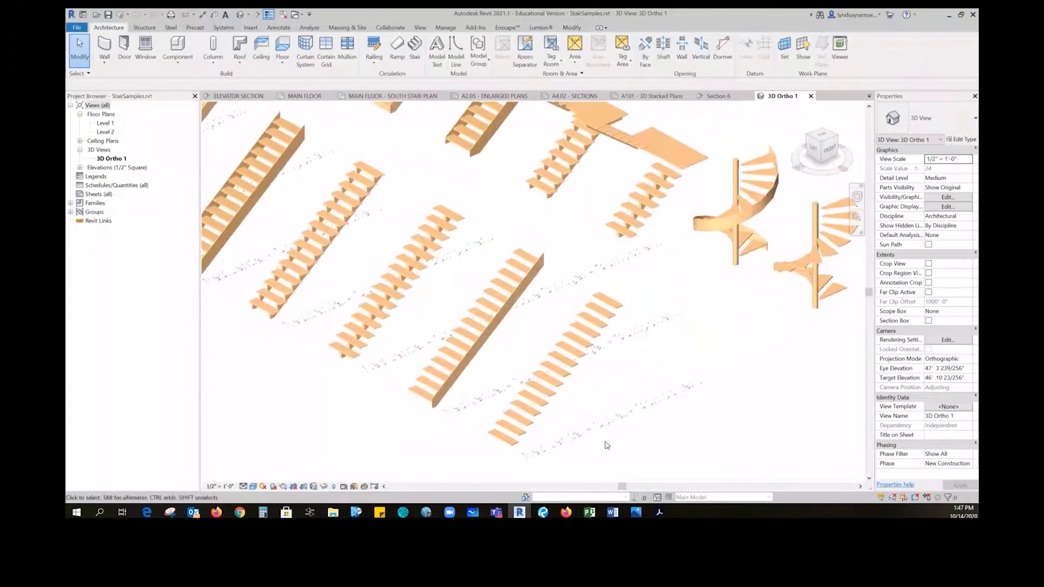
scroll(569, 347, "down", 2)
middle_click_drag(578, 299, 620, 364, "shift")
middle_click_drag(495, 329, 749, 387)
middle_click_drag(557, 309, 633, 379)
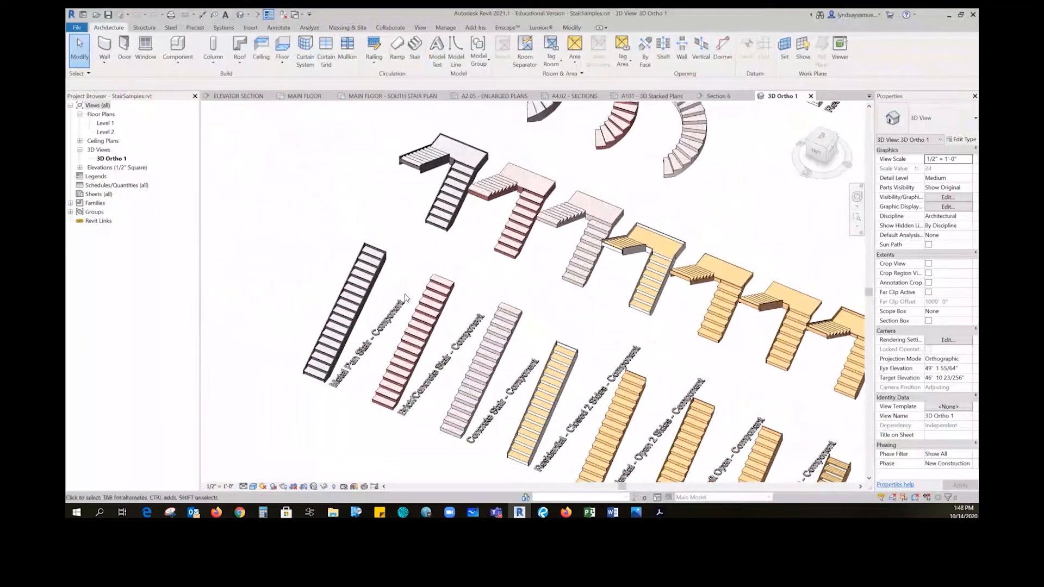
scroll(404, 296, "up", 2)
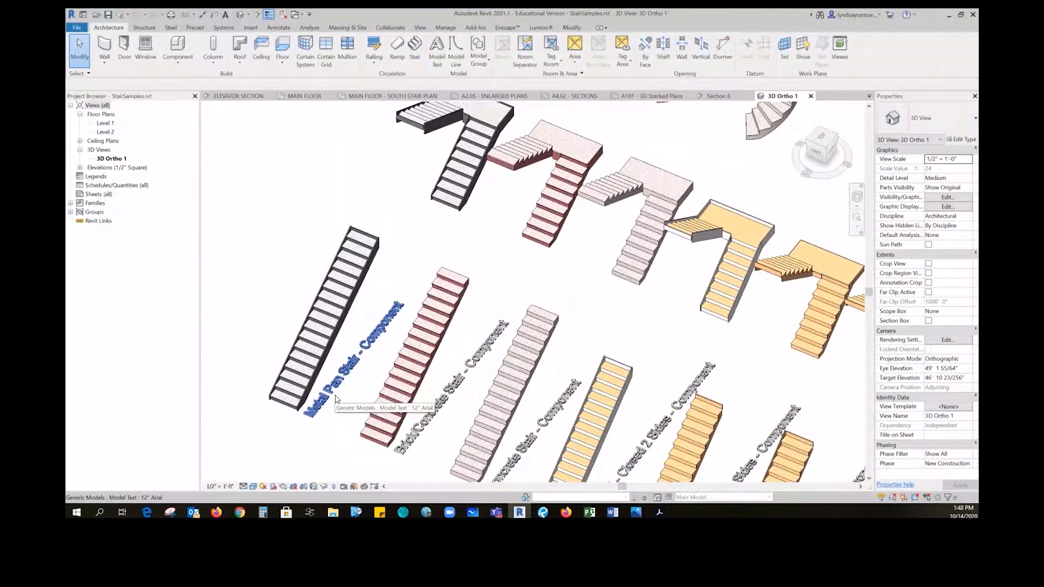
Select the straight Metal Pan Stair and inspect its treads and stringers up close
left_click(309, 368)
middle_click_drag(309, 368, 267, 312, "shift")
scroll(434, 410, "up", 6)
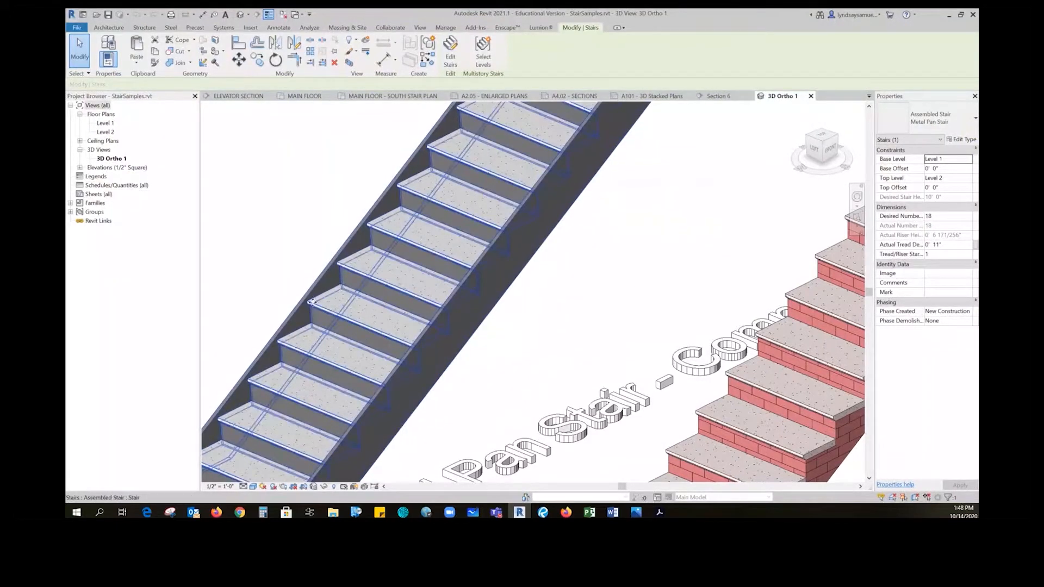
scroll(492, 273, "down", 5)
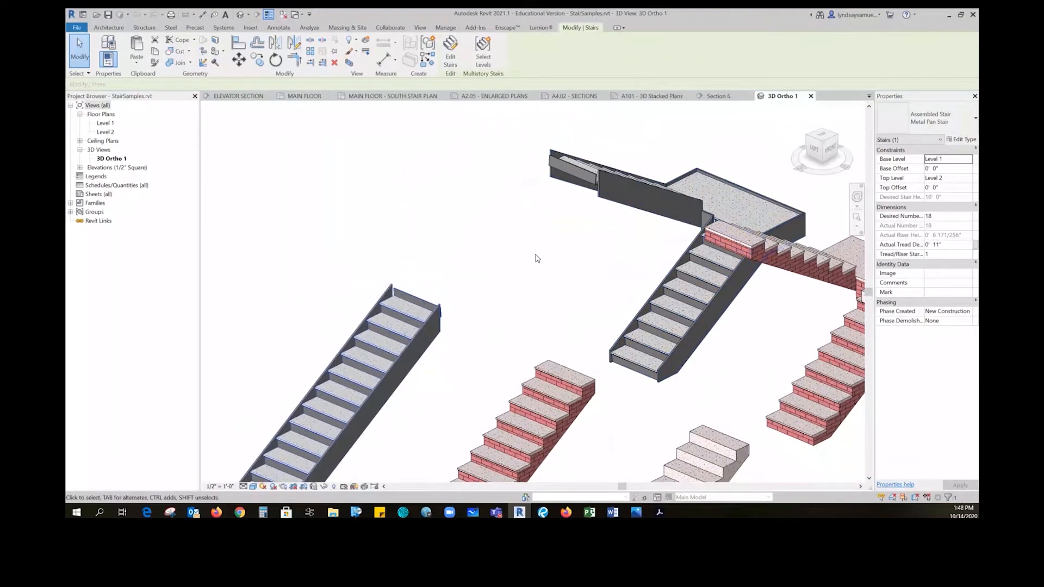
scroll(536, 258, "down", 3)
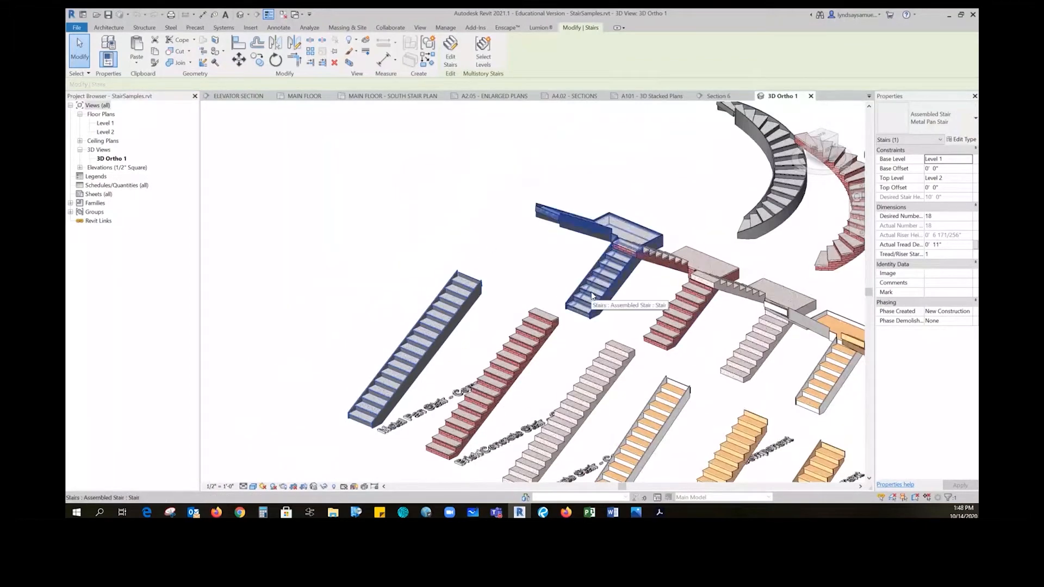
Select the metal pan stair with a landing together with its associated elements and copy the selection
left_click(566, 295)
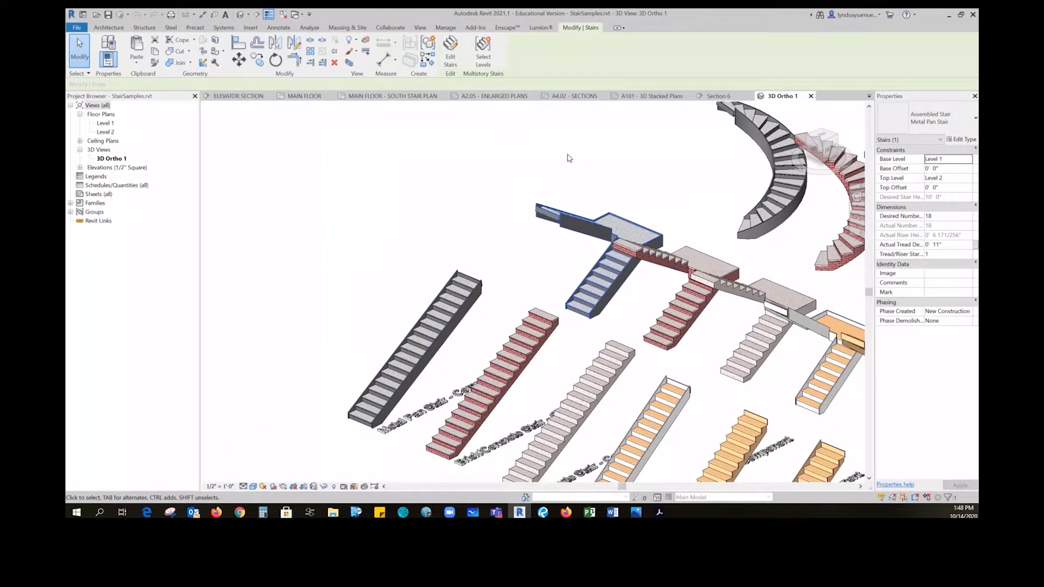
left_click(569, 155)
left_click_drag(574, 157, 520, 250)
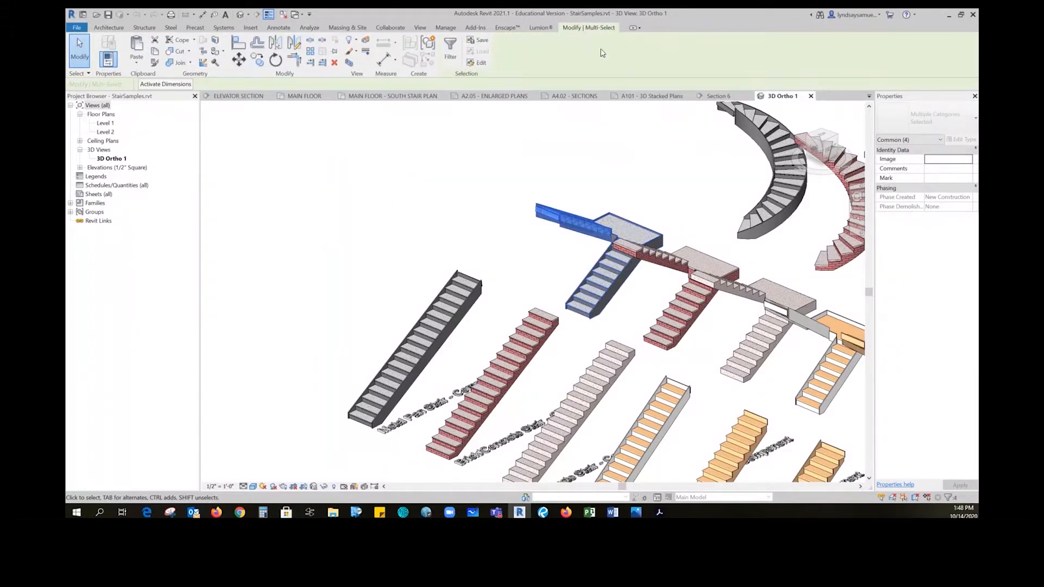
Switch to the 3d stairs view of 2 in 1.rvt, and open its {3D} view with the whole building in sight
left_click(298, 15)
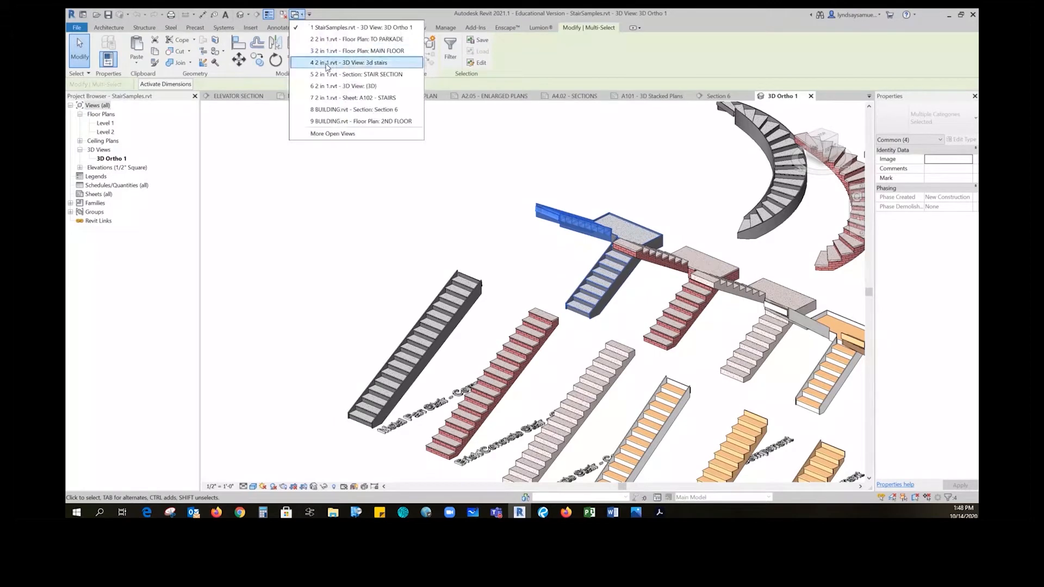
left_click(327, 63)
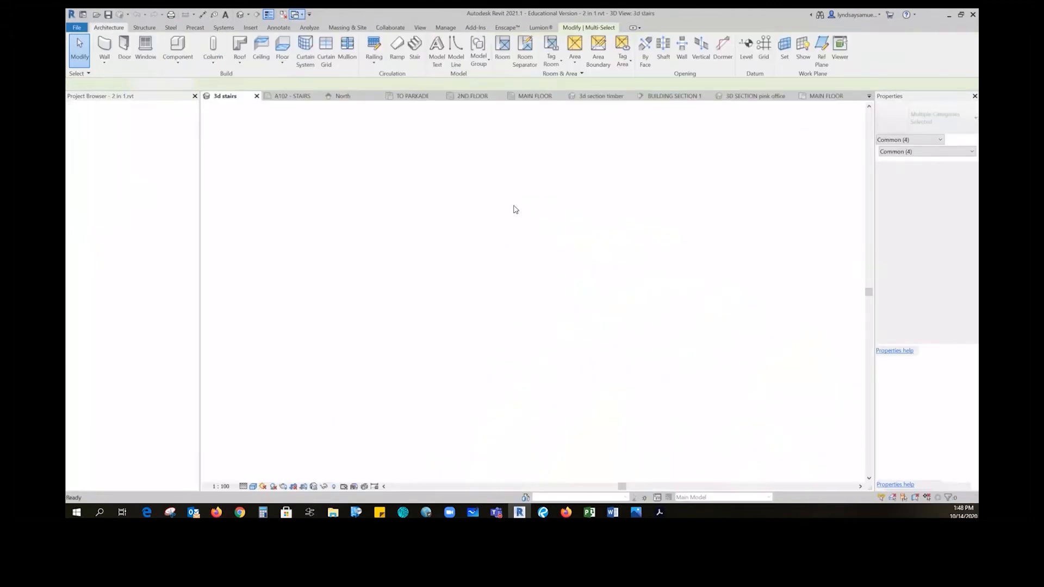
scroll(574, 264, "down", 4)
middle_click_drag(640, 298, 284, 340, "shift")
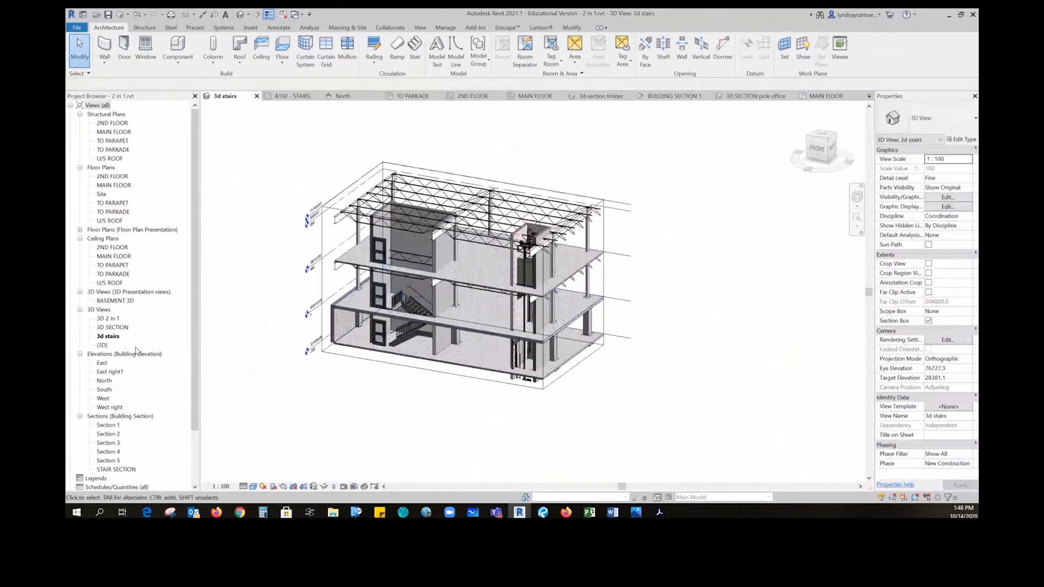
double_click(102, 344)
scroll(536, 312, "down", 2)
middle_click_drag(536, 312, 626, 260)
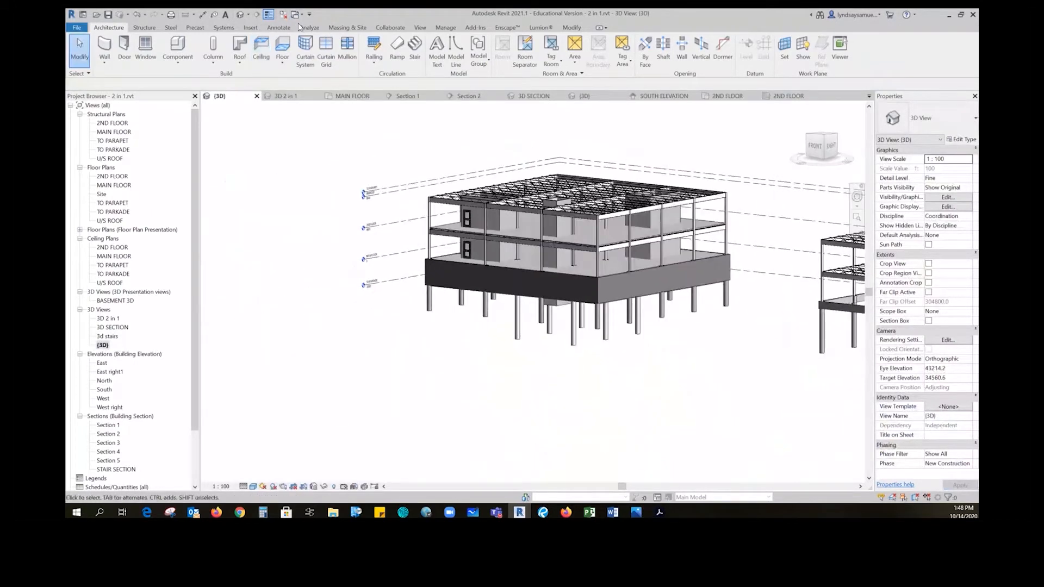
Paste the copied metal pan stair beside the building, keeping the project's existing duplicate types, and finish the paste
left_click(577, 31)
left_click(139, 64)
left_click(150, 79)
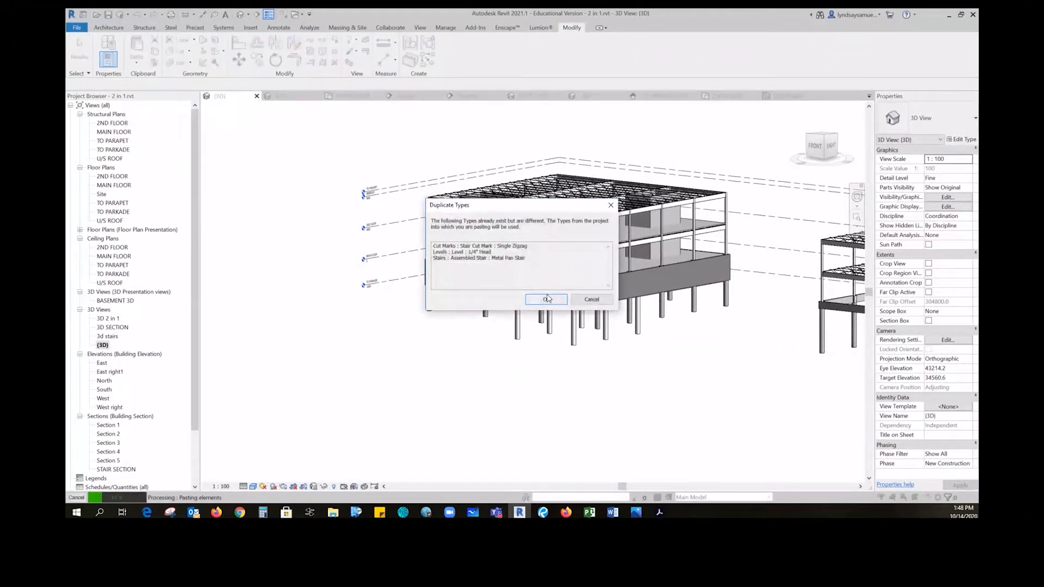
left_click(546, 299)
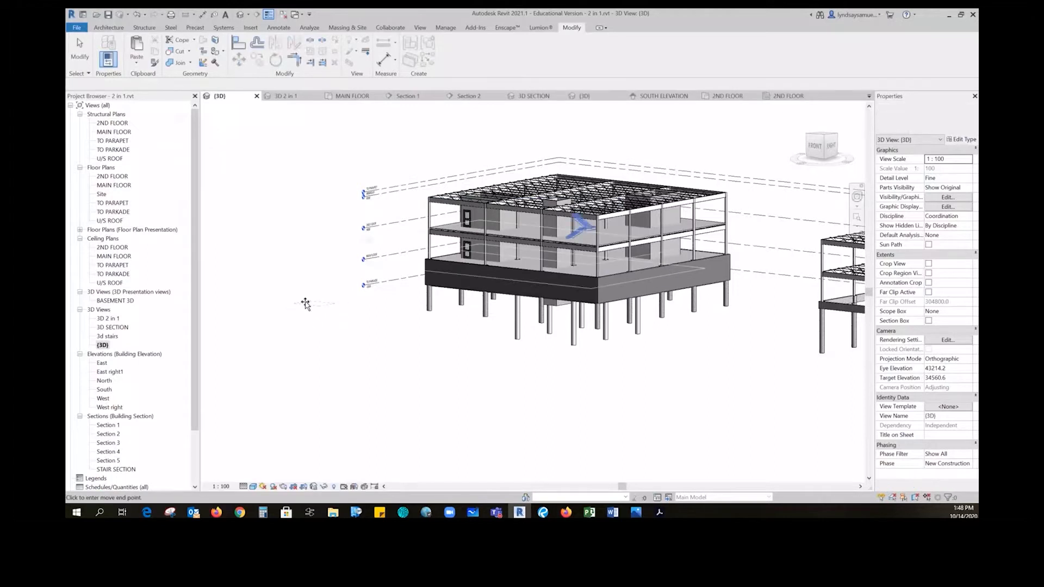
left_click(308, 296)
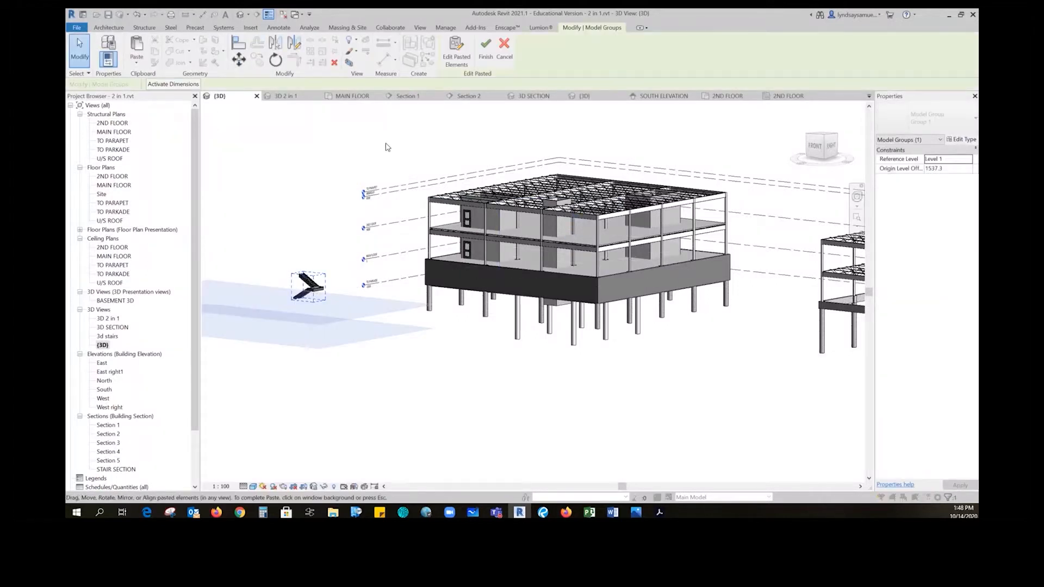
left_click(486, 46)
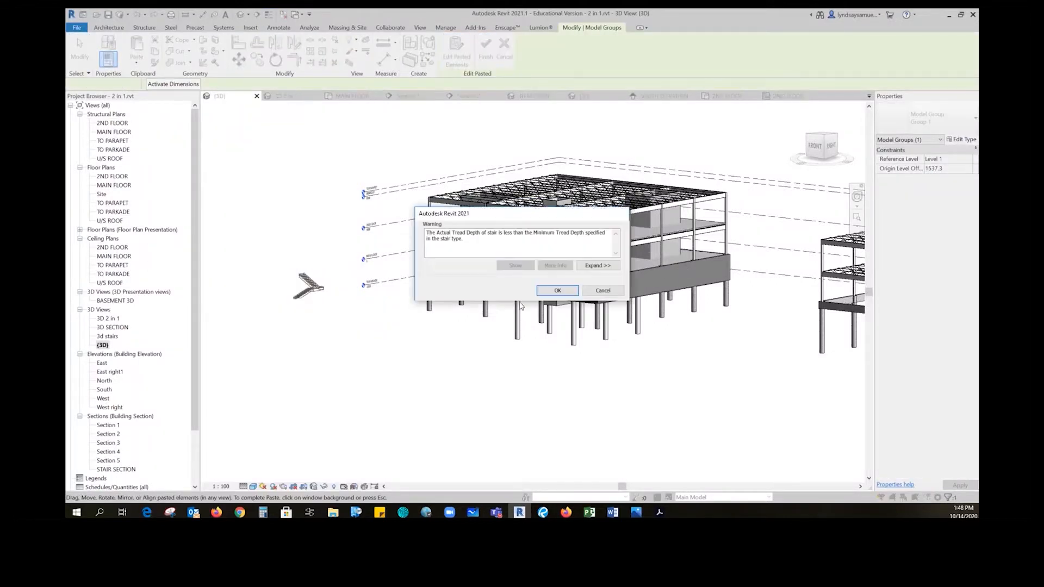
left_click(557, 291)
Delete the pasted metal pan stair beside the building
scroll(286, 294, "up", 3)
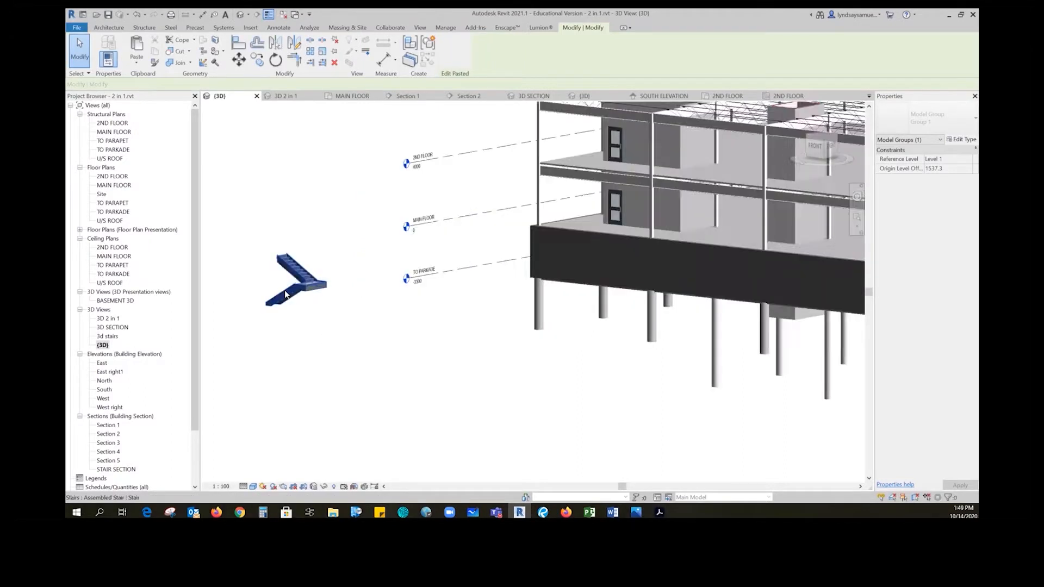
scroll(285, 294, "up", 4)
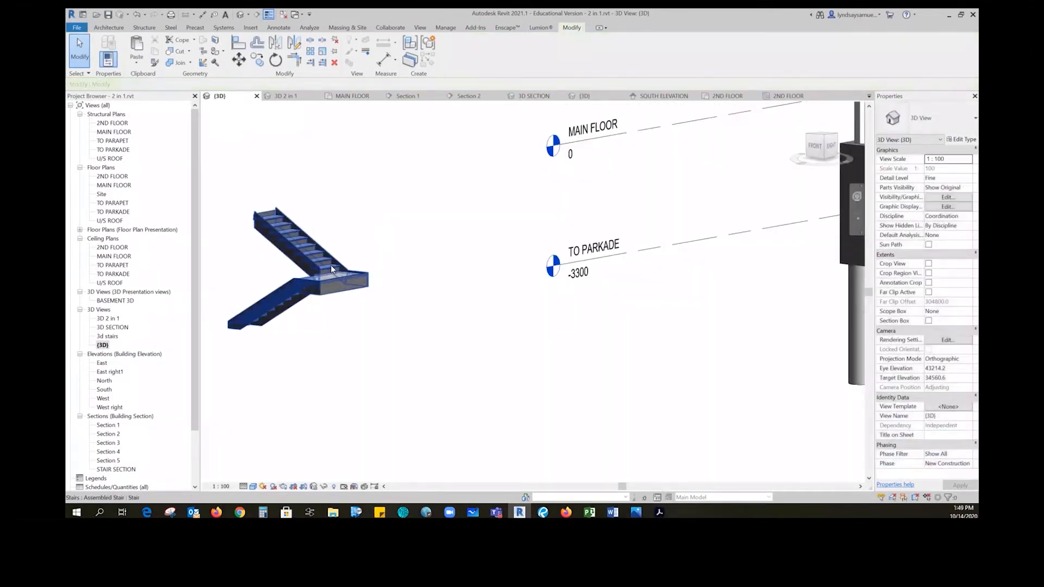
left_click(331, 266)
key("Delete")
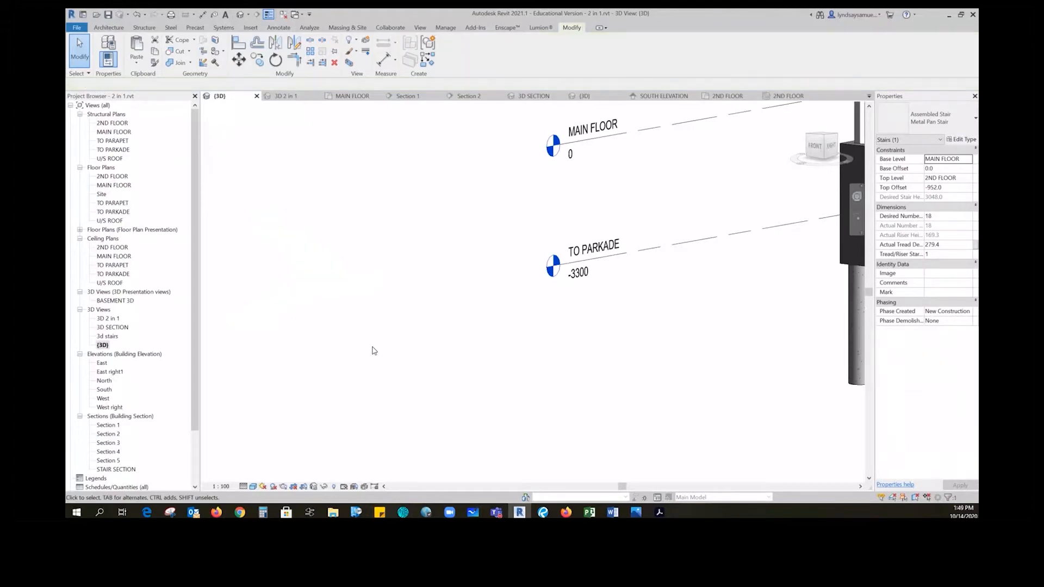
Open the TO PARKADE floor plan at the empty shaft
scroll(372, 359, "down", 5)
middle_click_drag(380, 401, 386, 402)
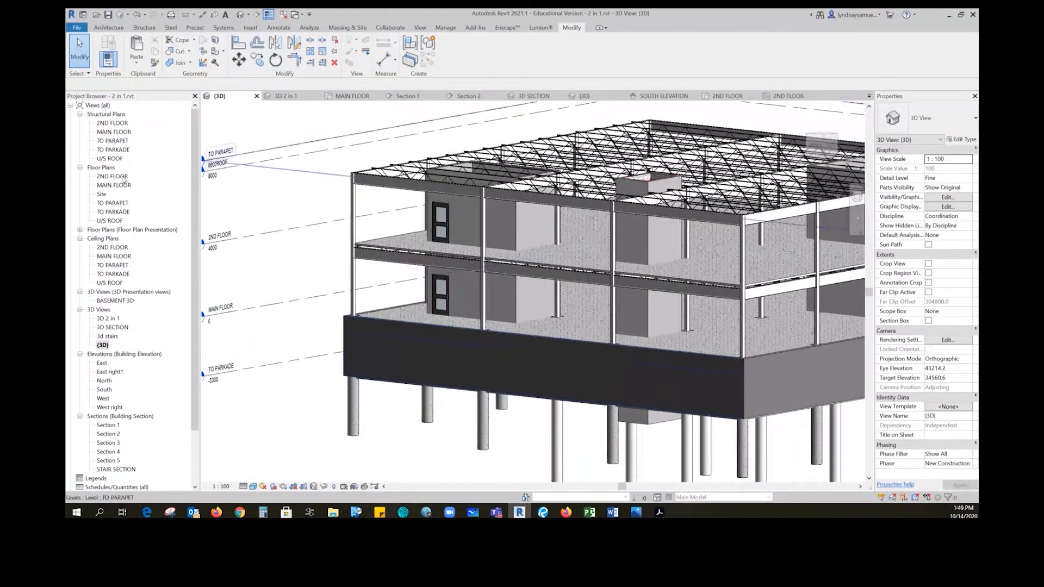
double_click(116, 212)
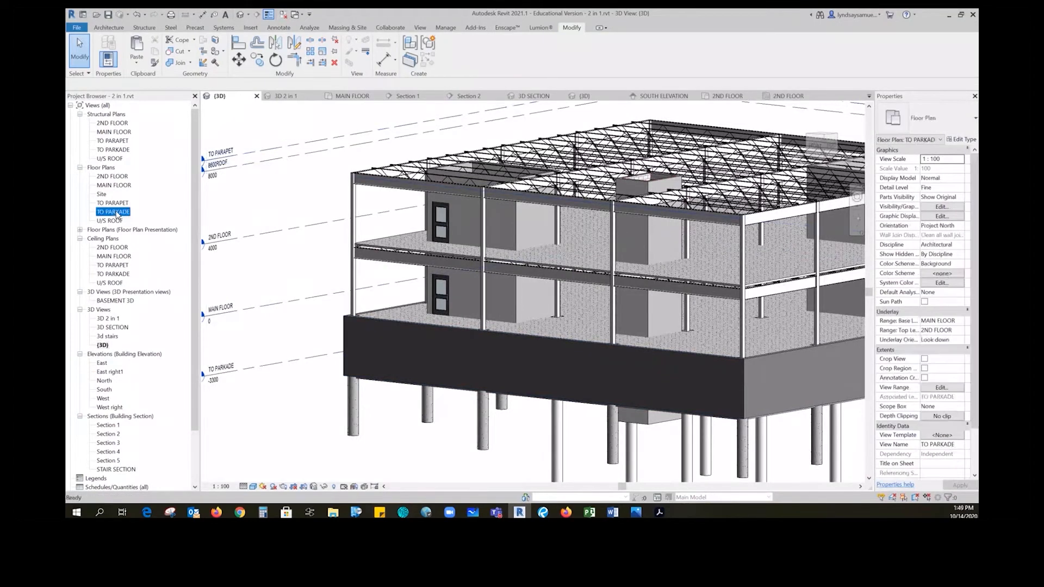
middle_click_drag(685, 344, 648, 348)
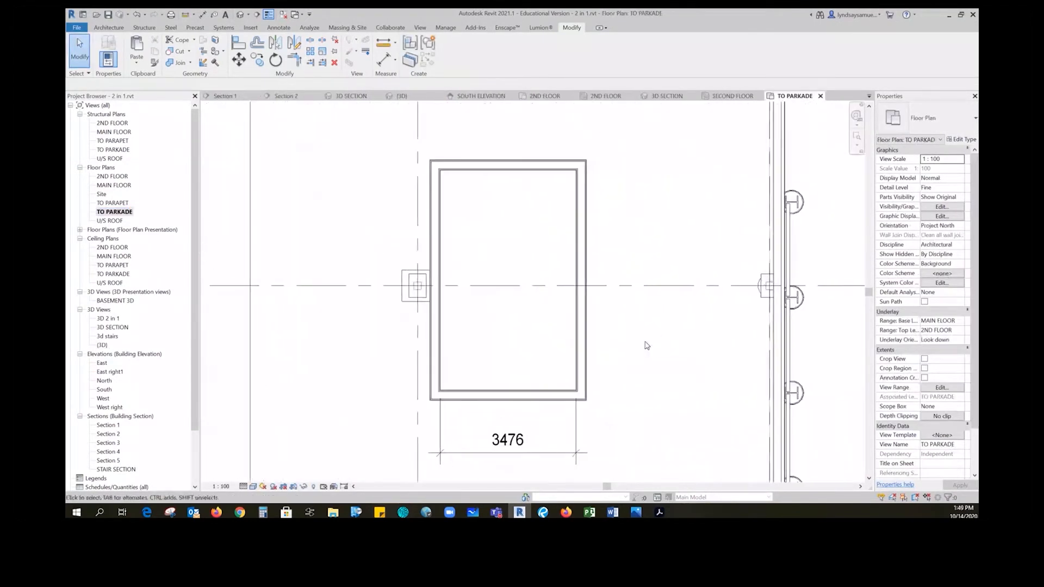
Switch to Bluebeam Revu and read page 8 of INTERIOR STRUCTURES on creating metal pan stairs with a 280 mm minimum tread depth
mouse_move(543, 513)
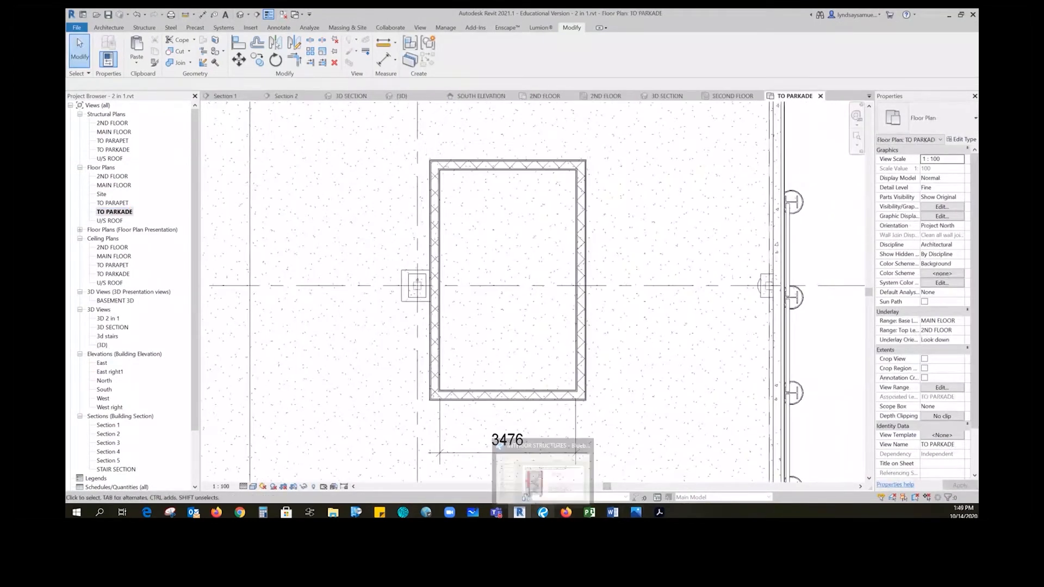
left_click(560, 482)
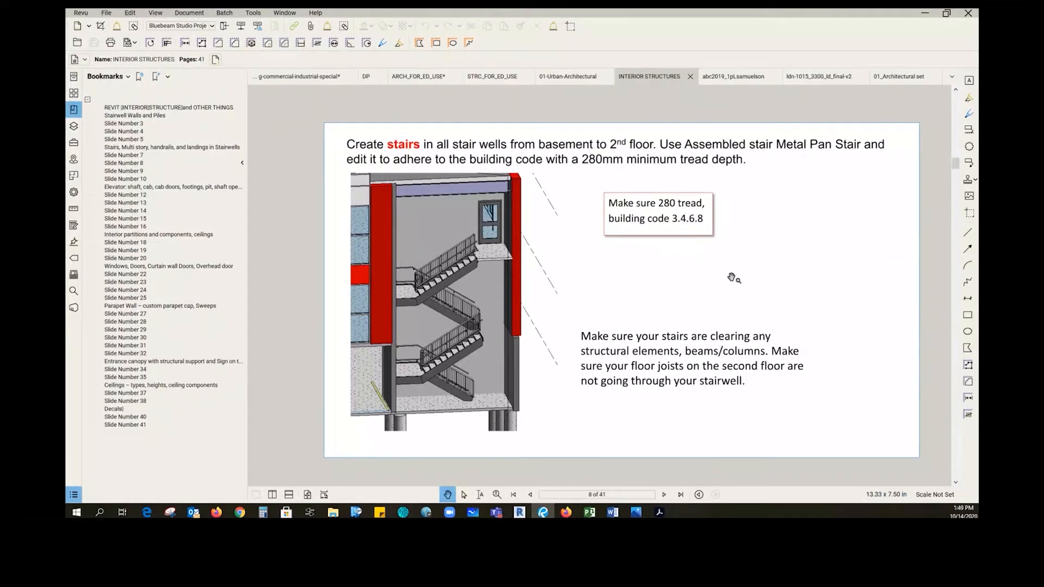
scroll(787, 220, "up", 1)
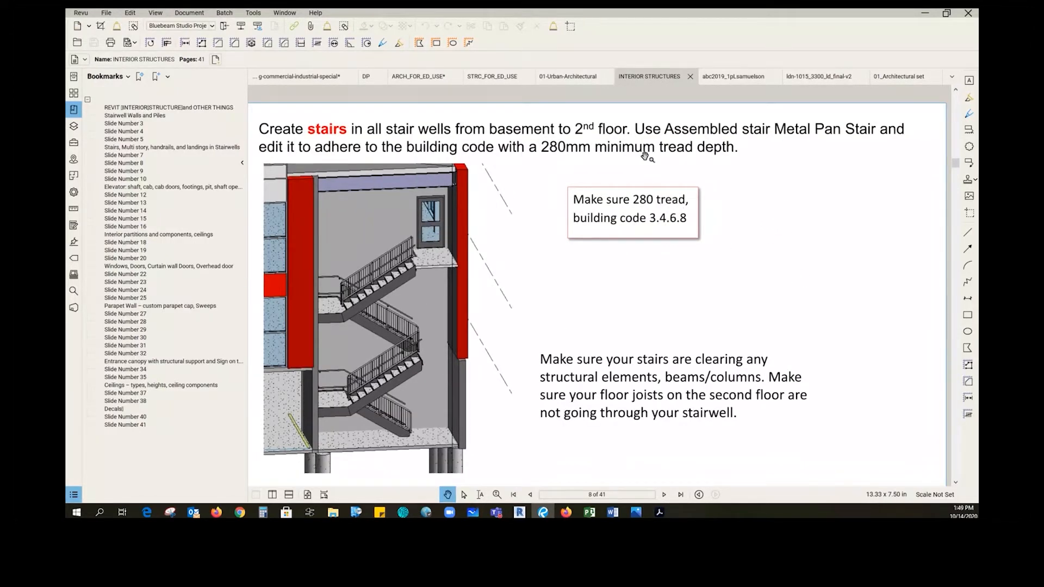
Mark both mentions of "tread" and circle building code 3.4.6.8 with the red pen, and switch back to Revit
left_click(383, 43)
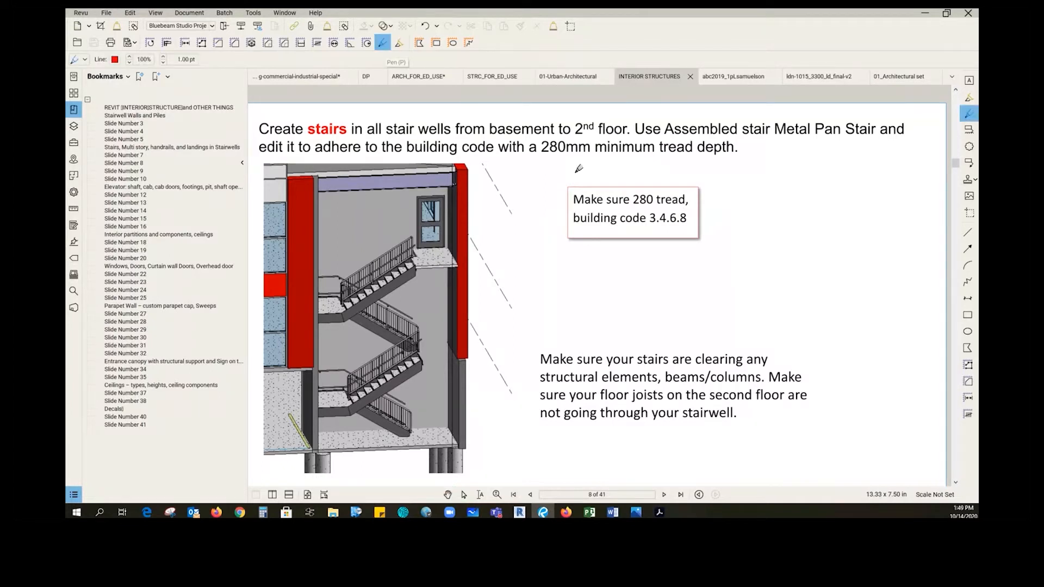
left_click_drag(659, 199, 684, 199)
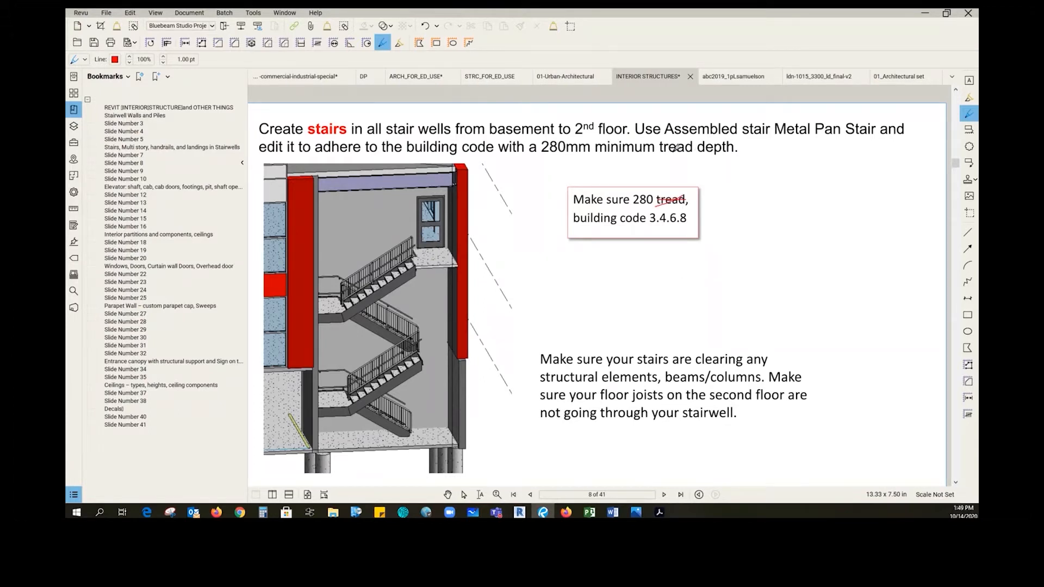
left_click_drag(661, 151, 692, 151)
mouse_move(680, 207)
left_mouse_down()
mouse_move(664, 225)
mouse_move(690, 220)
mouse_move(682, 211)
left_mouse_up()
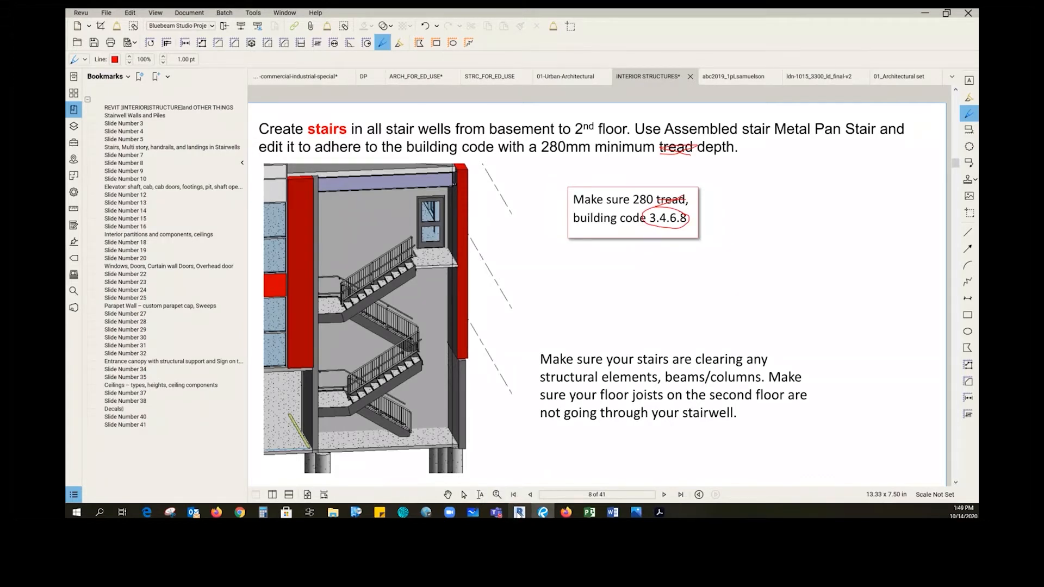
left_click(519, 512)
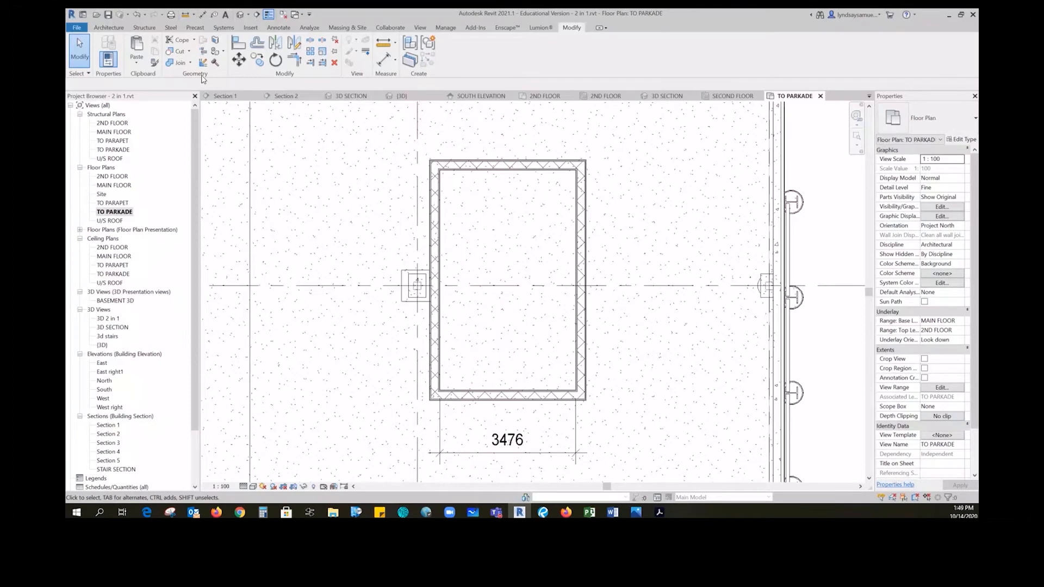
Start a new stair by component and choose the Assembled Stair type Metal Pan Stair
left_click(112, 28)
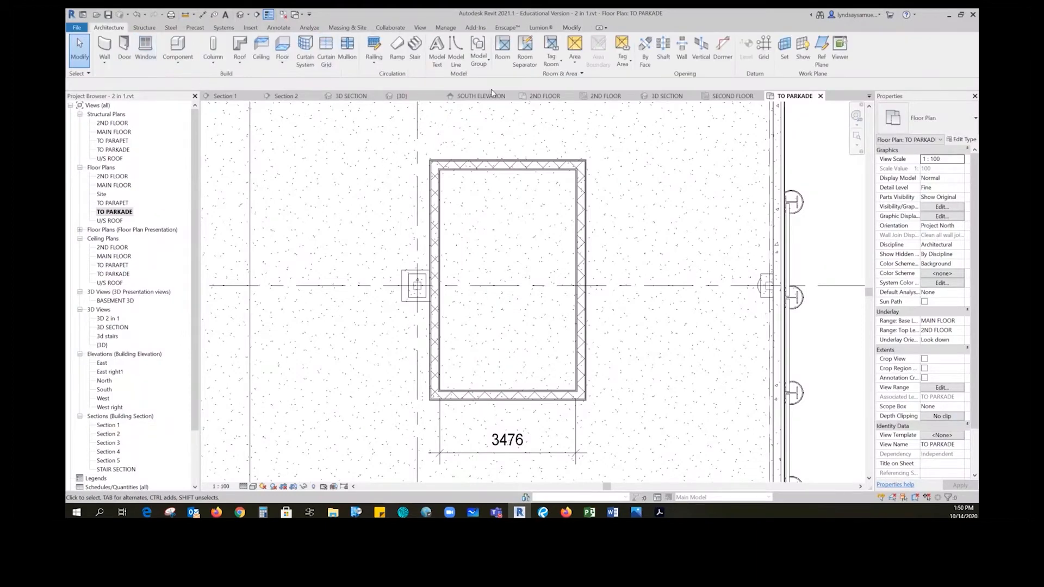
left_click(415, 47)
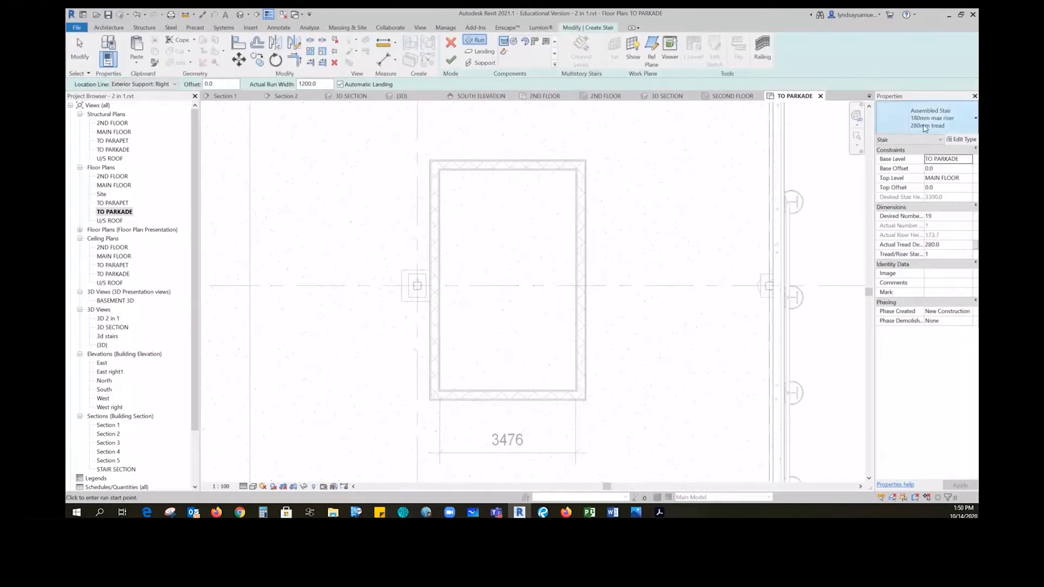
left_click(928, 126)
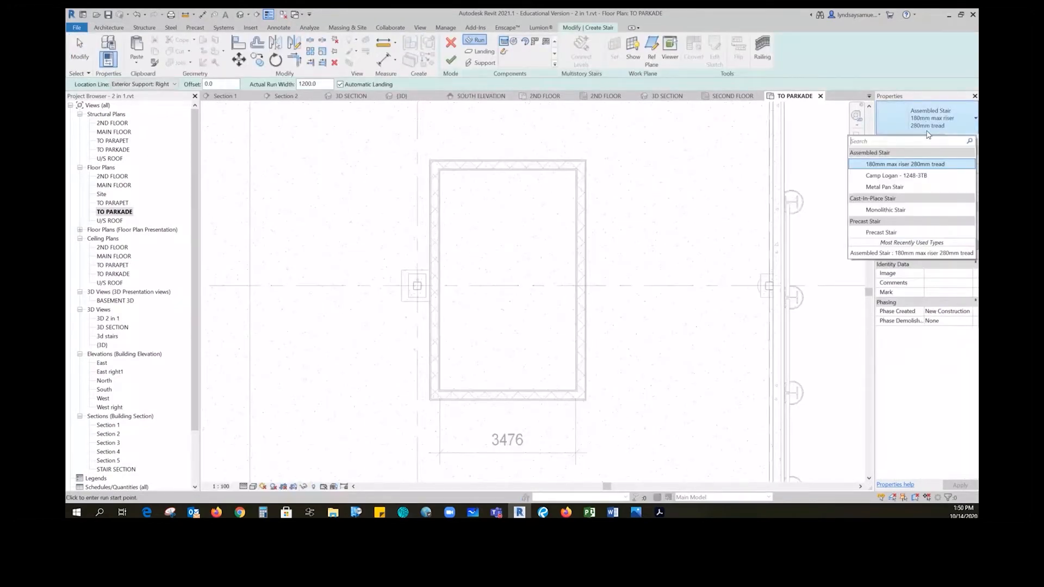
left_click(896, 189)
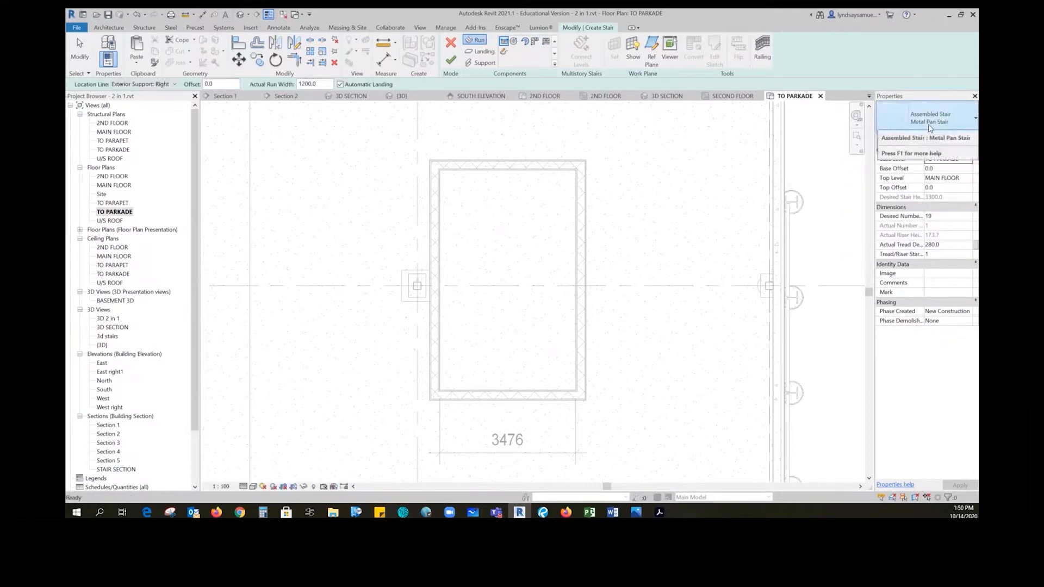
Check the Metal Pan Stair type's minimum tread depth against the 280 mm code requirement and close its type properties
left_click(965, 140)
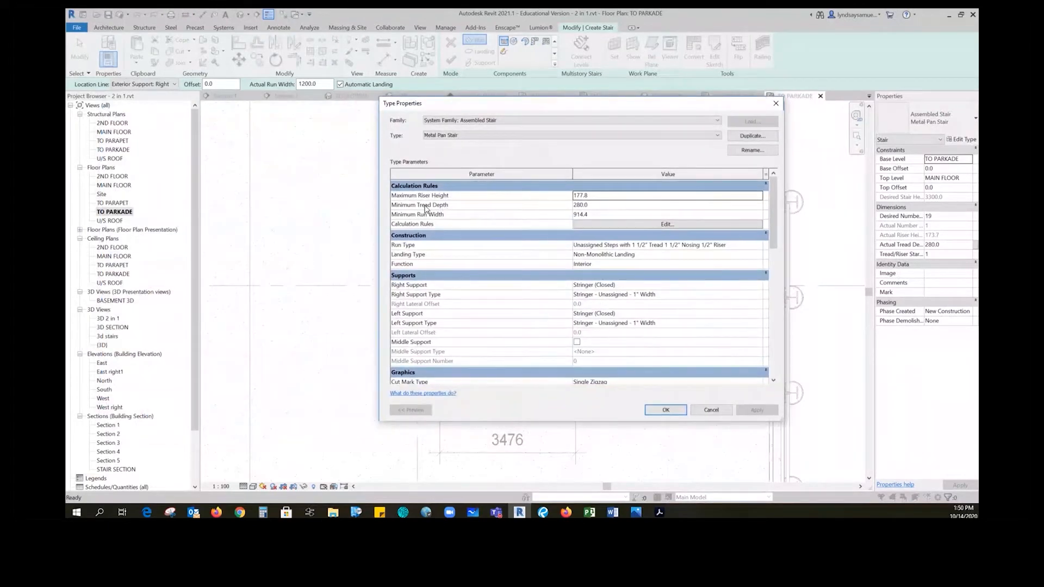
mouse_move(423, 208)
left_click(596, 206)
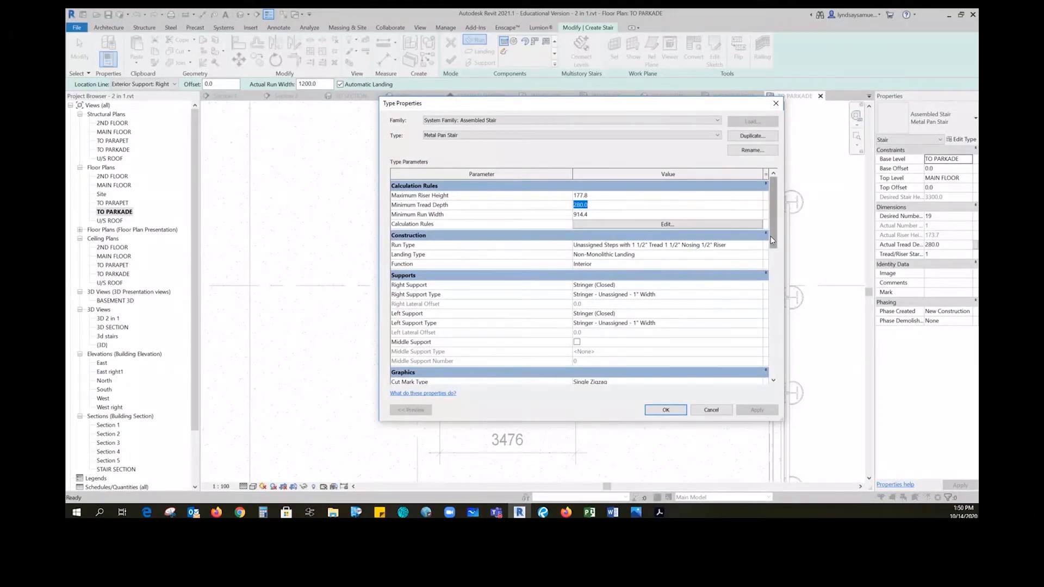
left_click_drag(775, 243, 774, 214)
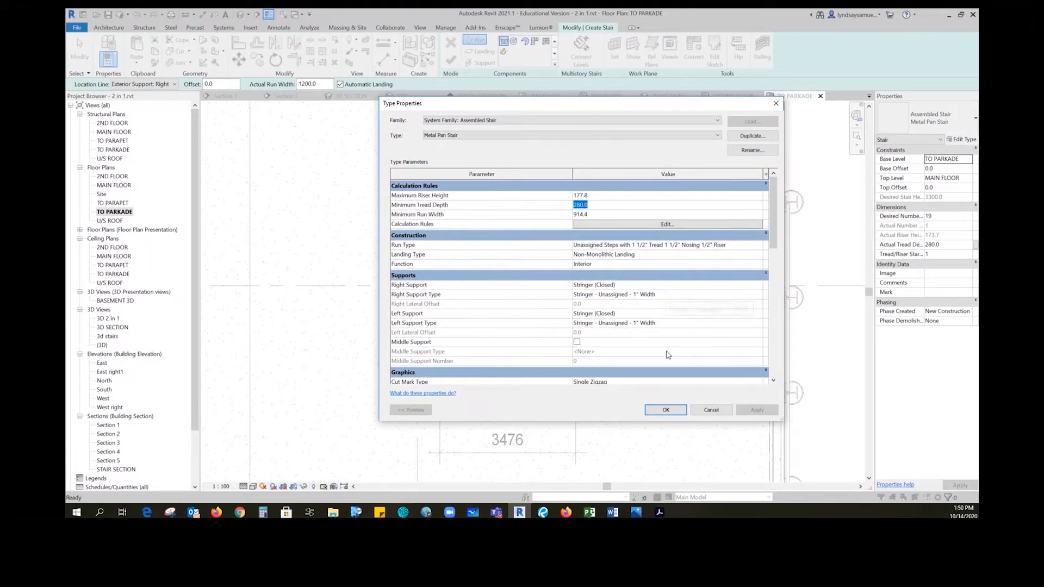
left_click(668, 412)
left_click(667, 411)
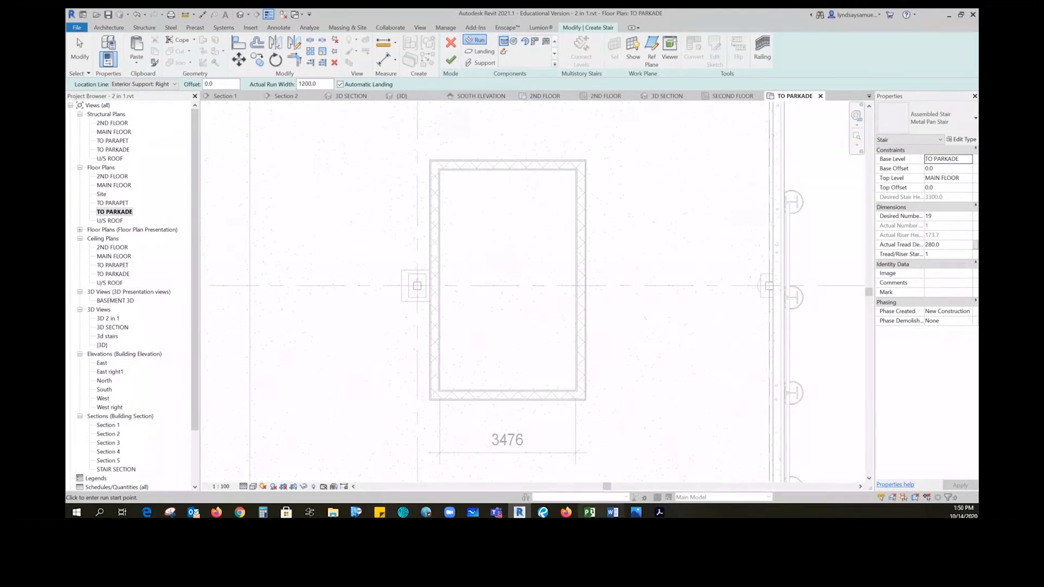
Switch to Bluebeam Revu, read page 9 of INTERIOR STRUCTURES on the stair plan layouts, and return to Revit
left_click(542, 513)
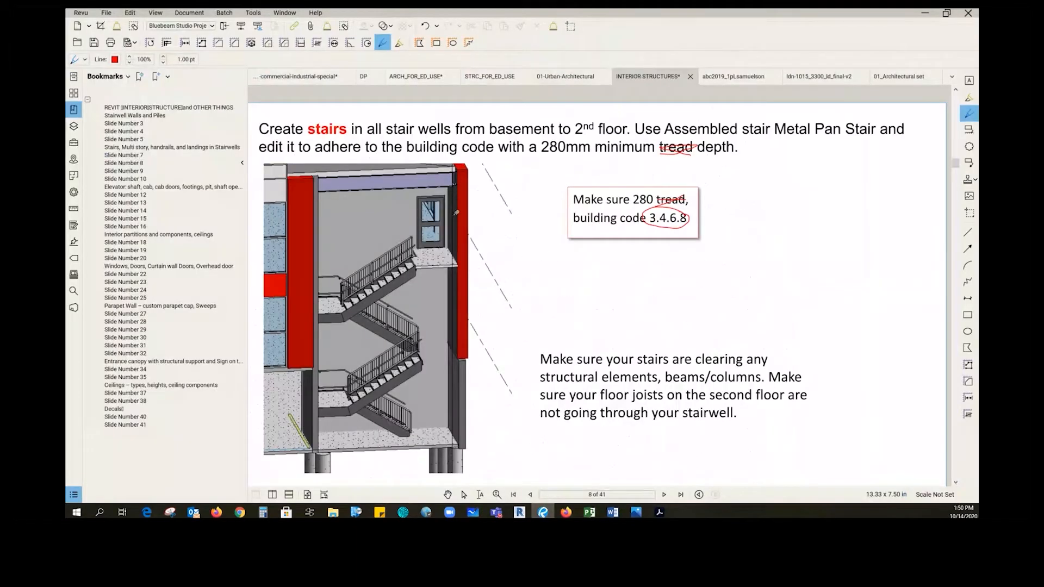
scroll(598, 248, "down", 1)
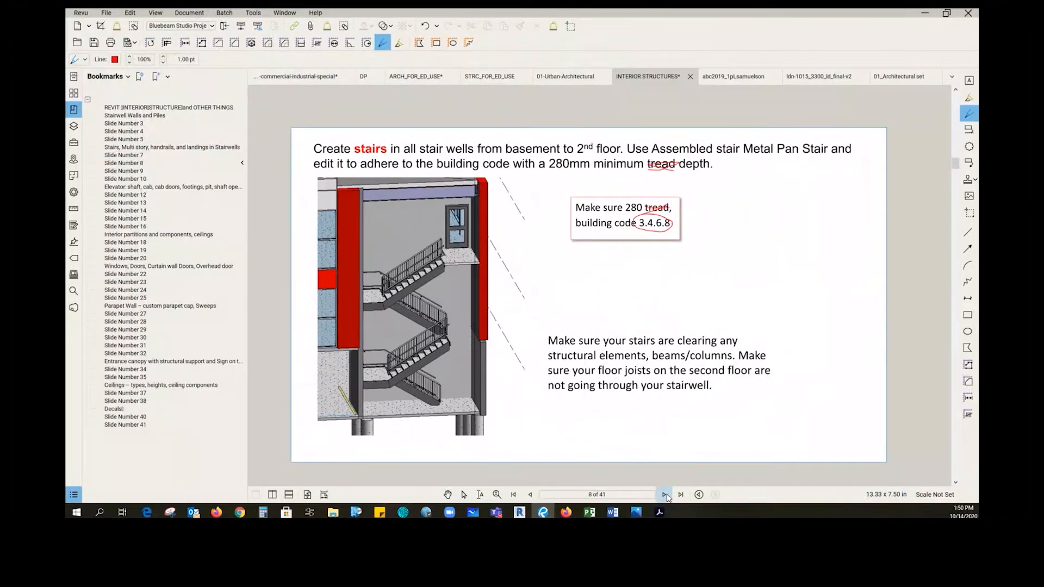
left_click(664, 495)
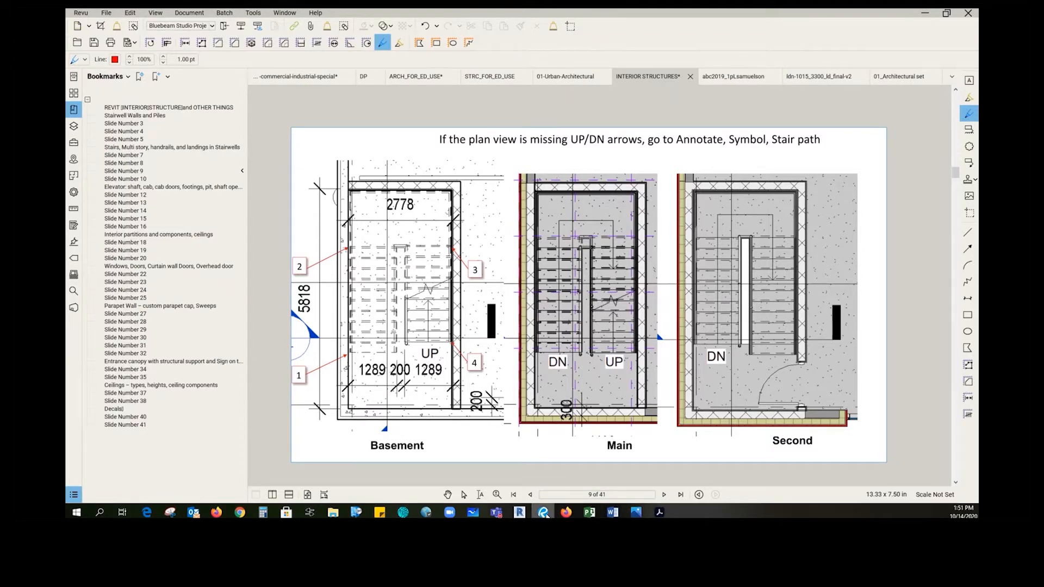
left_click(521, 513)
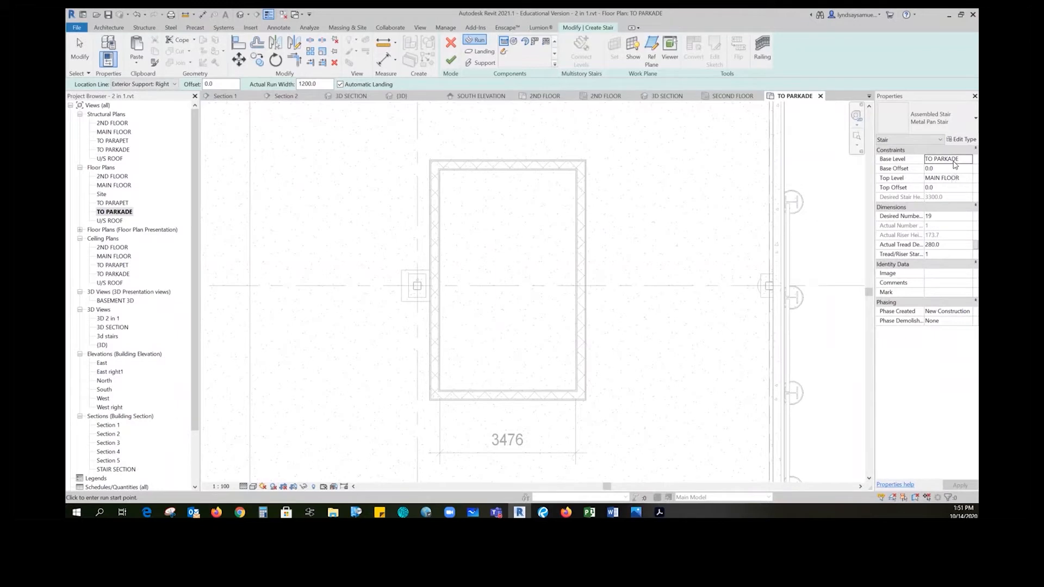
Examine the stair's base and top levels, riser settings and actual tread depth, and the Run component option
key("ctrl")
key("ctrl")
key("ctrl")
key("ctrl")
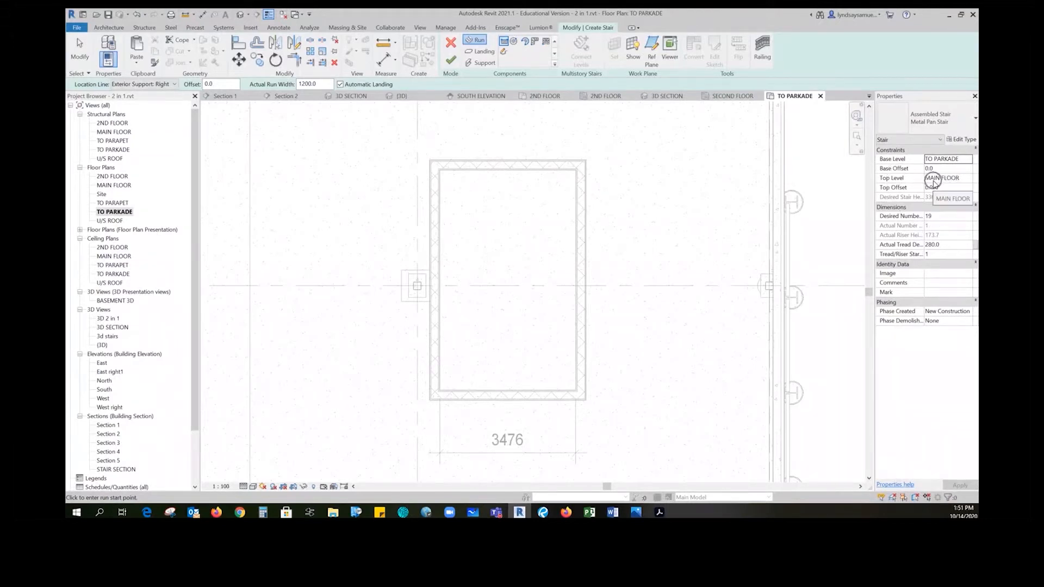
key("ctrl")
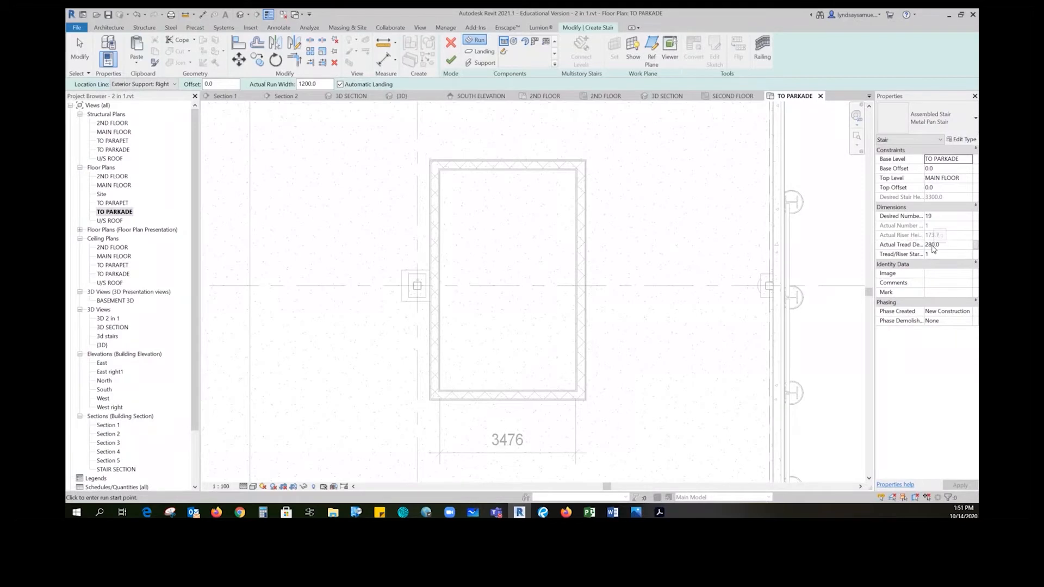
key("ctrl")
key("ctrl")
key("ctrl")
key("ctrl")
key("ctrl")
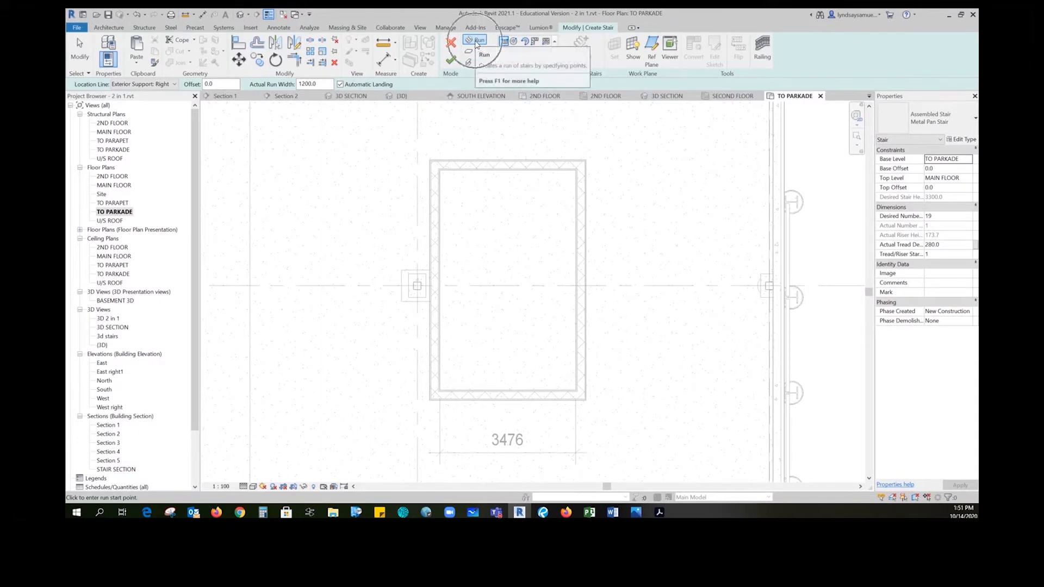
key("ctrl")
key("ctrl")
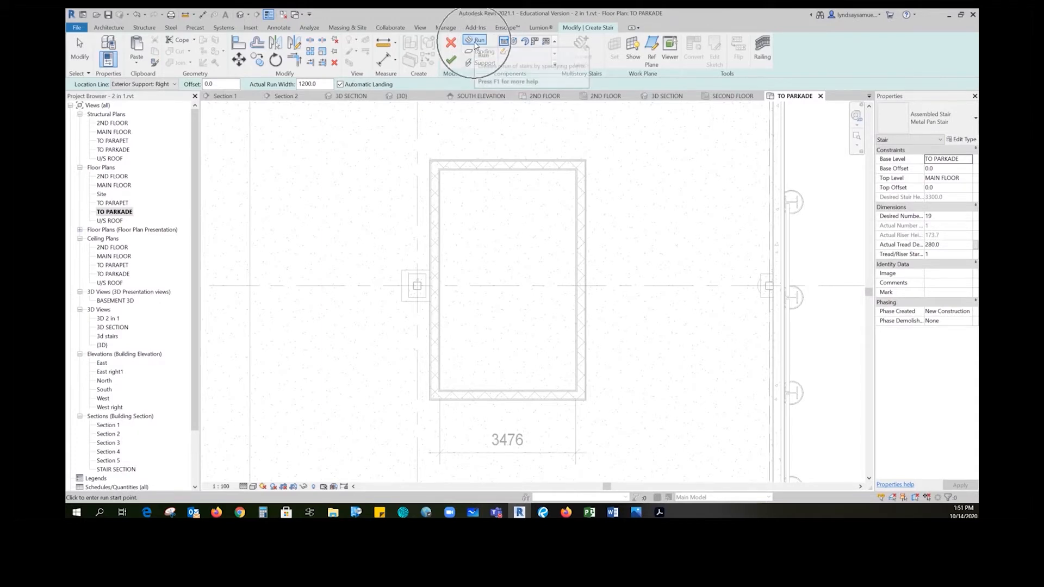
Draw the first stair run, about 2520 mm long, up the shaft's right inner wall with the location line at Exterior Support: Right
left_click(156, 85)
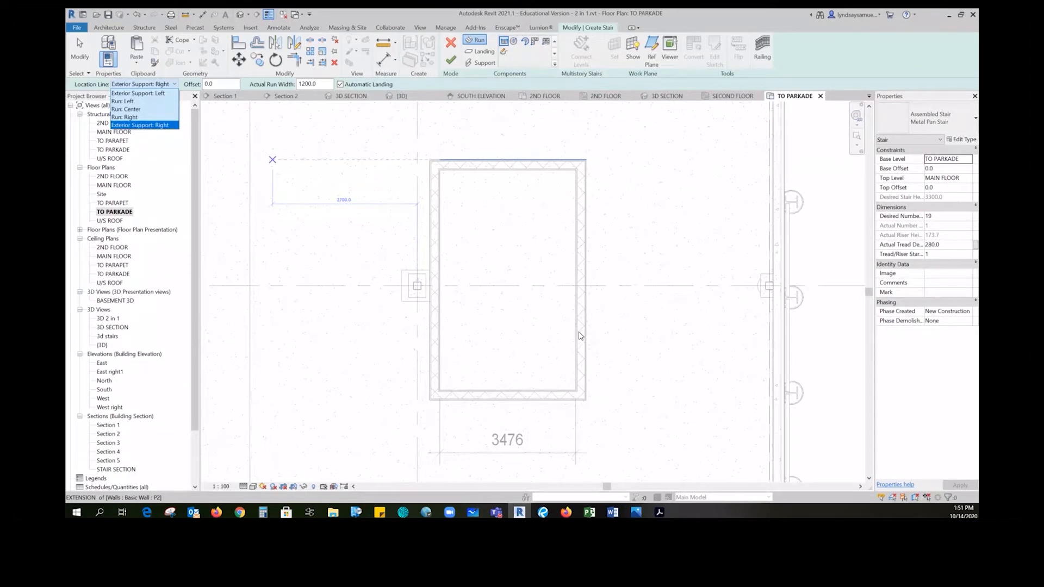
left_click(160, 125)
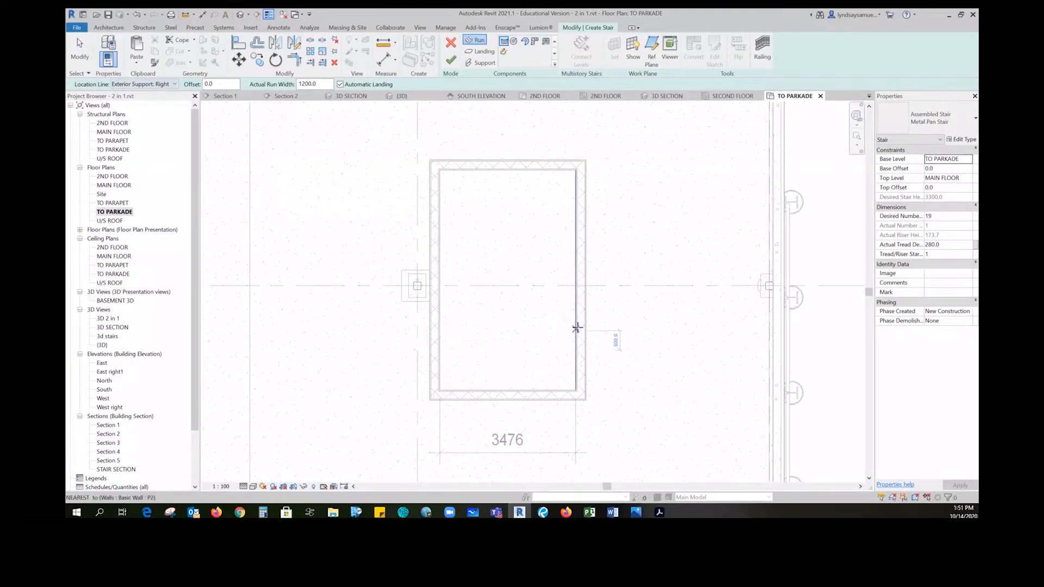
scroll(575, 332, "up", 5)
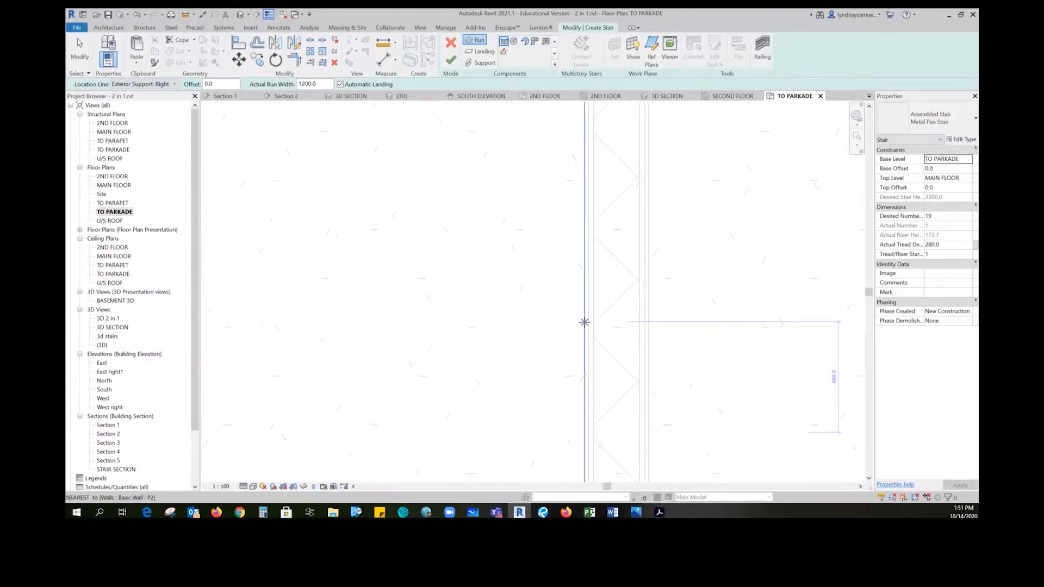
left_click(584, 322)
scroll(544, 321, "down", 5)
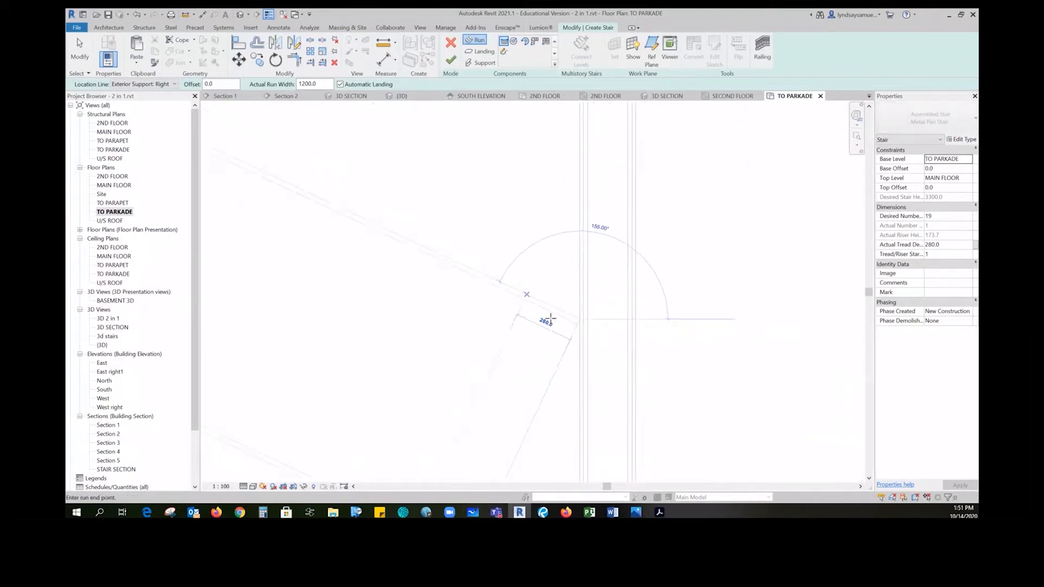
scroll(562, 328, "down", 3)
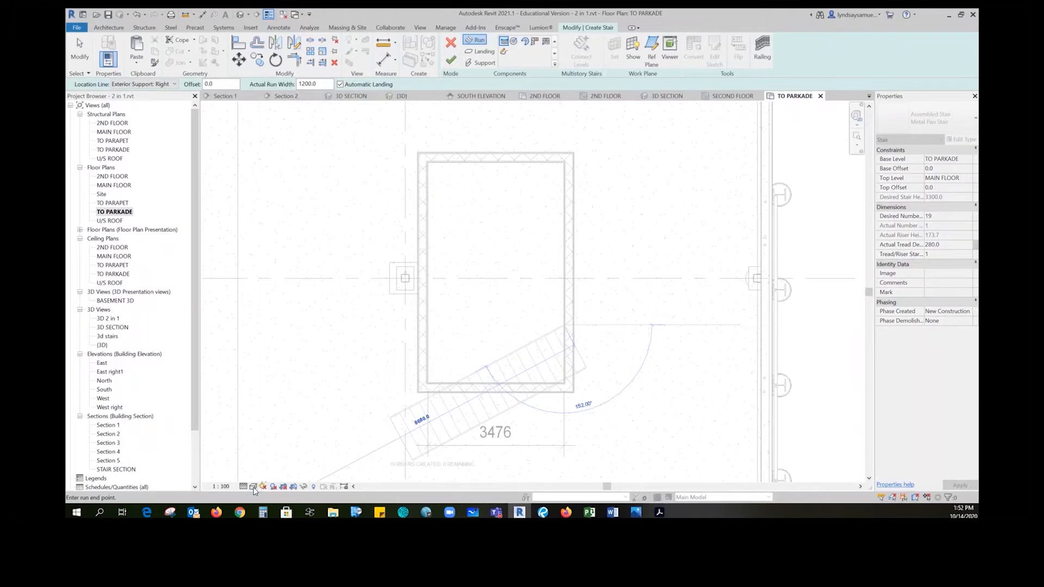
left_click(564, 227)
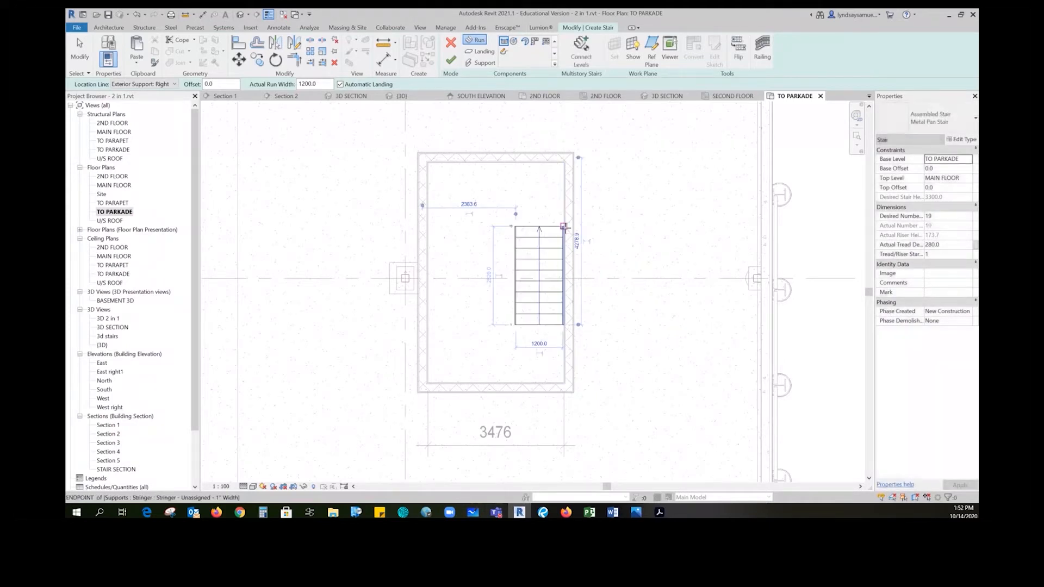
Draw the second run down the shaft's left inner wall to complete the U-shaped stair with an automatic landing
left_click(427, 224)
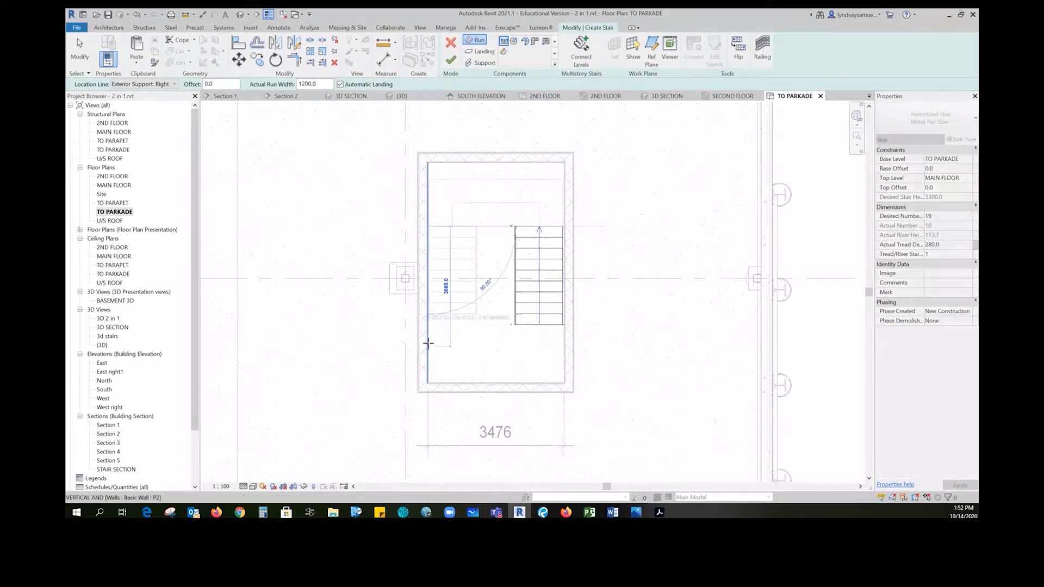
left_click(428, 343)
key("Escape")
scroll(607, 271, "up", 3)
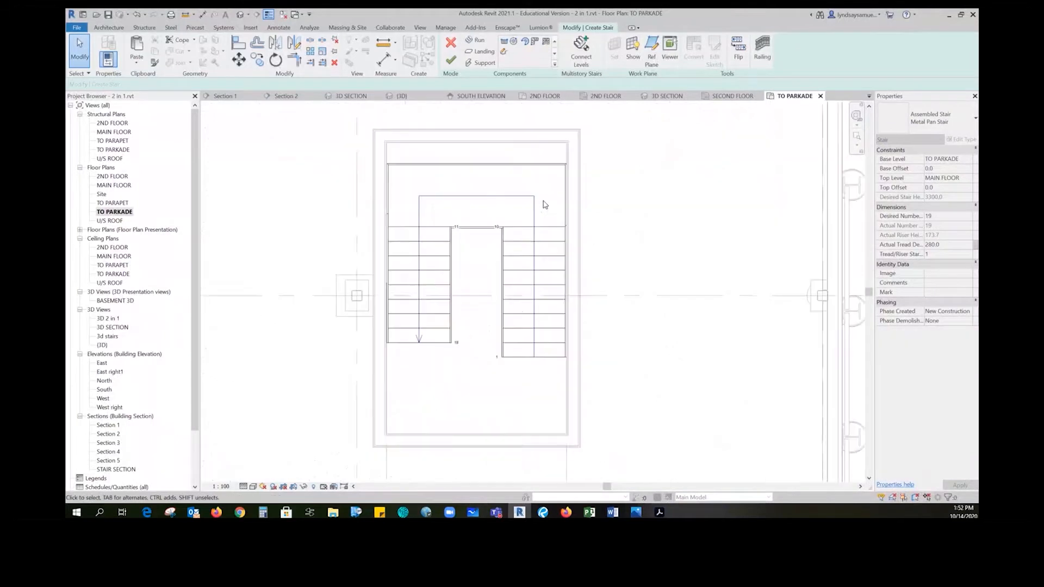
Set the width of the stair run along the shaft's right wall to 1500 mm
left_click(458, 278)
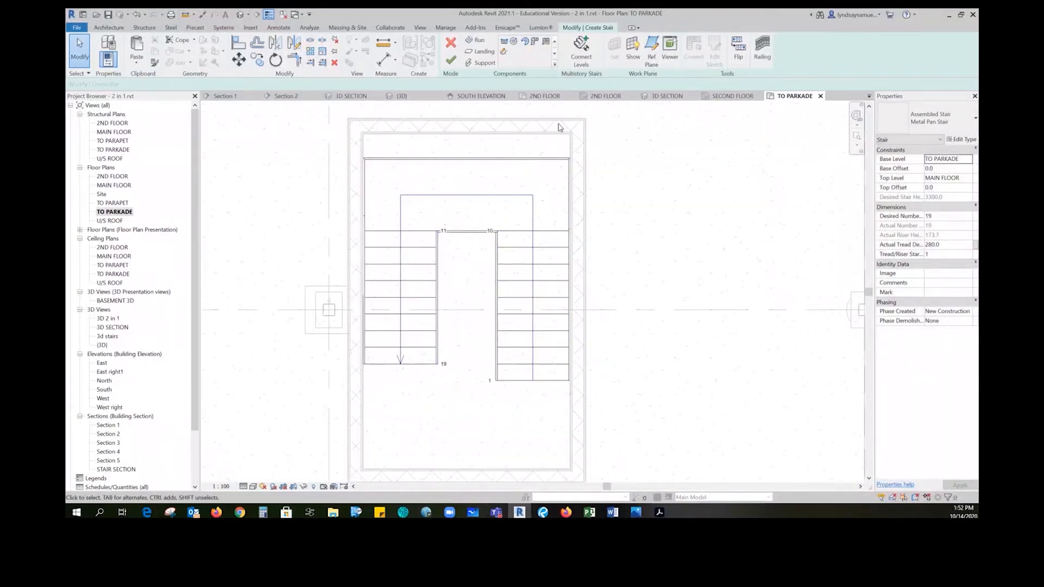
left_click(518, 250)
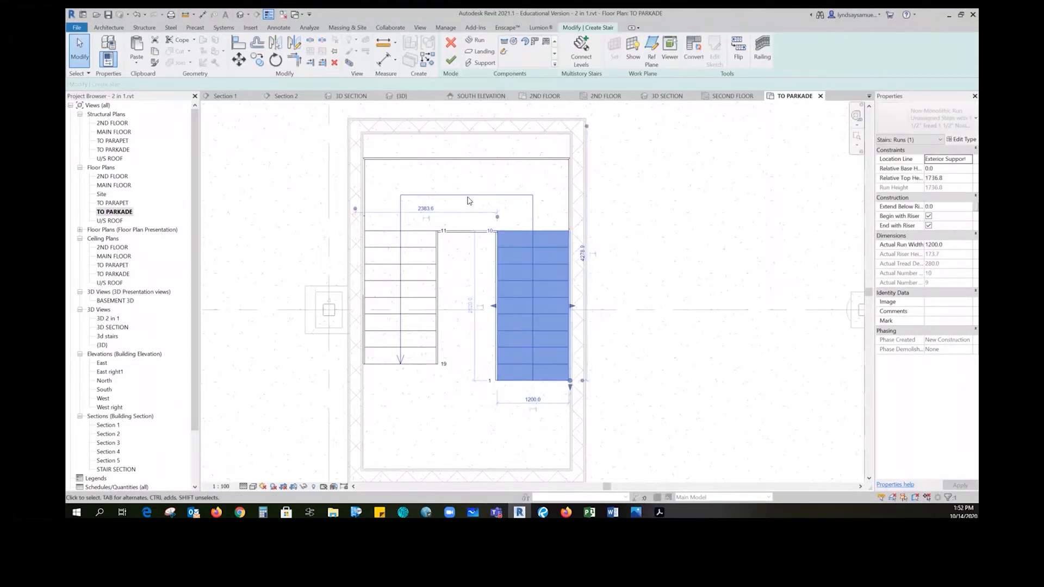
left_click(673, 233)
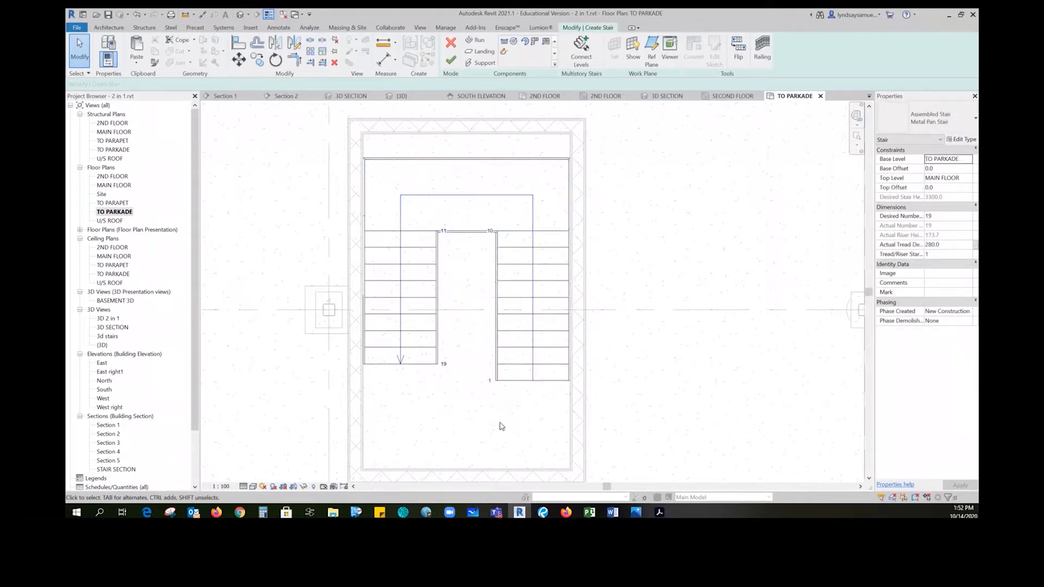
left_click(531, 326)
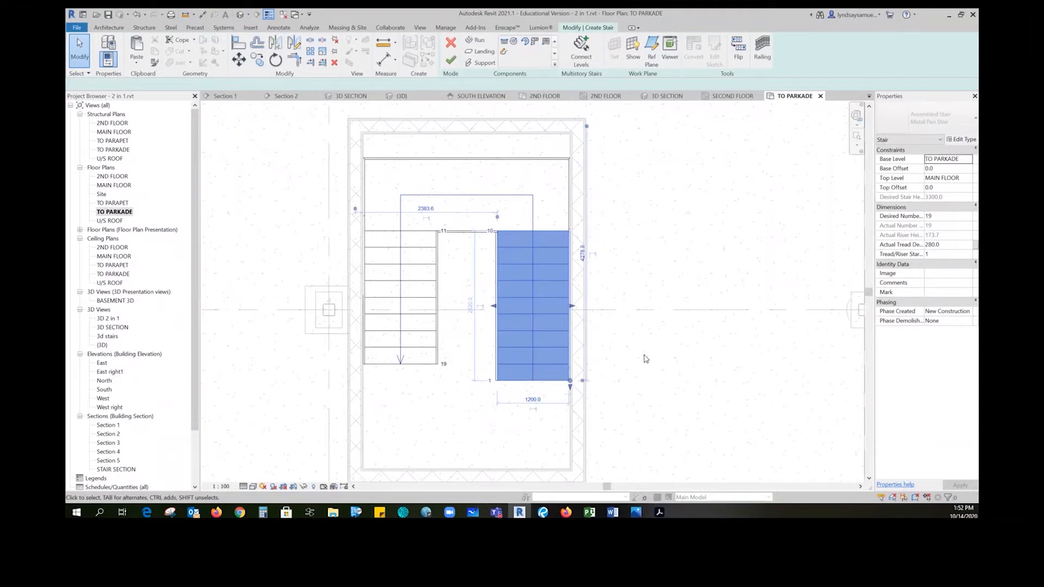
left_click(533, 400)
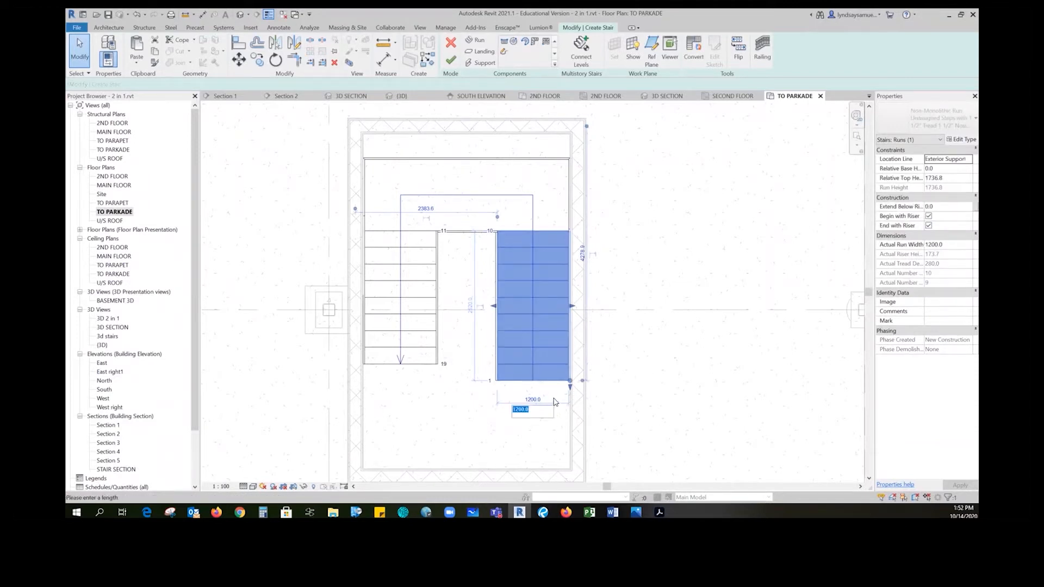
type("1500")
key("Return")
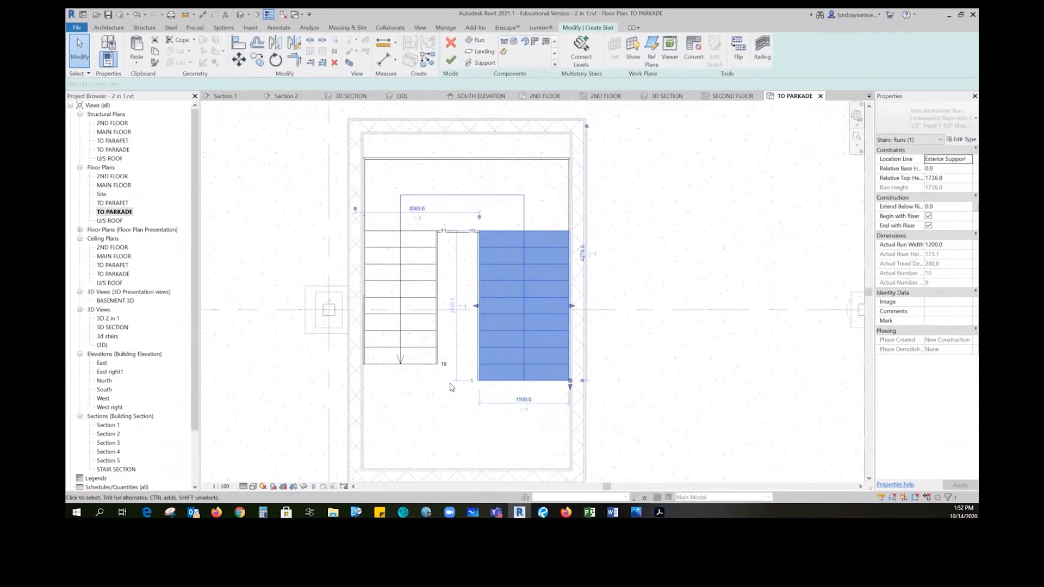
Set the width of the stair run along the shaft's left wall to 1500 mm
left_click(427, 353)
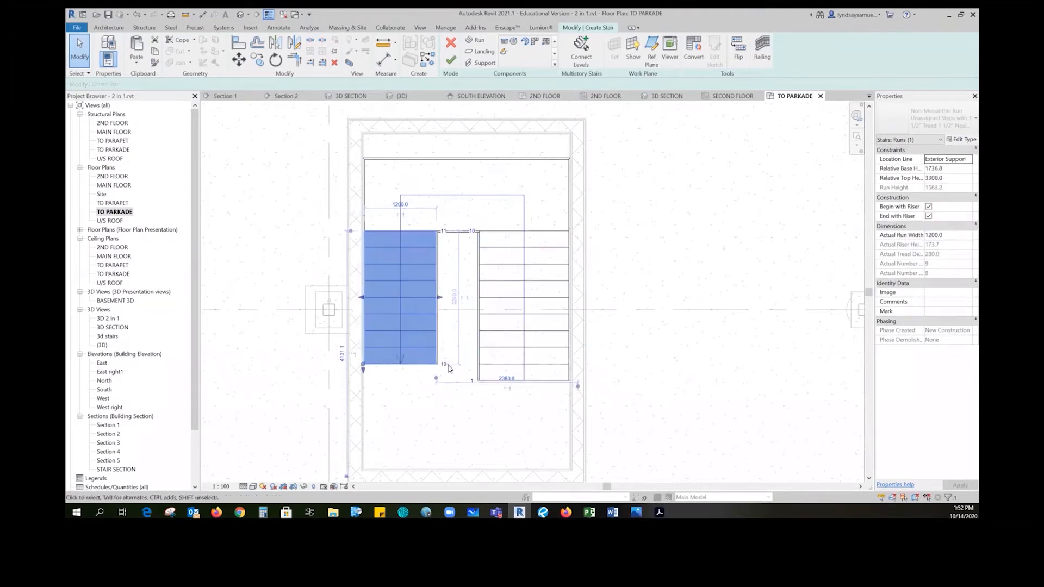
left_click(401, 205)
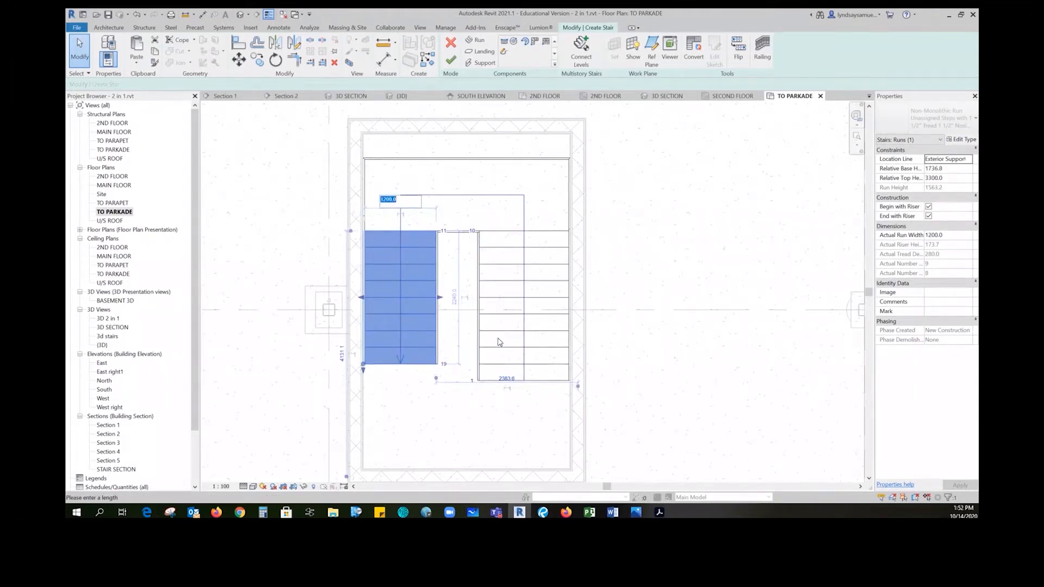
type("15")
key("Return")
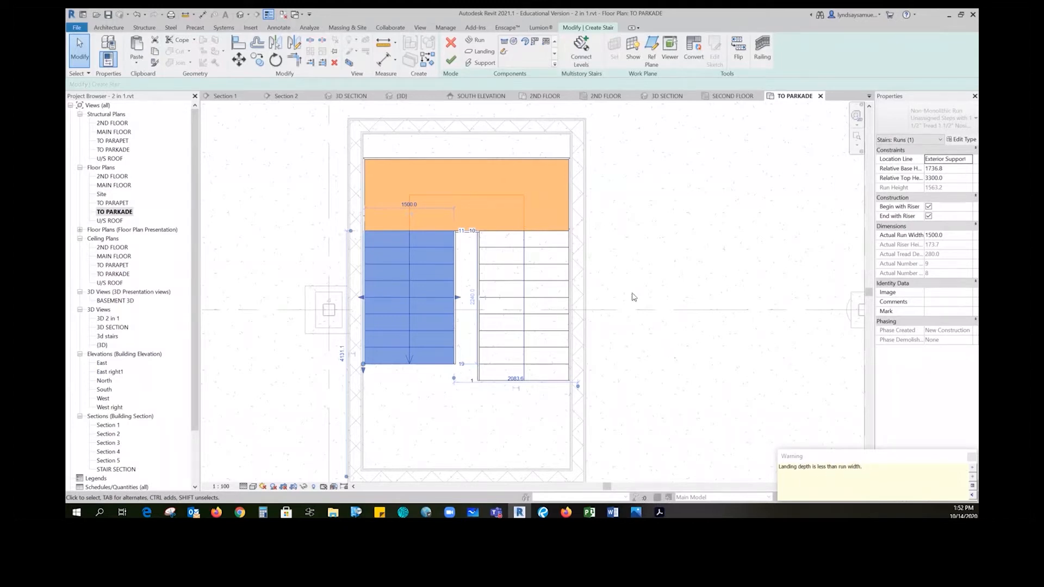
left_click(623, 279)
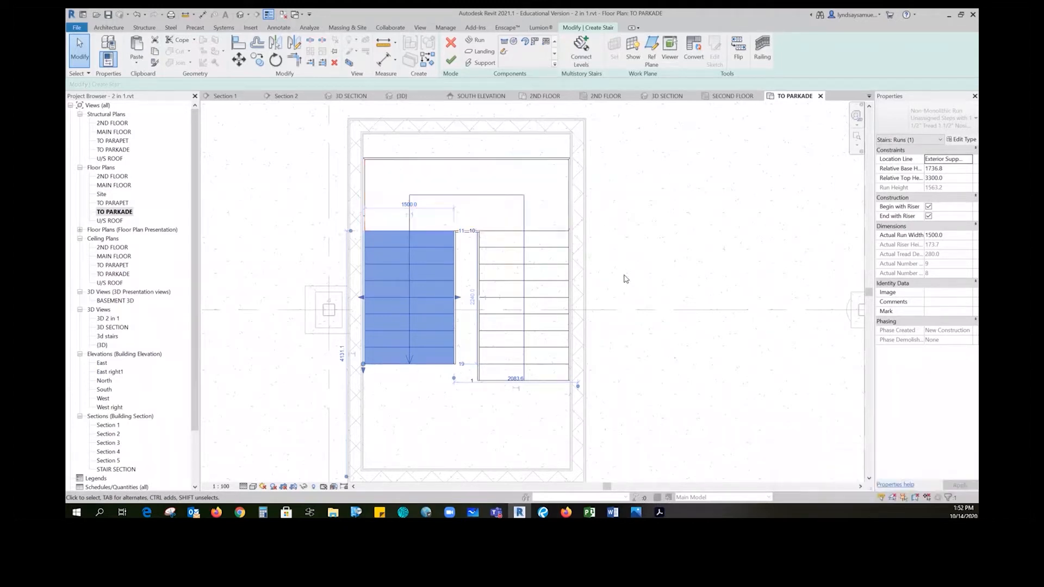
Stretch the landing's upper edge out to the inner face of the shaft's upper wall
left_click(505, 162)
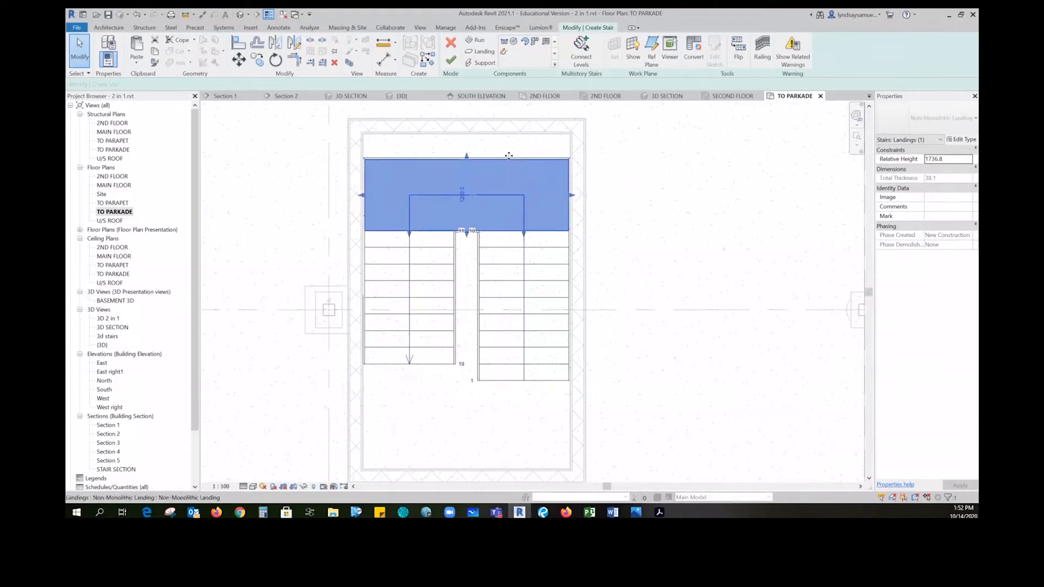
left_click_drag(467, 156, 465, 134)
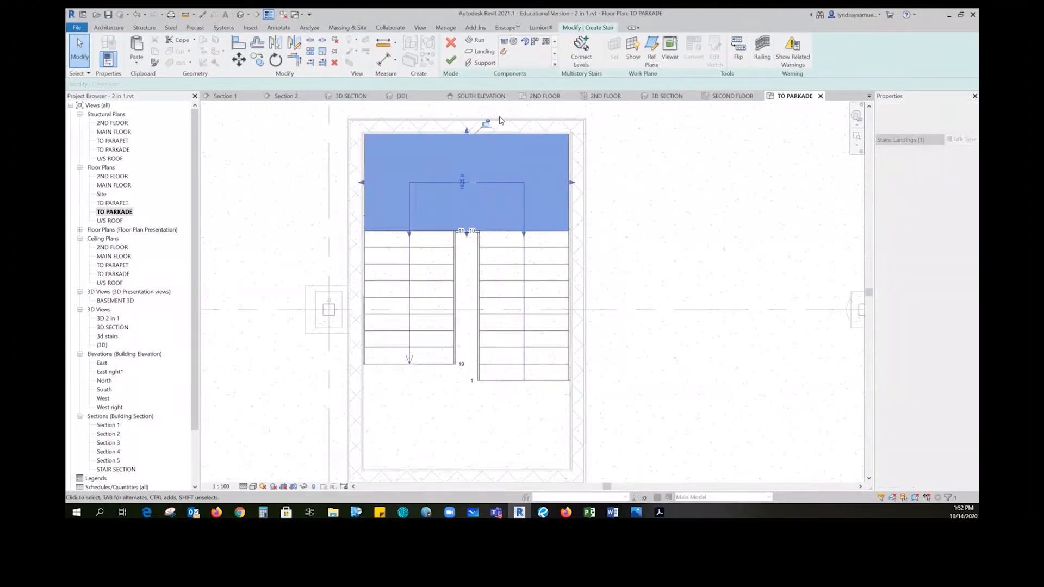
left_click(623, 274)
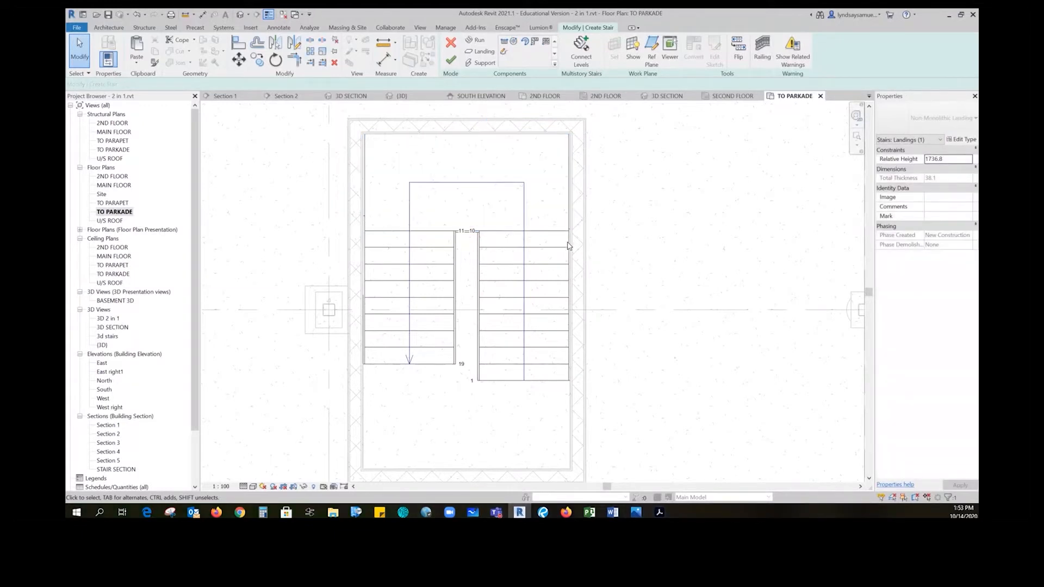
scroll(659, 263, "down", 2)
middle_click_drag(660, 264, 646, 230)
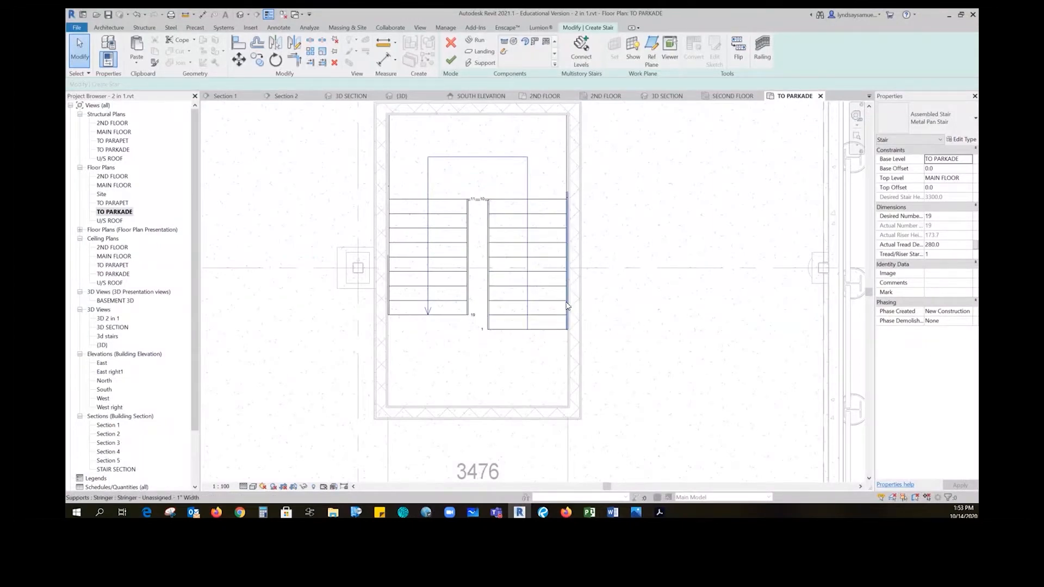
Set the depth of the stair landing between the two runs to 1500 mm
scroll(499, 169, "down", 1)
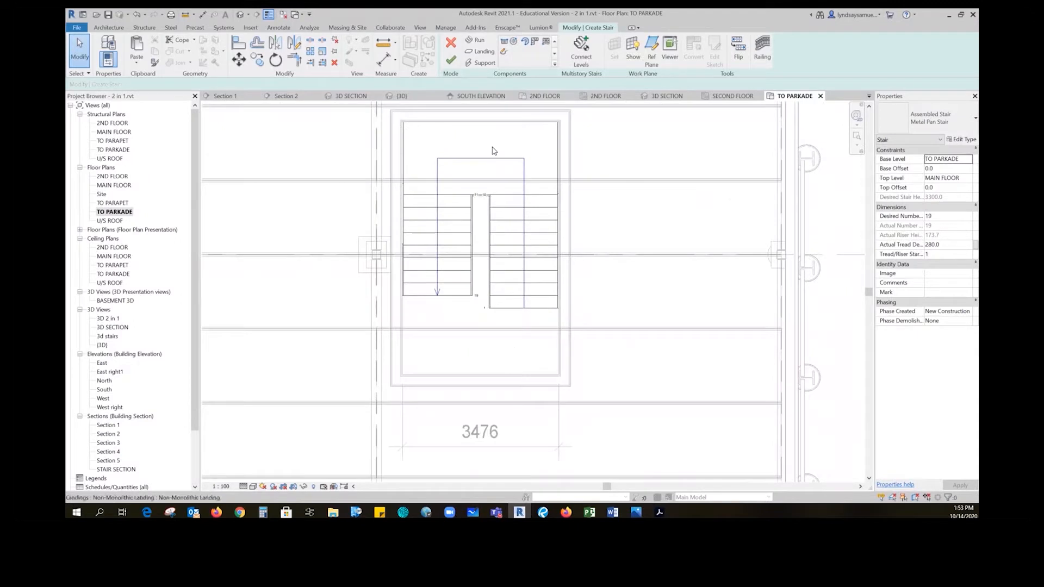
left_click(536, 192)
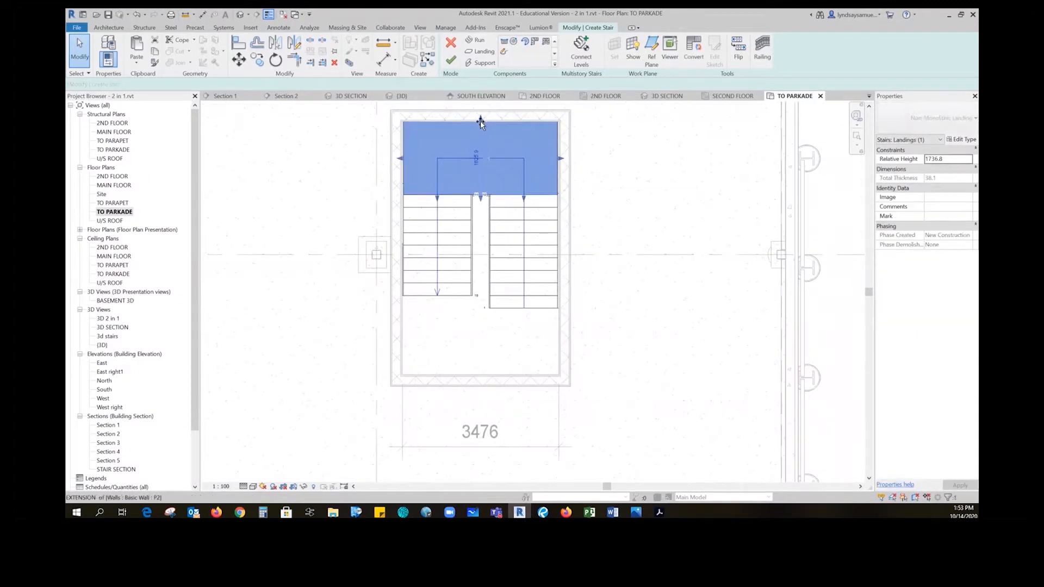
scroll(473, 159, "up", 3)
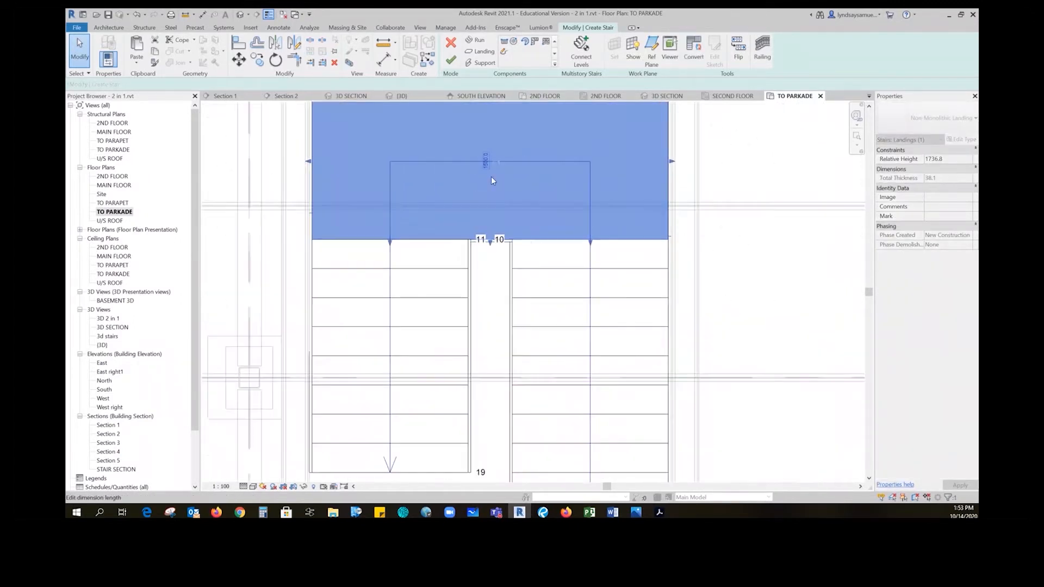
scroll(495, 164, "up", 2)
scroll(478, 161, "down", 4)
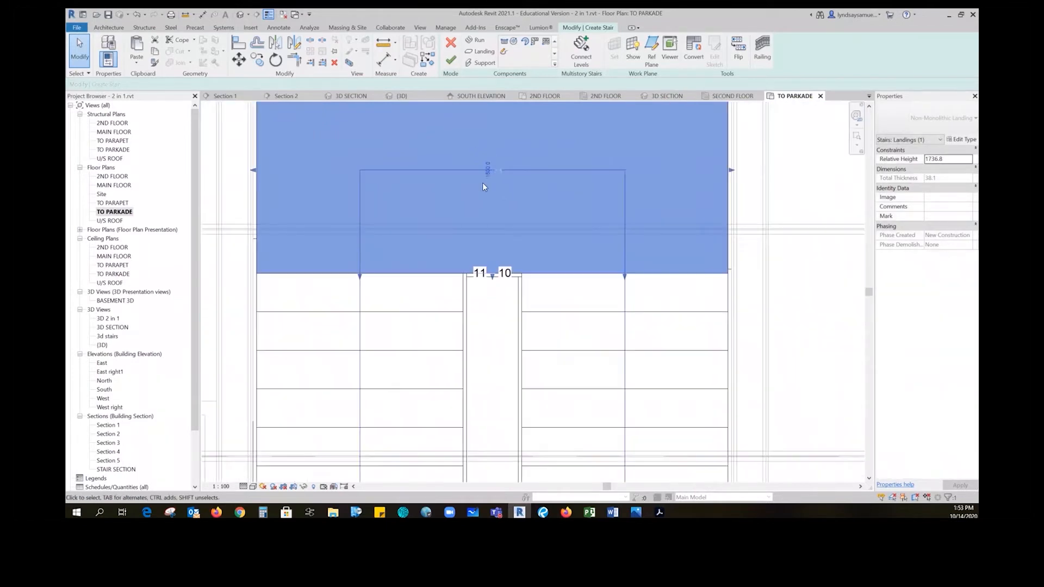
scroll(528, 206, "down", 1)
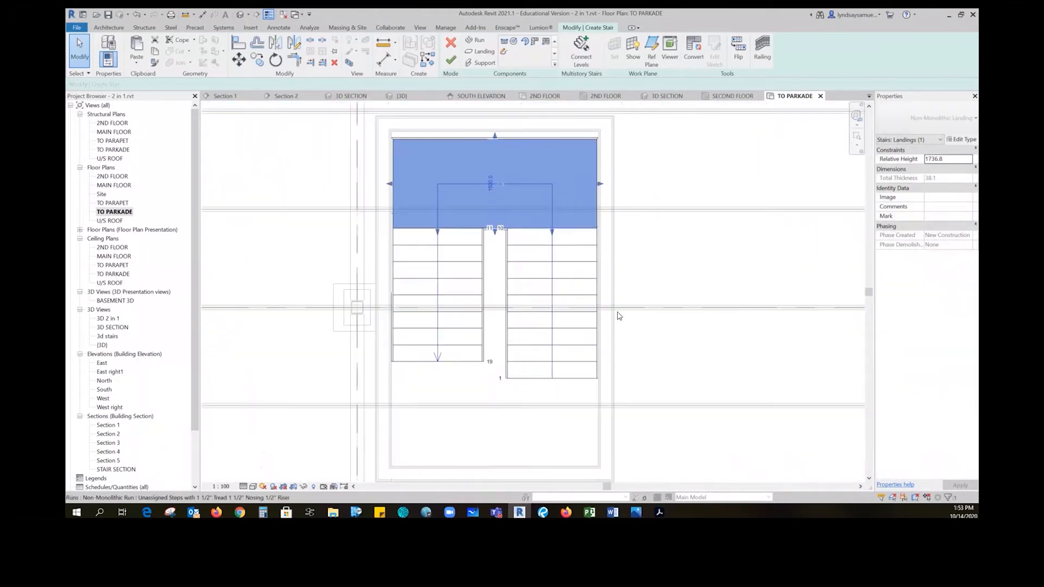
left_click(652, 279)
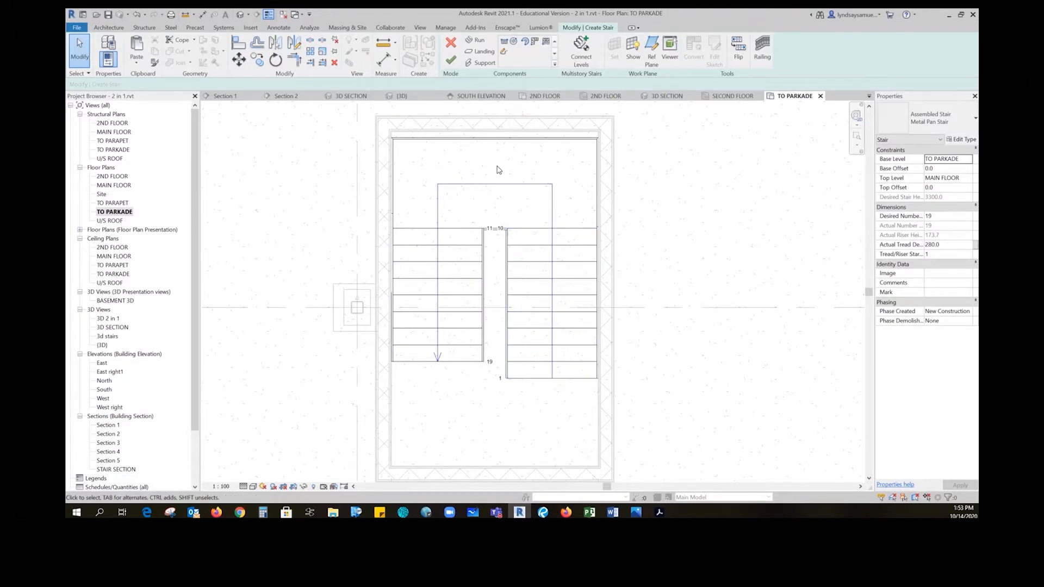
Shift the stair run along the shaft's right wall about 200 mm towards the left run and finish the stair
left_click(520, 297)
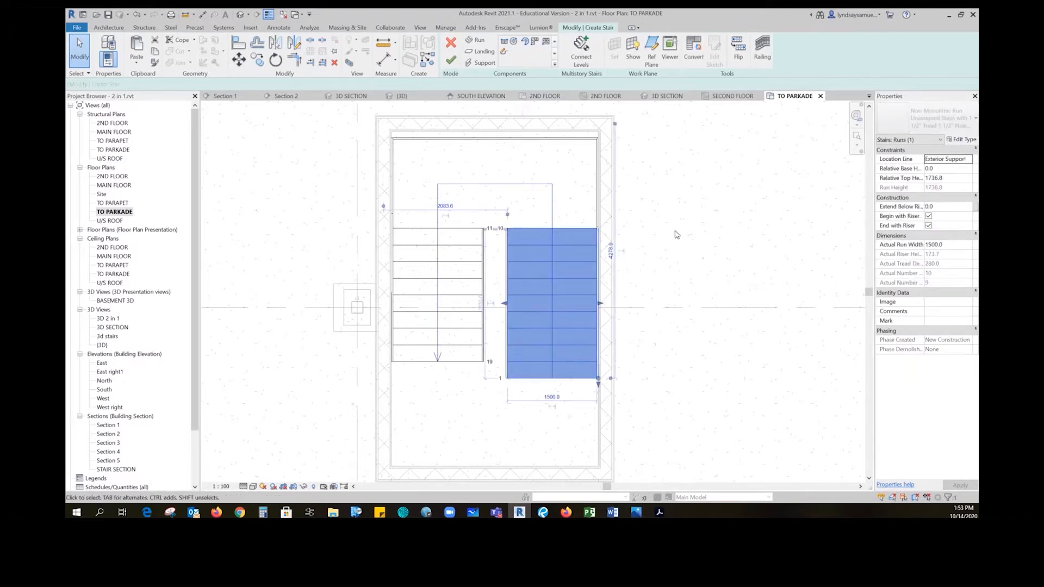
key("Left")
key("Left")
key("Left")
key("Left")
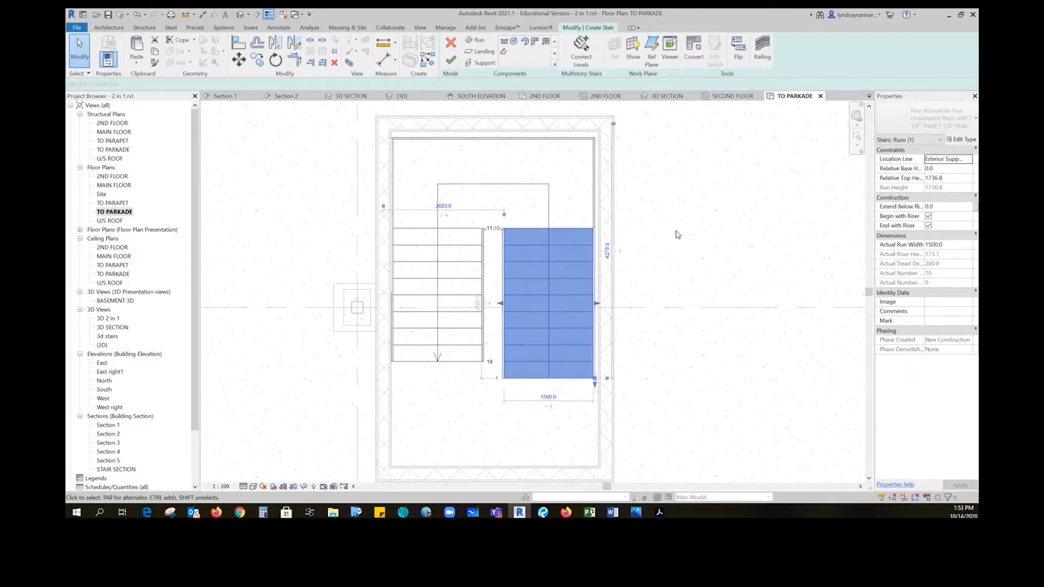
key("Left")
key("Left")
key("Left")
key("Left")
key("Left")
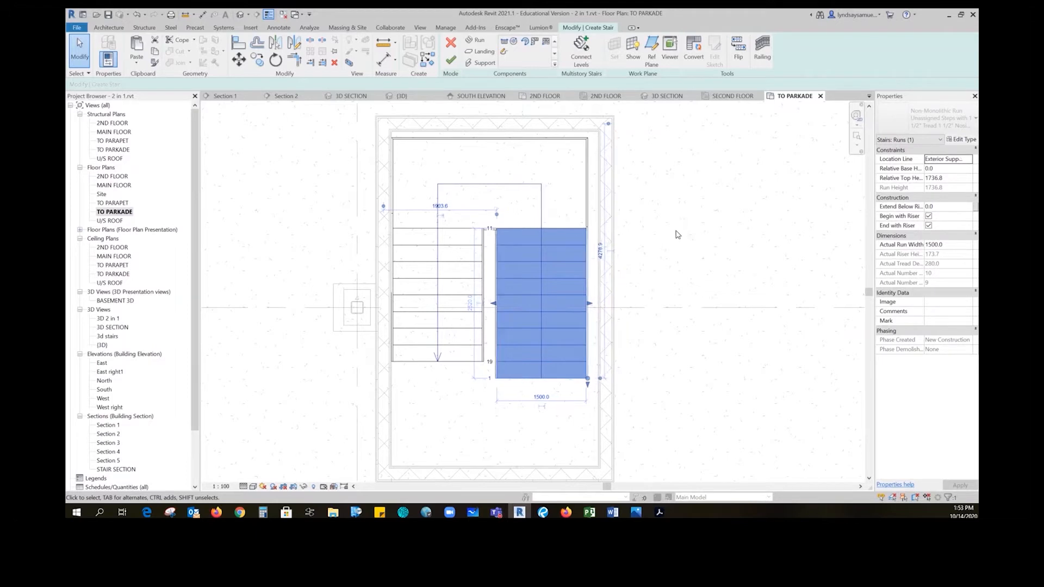
key("Left")
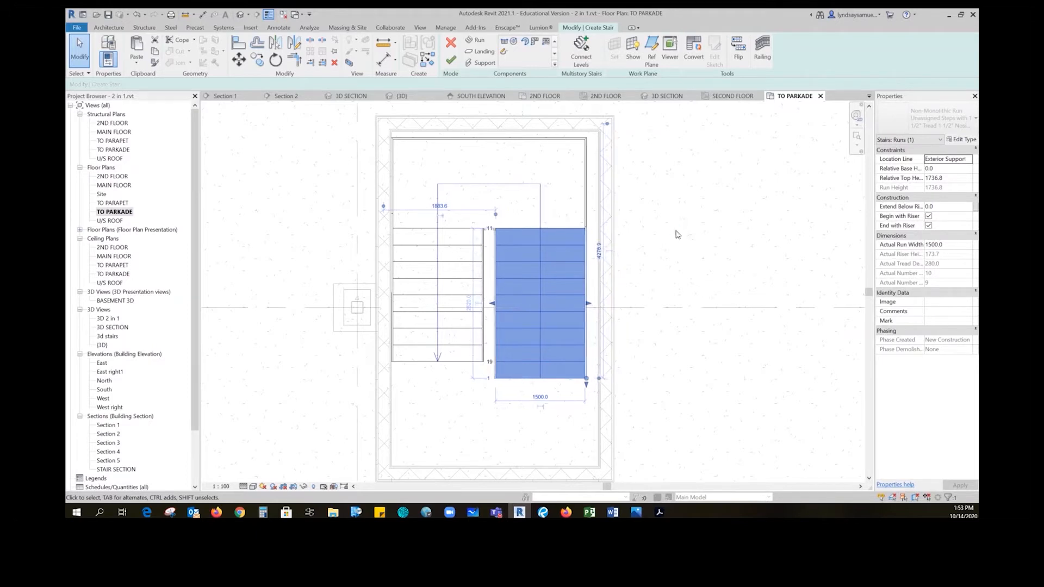
key("Escape")
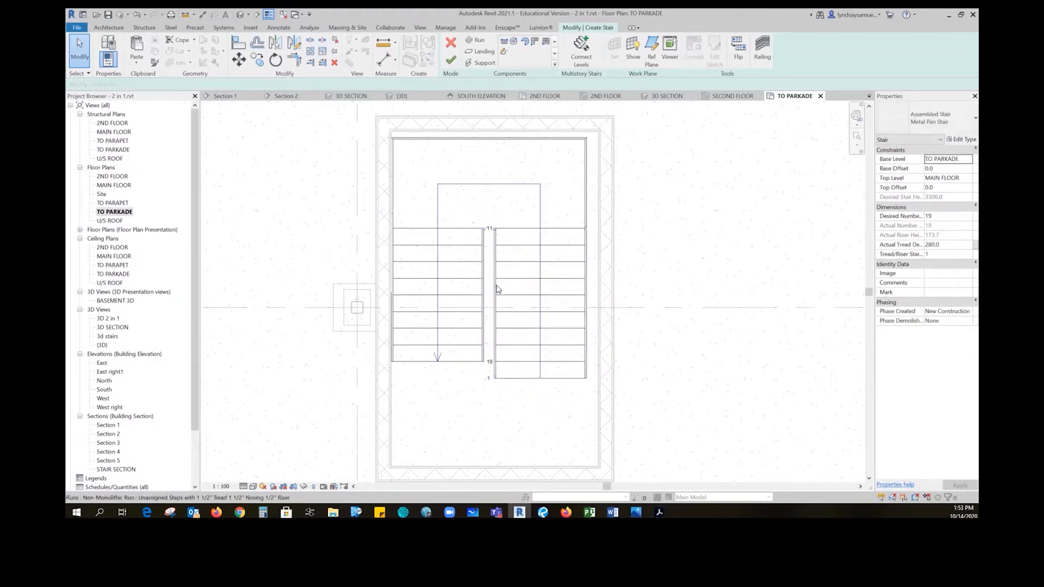
left_click(451, 60)
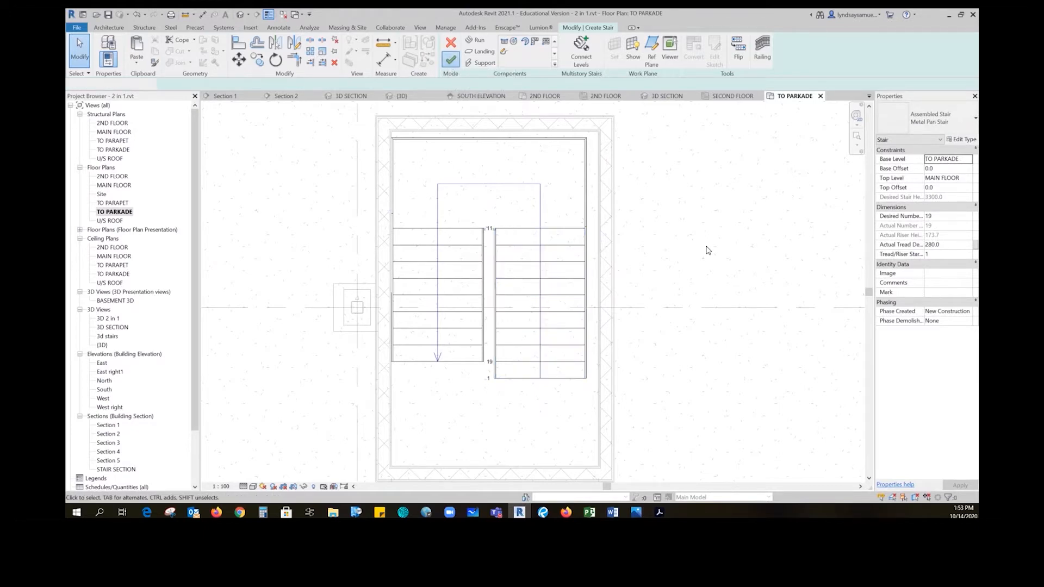
Move the shaft's right wall 200 mm inward so that its inner face meets the stair's outer edge
left_click(604, 270)
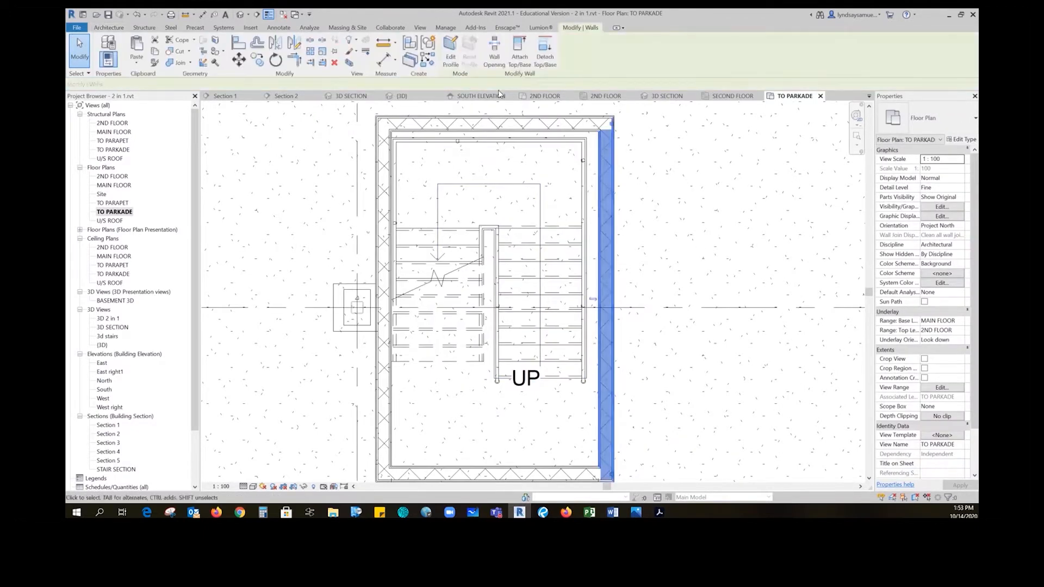
left_click(238, 59)
scroll(602, 256, "up", 5)
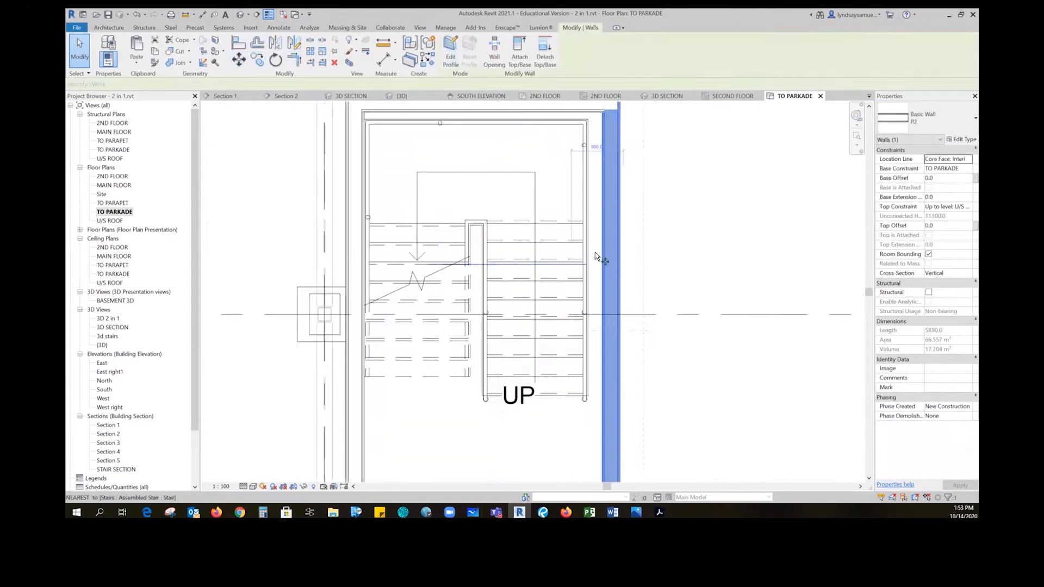
left_click(617, 260)
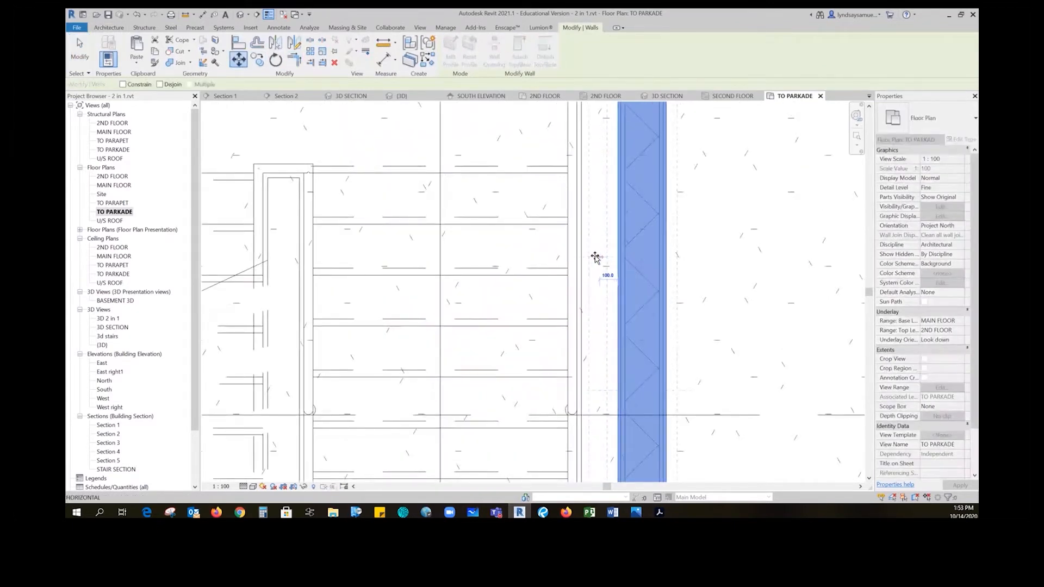
left_click(583, 258)
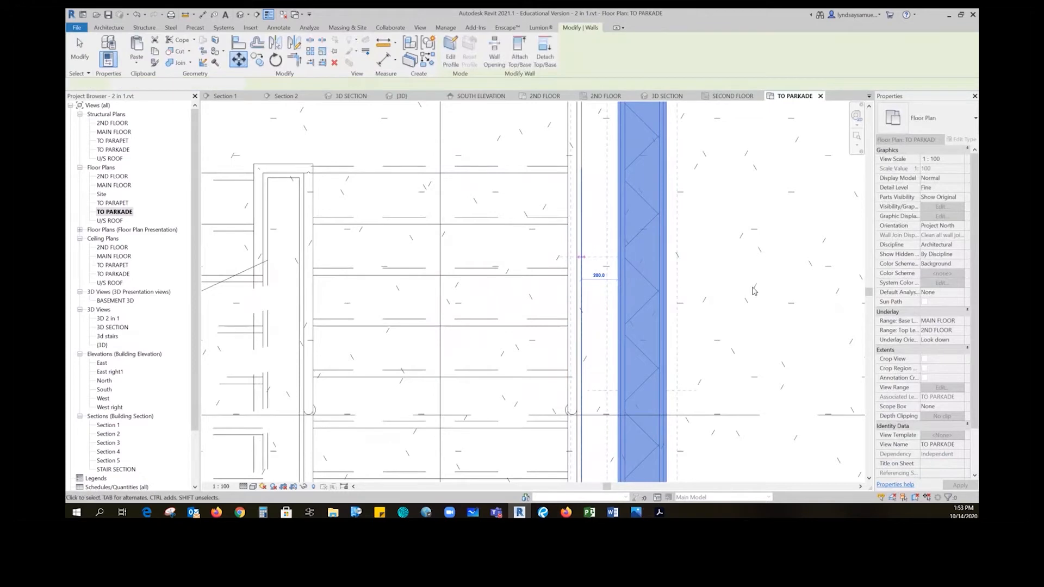
scroll(739, 264, "down", 4)
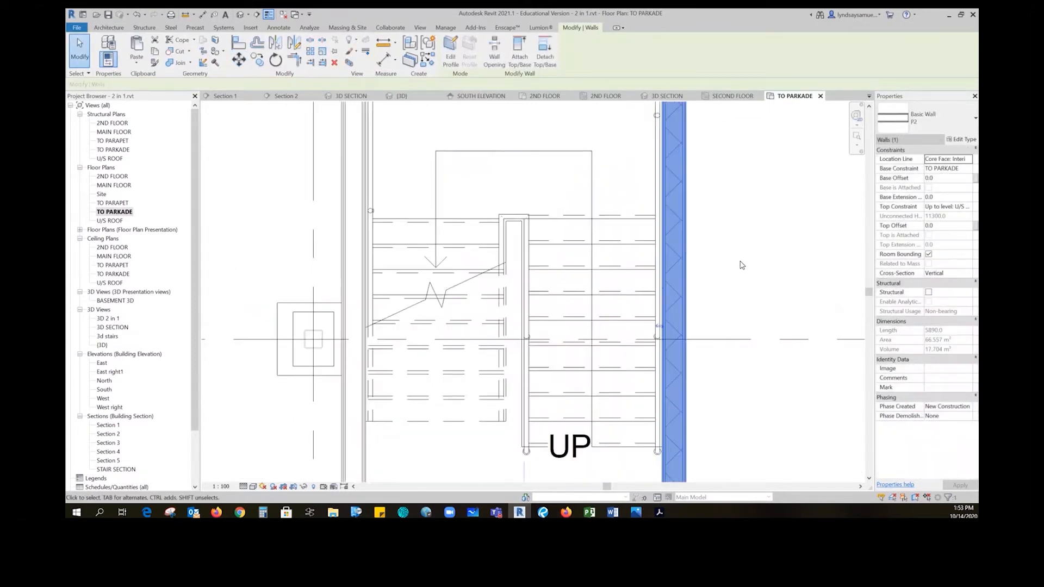
left_click(767, 281)
middle_click_drag(766, 275, 741, 277)
scroll(741, 277, "down", 2)
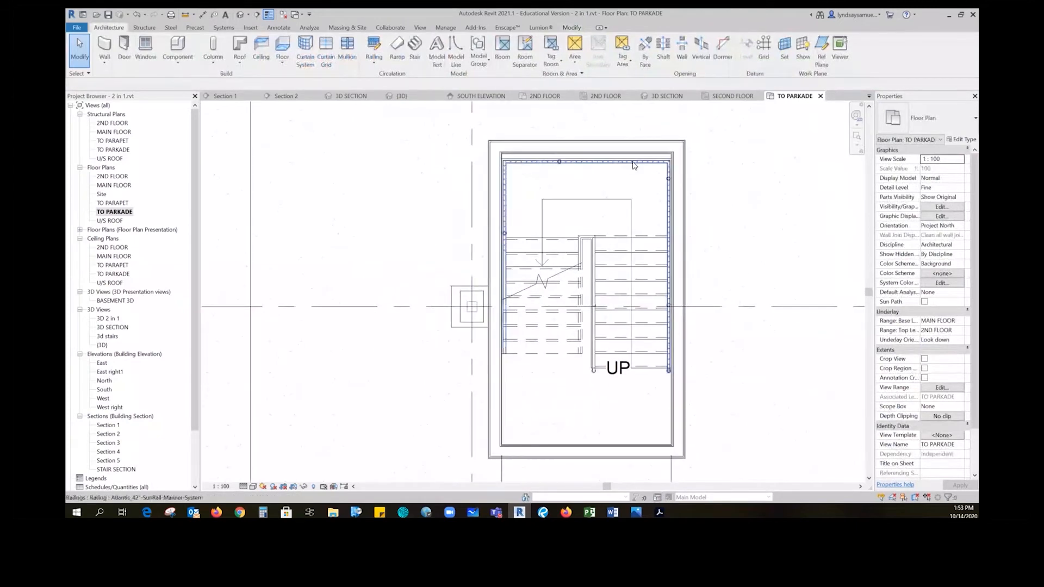
Move the whole stair up so that the landing's outer edge meets the inner face of the shaft's upper wall
left_click(593, 187)
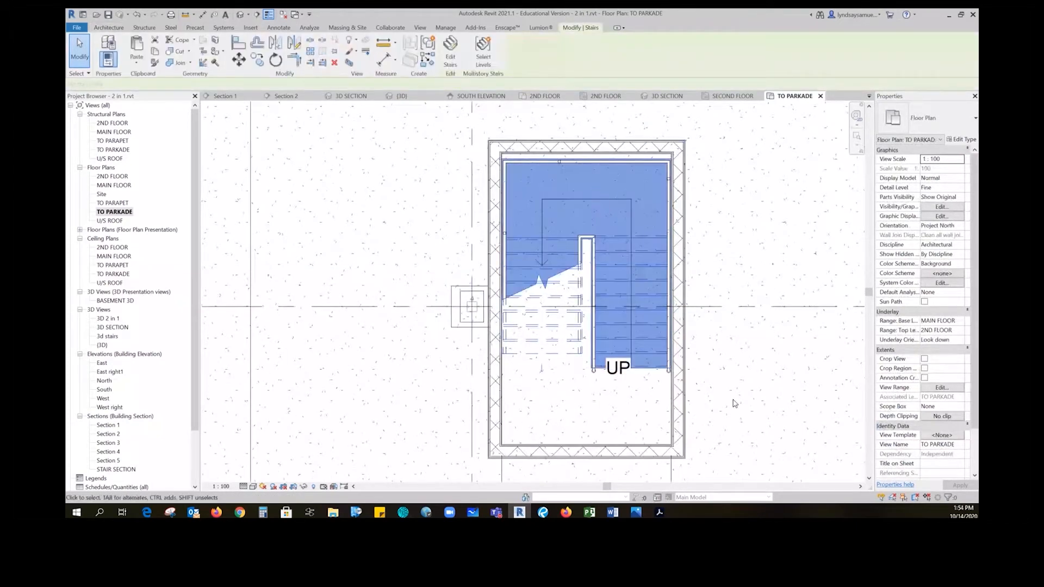
left_click(238, 60)
scroll(582, 145, "up", 5)
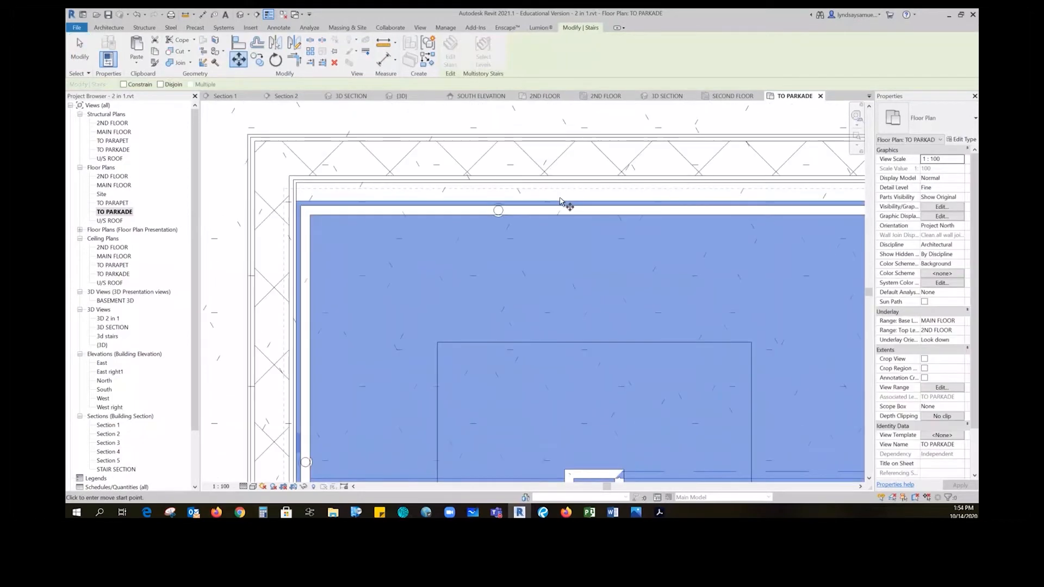
left_click(574, 203)
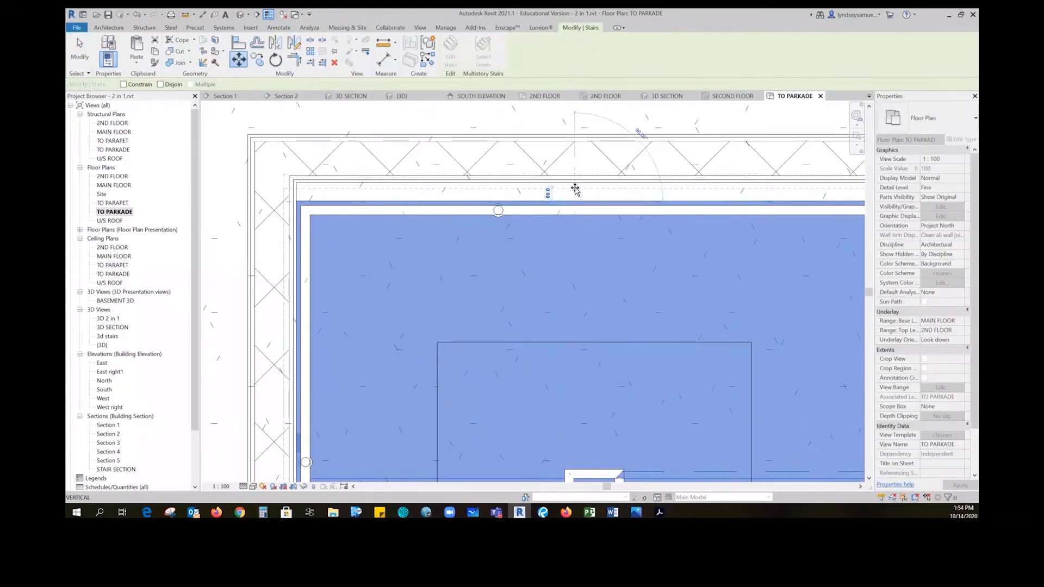
left_click(574, 186)
scroll(546, 252, "down", 5)
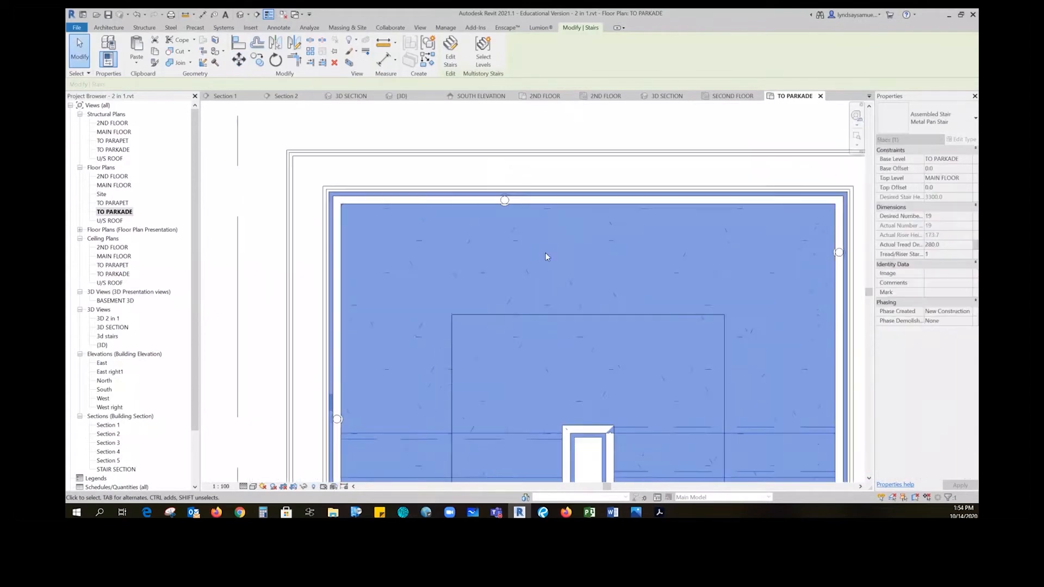
scroll(555, 196, "down", 1)
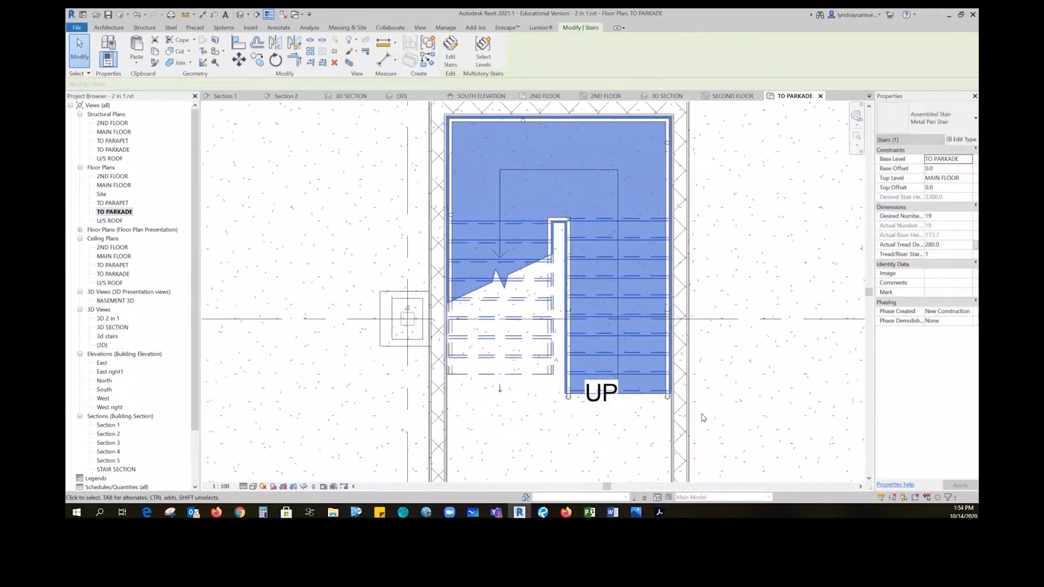
left_click(764, 419)
middle_click_drag(764, 419, 714, 387)
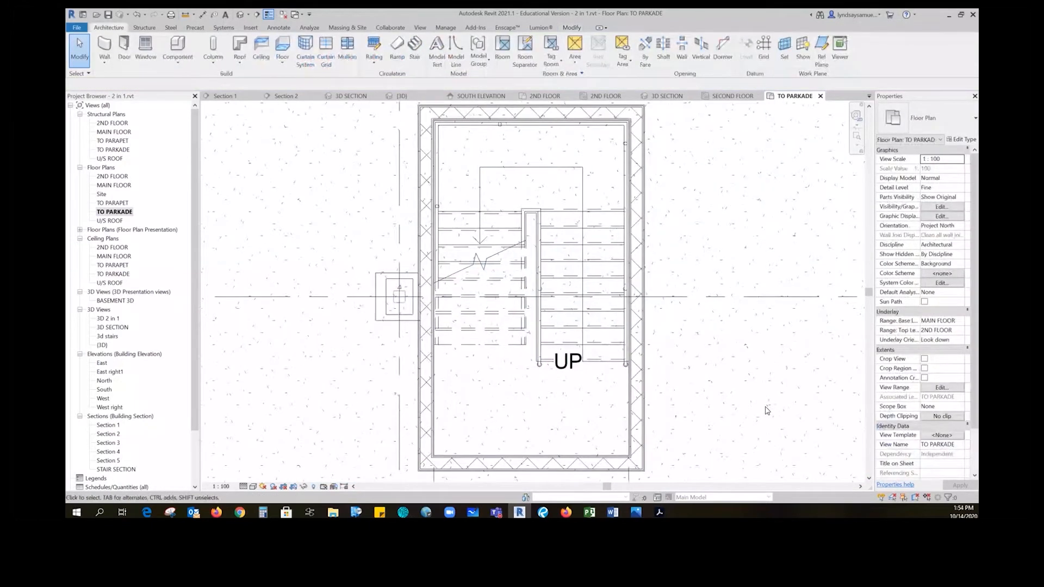
Place an M_Door-Exterior-Single-Two_Lite1 door, 1050 x 2100mm without threshold, in the shaft's right wall about 800 mm from the lower corner, swinging outward
left_click(124, 48)
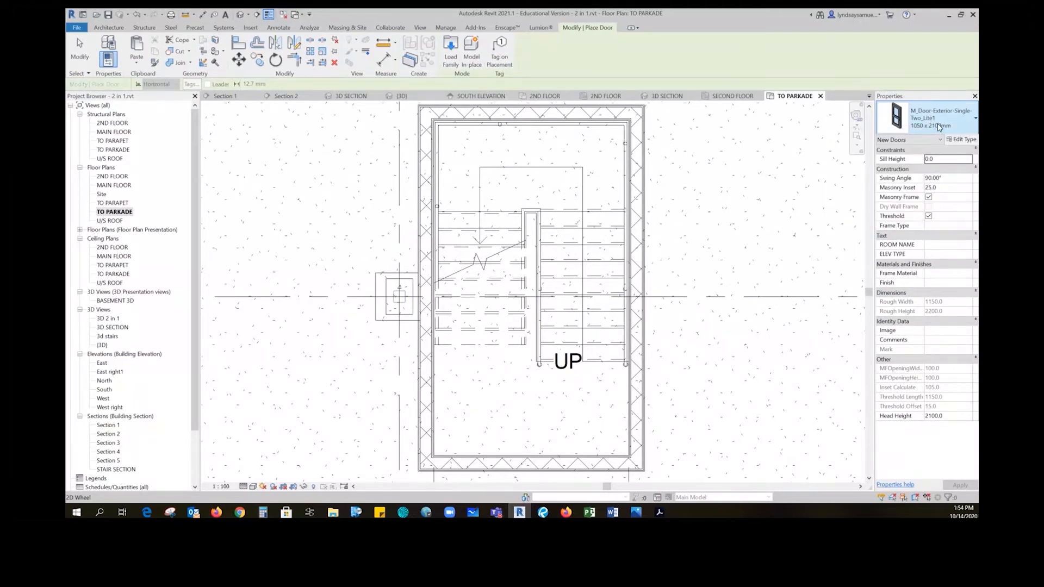
left_click(928, 124)
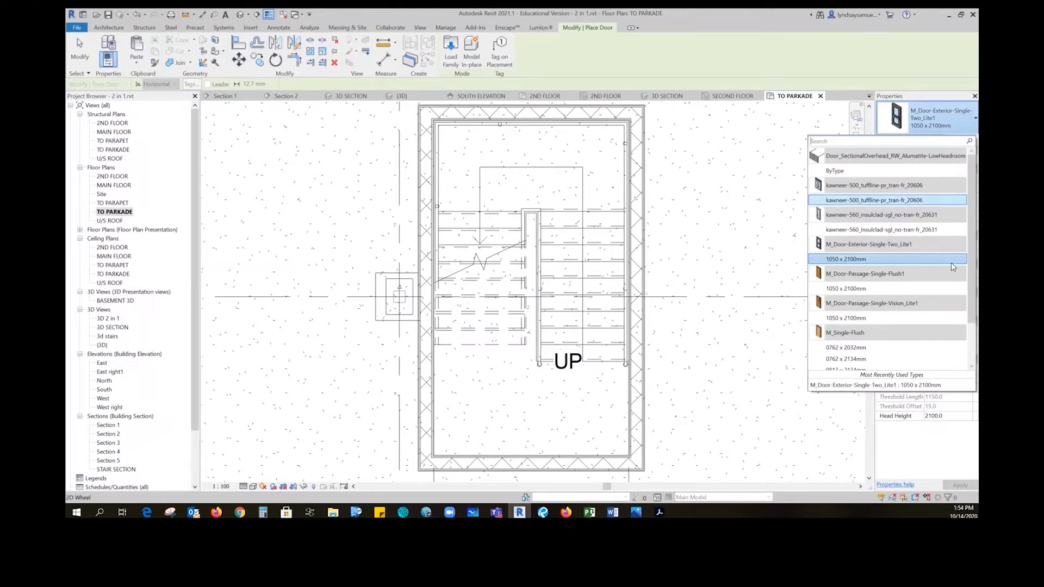
left_click(856, 260)
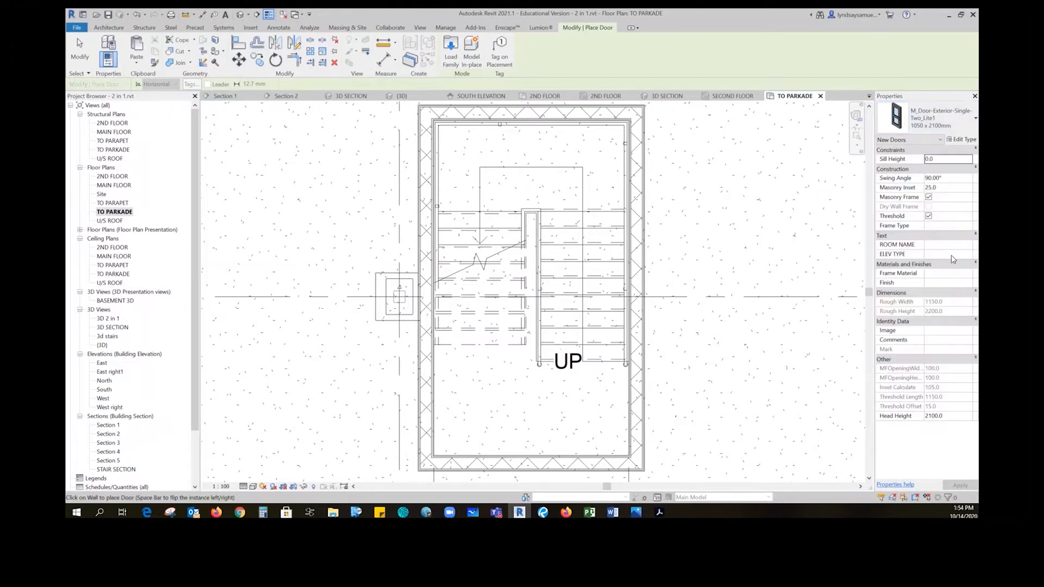
left_click(929, 217)
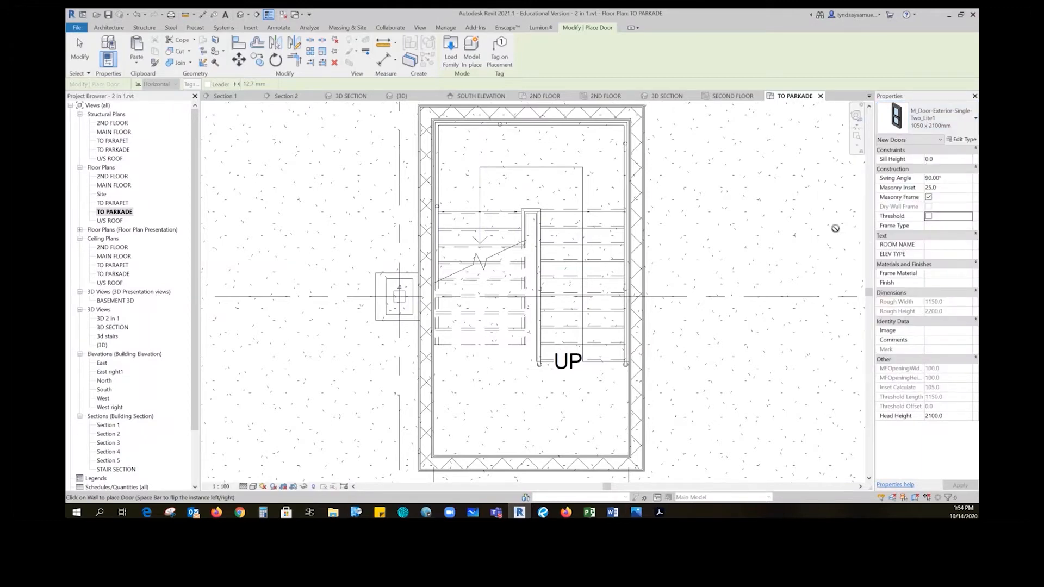
left_click(640, 416)
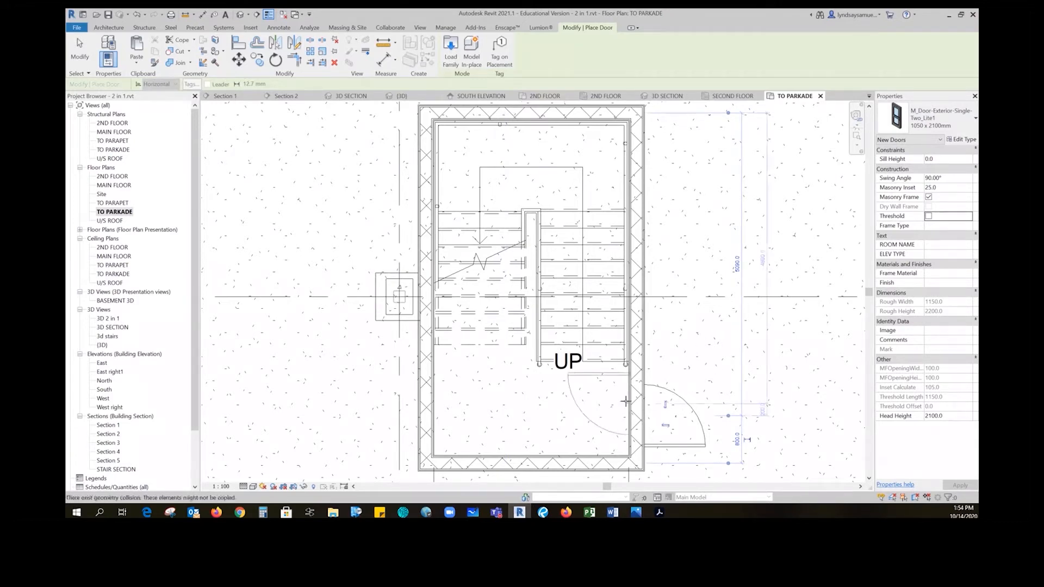
key("Escape")
key("Escape")
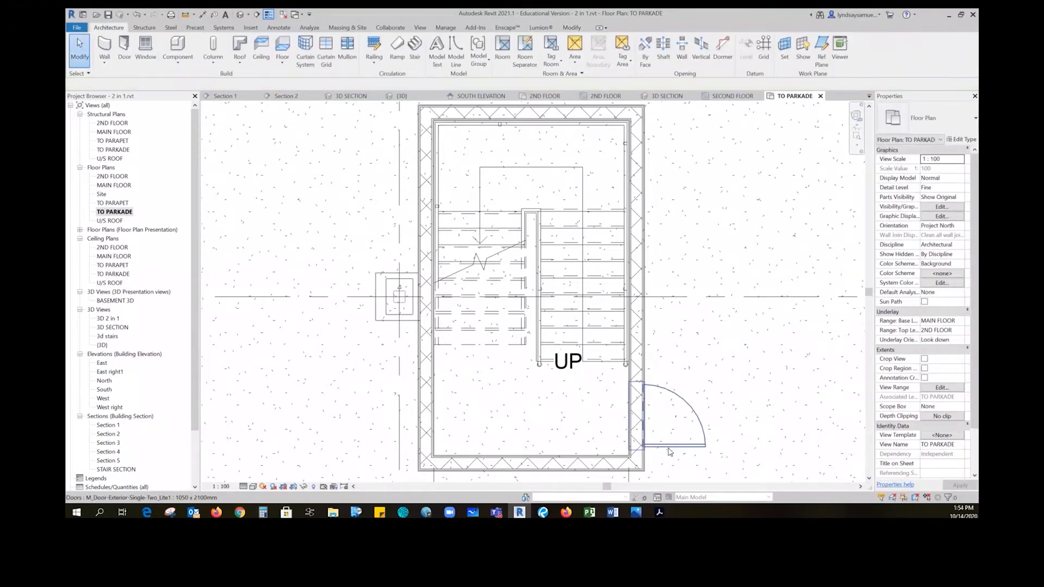
Replace the exterior door in the shaft's right wall with an M_Door-Passage-Single-Flush1 door, 1050 x 2100mm, near the lower corner, swinging outward
left_click(670, 452)
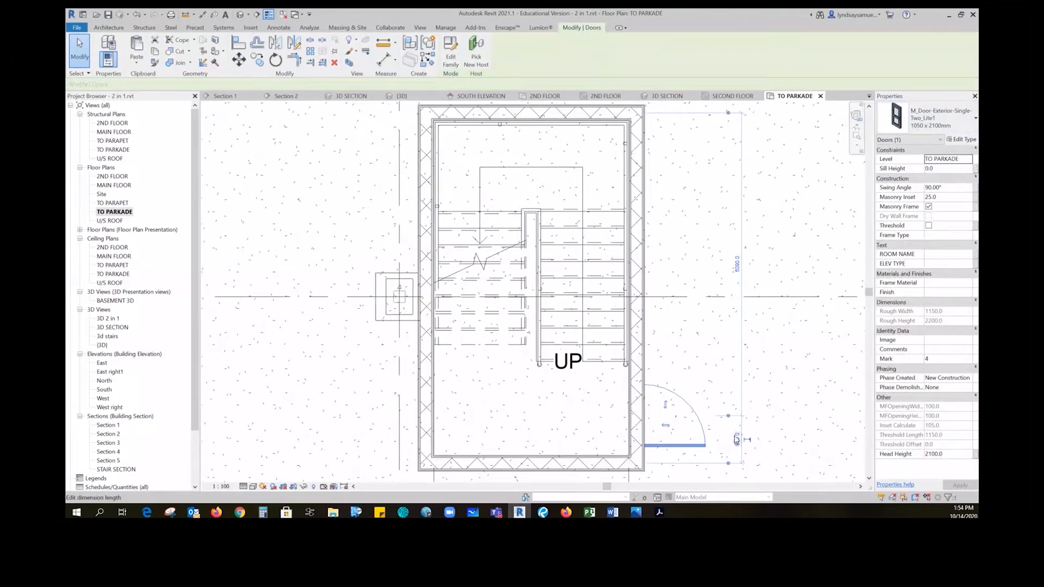
left_click(654, 419)
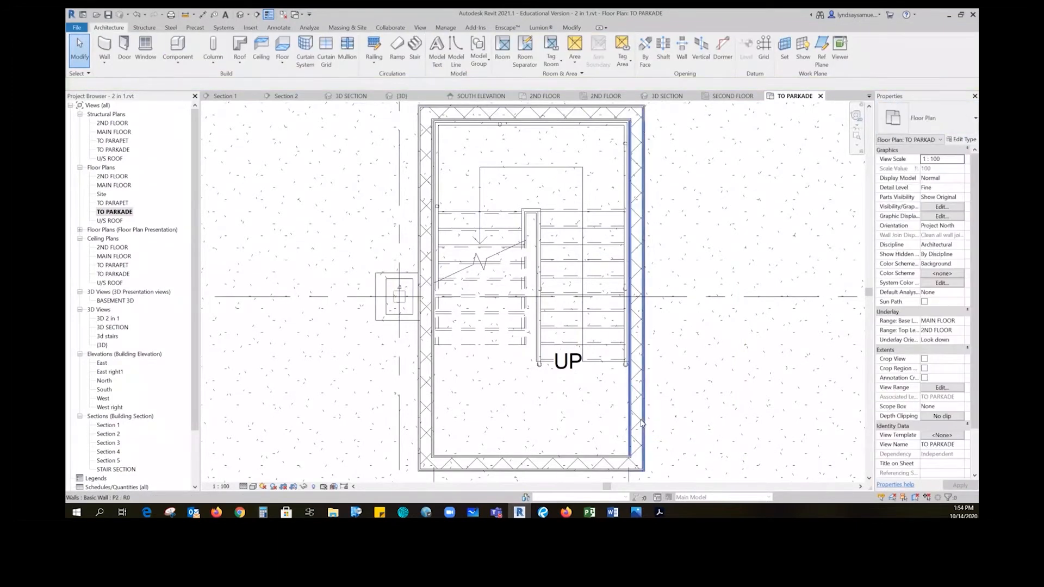
left_click(638, 419)
left_click(320, 124)
left_click(126, 52)
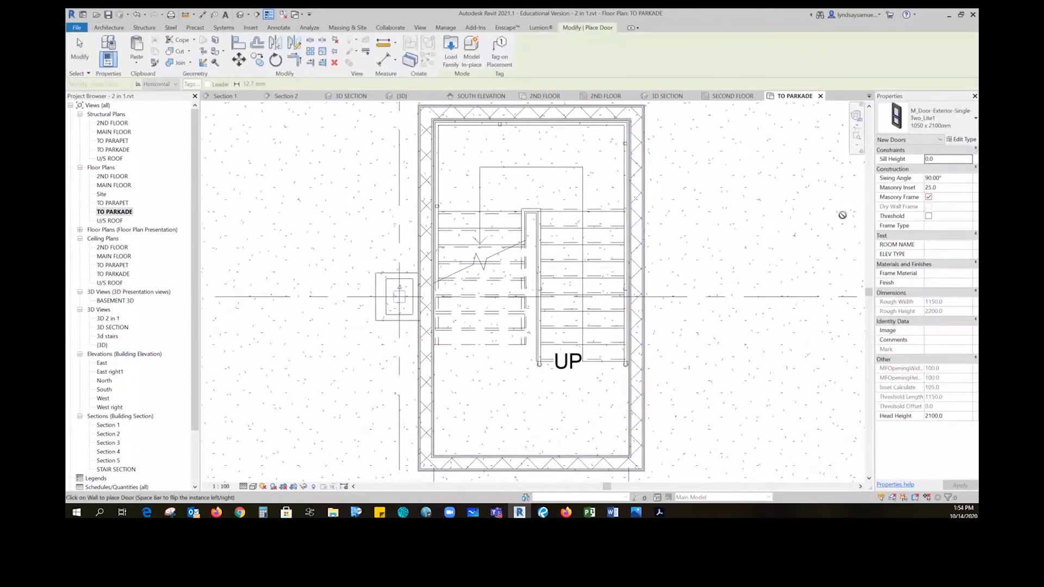
left_click(928, 124)
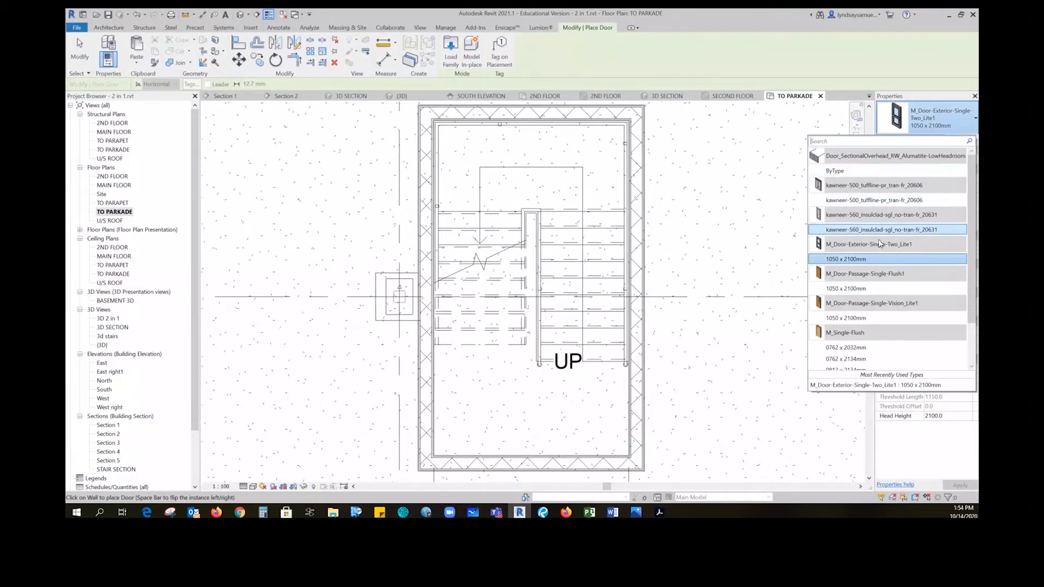
left_click(853, 290)
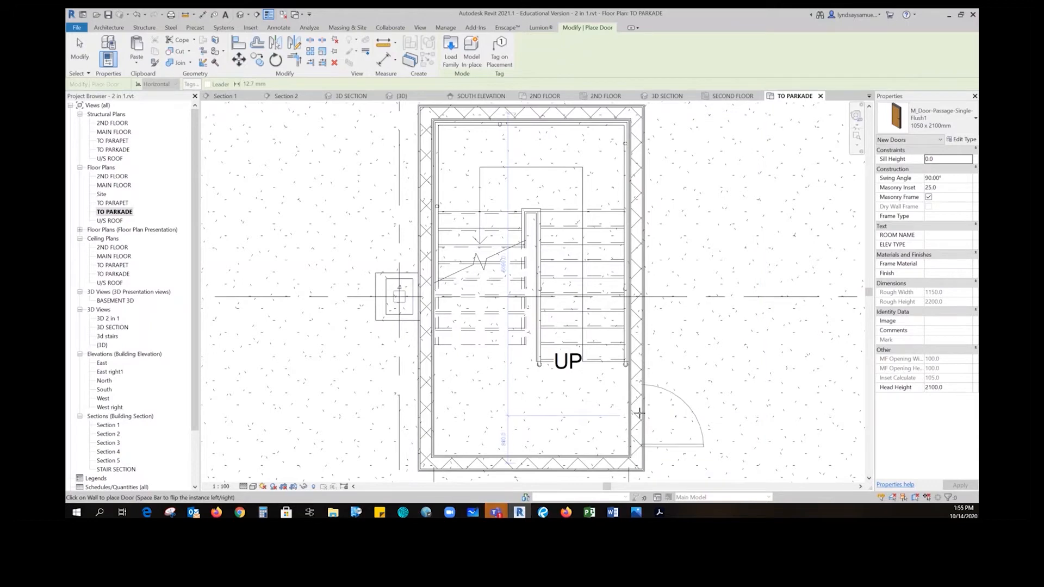
left_click(639, 413)
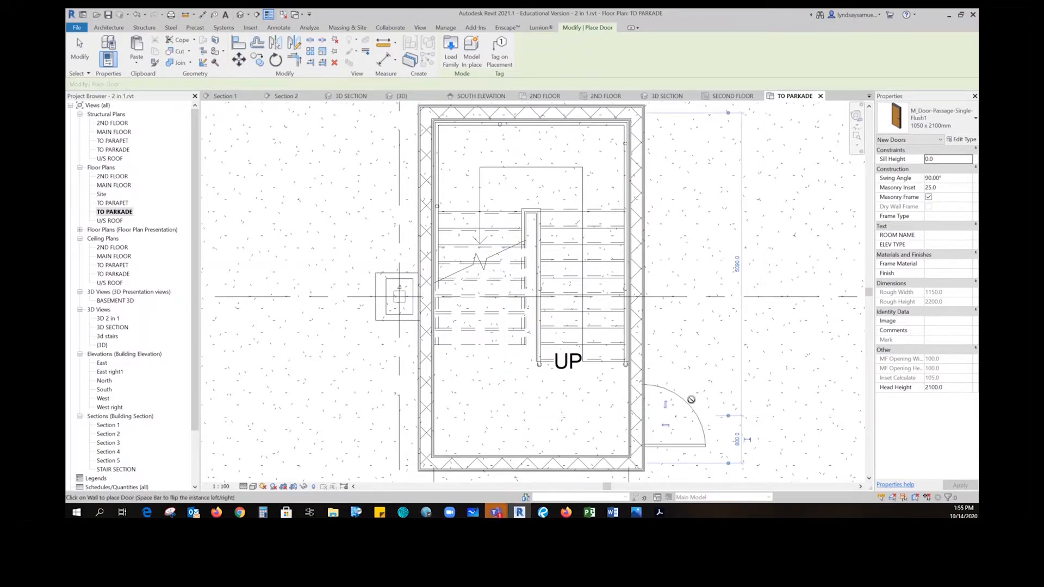
key("Escape")
key("Escape")
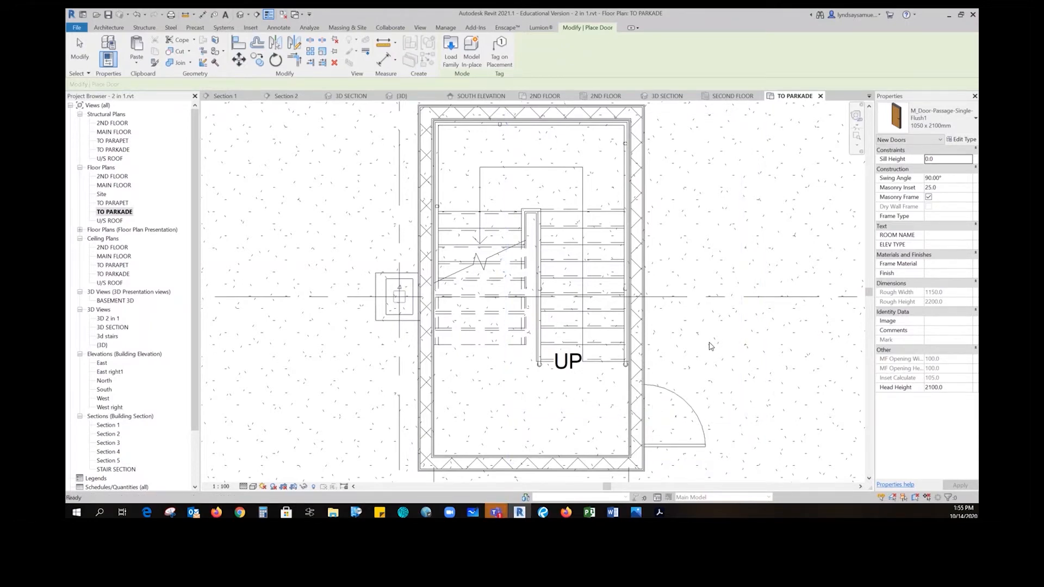
Compare the door arrangement of the lower-left stair shaft with that of the upper-right shaft on the parkade plan
scroll(569, 303, "down", 5)
middle_click_drag(658, 276, 792, 209)
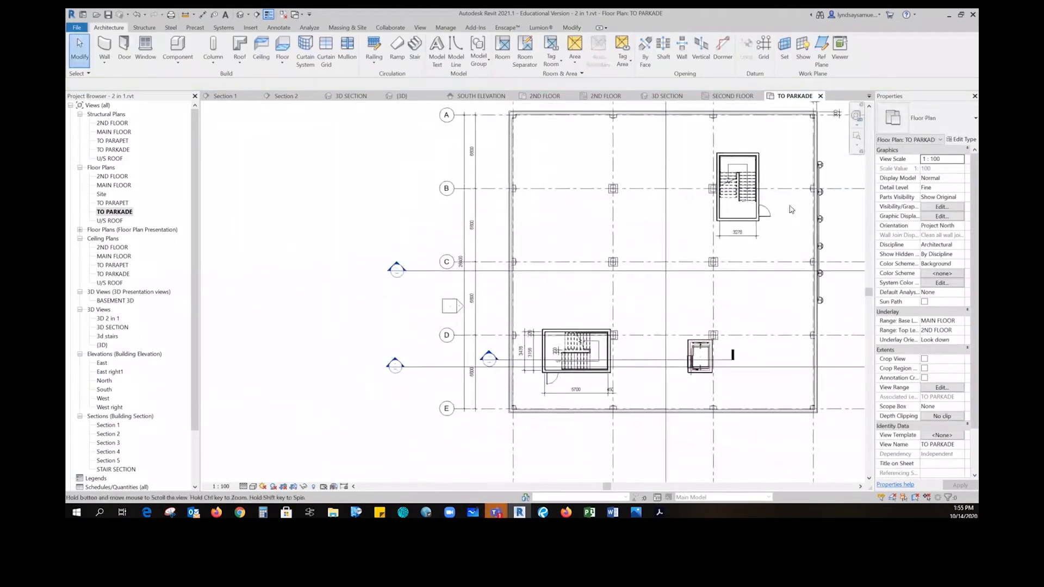
scroll(577, 375, "up", 6)
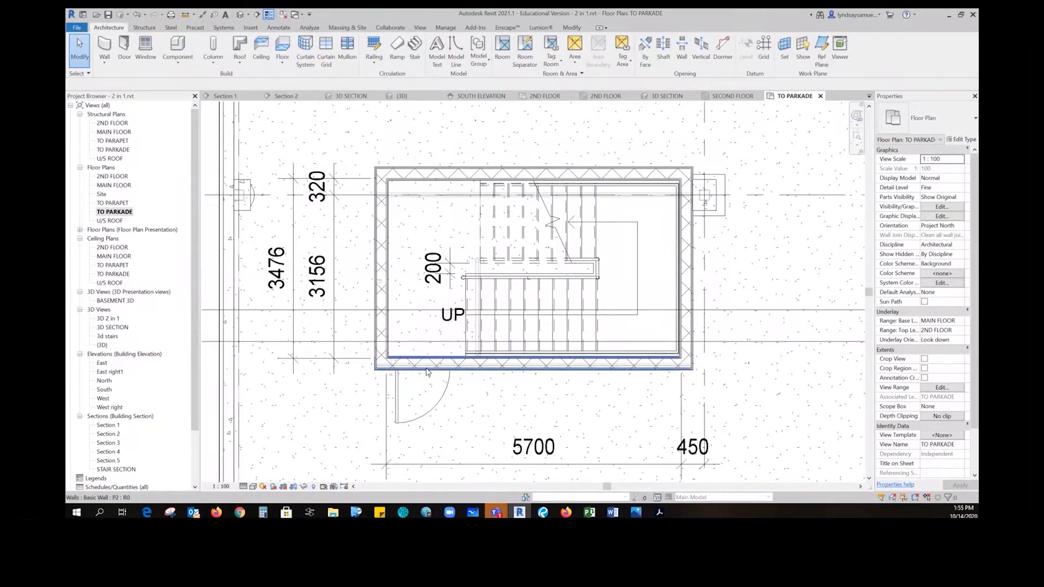
scroll(435, 403, "down", 5)
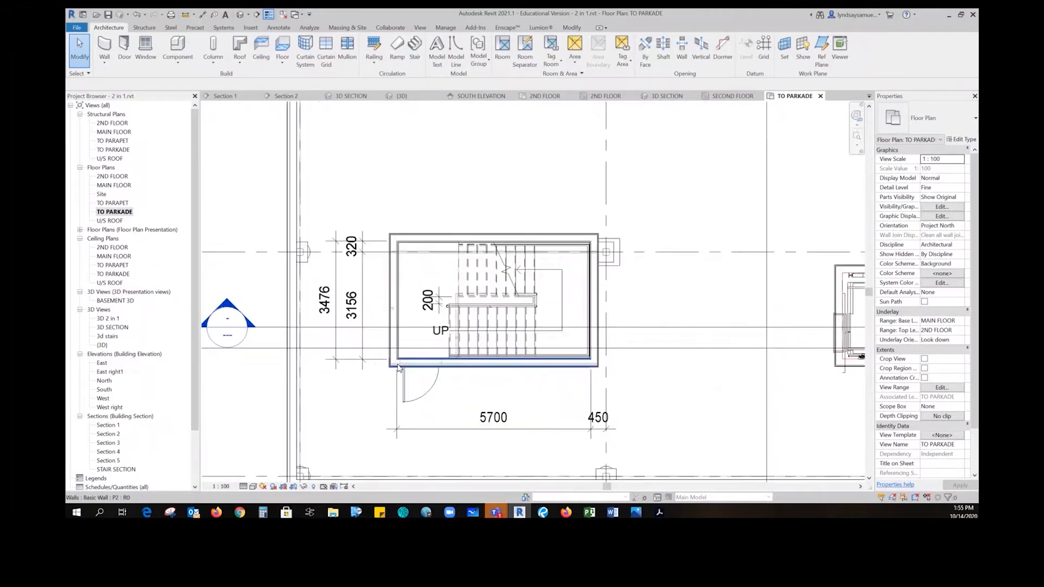
middle_click_drag(599, 256, 536, 344)
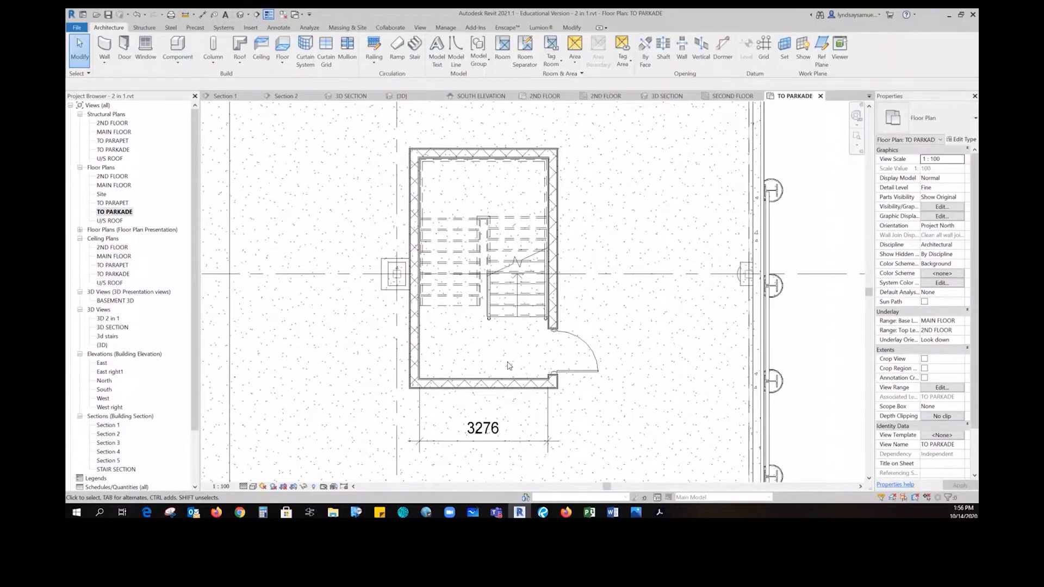
scroll(491, 346, "up", 2)
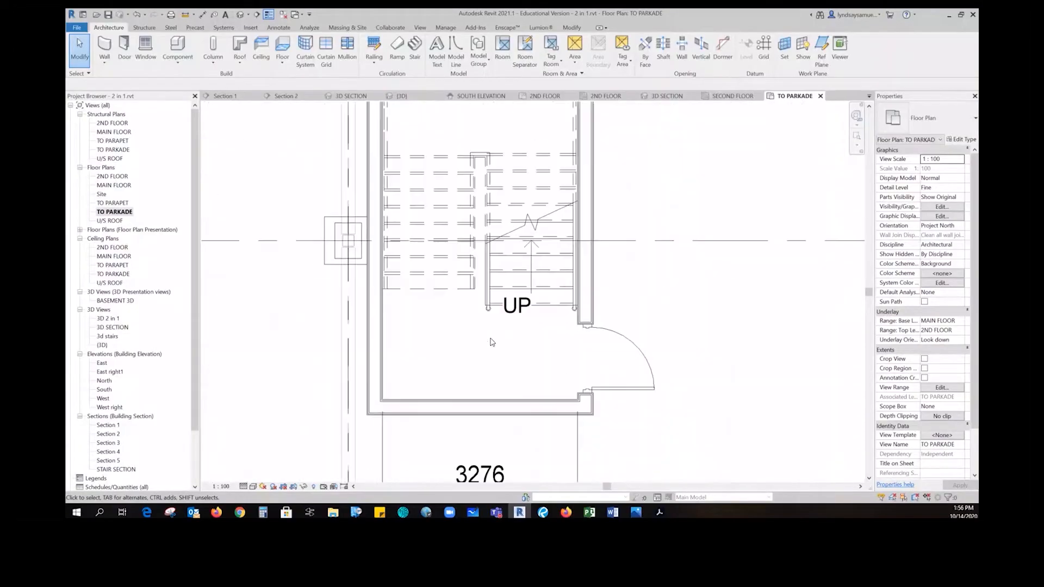
Try flipping the upper-right shaft's exit door to swing into the shaft and return it to swinging outward
left_click(648, 366)
scroll(648, 365, "down", 4)
middle_click_drag(690, 353, 660, 346)
scroll(660, 346, "down", 1)
middle_click_drag(660, 346, 660, 248)
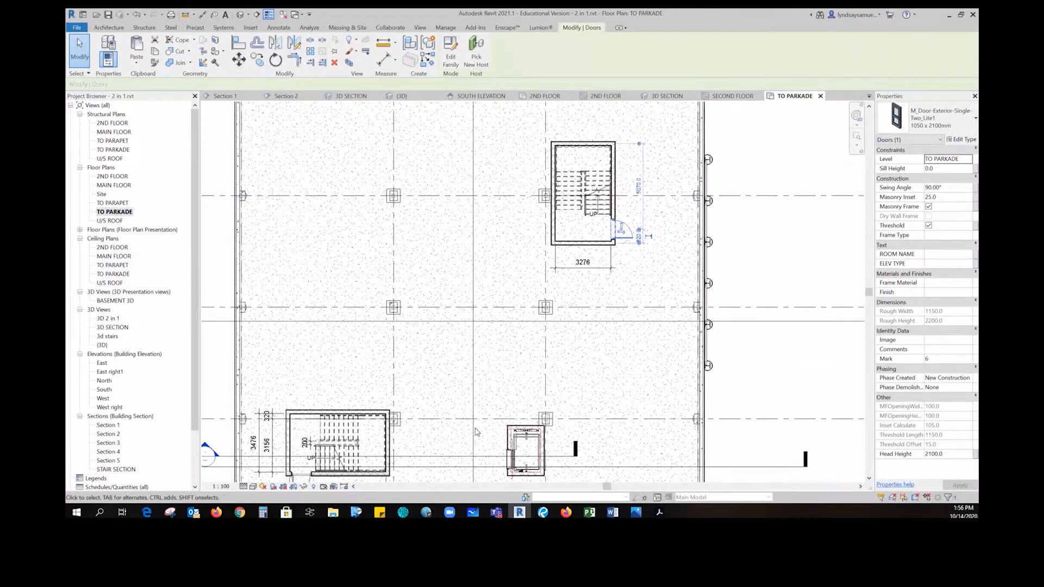
scroll(628, 209, "up", 5)
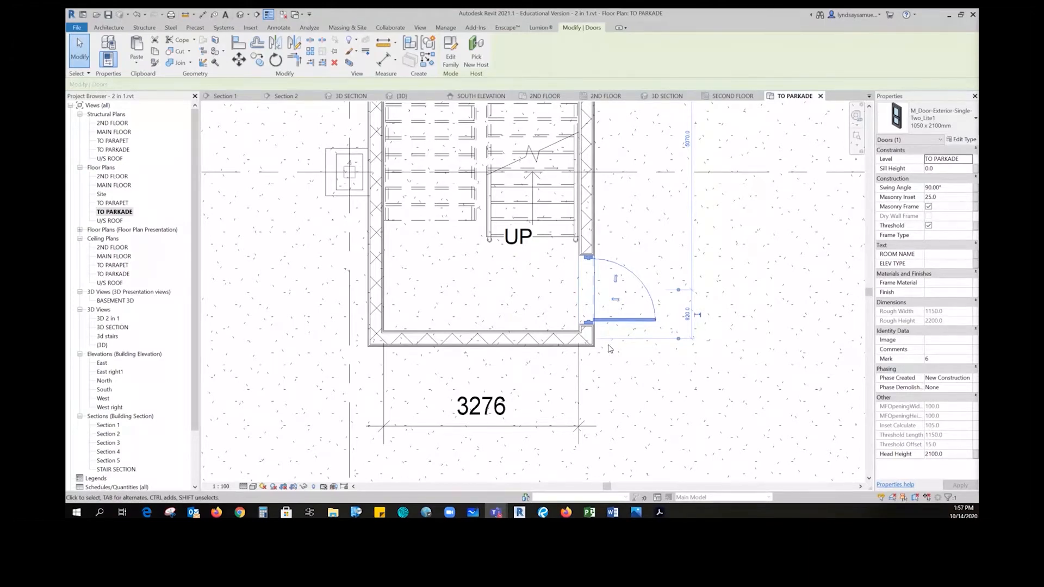
scroll(649, 296, "down", 2)
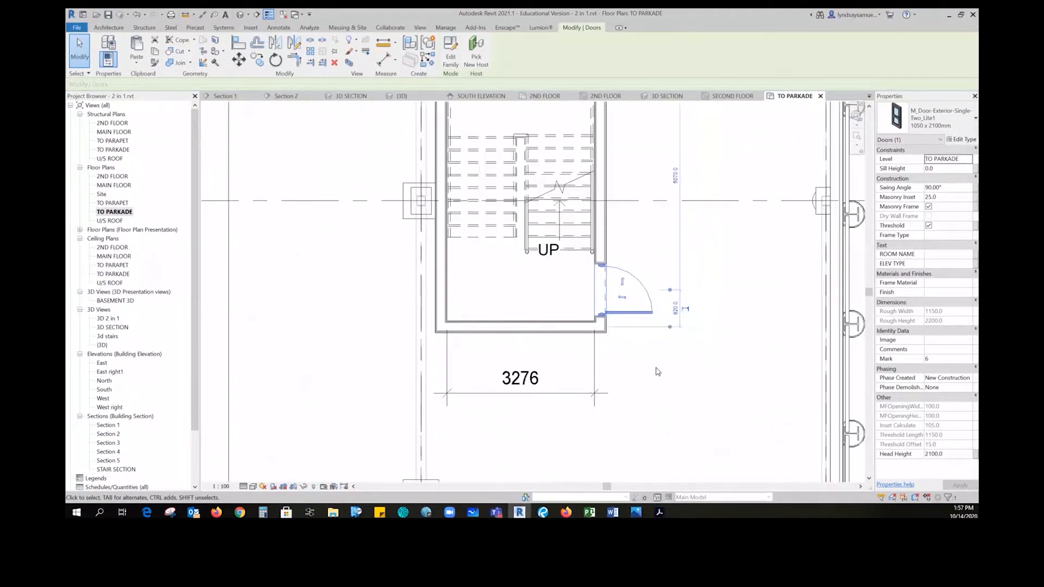
mouse_move(736, 275)
middle_mouse_down()
mouse_move(732, 373)
mouse_move(739, 364)
middle_mouse_up()
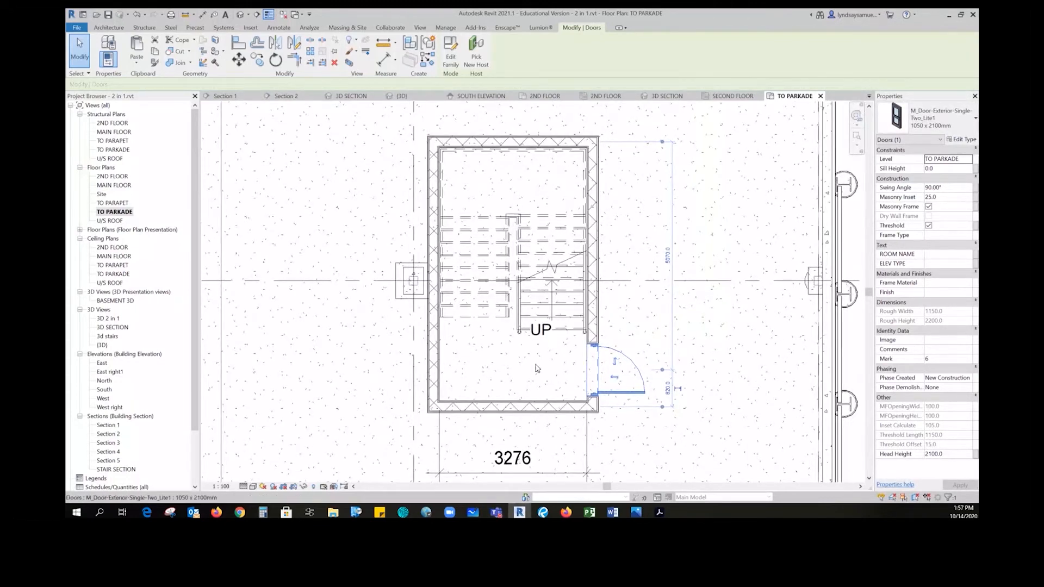
left_click(615, 378)
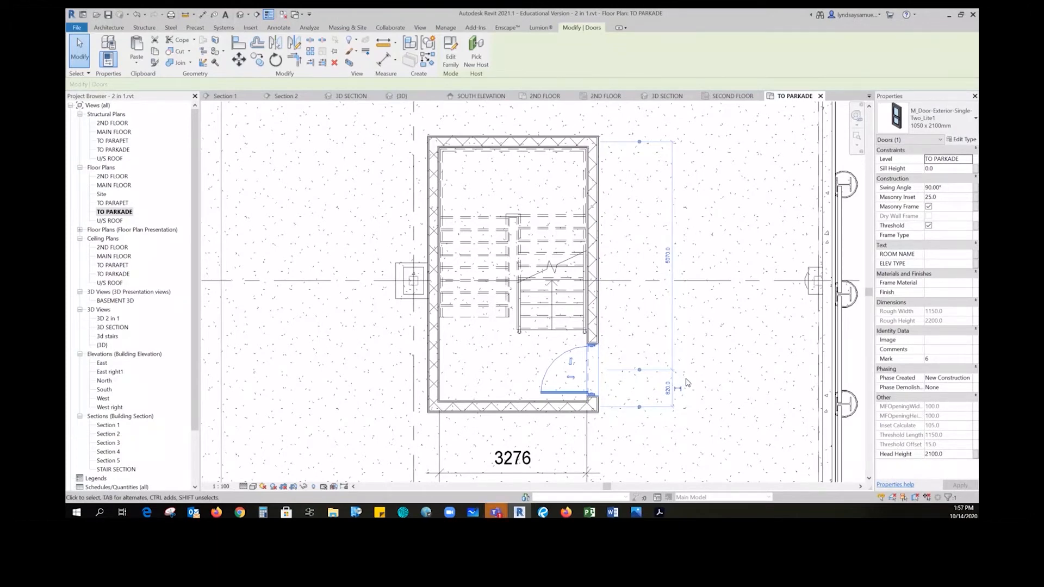
left_click(571, 379)
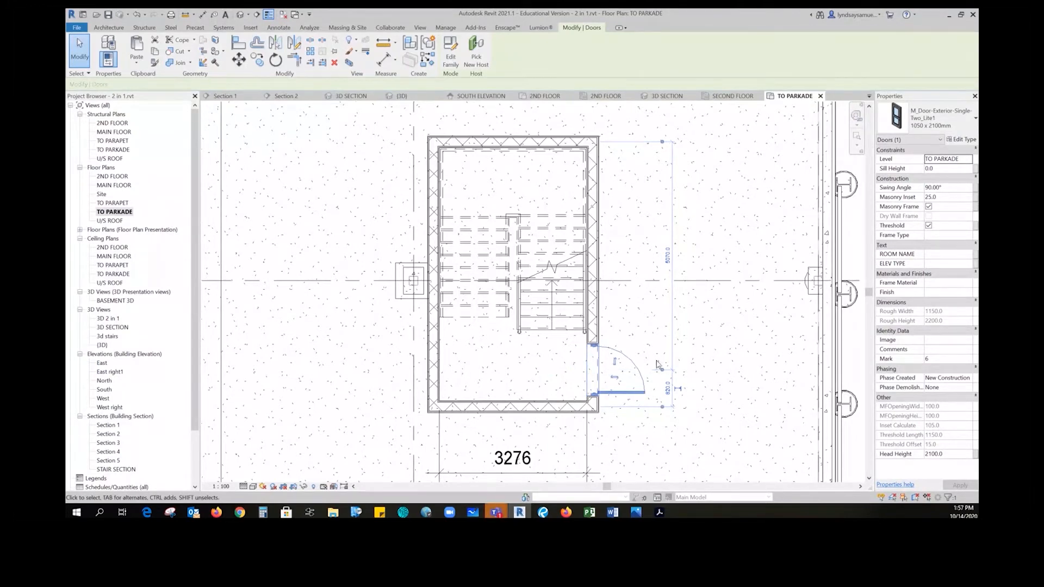
Flip the exit door of the upper-right shaft so that it swings into the stair shaft
scroll(476, 210, "down", 5)
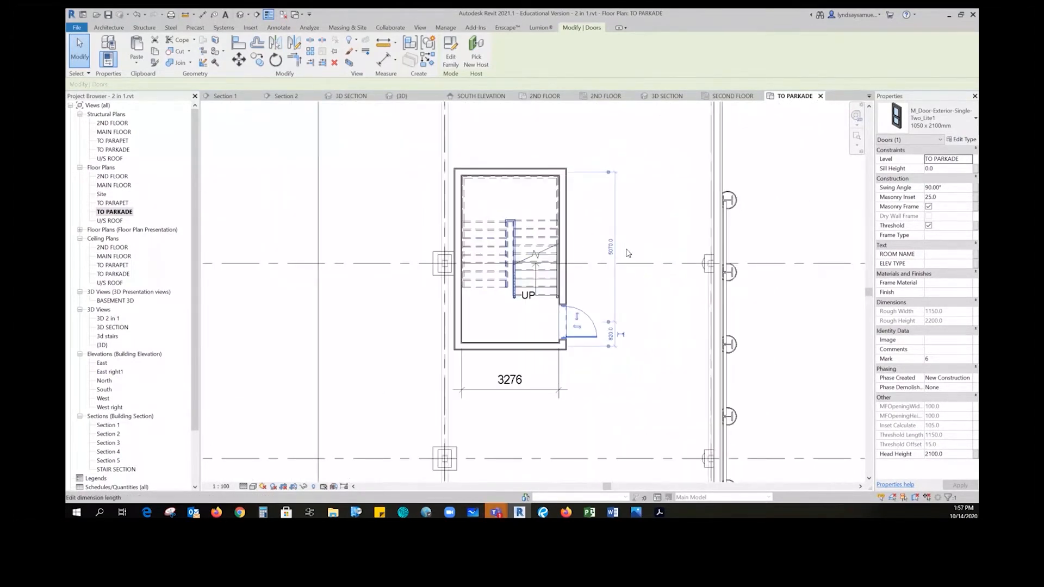
middle_click_drag(647, 267, 680, 270)
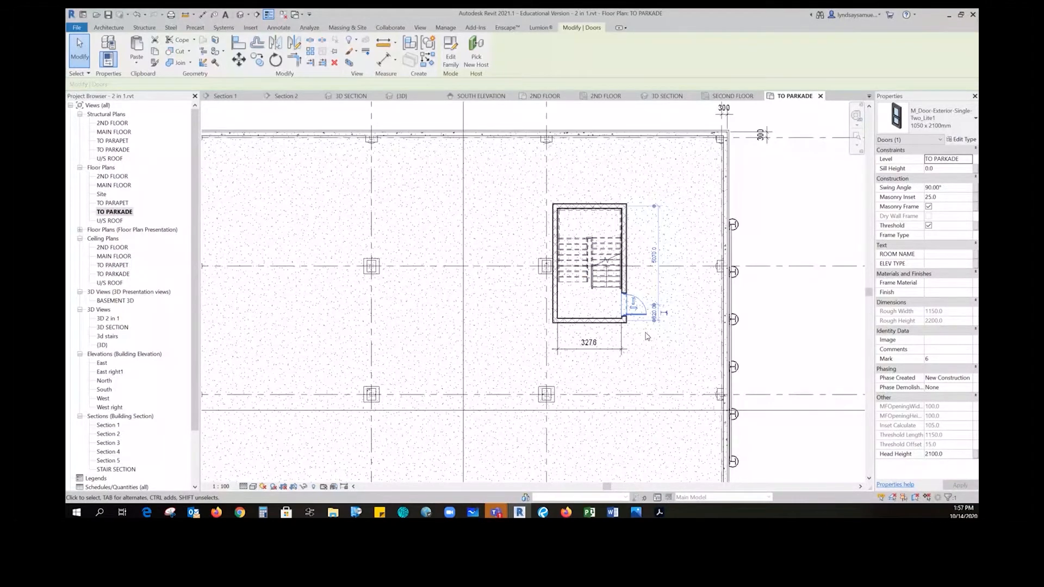
scroll(634, 308, "up", 5)
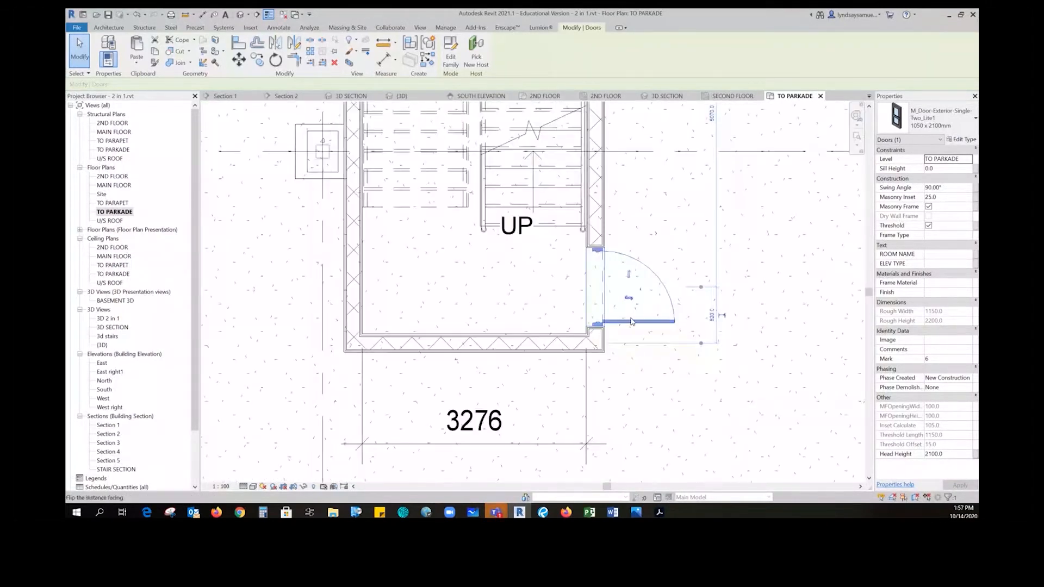
left_click(632, 321)
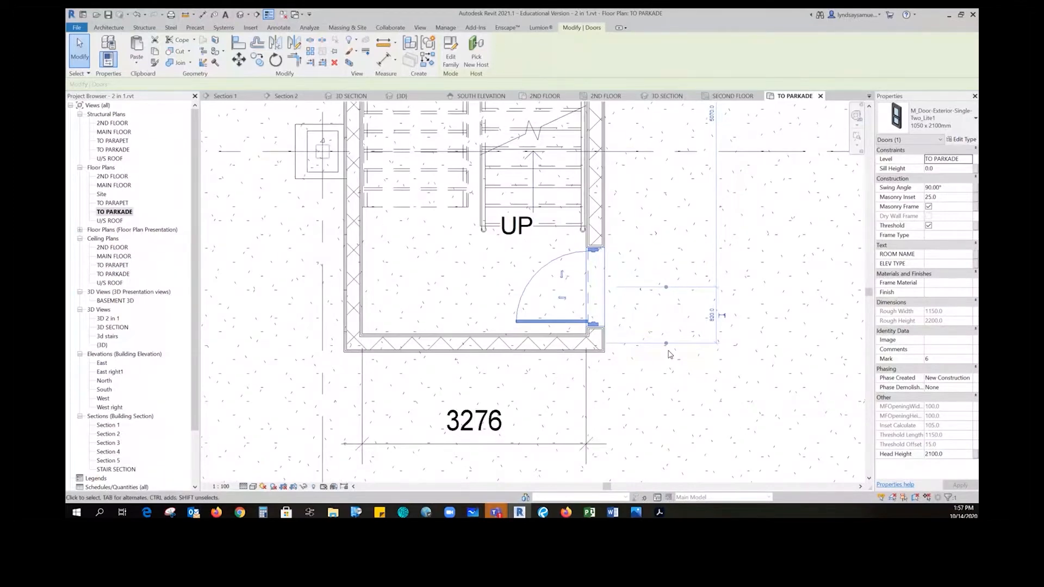
scroll(691, 347, "down", 2)
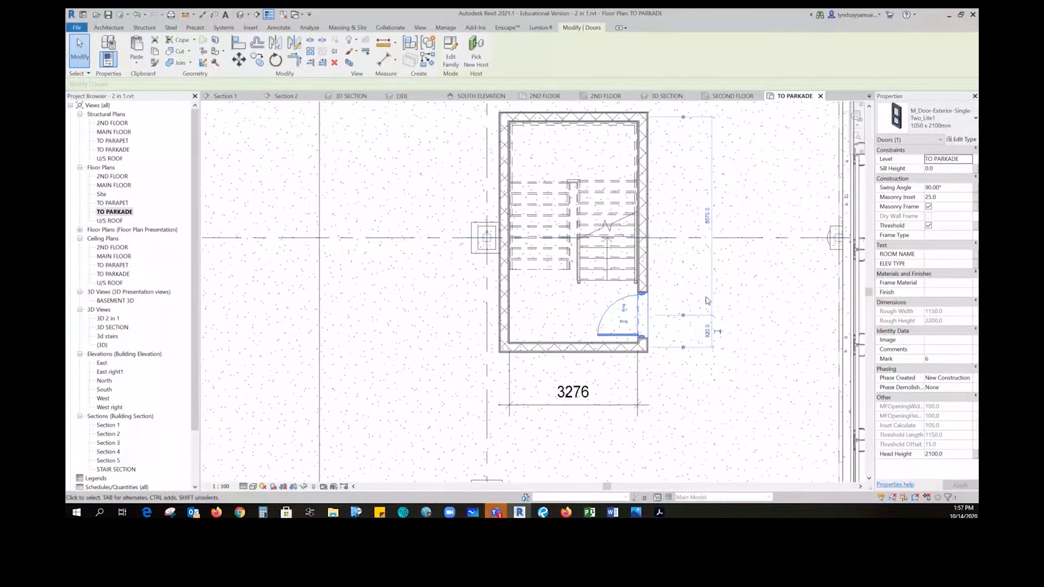
left_click(759, 303)
Examine the clearance between the exit door's inward swing and the lower end of the stair run and its railing
scroll(642, 288, "up", 3)
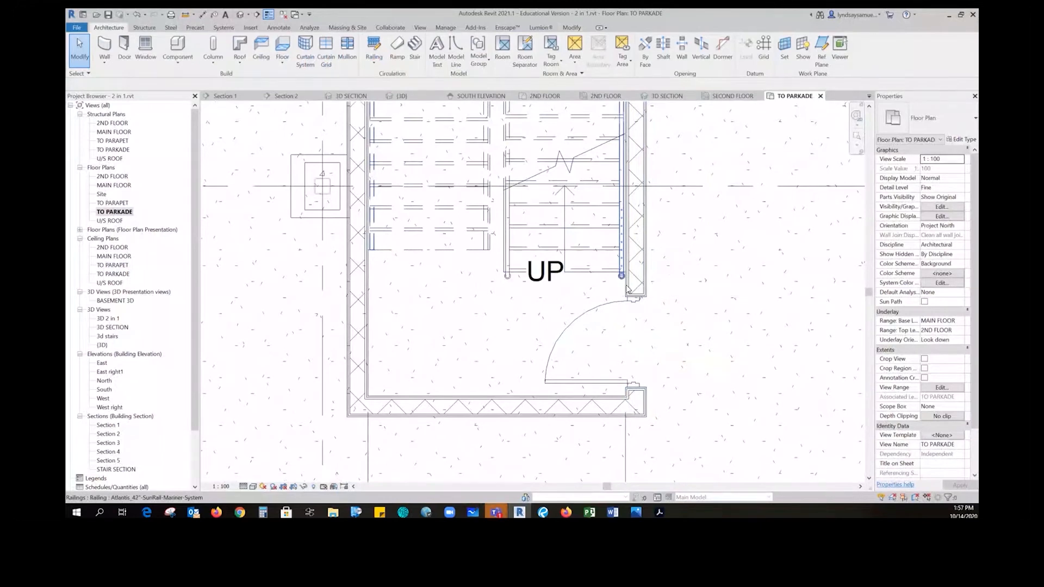
scroll(601, 310, "down", 1)
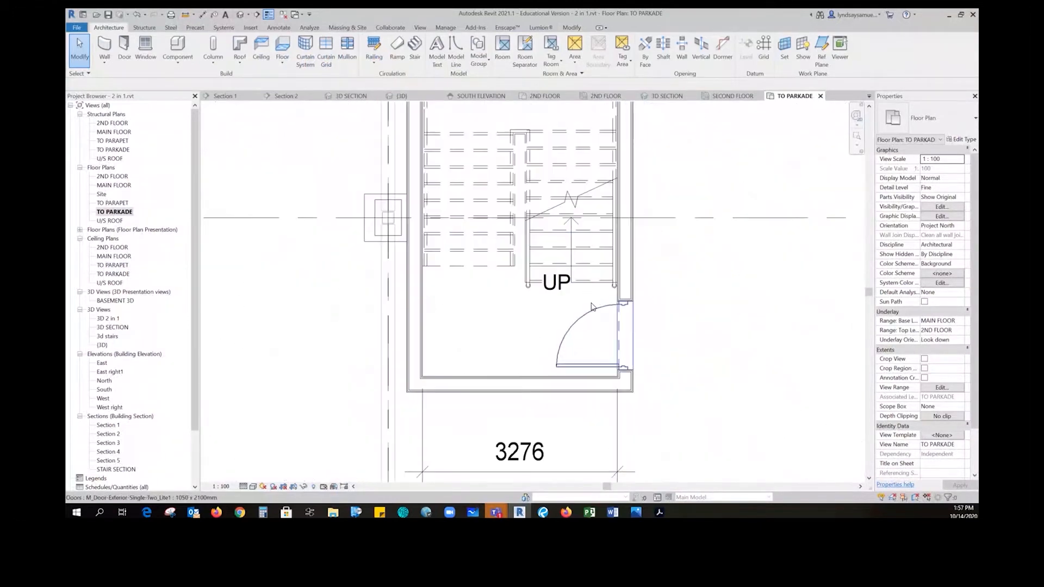
scroll(591, 302, "down", 1)
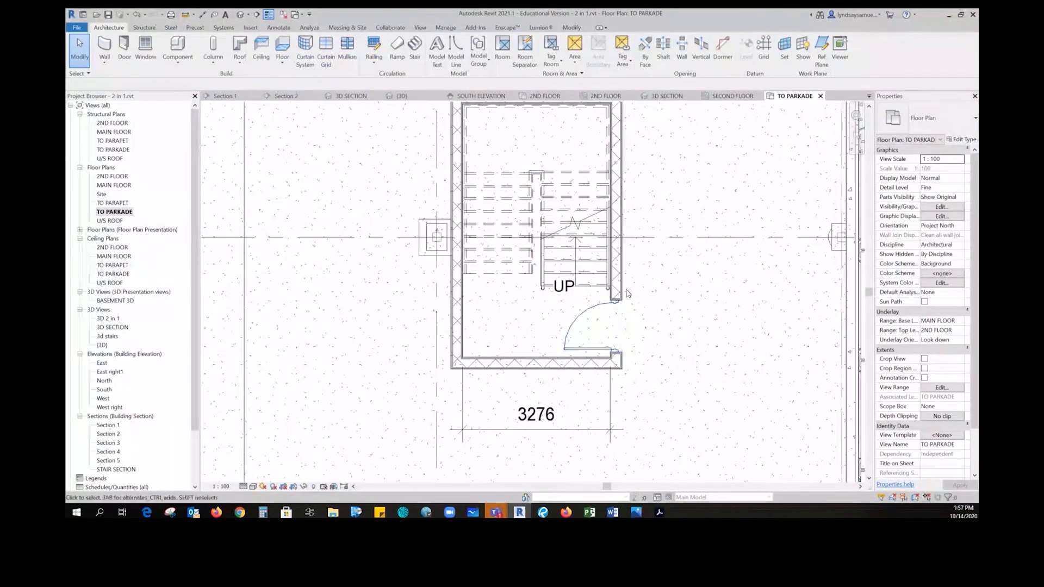
scroll(631, 296, "down", 1)
middle_click_drag(653, 306, 626, 322)
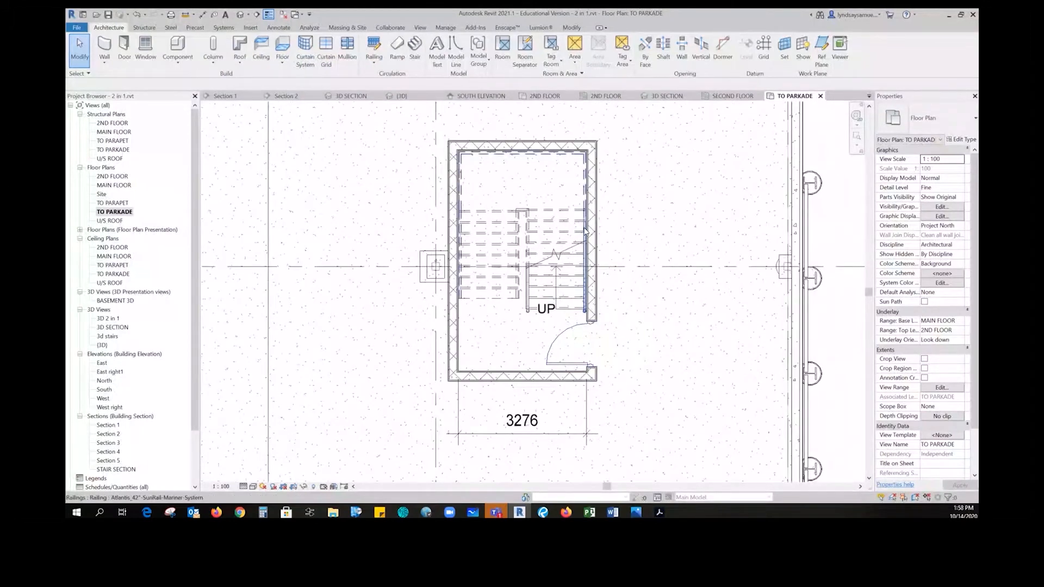
scroll(586, 309, "up", 4)
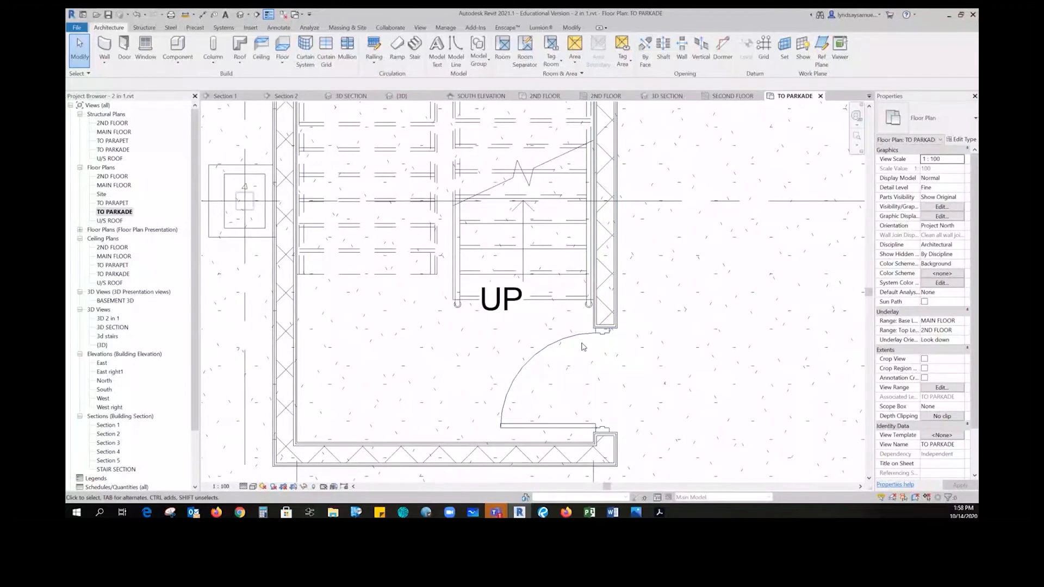
scroll(576, 291, "down", 2)
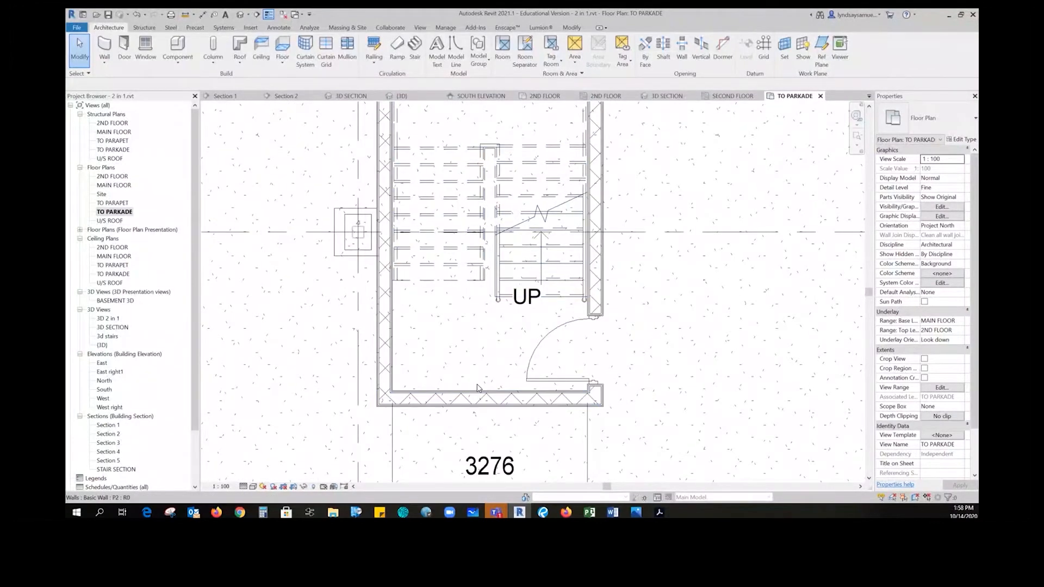
scroll(472, 359, "down", 2)
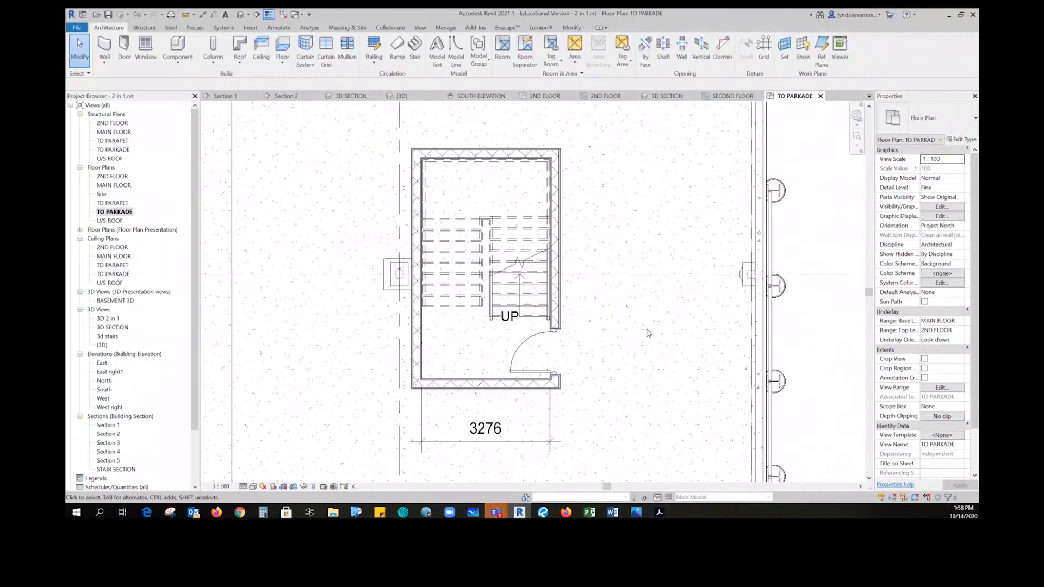
Draw a building section lengthwise through the shaft's right stair run, from below the shaft to above it, looking towards the left run
scroll(586, 331, "down", 1)
middle_click_drag(582, 333, 512, 329)
left_click(257, 14)
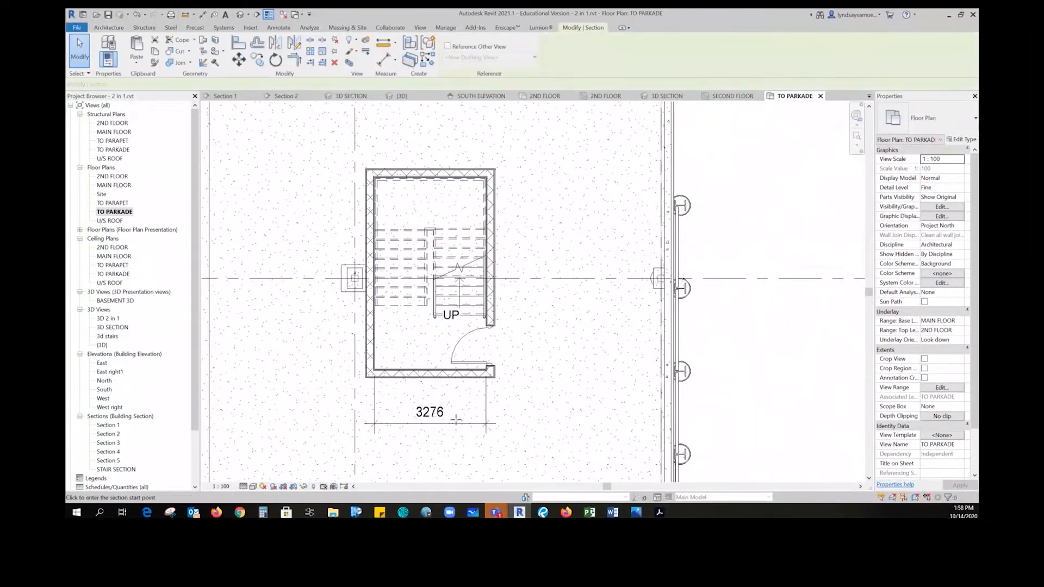
left_click(466, 437)
left_click(462, 146)
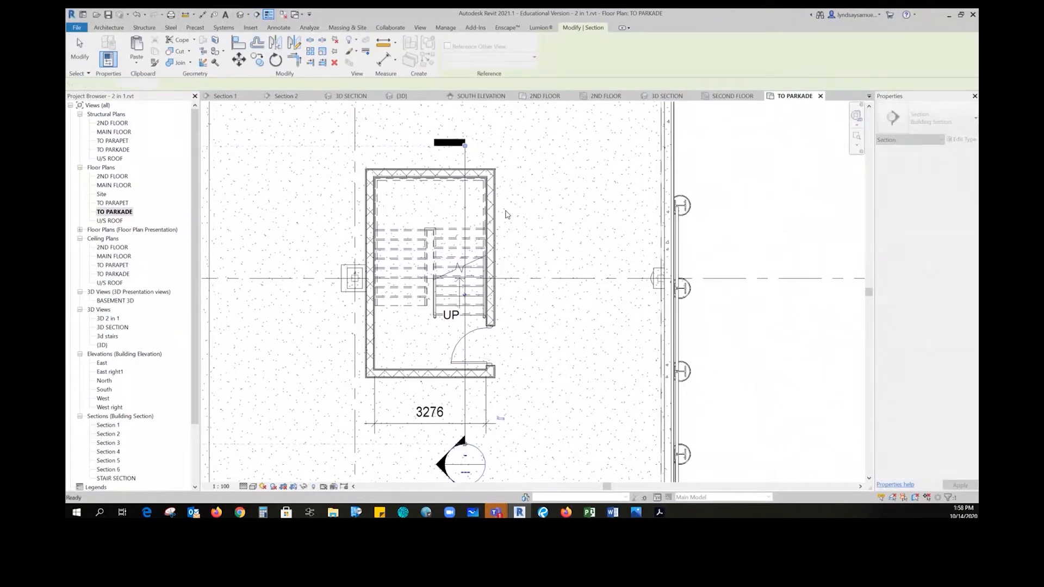
key("Escape")
Reduce the new section's view depth so that it ends just outside the shaft's left wall
scroll(539, 250, "down", 5)
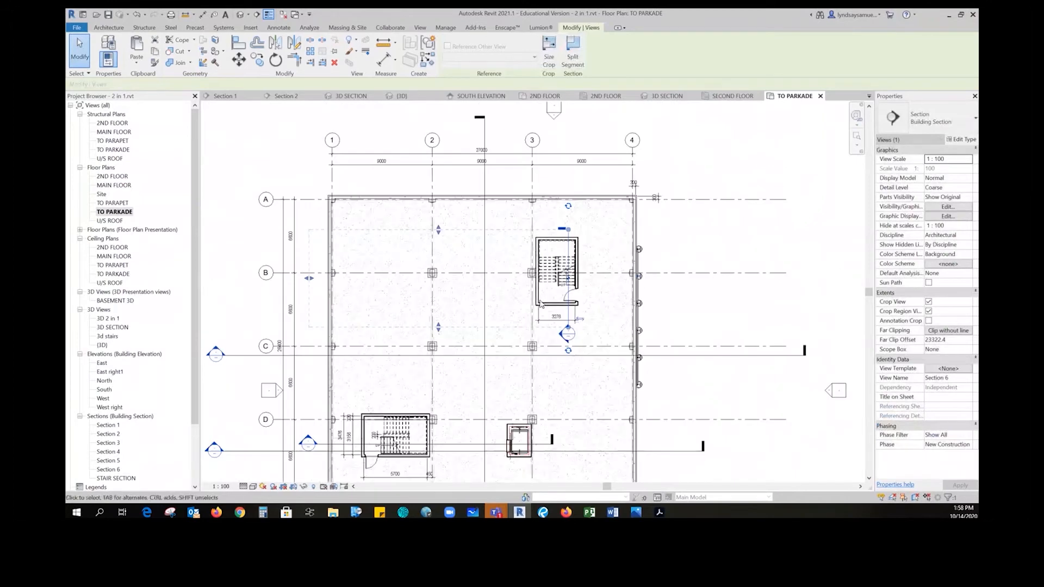
left_click_drag(309, 278, 526, 292)
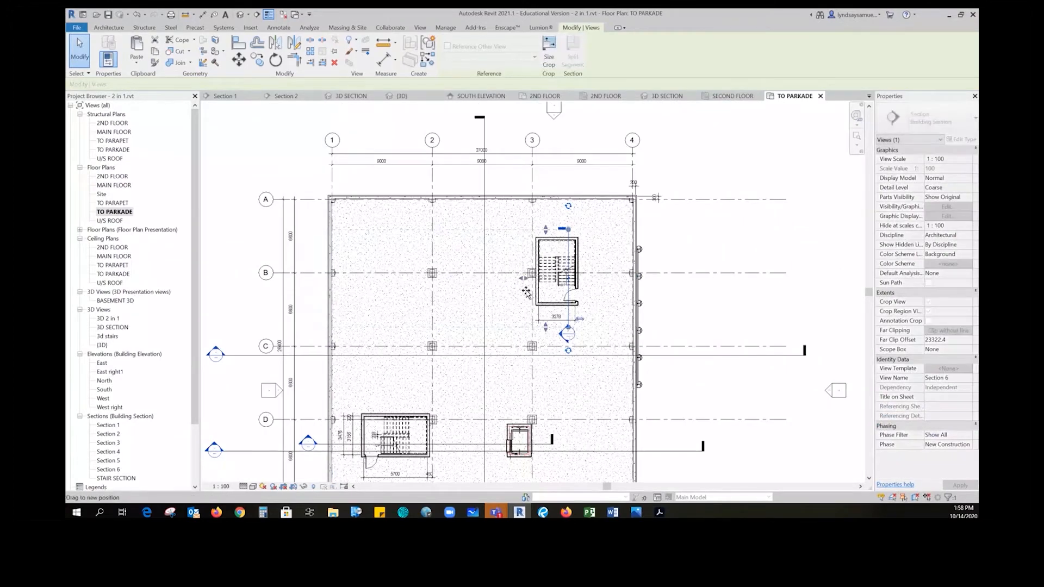
scroll(580, 294, "up", 5)
left_click(688, 342)
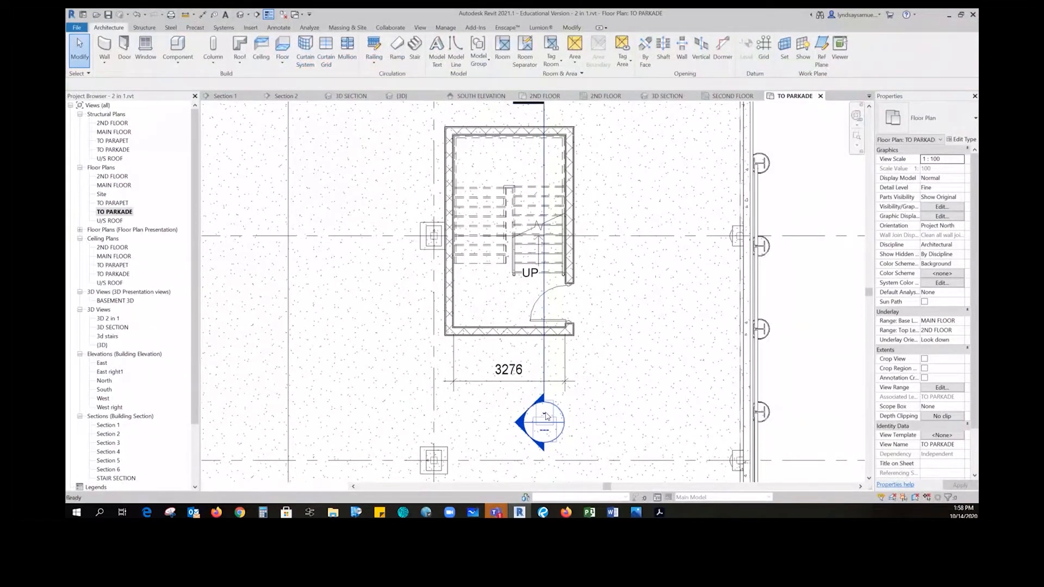
Open the new section through the stair shaft, set its detail level to Fine, and check the stair's base and top level constraints
double_click(546, 418)
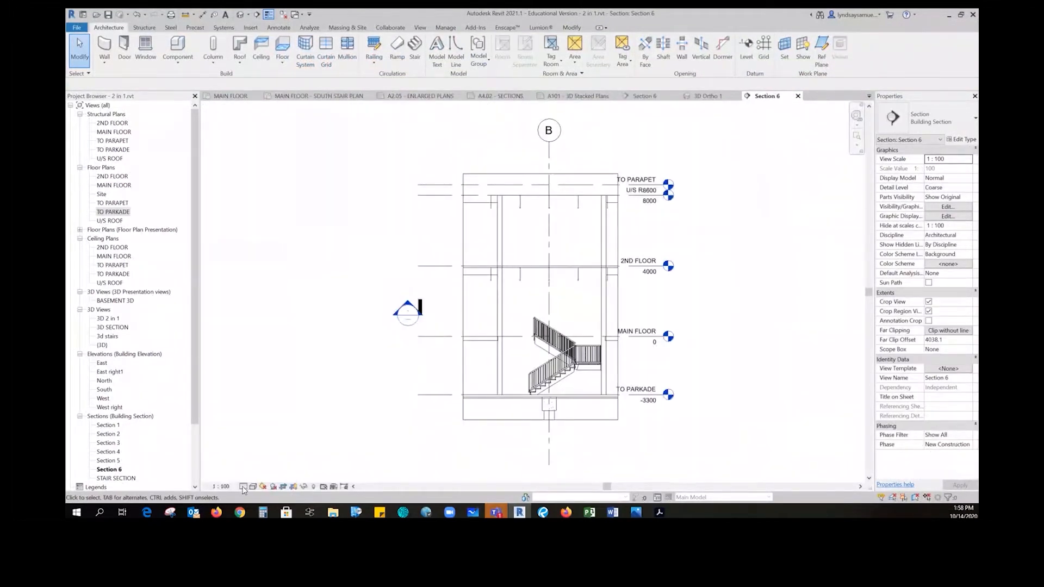
scroll(611, 396, "up", 3)
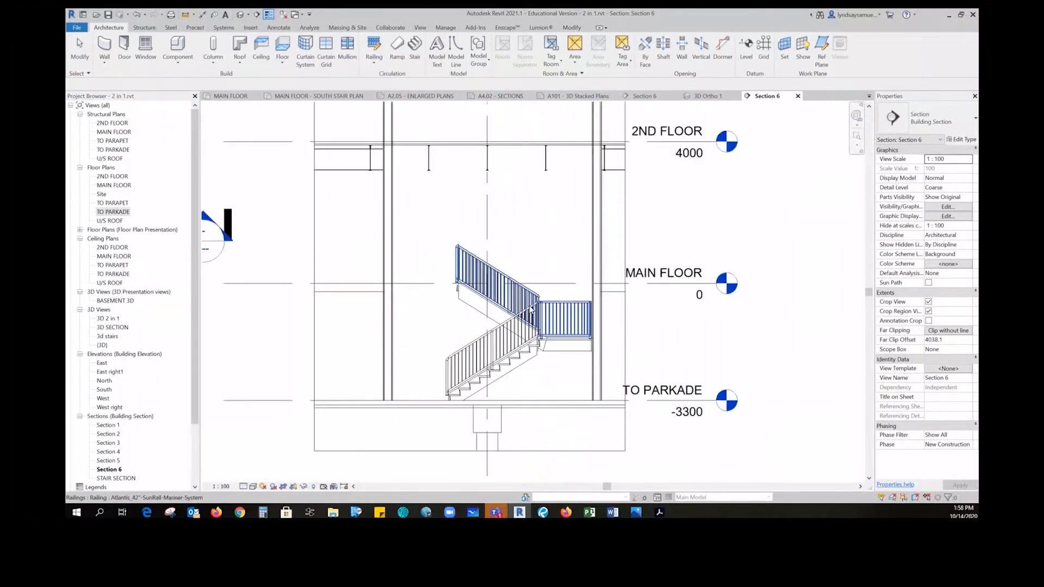
scroll(532, 310, "up", 2)
middle_click_drag(730, 362, 722, 340)
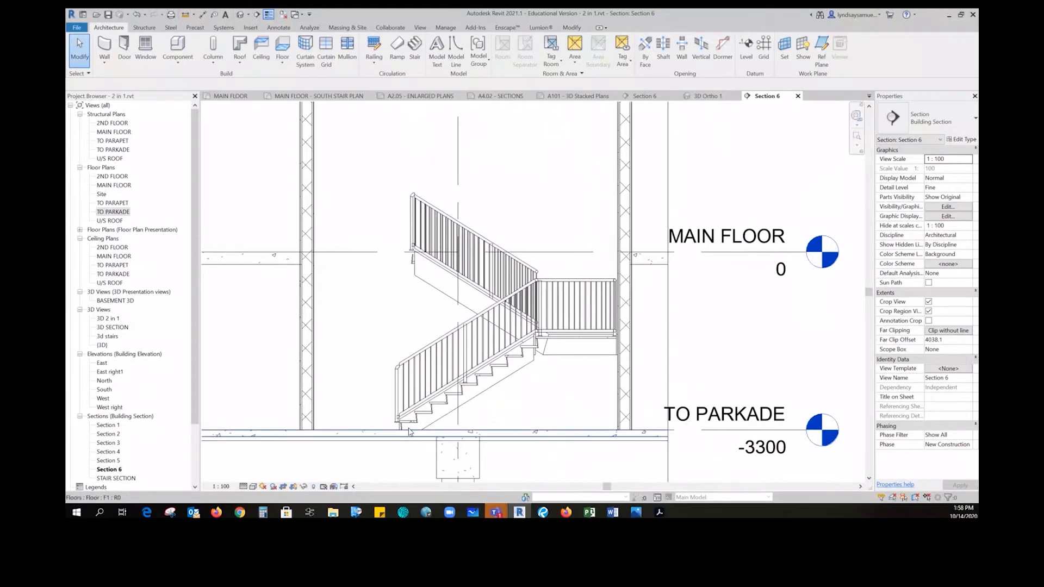
left_click(409, 427)
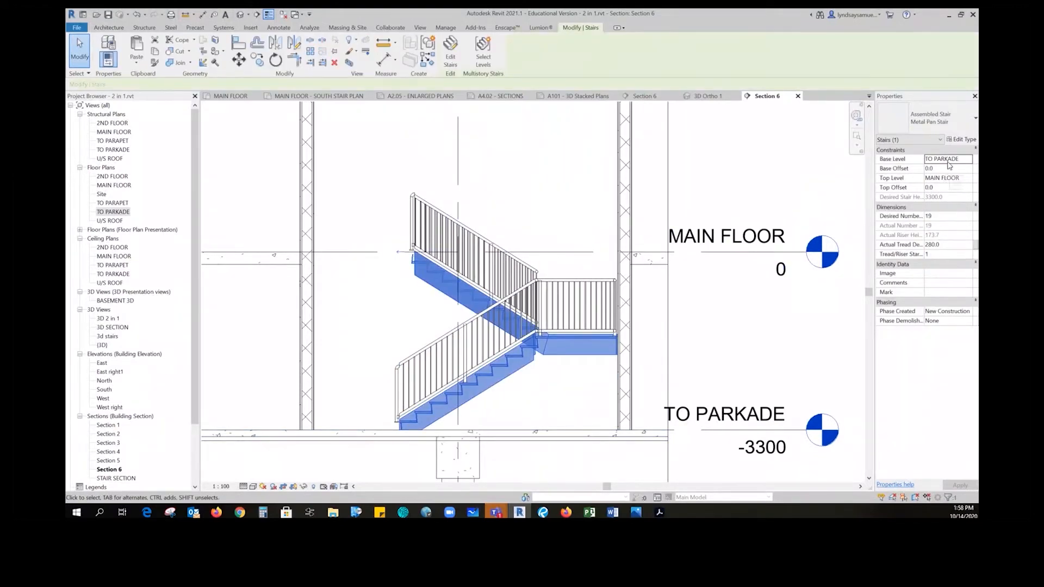
Select the main floor slab and show it in the MAIN FLOOR plan
left_click(276, 268)
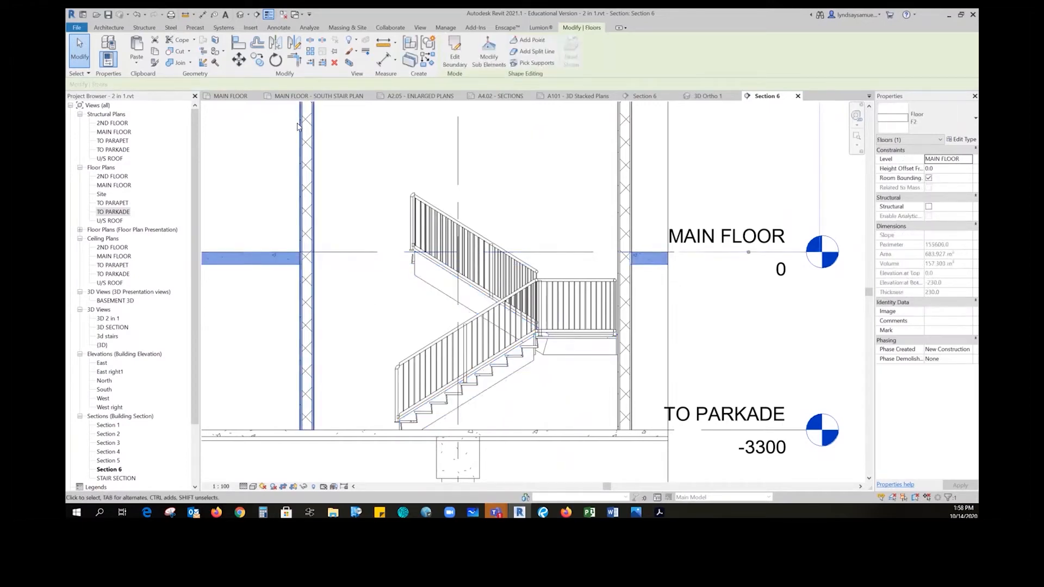
double_click(113, 186)
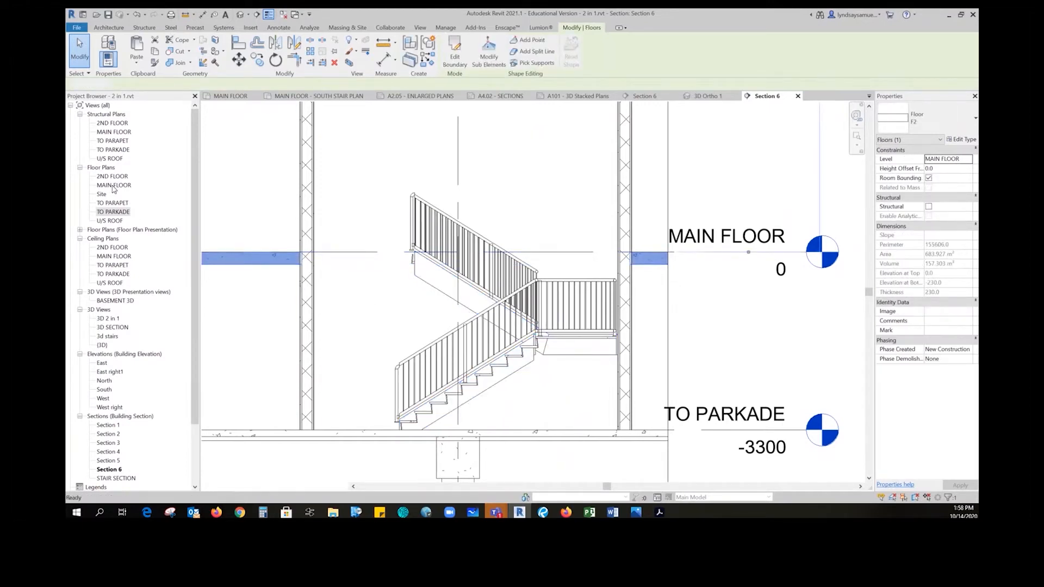
left_click(598, 323)
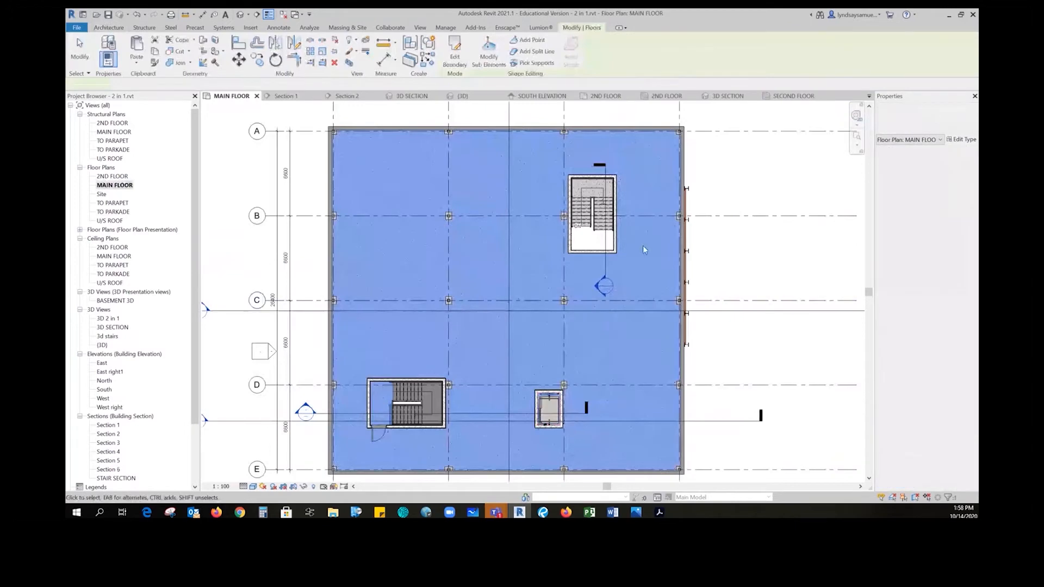
Edit the main floor slab's boundary and move the lower line of the stair opening near grid B to the wall's inner face
left_click(455, 53)
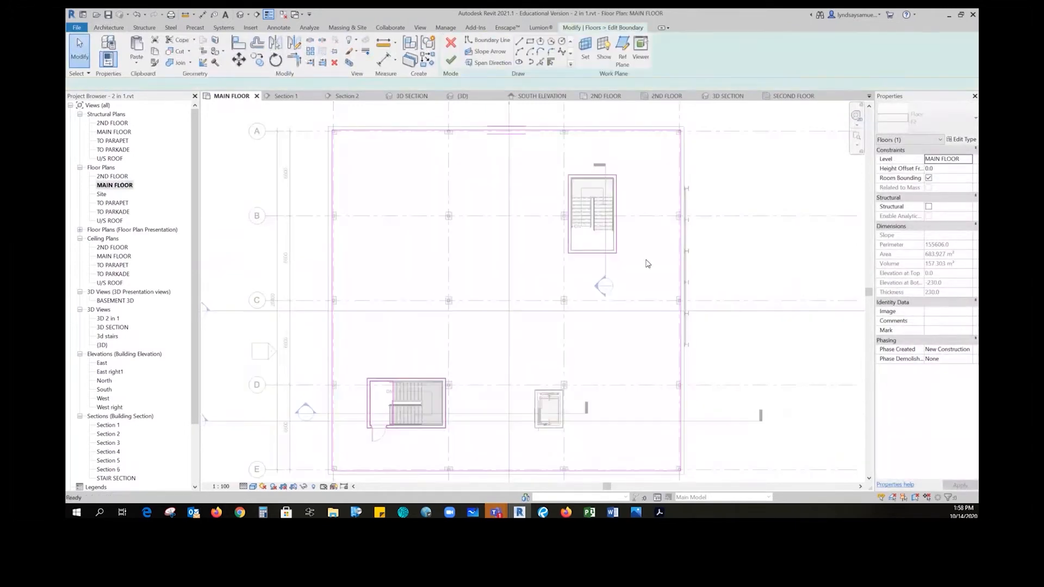
scroll(613, 222, "up", 5)
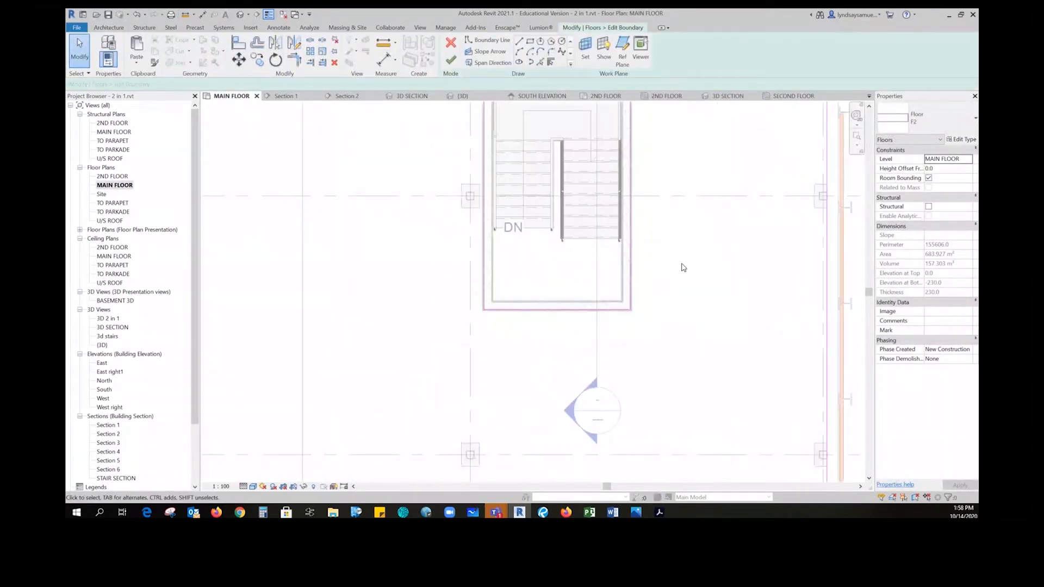
middle_click_drag(683, 268, 678, 347)
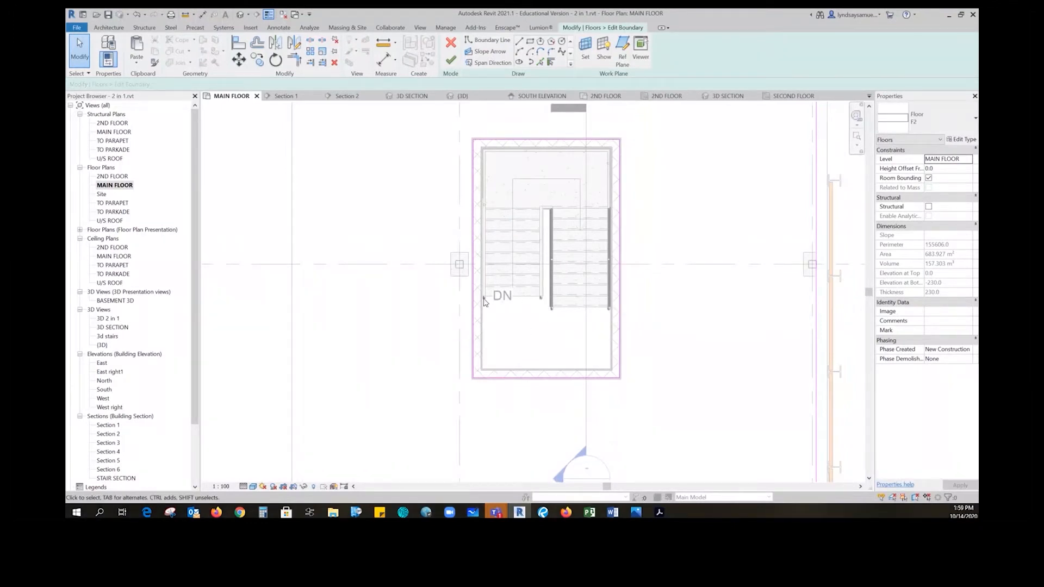
left_click(550, 62)
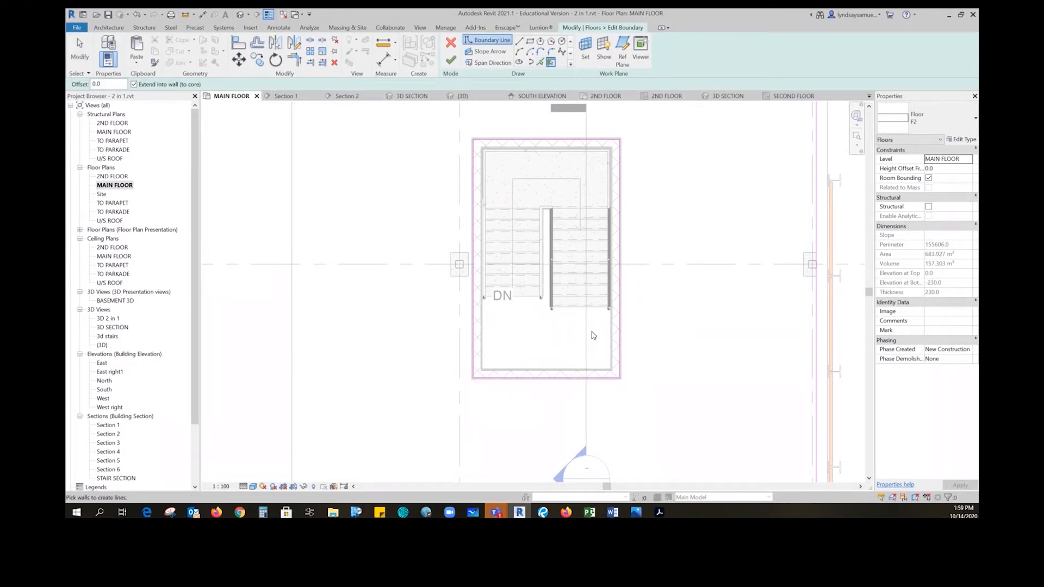
key("Escape")
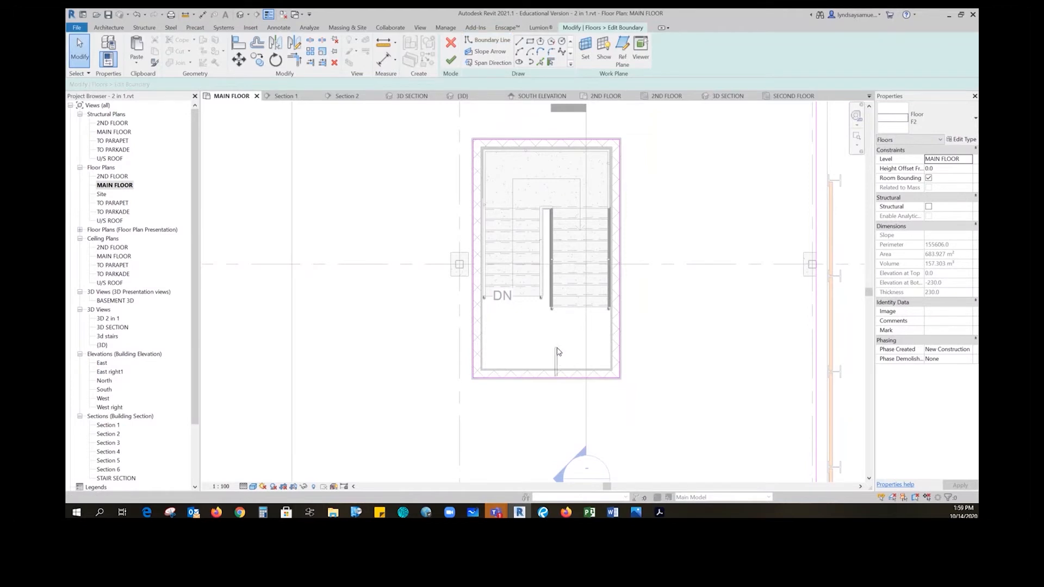
scroll(542, 393, "up", 5)
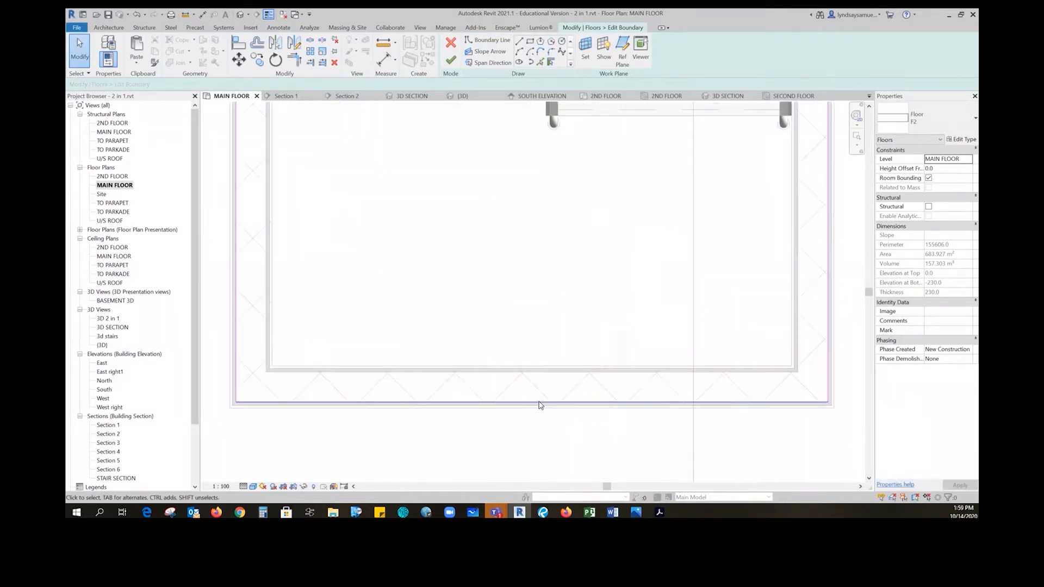
mouse_move(532, 404)
left_mouse_down()
mouse_move(522, 401)
mouse_move(522, 372)
left_mouse_up()
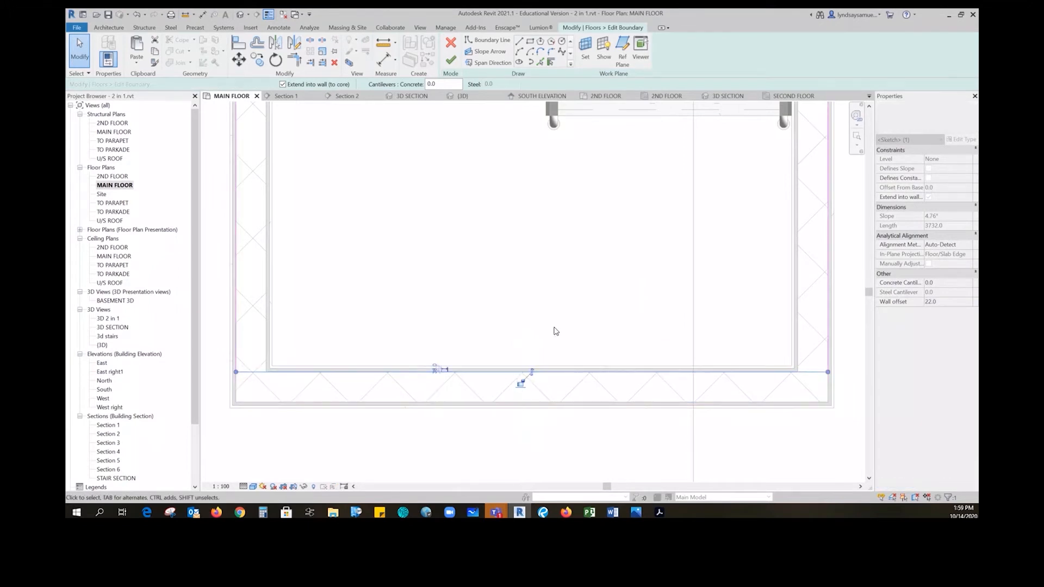
left_click(593, 328)
scroll(578, 330, "down", 2)
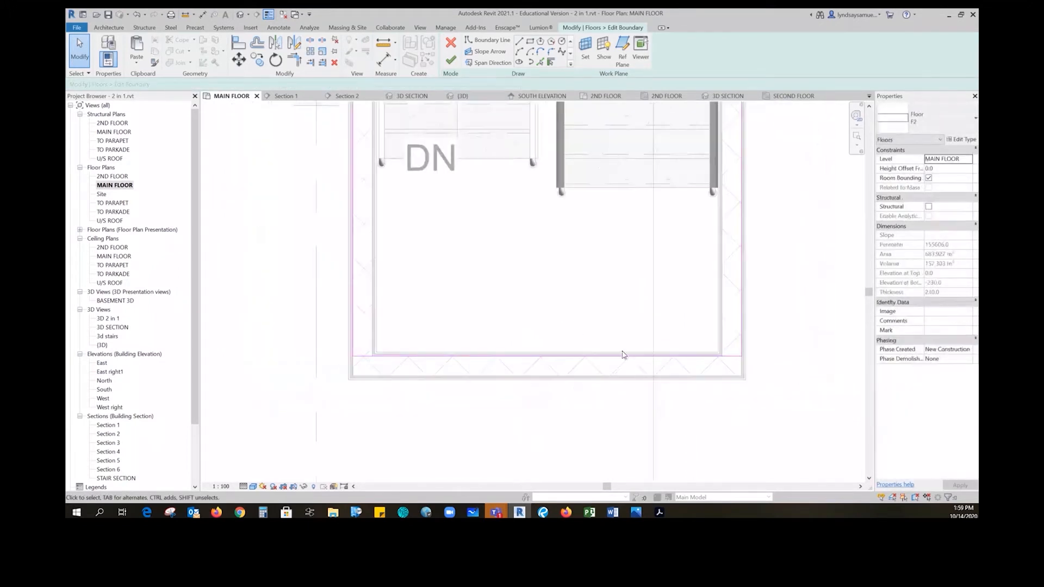
Copy the moved boundary line back to the outer face of the stair shaft's lower wall
left_click(258, 60)
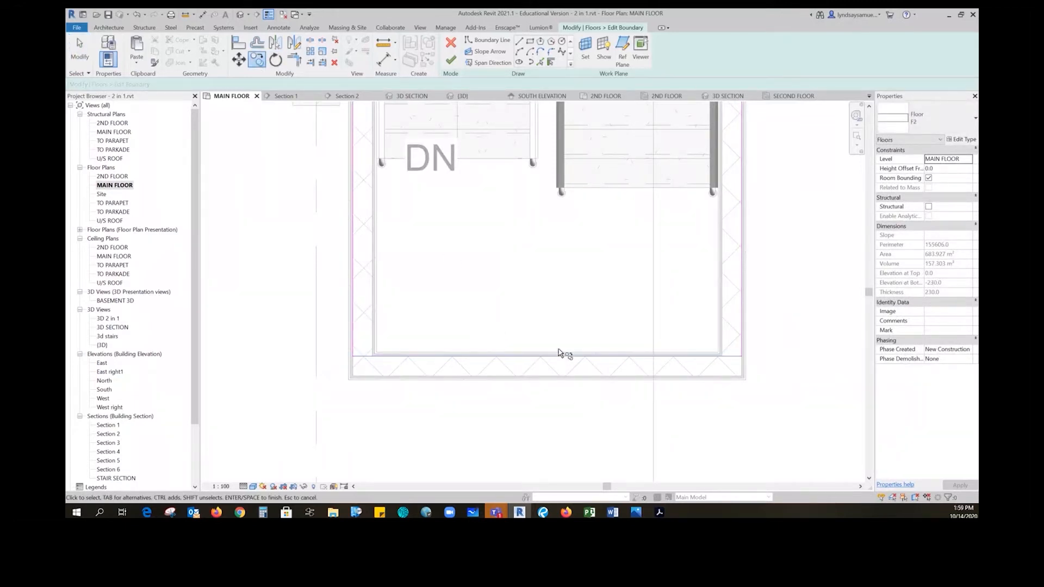
left_click(522, 357)
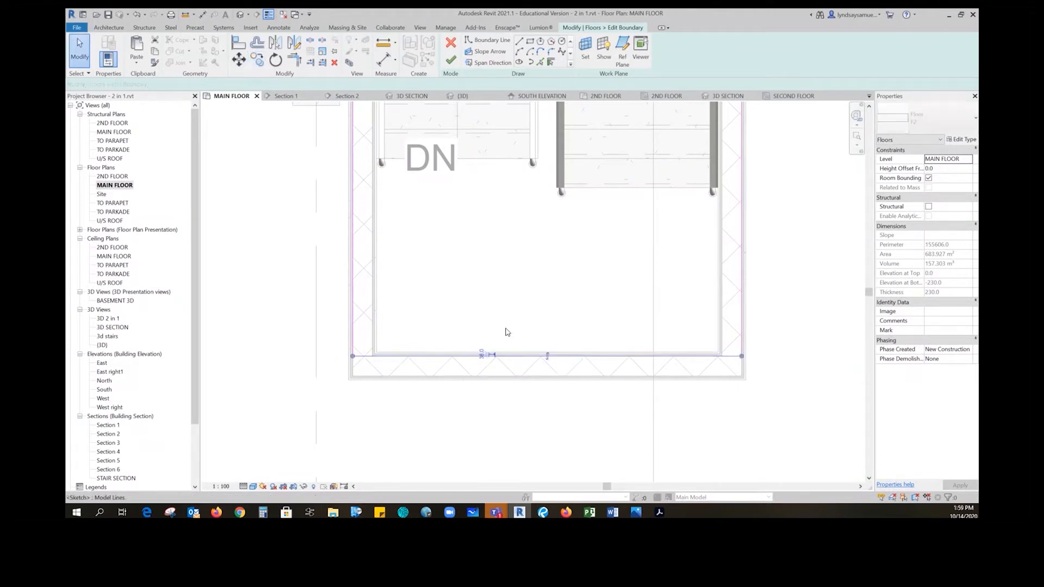
key("c")
key("o")
left_click(534, 357)
left_click(548, 375)
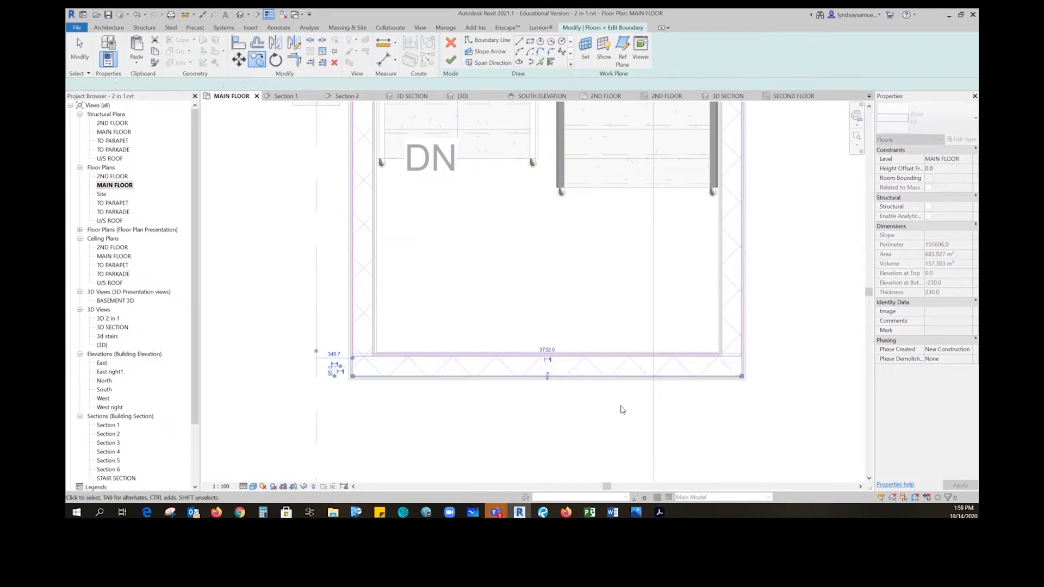
key("Escape")
scroll(520, 310, "down", 1)
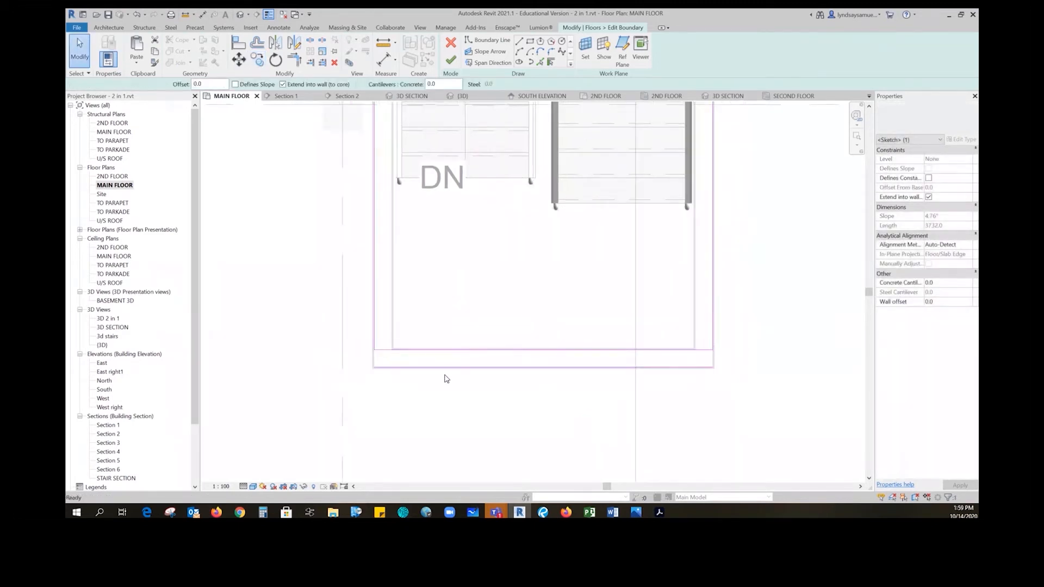
left_click(294, 59)
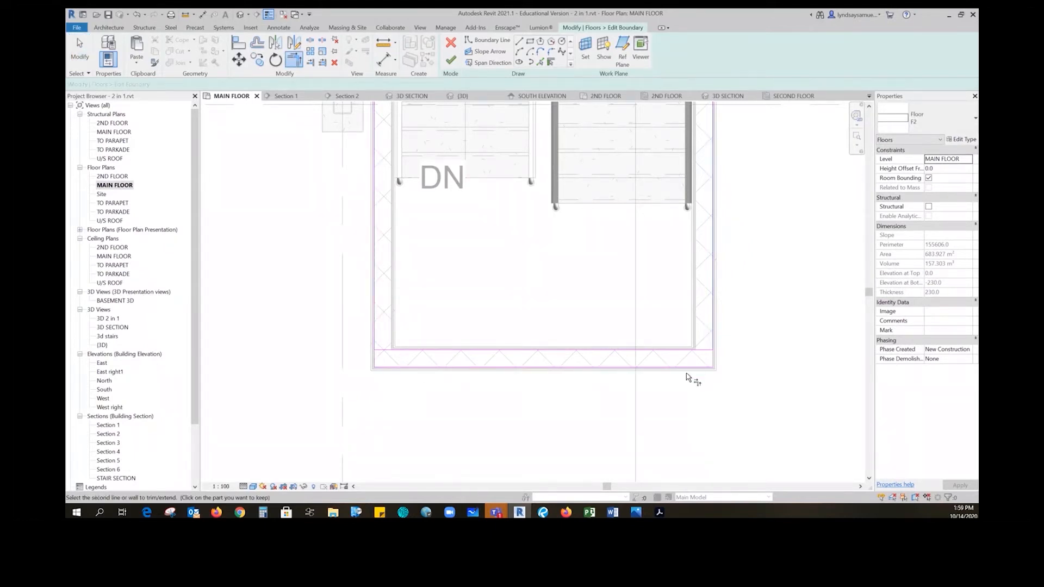
middle_click_drag(755, 310, 736, 354)
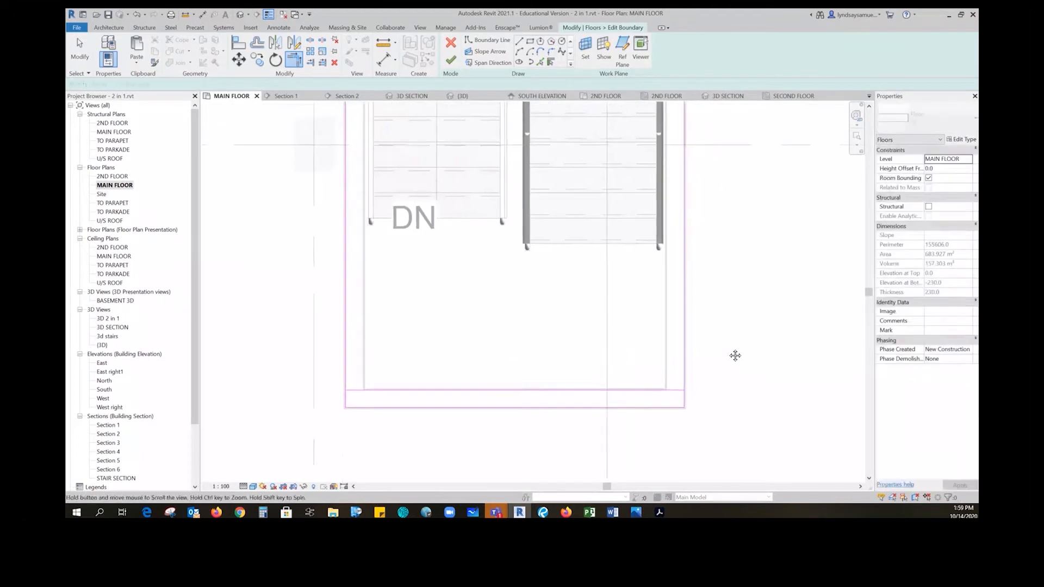
key("Escape")
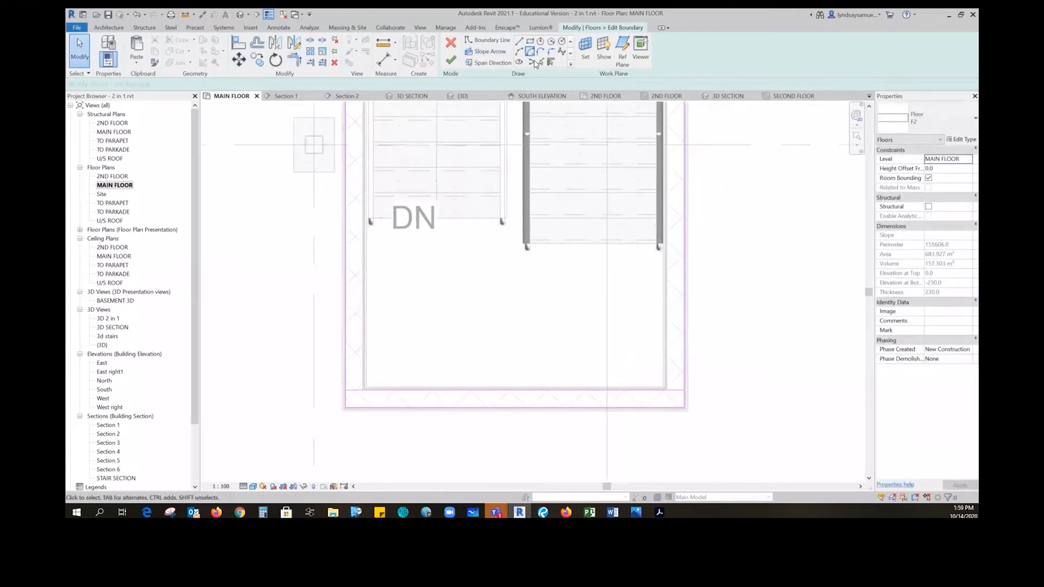
Create boundary lines from the DN flight's end and the left shaft wall, aligning the wall line with its inner face
left_click(540, 62)
left_click(467, 220)
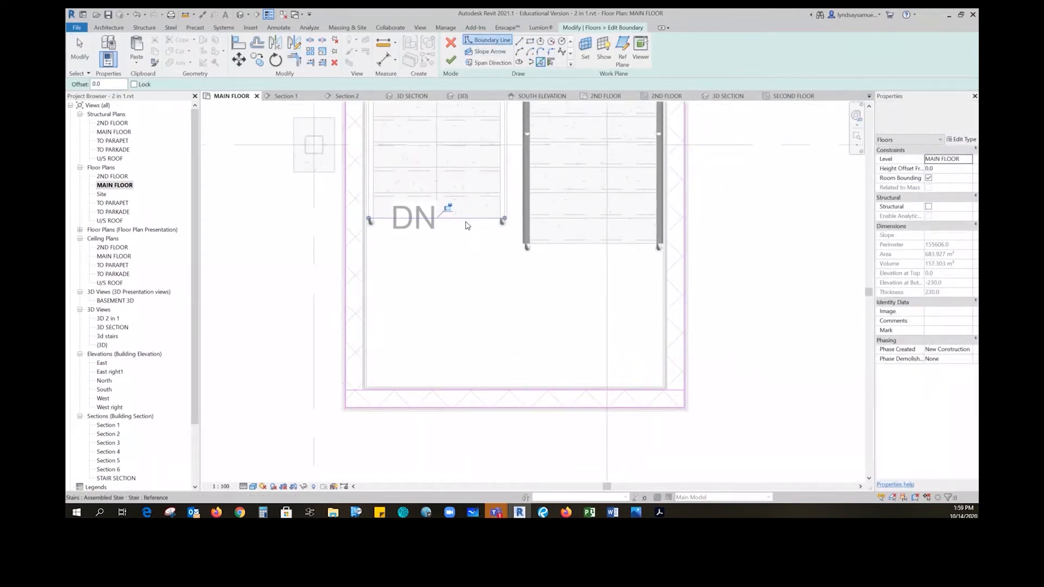
left_click(357, 190)
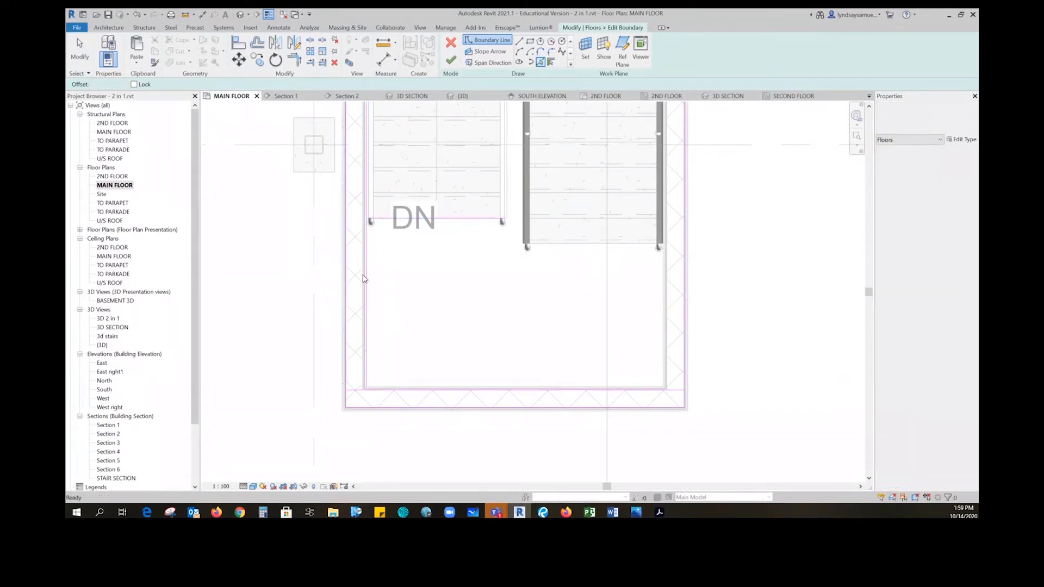
scroll(361, 273, "up", 3)
key("Escape")
left_click(372, 262)
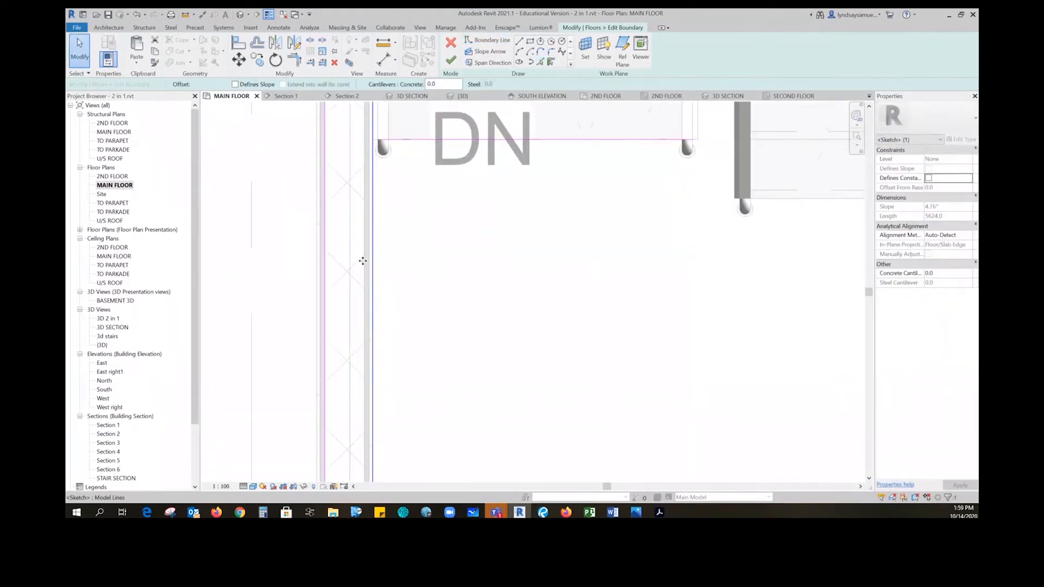
left_click(367, 262)
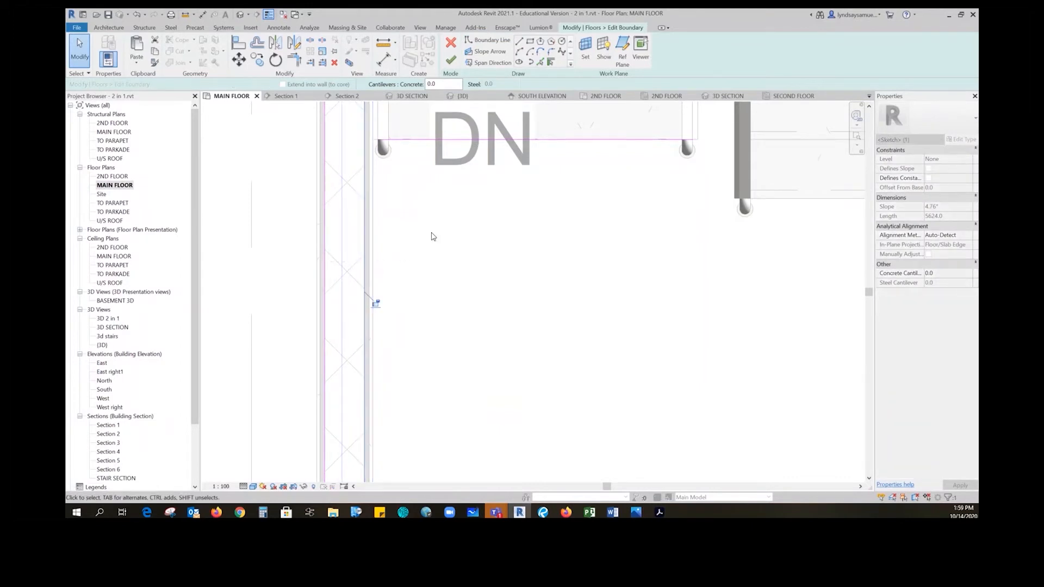
scroll(429, 234, "down", 4)
middle_click_drag(435, 271, 436, 269)
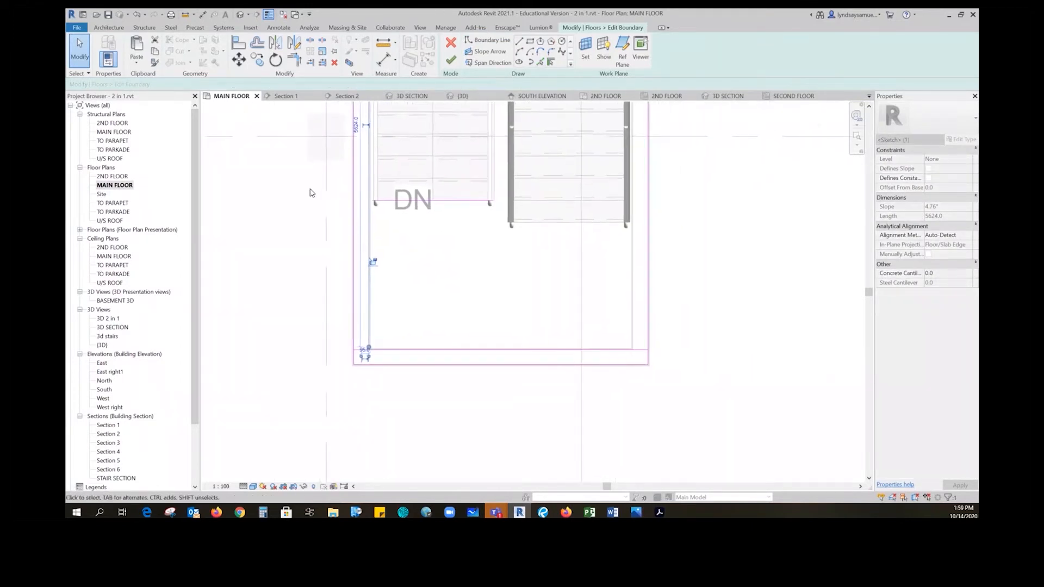
Trim the left inner wall line to corners with the DN flight's end line and the landing's lower line
left_click(294, 60)
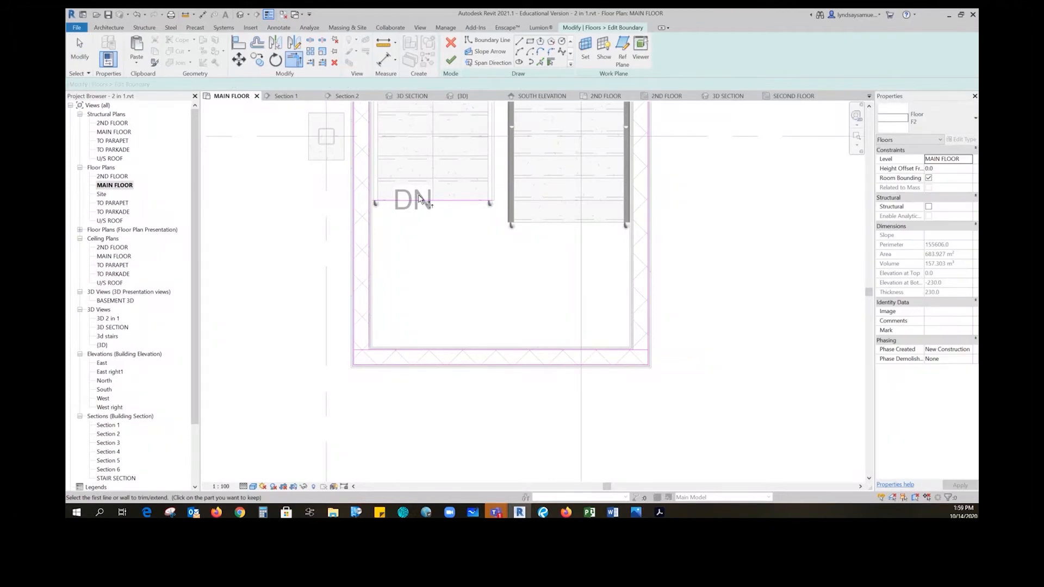
left_click(370, 234)
left_click(398, 202)
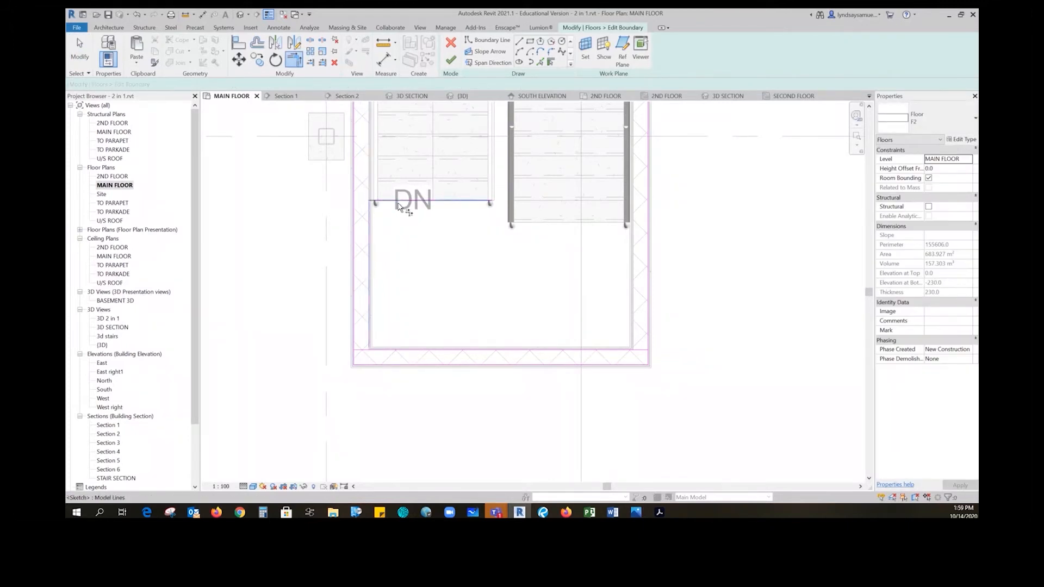
left_click(404, 350)
left_click(371, 335)
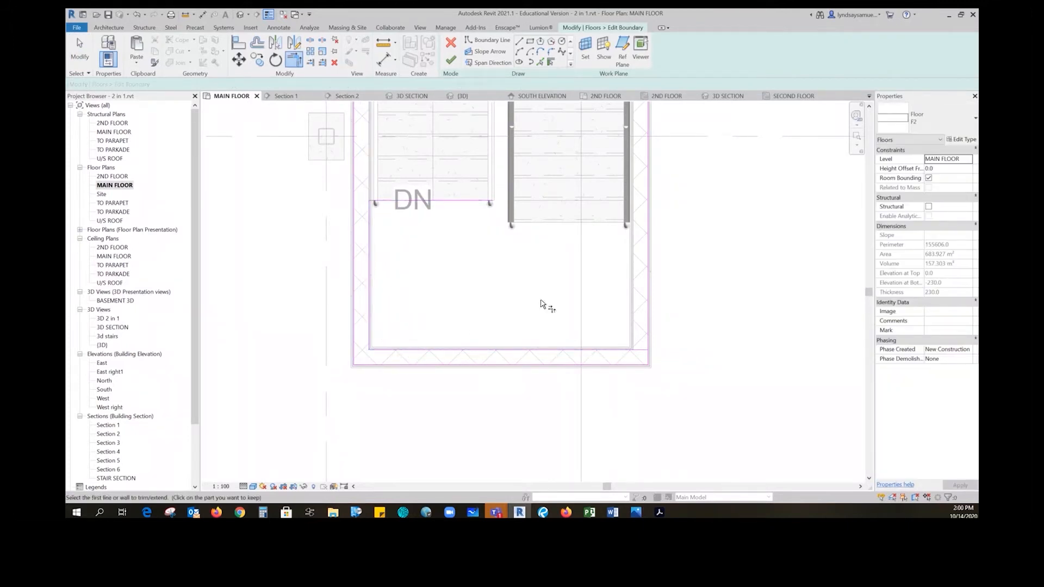
Create boundary lines from the right flight's end and the right shaft wall, moving the wall line to its inner face
left_click(541, 63)
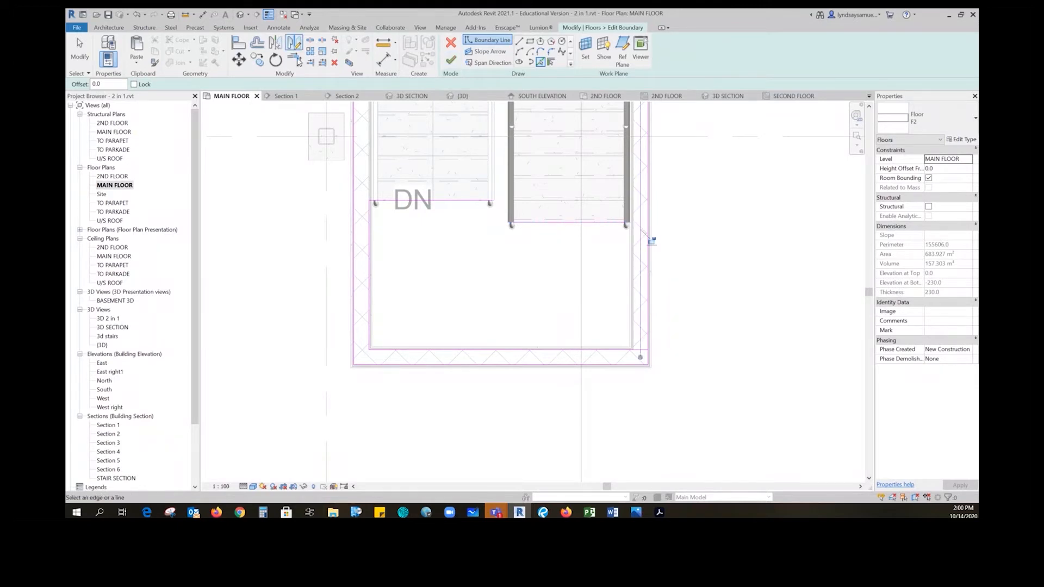
key("Escape")
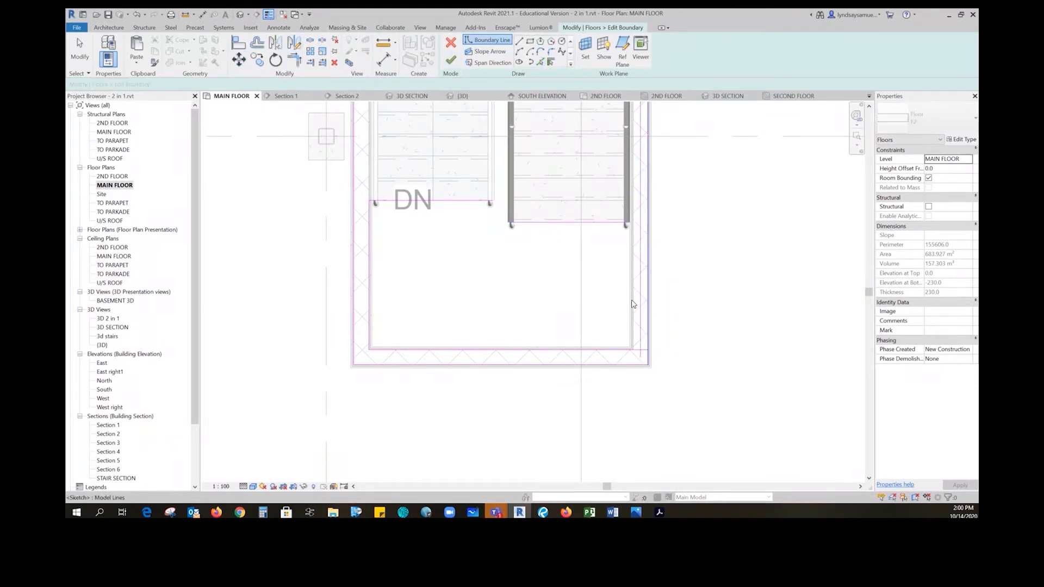
key("Escape")
left_click(642, 294)
mouse_move(639, 272)
left_mouse_down()
mouse_move(619, 272)
mouse_move(636, 272)
left_mouse_up()
Trim the right inner wall line to corners with the right flight's end line and the landing's lower line
left_click(296, 61)
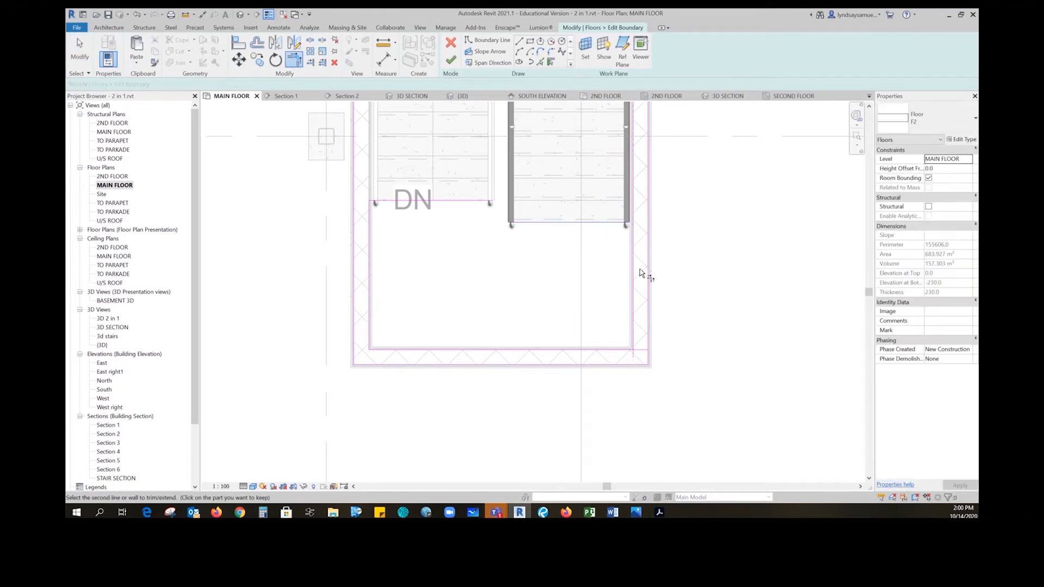
left_click(630, 291)
left_click(611, 352)
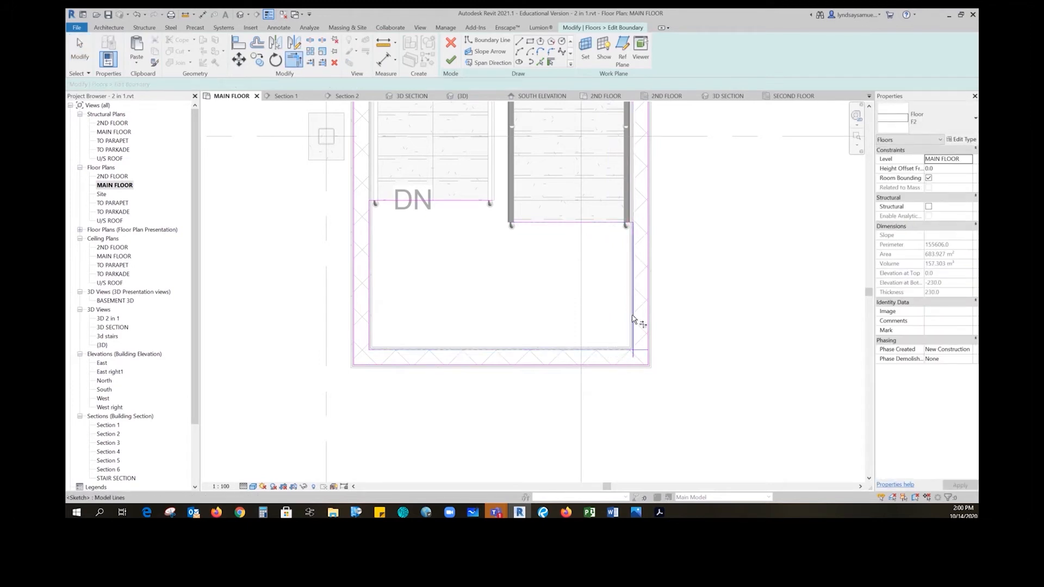
Create a boundary line along the right flight's left side and trim it to a corner with the DN flight's end line
left_click(540, 64)
scroll(517, 196, "up", 4)
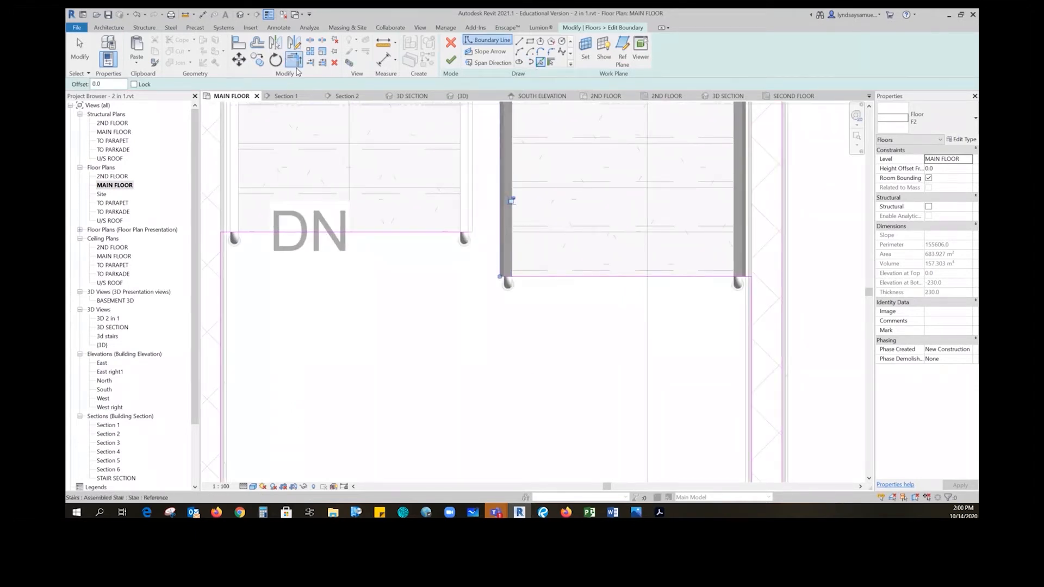
key("t")
key("r")
left_click(413, 232)
left_click(502, 253)
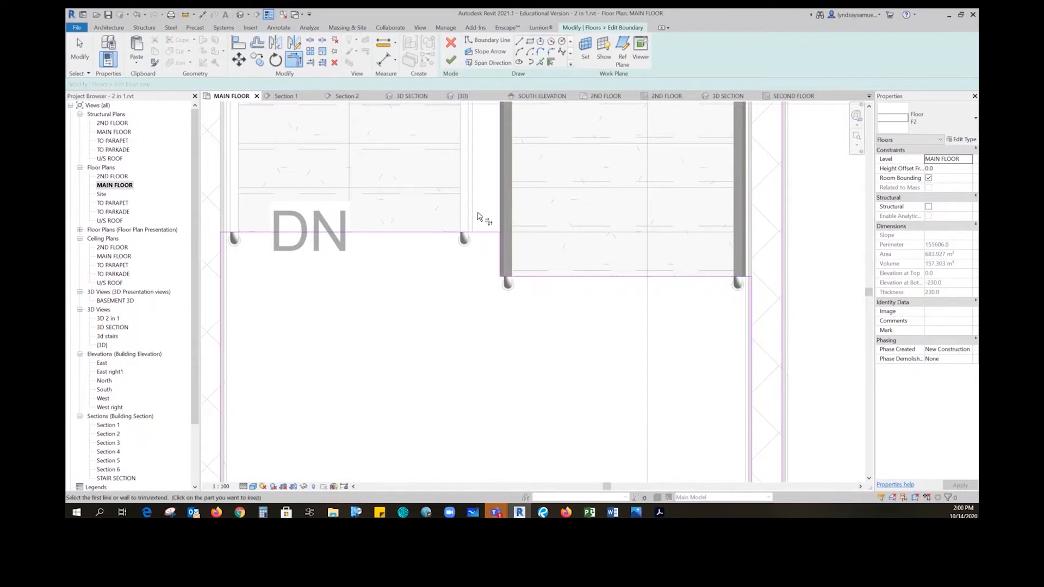
scroll(480, 158, "down", 3)
scroll(480, 157, "down", 2)
middle_click_drag(624, 207, 662, 270)
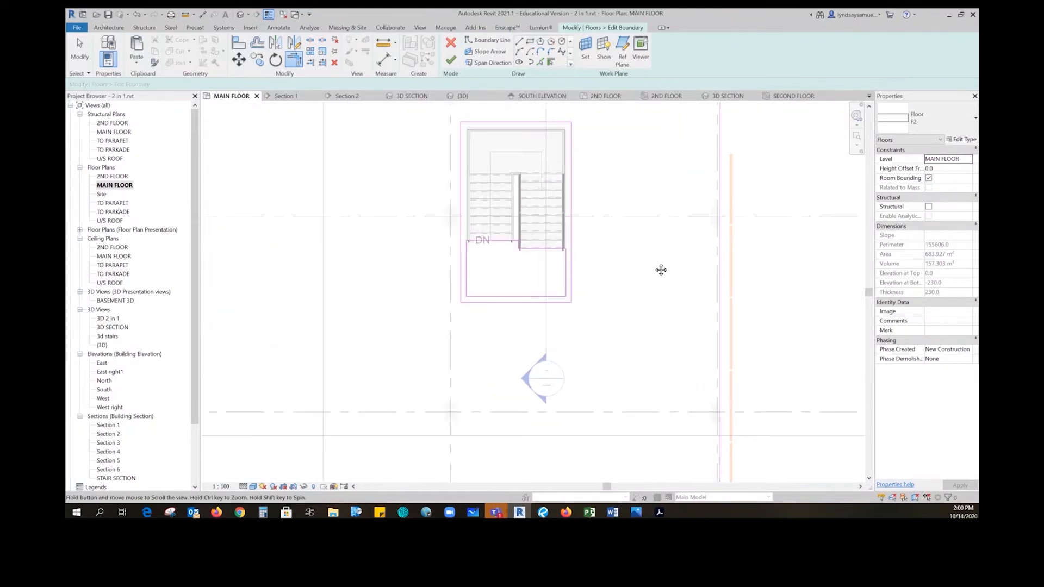
key("Escape")
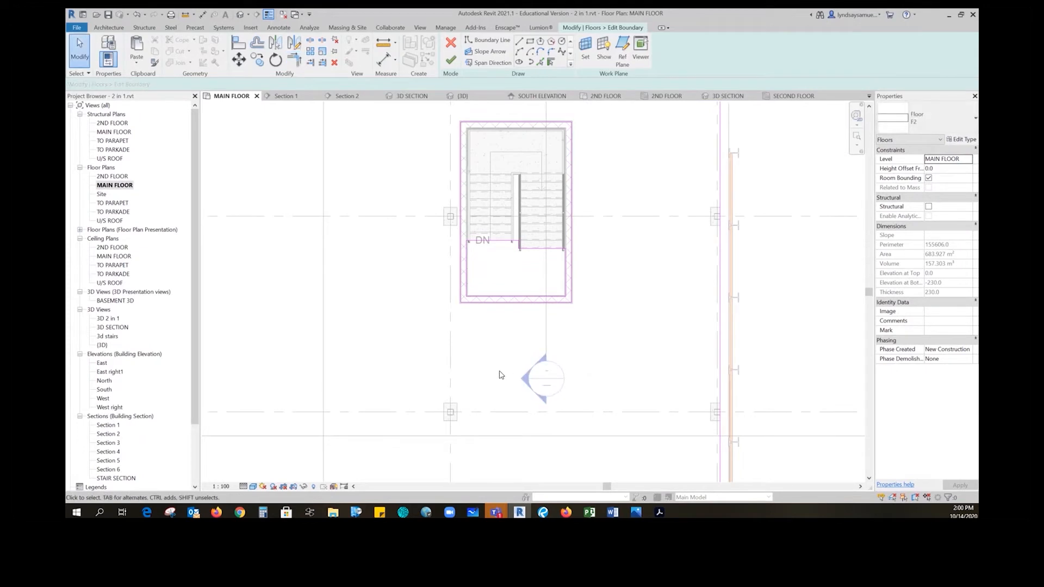
Draw two short horizontal boundary lines across the left shaft wall beside the landing, one near each end of it
scroll(452, 293, "up", 3)
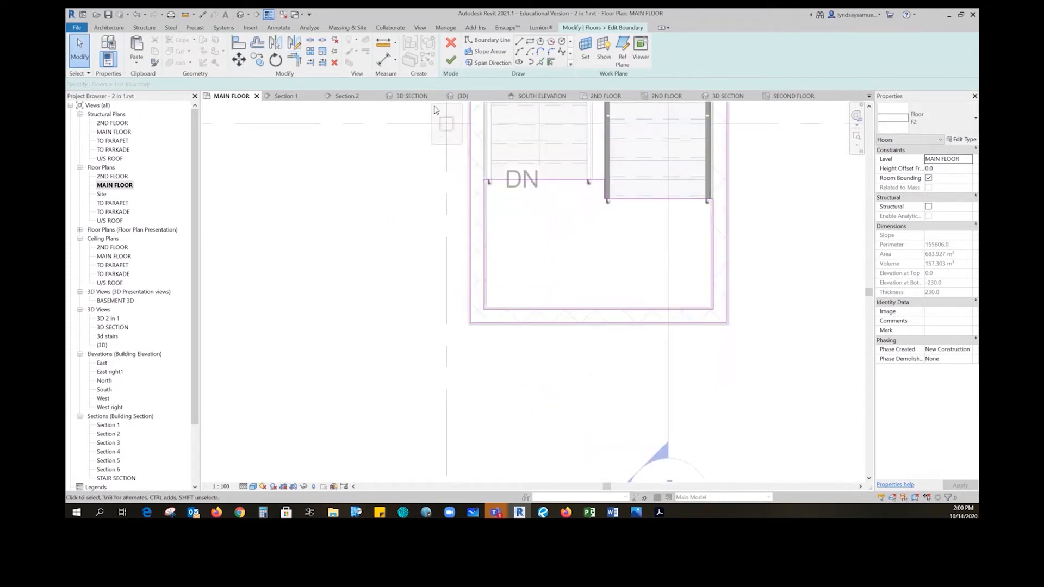
left_click(519, 41)
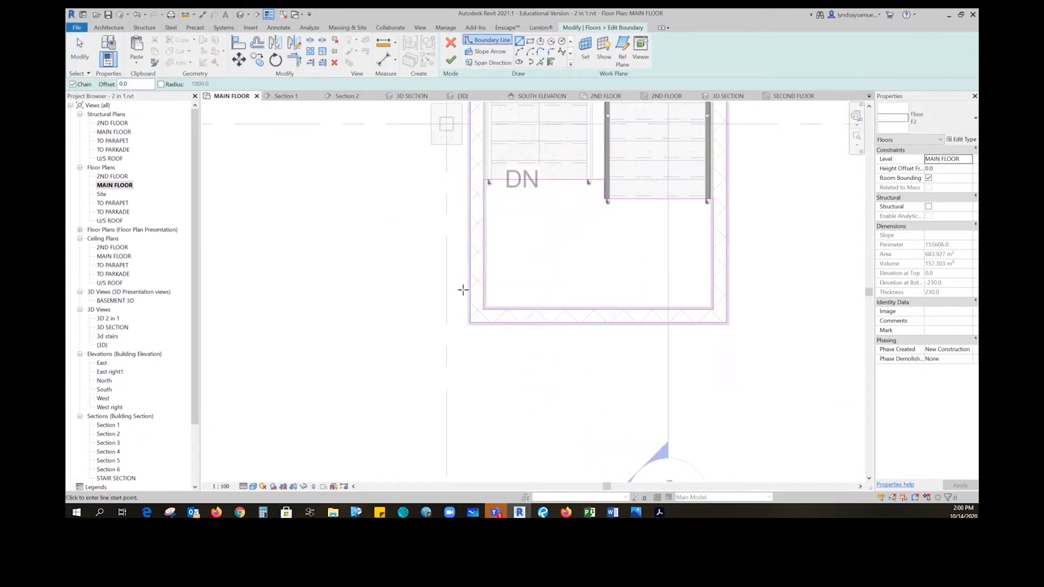
left_click(489, 292)
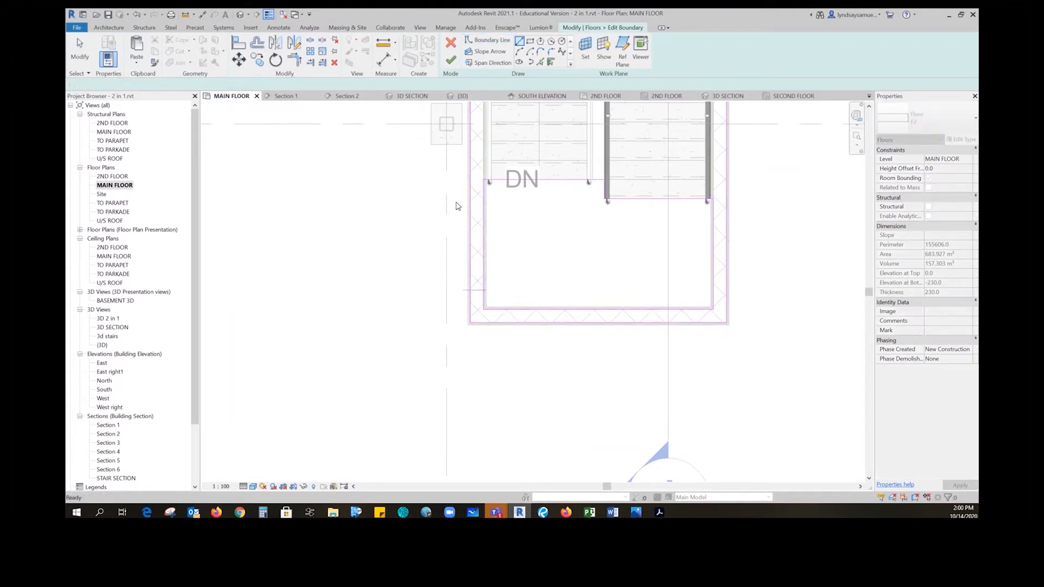
left_click(489, 207)
key("Escape")
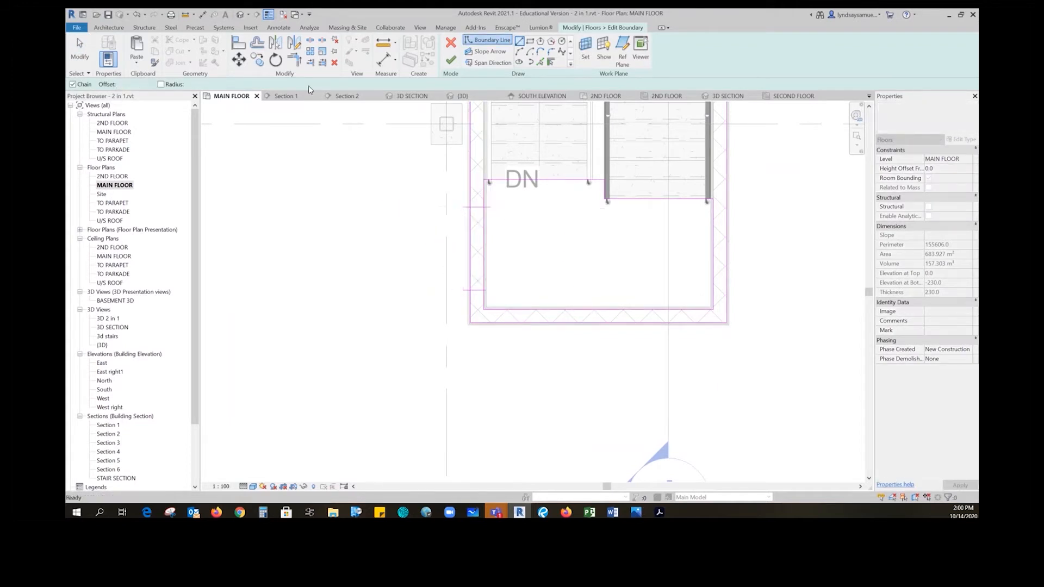
Split the left shaft wall's outer boundary line between the two short horizontal lines
left_click(310, 41)
left_click(471, 240)
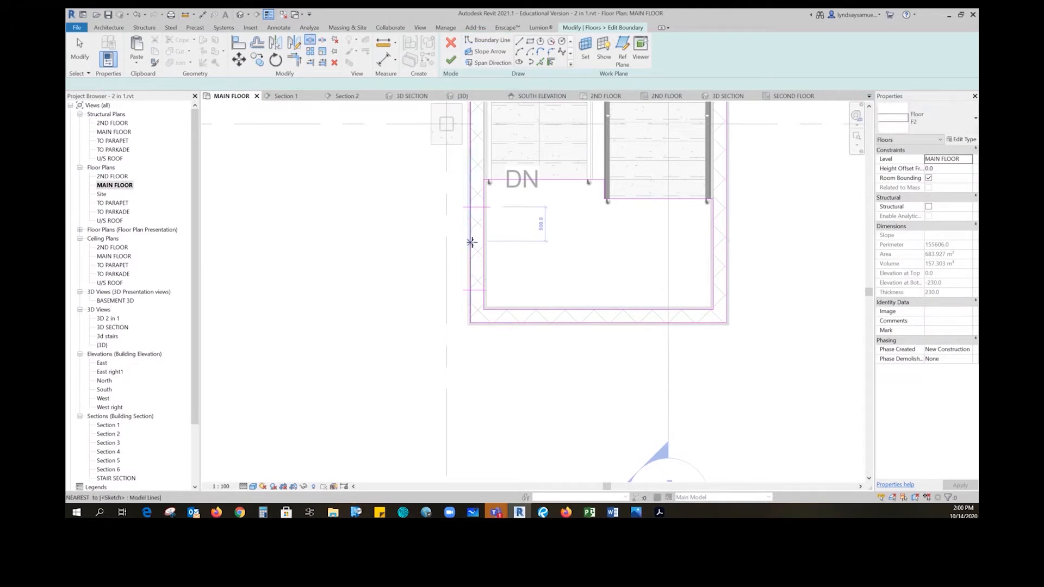
key("Escape")
left_click(310, 41)
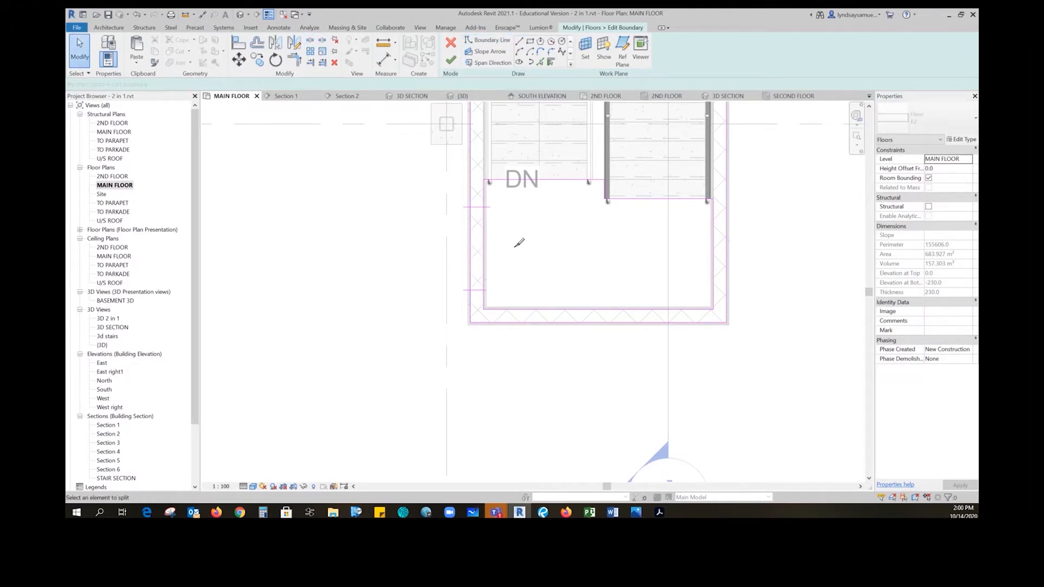
left_click(471, 253)
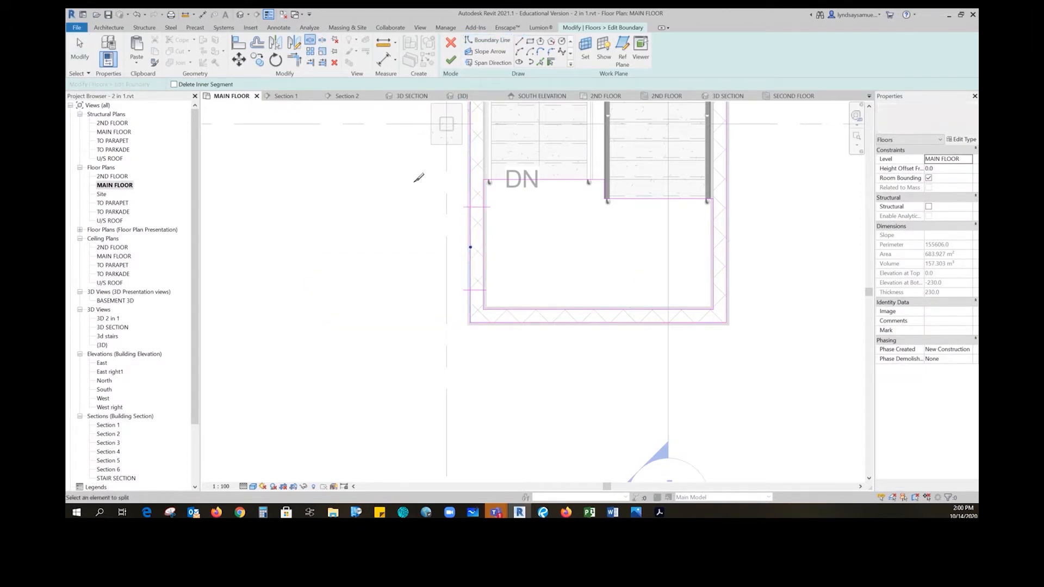
Trim the left wall's outer and inner boundary lines to corners with the two short horizontal lines
left_click(295, 61)
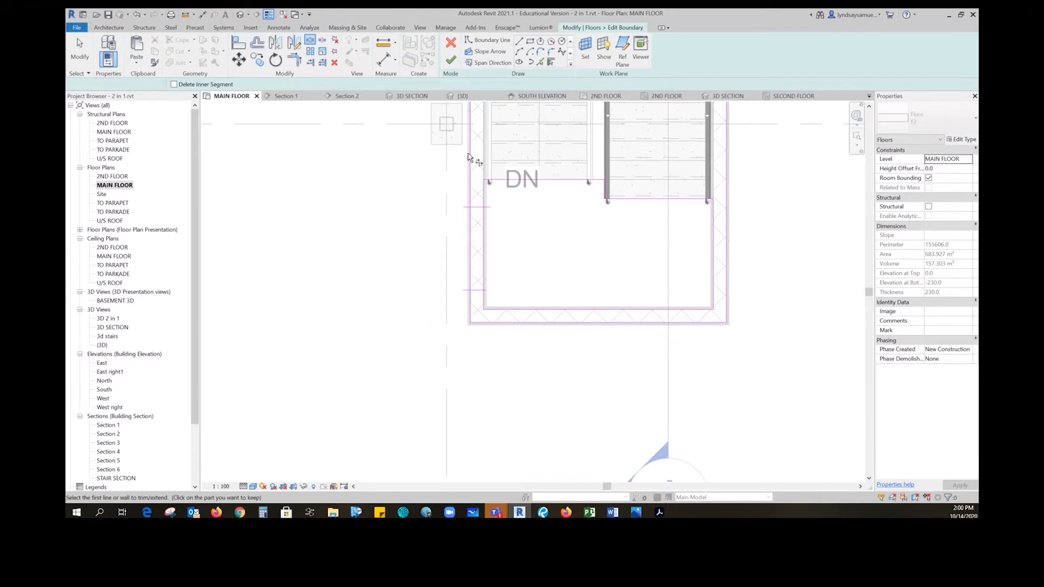
left_click(478, 208)
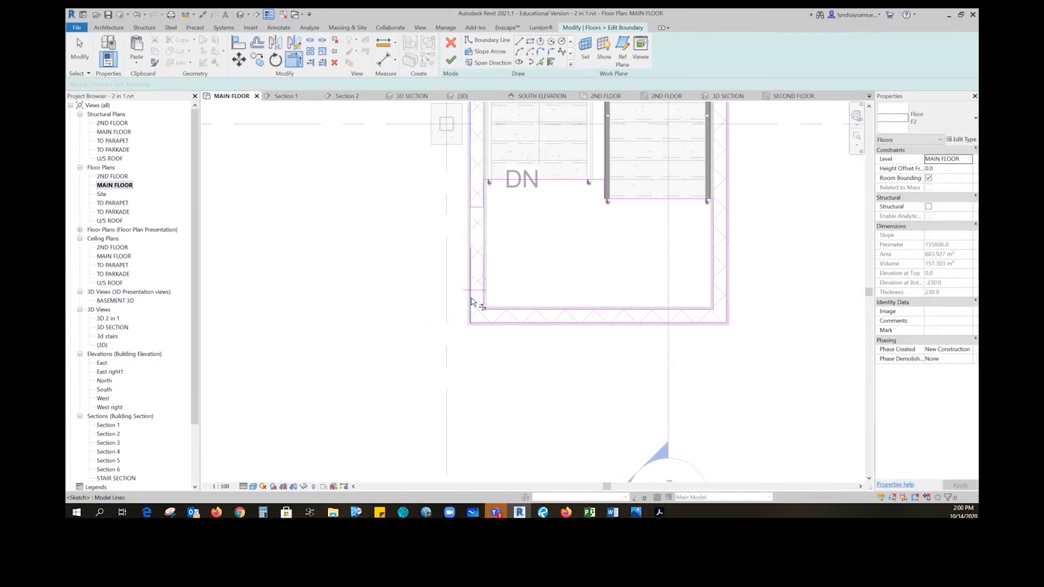
left_click(477, 297)
left_click(481, 302)
Finish the floor boundary edit, decline joining geometry with the overlapping walls, and clear the floor selection
left_click(450, 61)
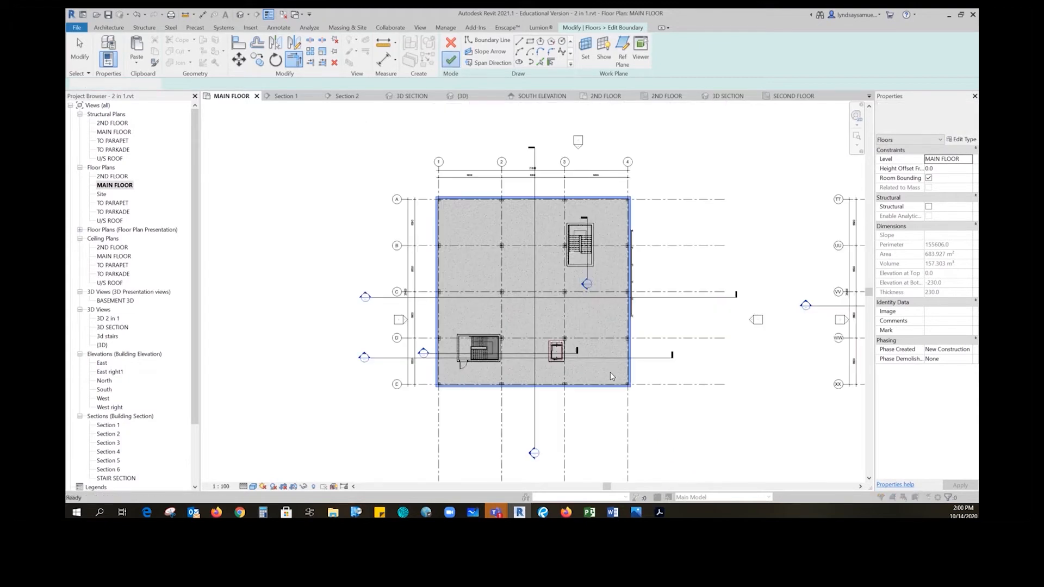
left_click(595, 268)
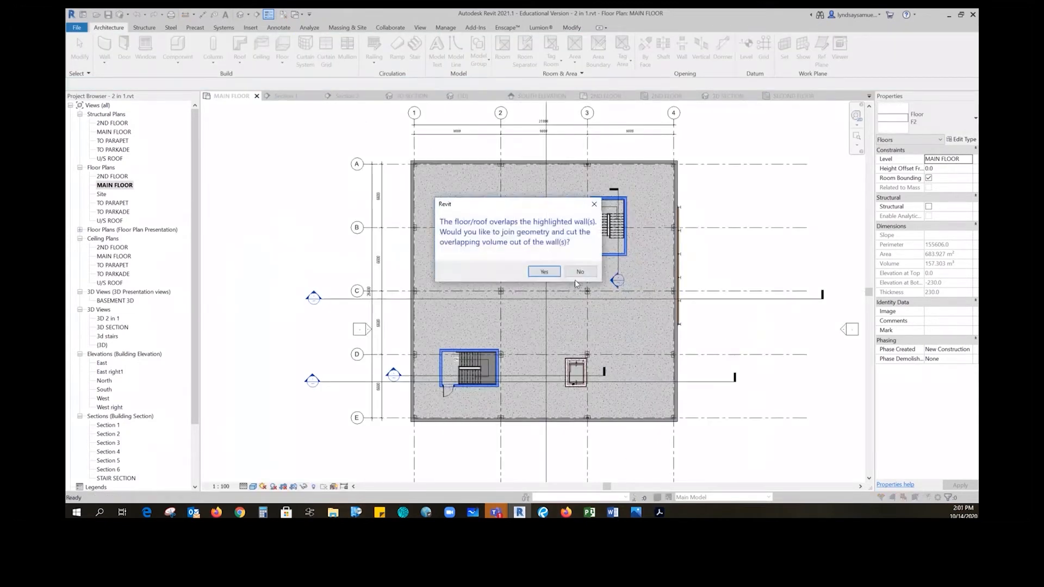
left_click(578, 271)
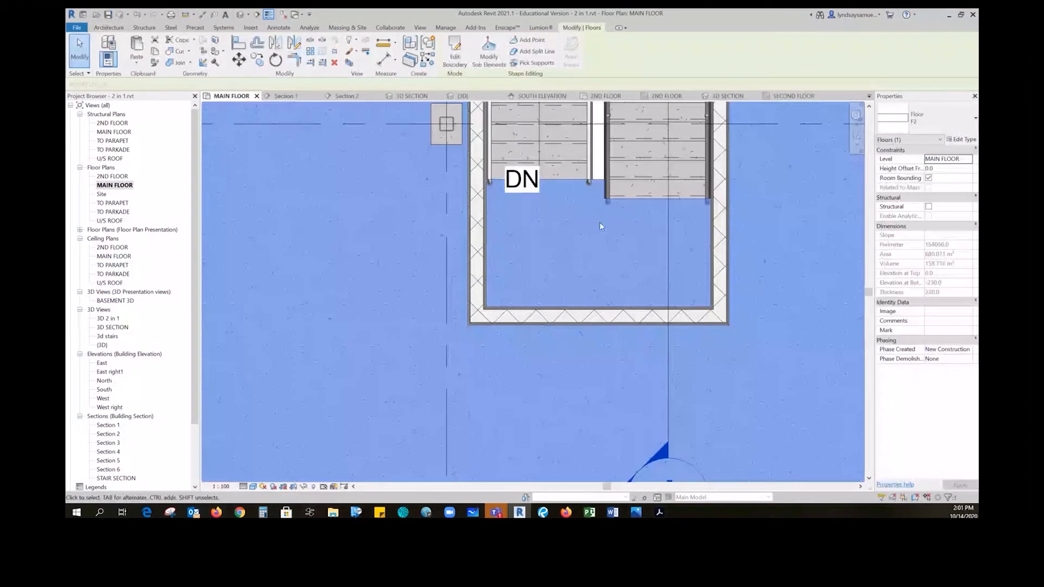
scroll(591, 240, "down", 2)
middle_click_drag(590, 253, 558, 307)
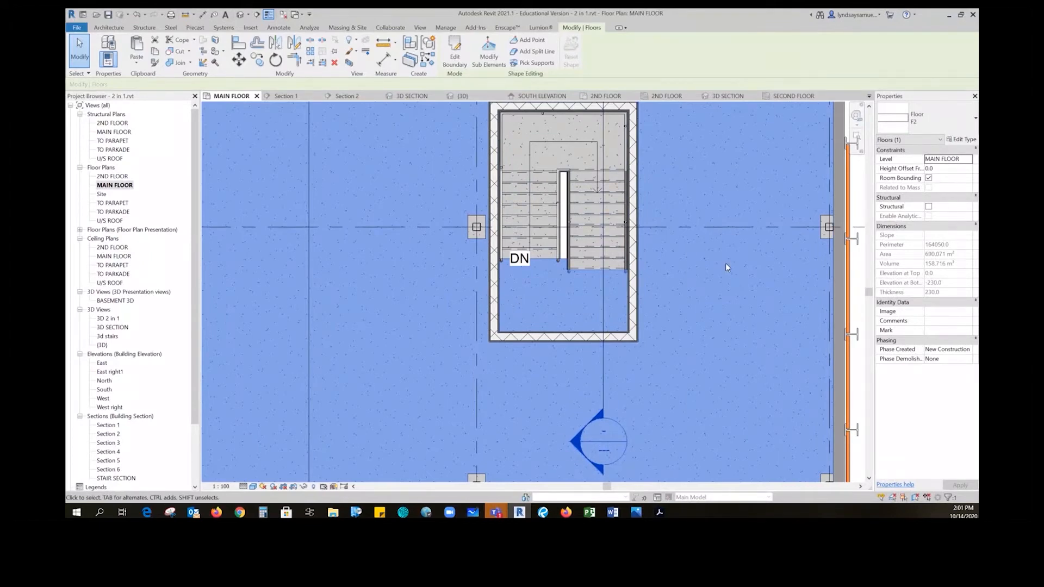
key("Escape")
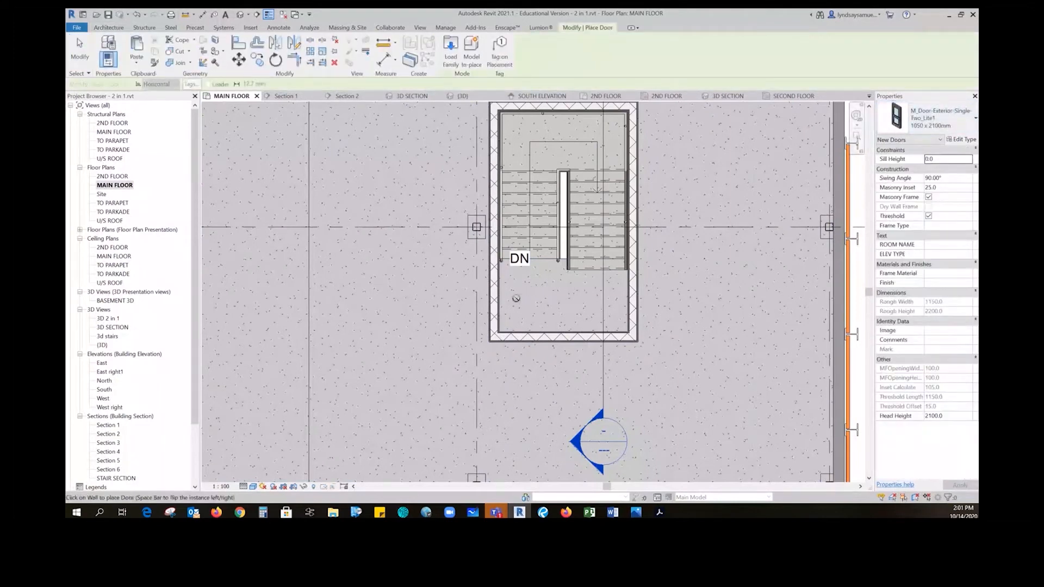
Place a 1050 x 2100mm exterior single door in the left shaft wall beside the landing, swinging outward from the shaft
scroll(512, 298, "down", 3)
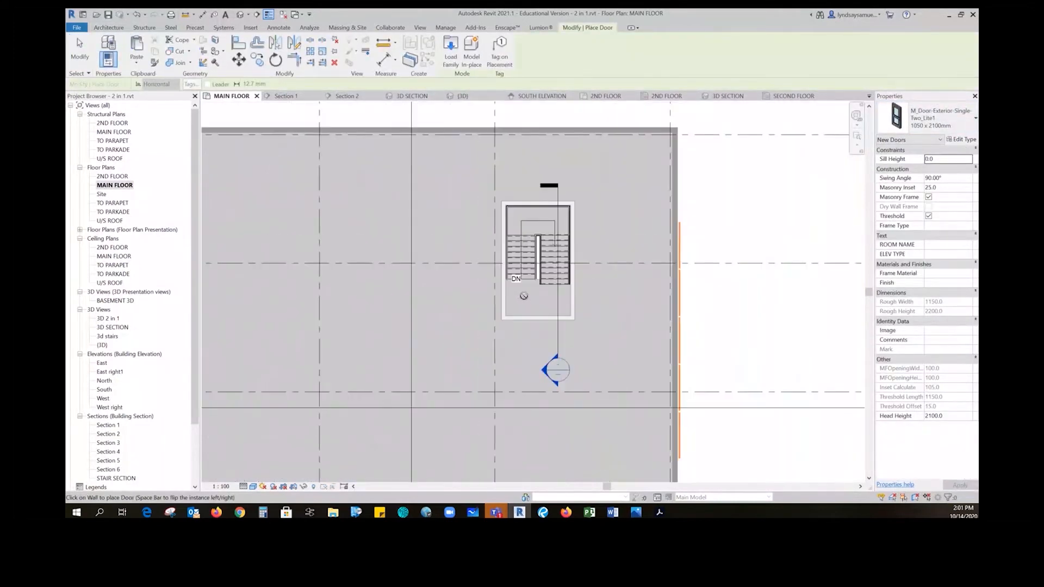
scroll(500, 321, "down", 5)
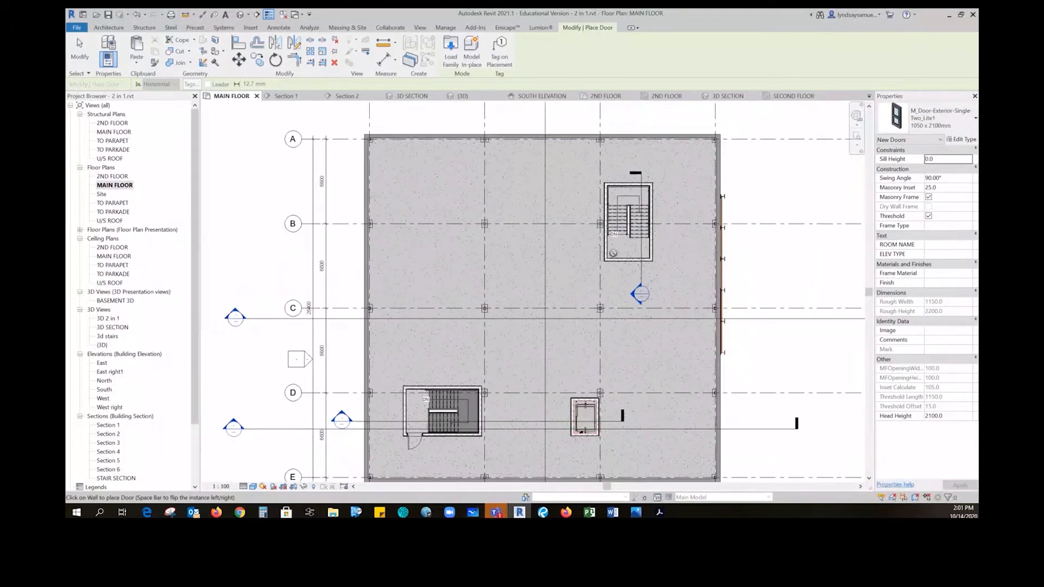
scroll(602, 249, "up", 1)
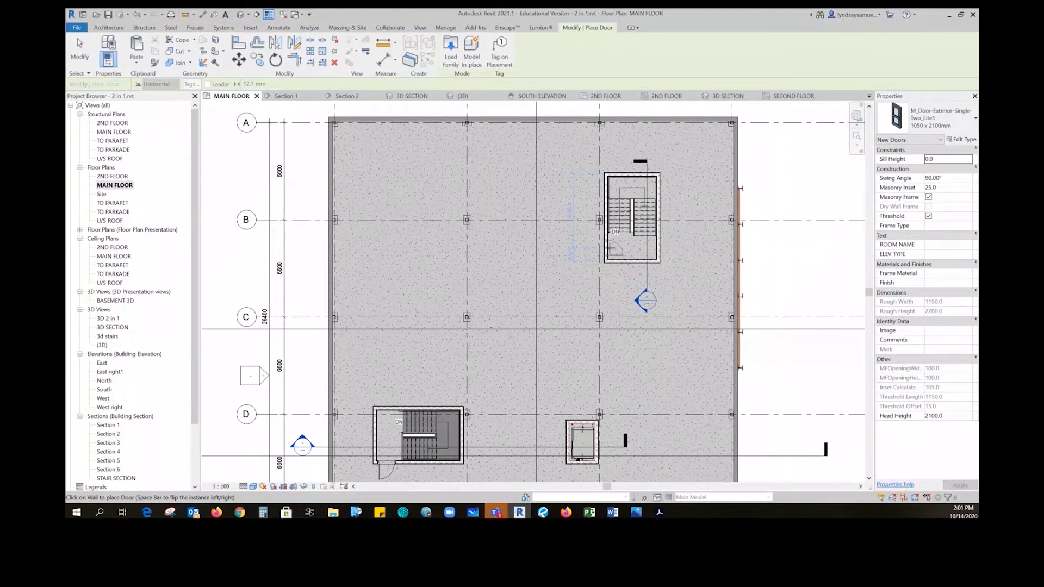
scroll(610, 248, "up", 4)
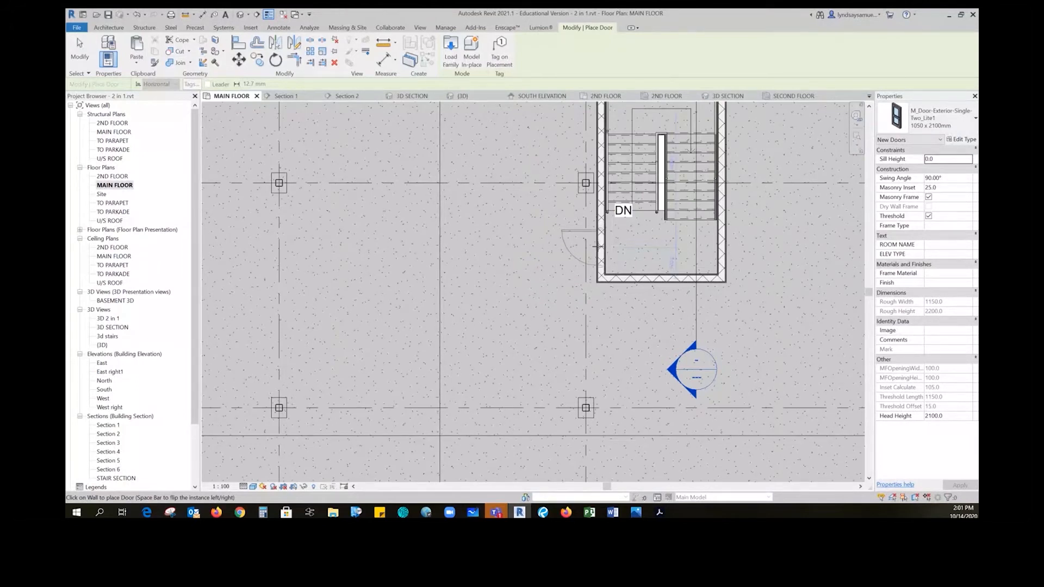
left_click(583, 249)
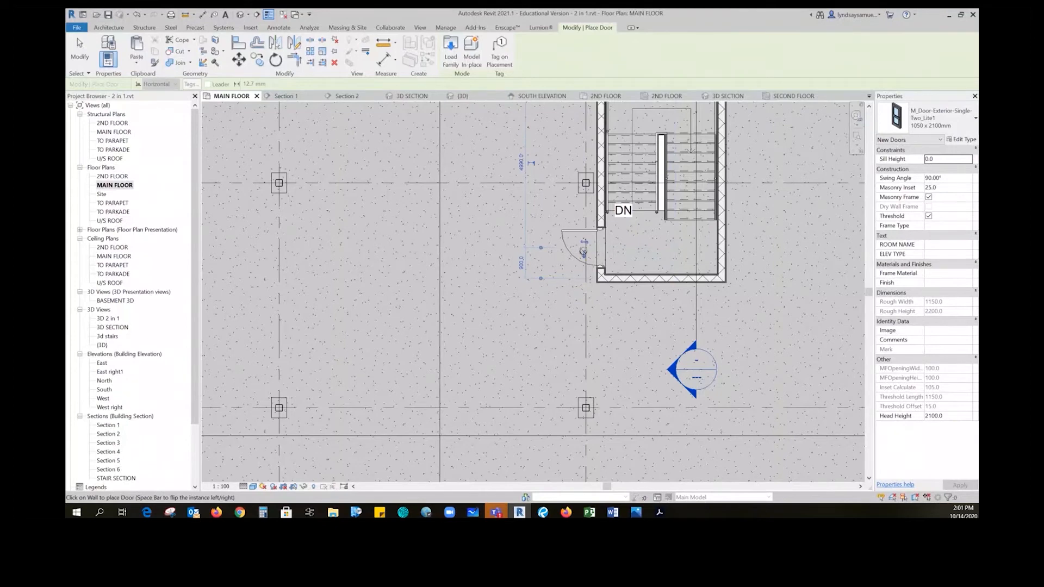
left_click(582, 253)
scroll(494, 218, "down", 4)
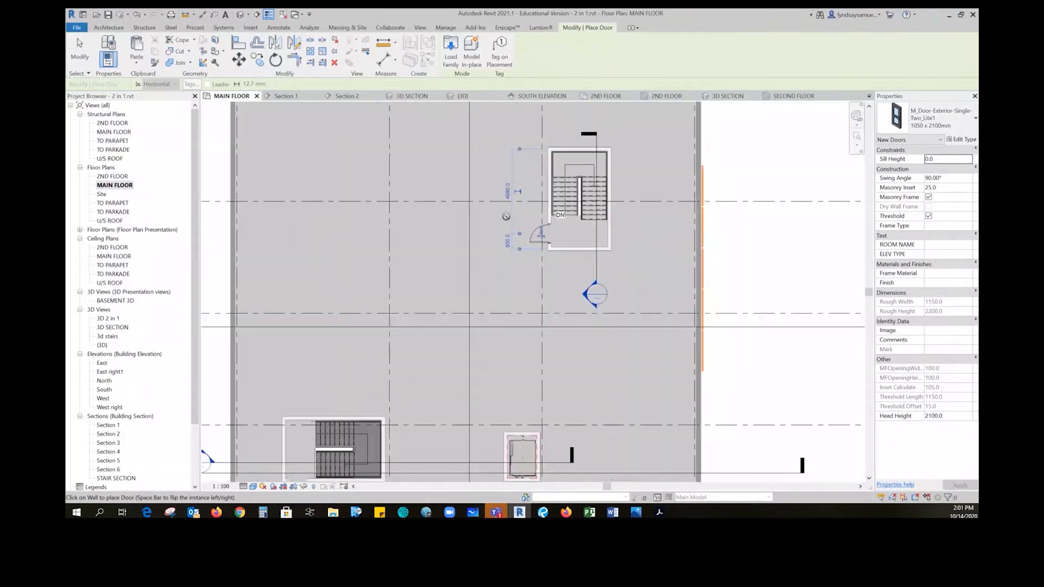
key("Escape")
key("Escape")
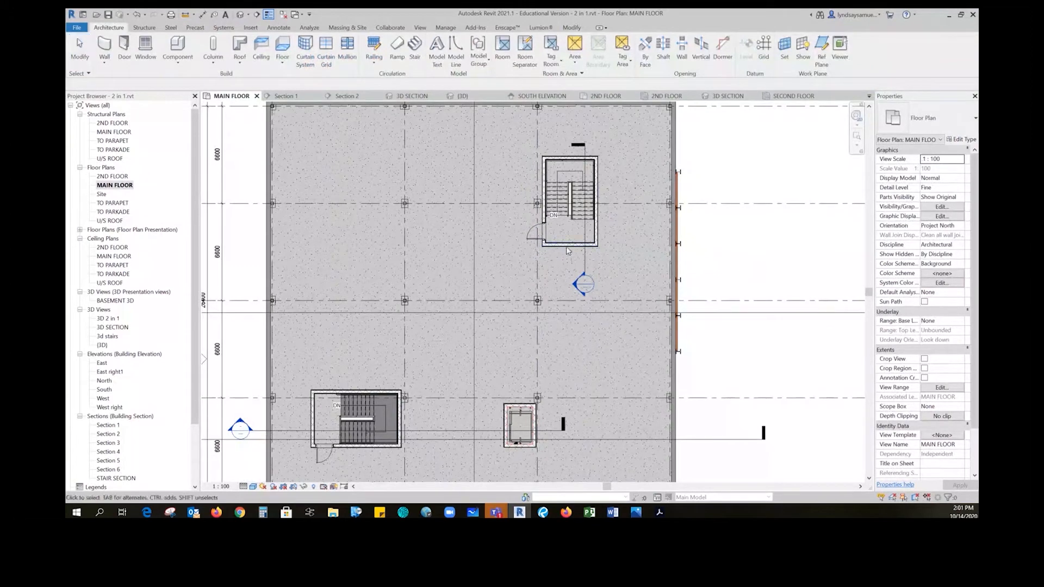
Open the section through the upper-right stair shaft and examine the landing, stair and door
scroll(753, 261, "up", 1)
middle_click_drag(755, 263, 802, 265)
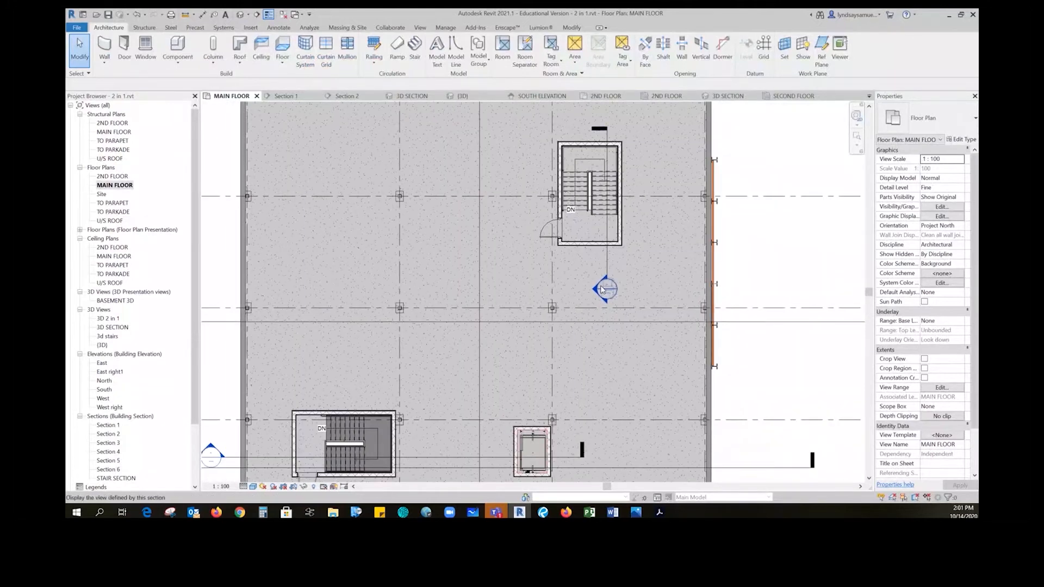
double_click(606, 287)
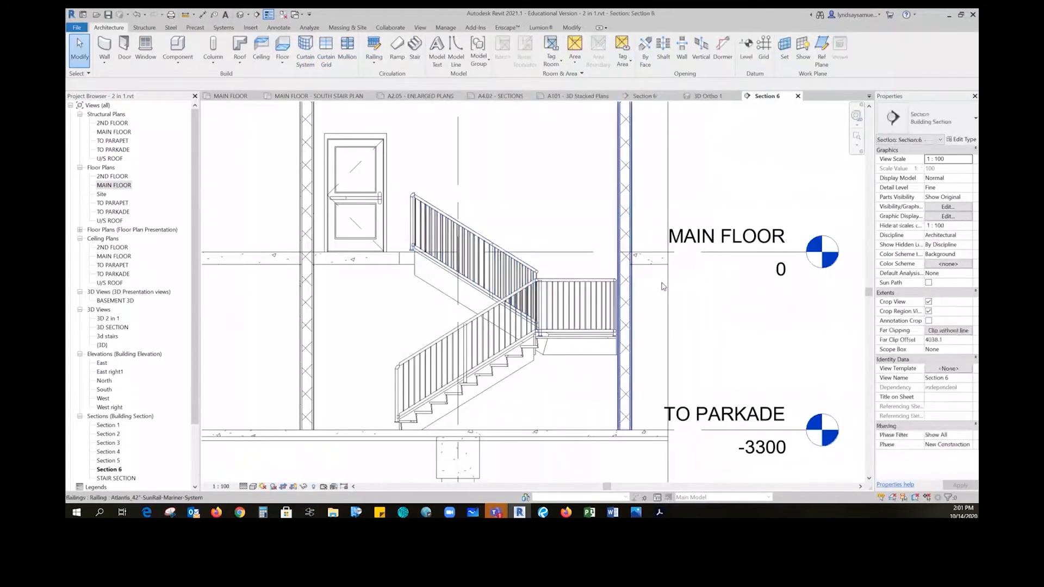
scroll(702, 294, "down", 3)
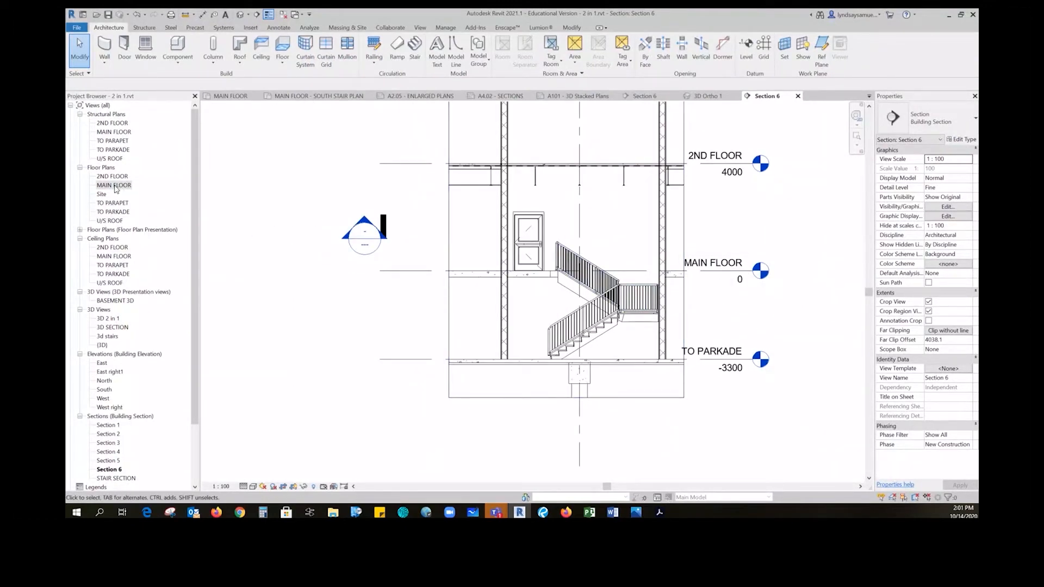
Open the default {3D} view and duplicate it
double_click(102, 345)
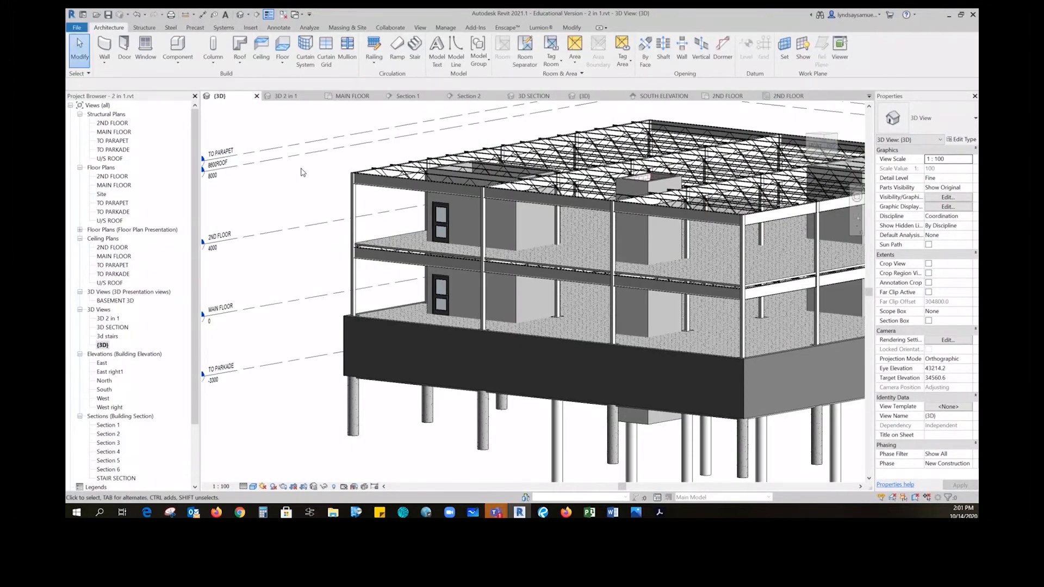
right_click(102, 347)
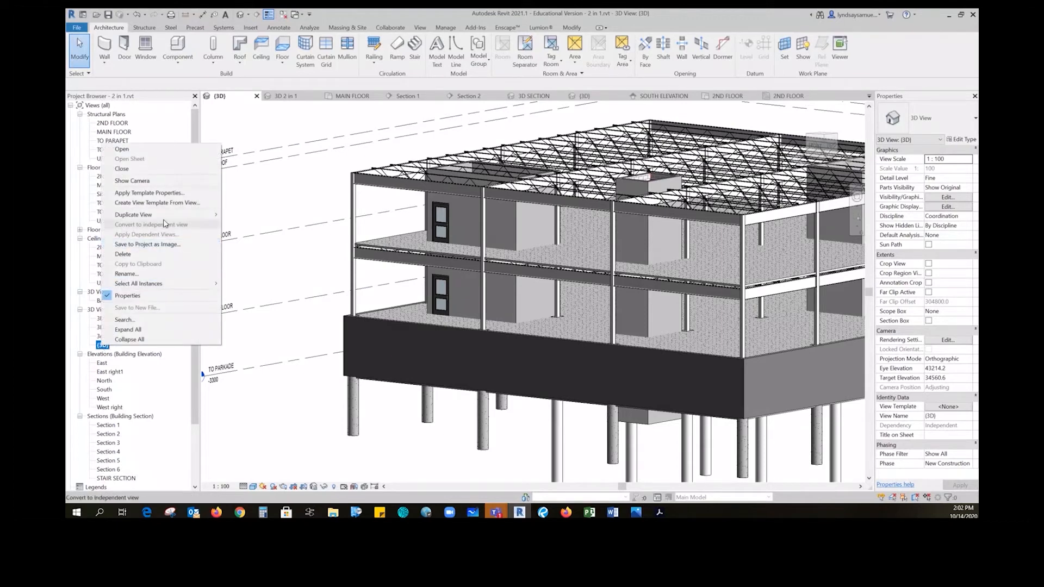
mouse_move(178, 216)
left_click(245, 215)
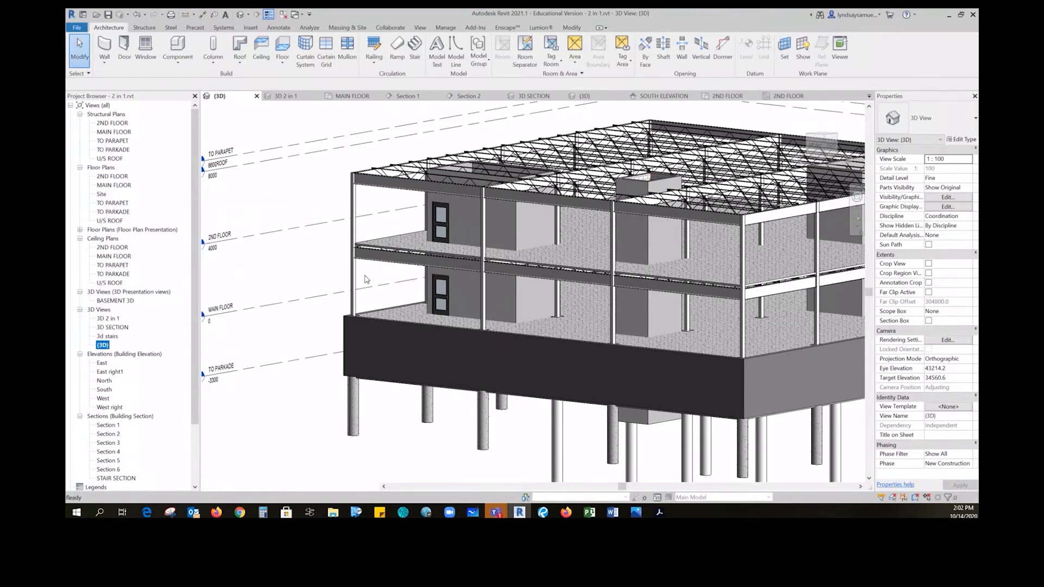
right_click(115, 355)
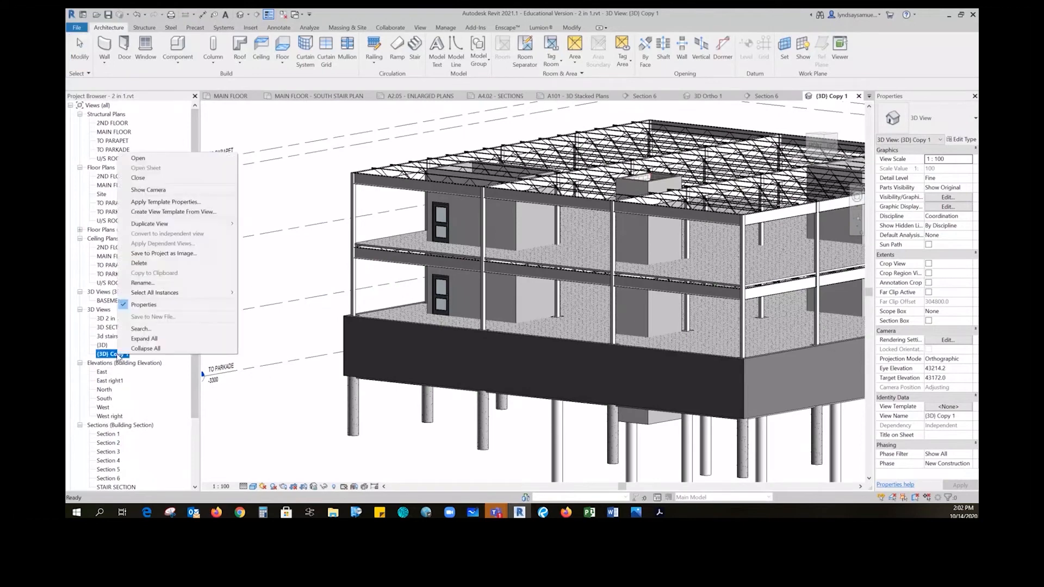
left_click(278, 369)
left_click(279, 325)
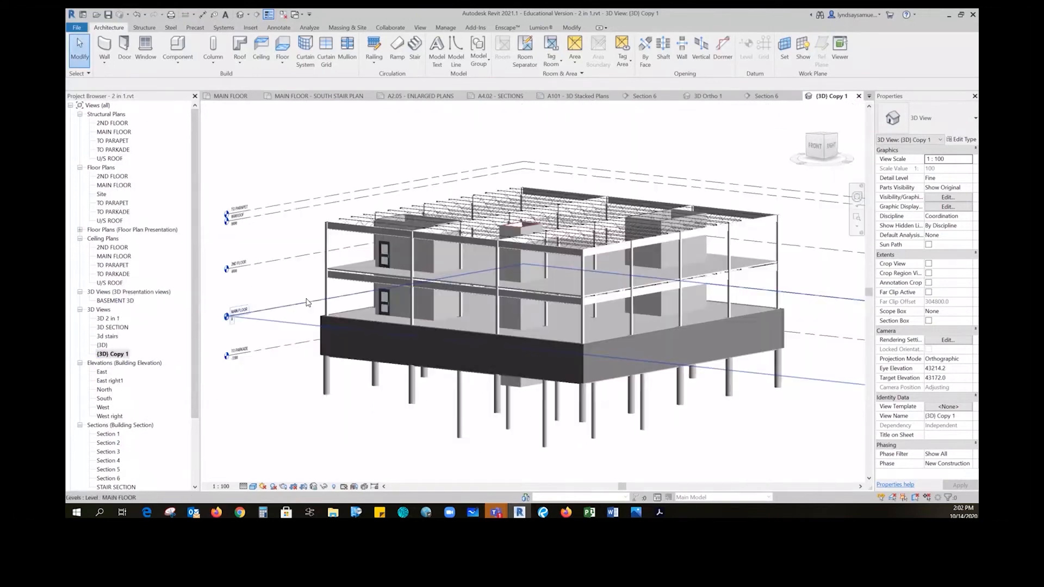
Turn on the section box in the duplicated 3D view and select it
scroll(279, 324, "down", 3)
left_click(931, 322)
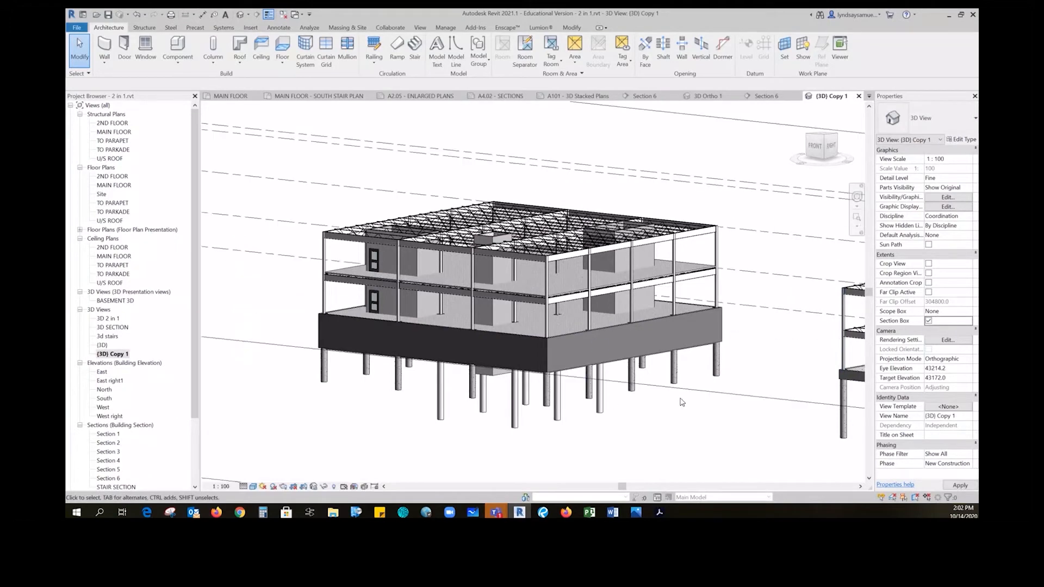
left_click(724, 398)
scroll(523, 369, "down", 3)
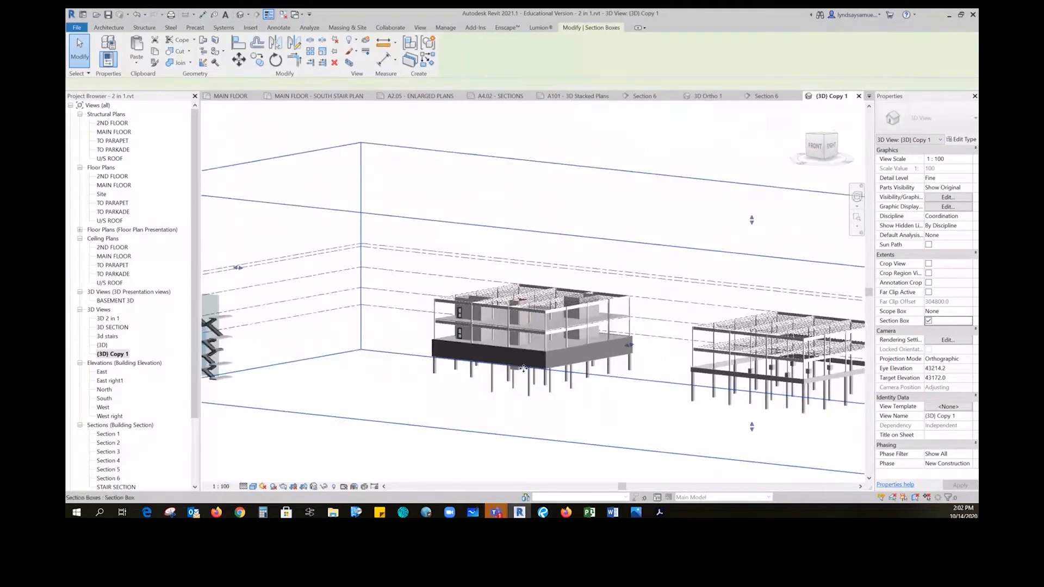
Pull in two opposite section box faces around the middle building, cutting through it beside the stair shaft
scroll(523, 369, "down", 4)
middle_click_drag(567, 301, 714, 402, "shift")
left_click_drag(275, 389, 430, 360)
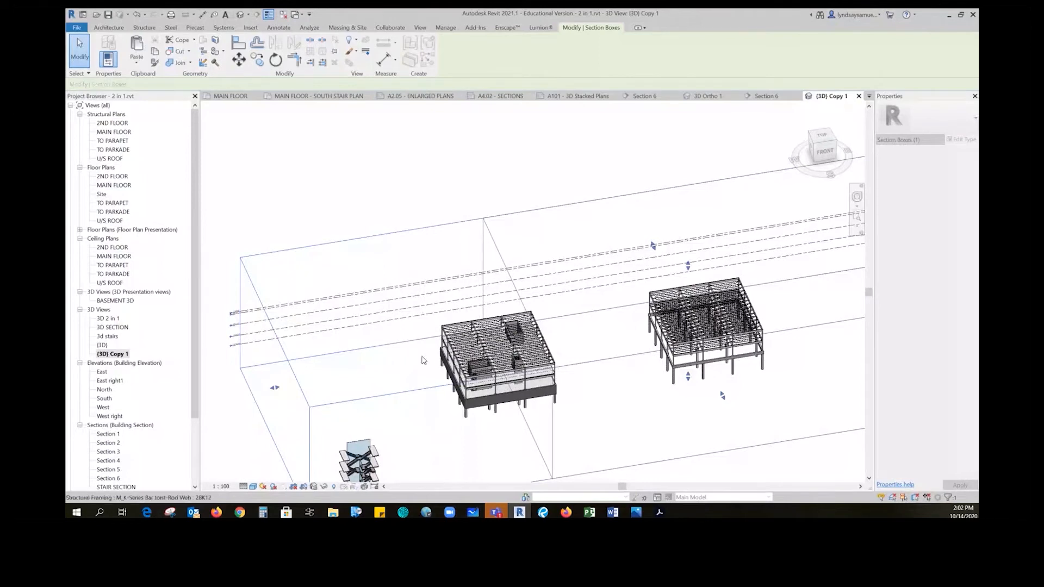
scroll(424, 360, "down", 3)
left_click_drag(762, 303, 501, 326)
Pull the other two opposite vertical faces of the section box in closely around the stair shaft
middle_click_drag(447, 399, 620, 402, "shift")
scroll(412, 357, "up", 4)
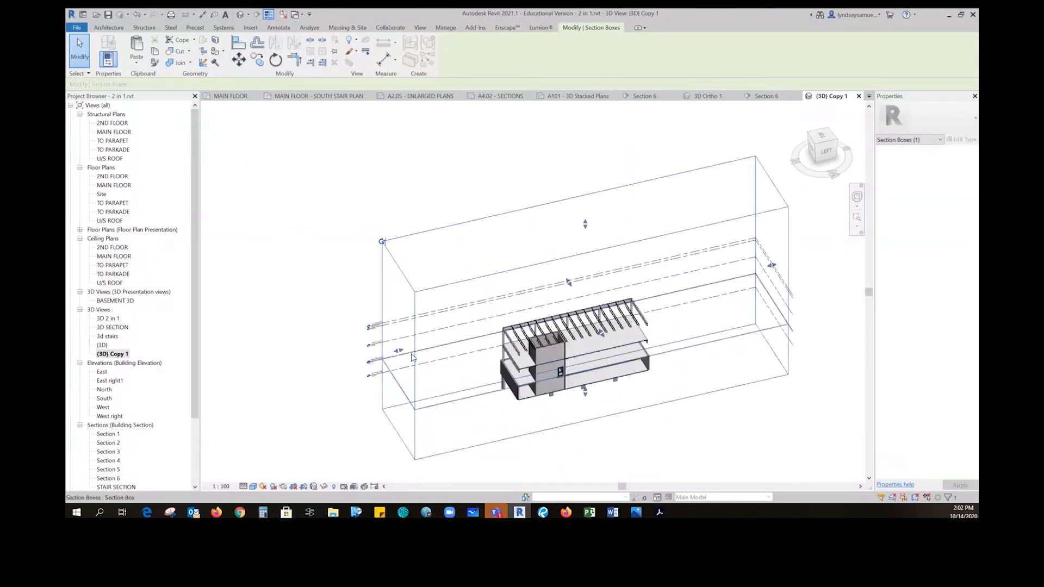
left_click_drag(399, 351, 502, 327)
left_click_drag(771, 266, 576, 310)
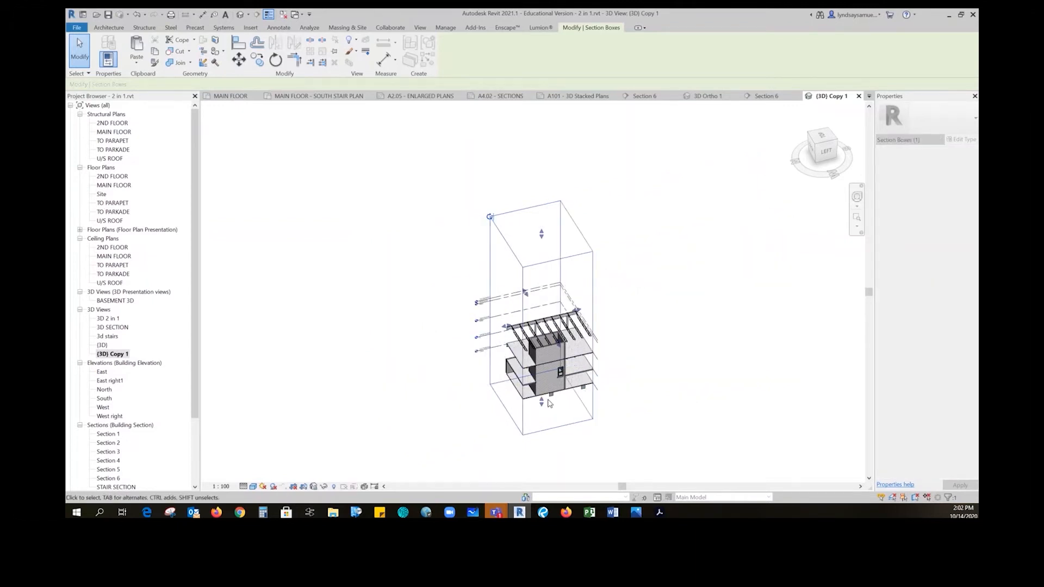
Hide the shaft wall that holds the new door to expose the stair and landing inside
scroll(549, 405, "up", 6)
middle_click_drag(587, 348, 605, 471)
middle_click_drag(592, 369, 590, 346, "shift")
scroll(598, 309, "up", 2)
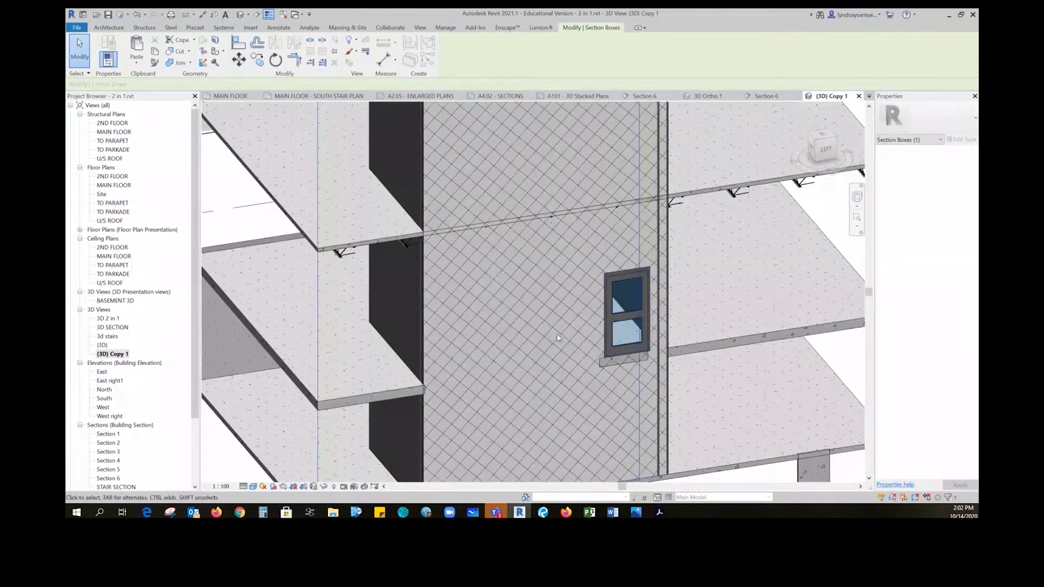
scroll(557, 334, "down", 4)
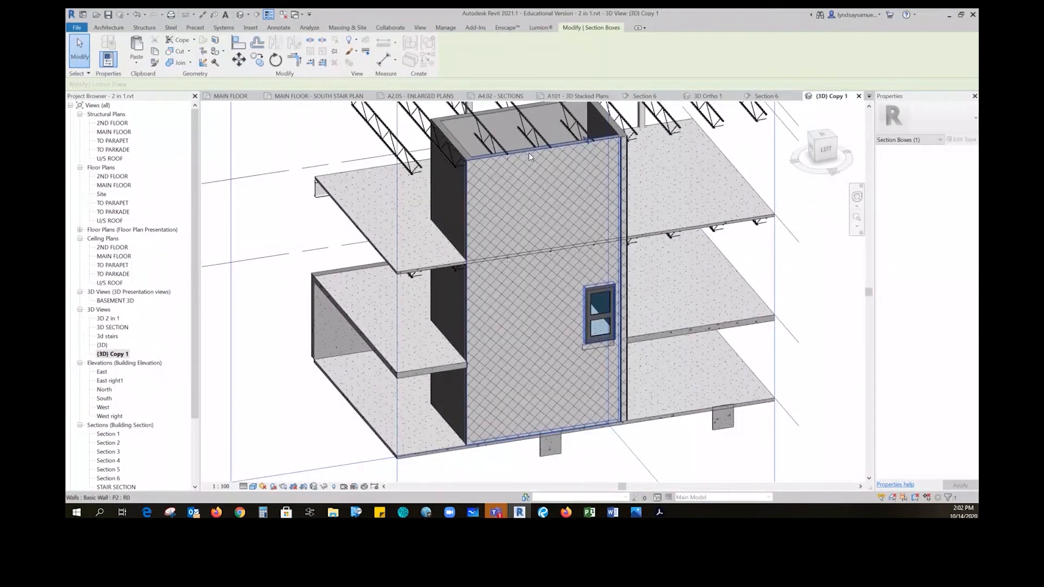
left_click(531, 157)
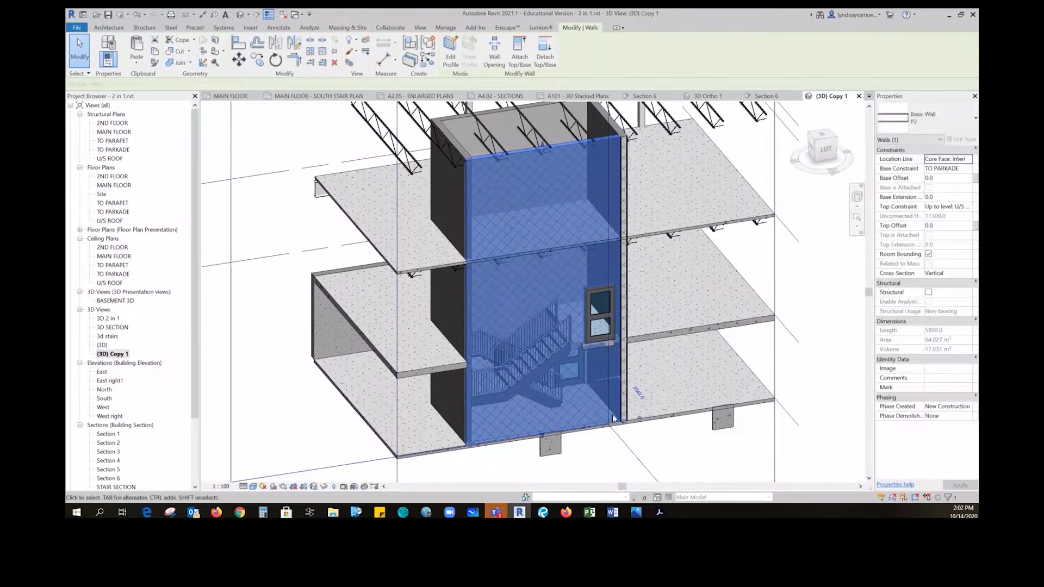
key("Delete")
scroll(579, 439, "up", 3)
middle_click_drag(580, 439, 650, 389)
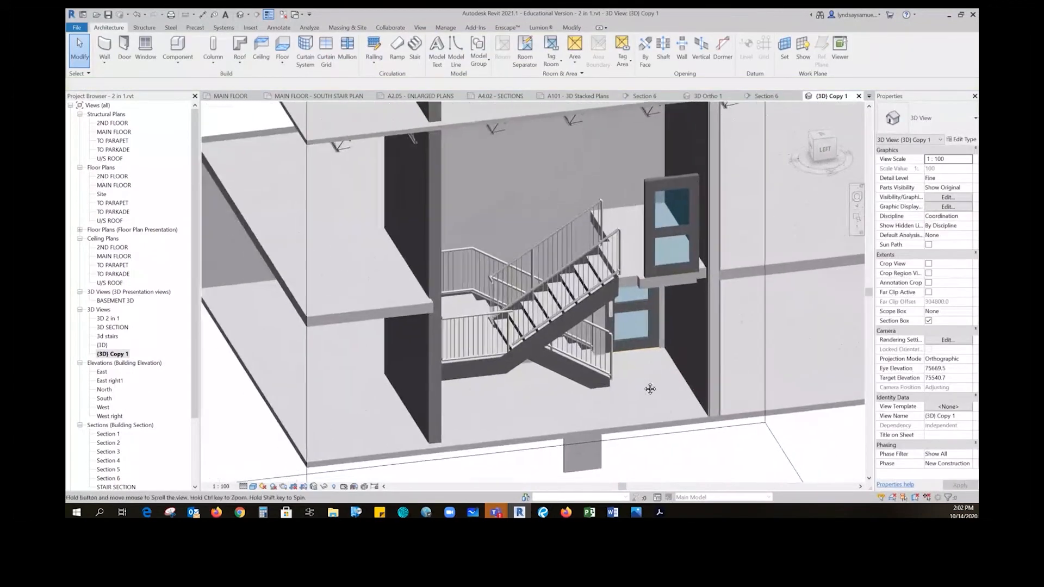
scroll(693, 457, "up", 3)
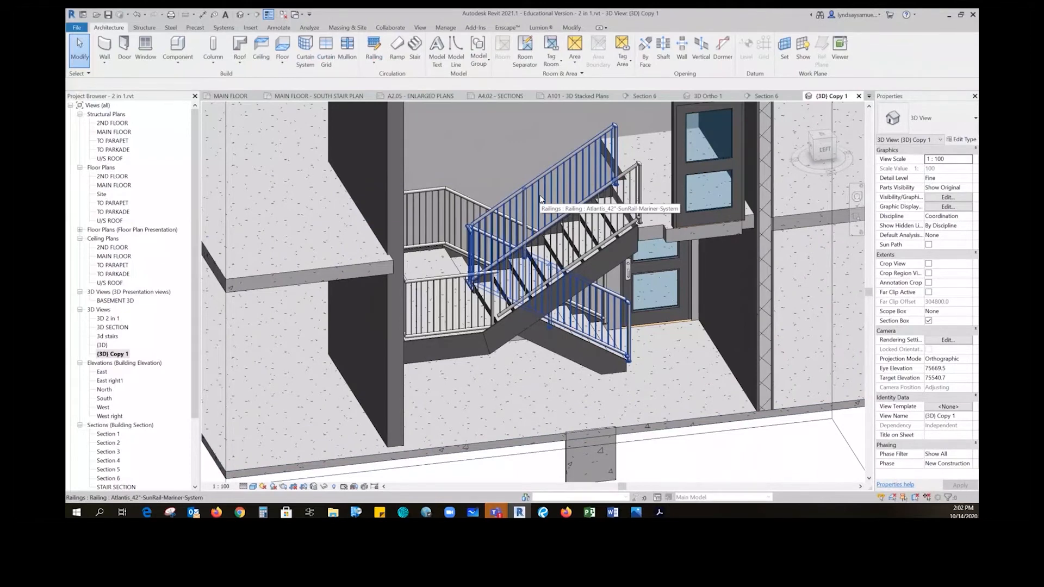
Try the 900mm Pipe type on the stair's inner railing, and undo the type change
left_click(582, 188)
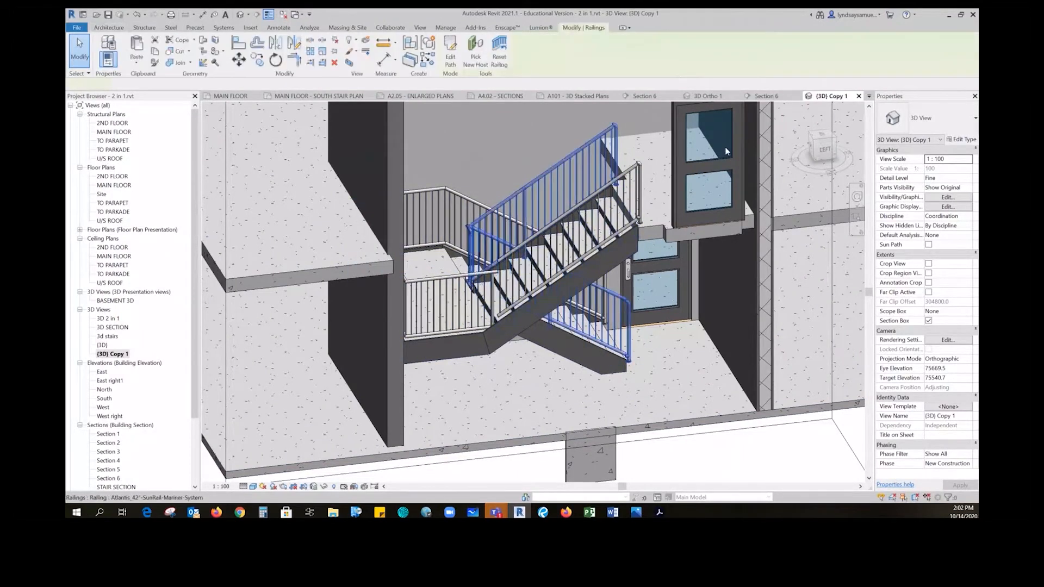
left_click(930, 118)
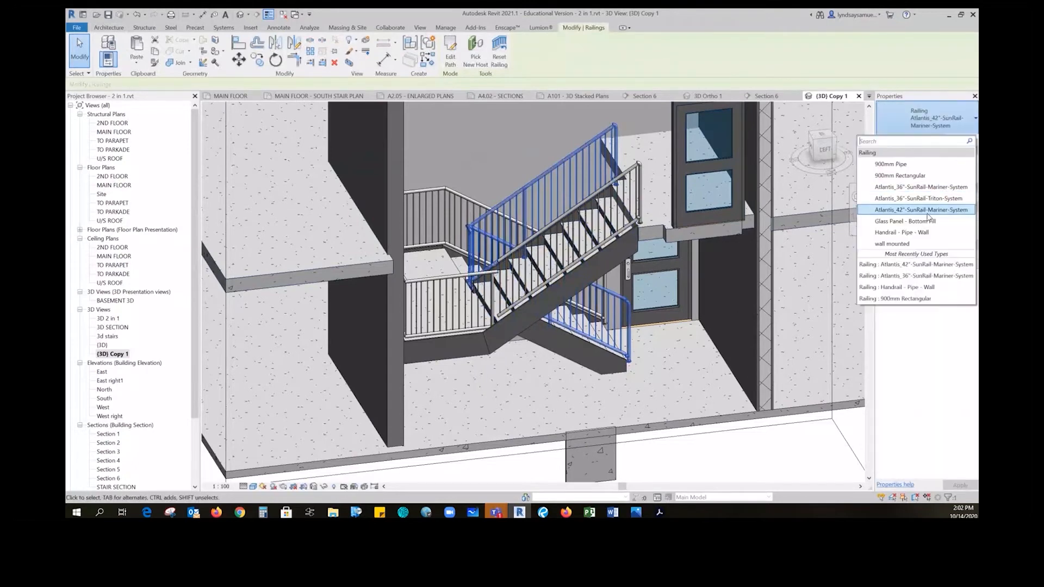
left_click(902, 164)
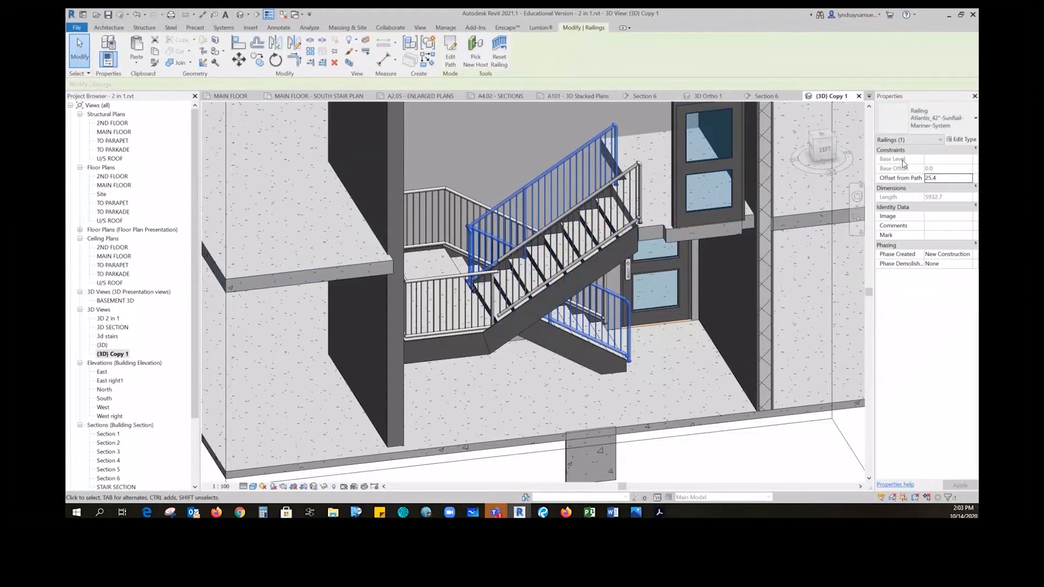
left_click(744, 462)
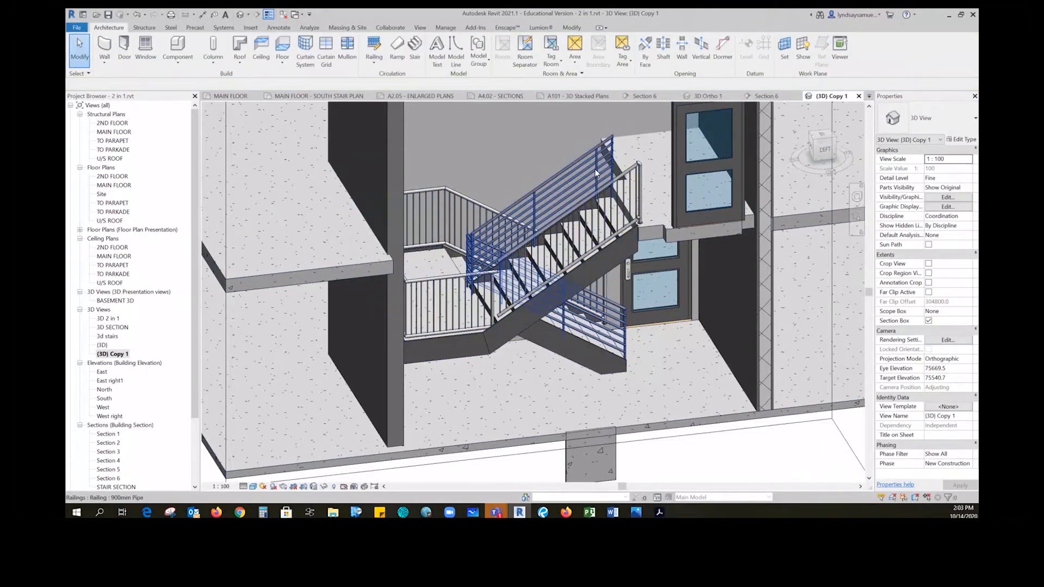
left_click(570, 182)
left_click(728, 453)
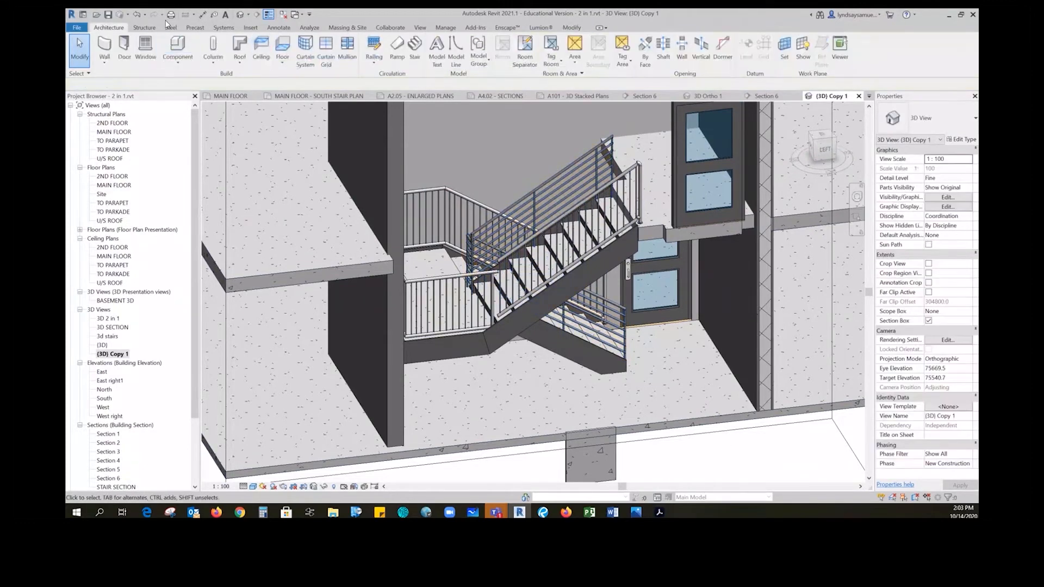
left_click(136, 14)
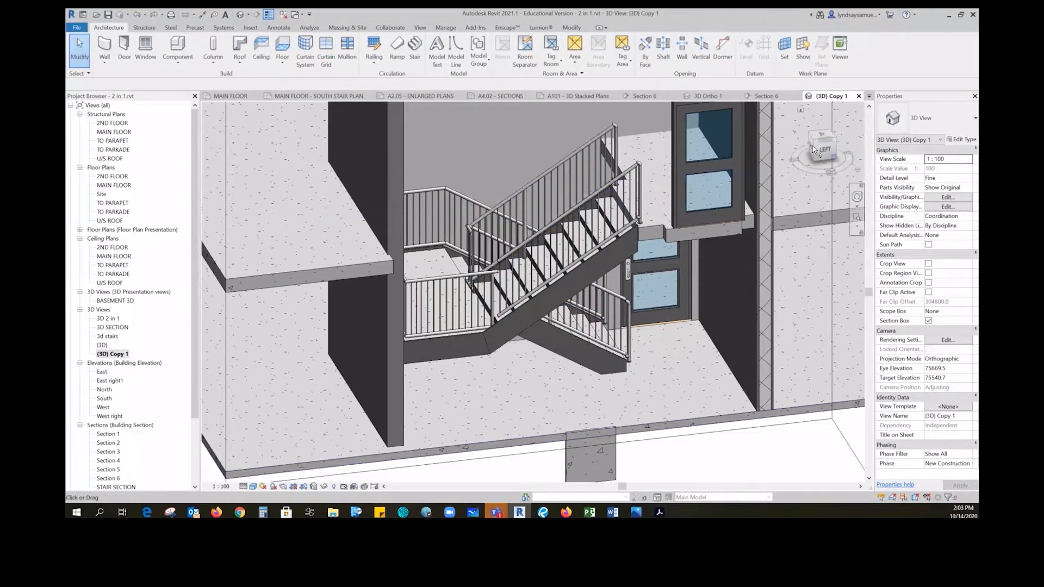
Review the railing types available for the inner stair railing and examine its rail joints and end posts up close
left_click(527, 193)
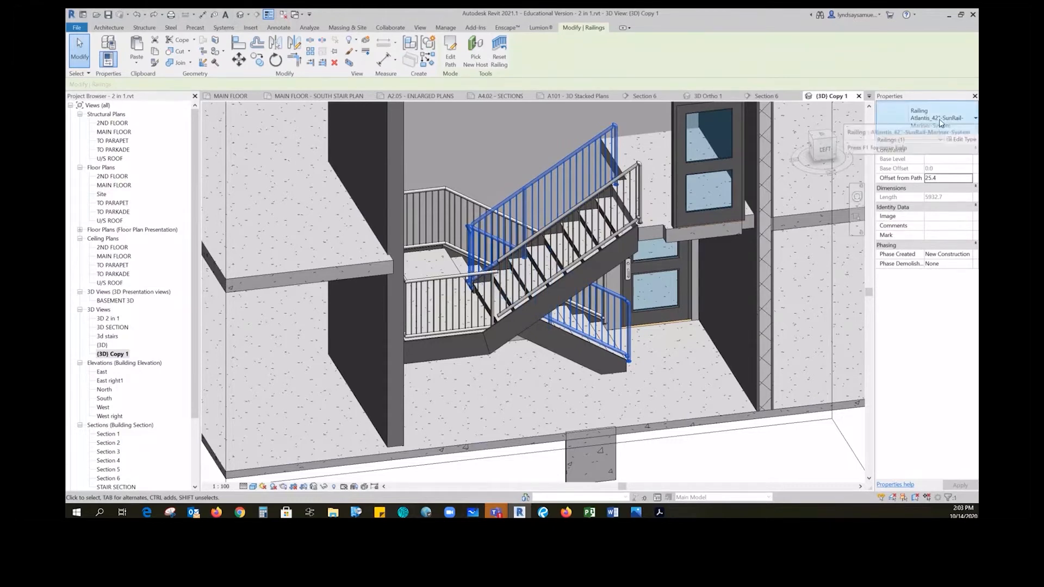
left_click(941, 121)
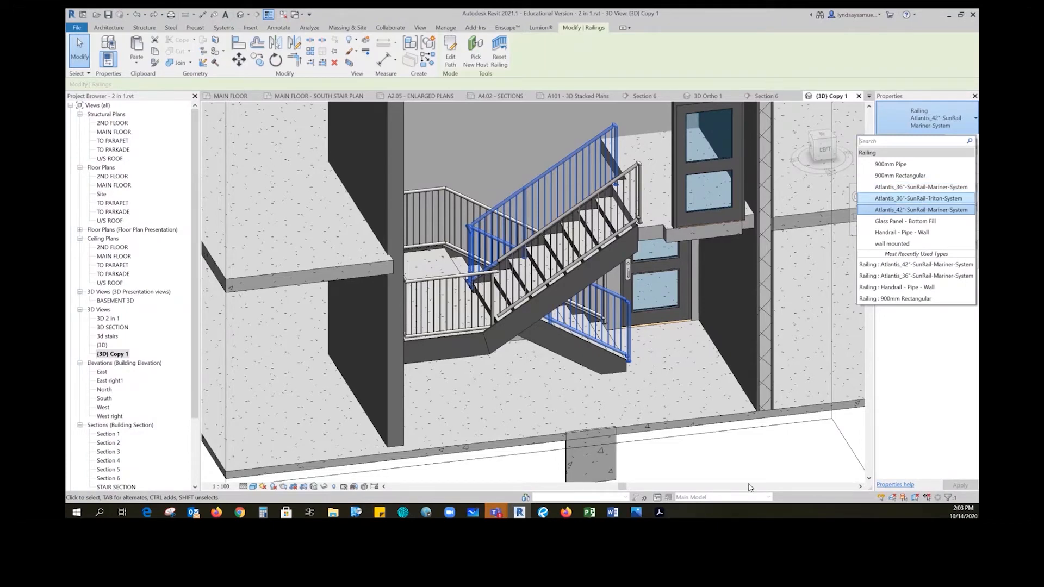
left_click(900, 210)
key("Escape")
scroll(449, 209, "up", 3)
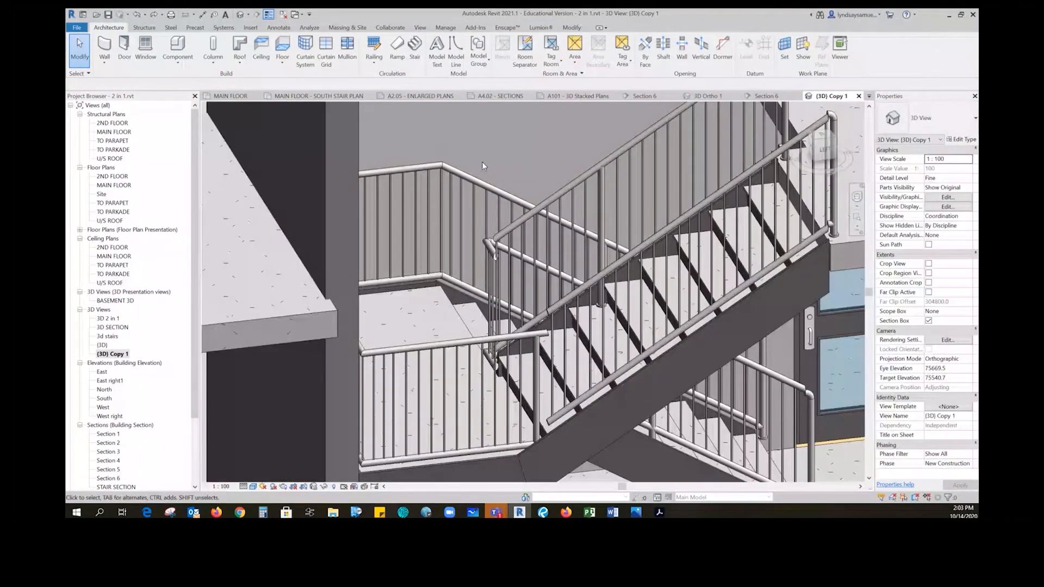
scroll(445, 219, "down", 3)
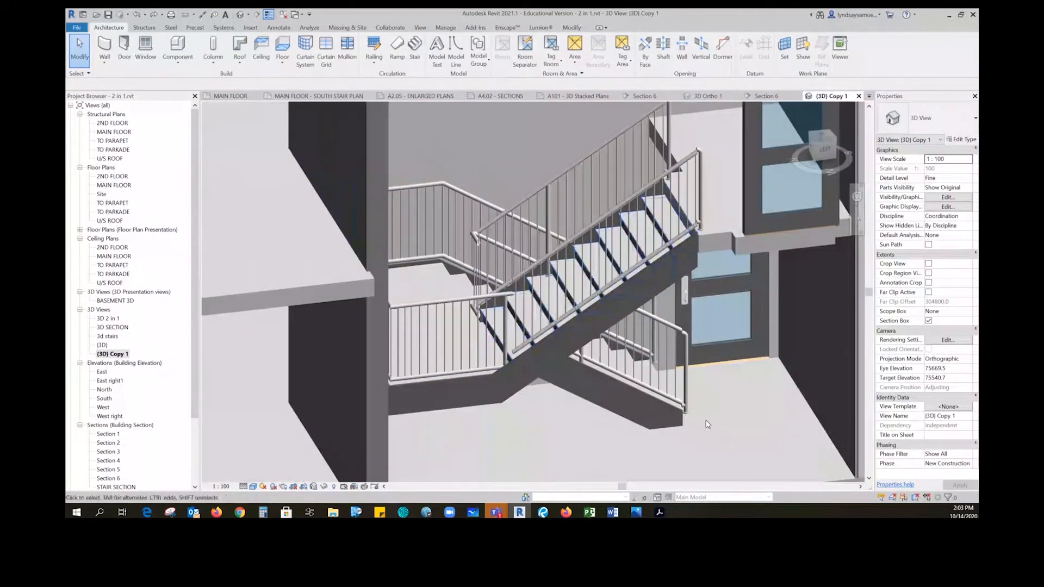
scroll(691, 335, "up", 5)
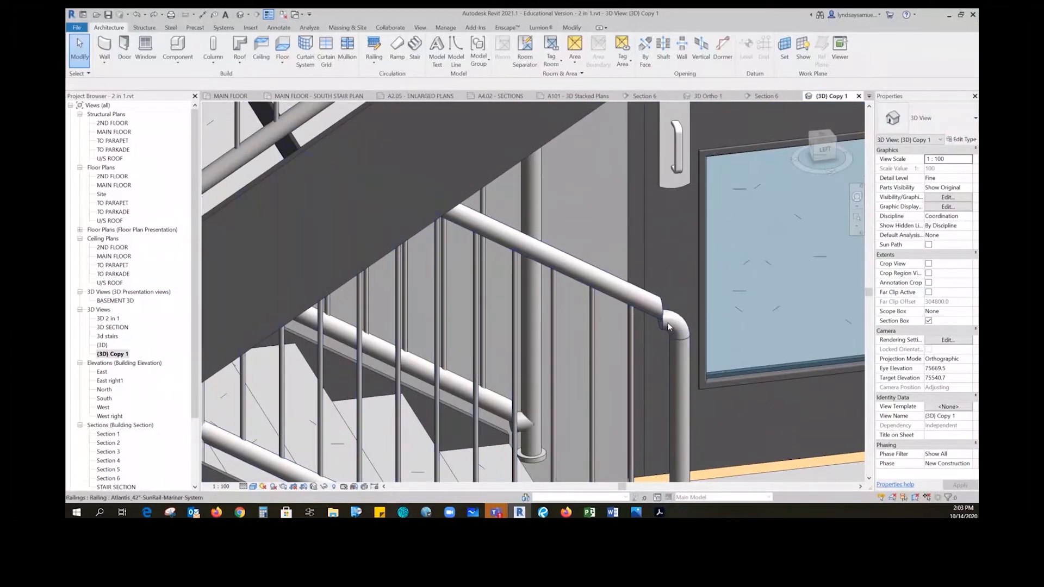
scroll(636, 327, "down", 5)
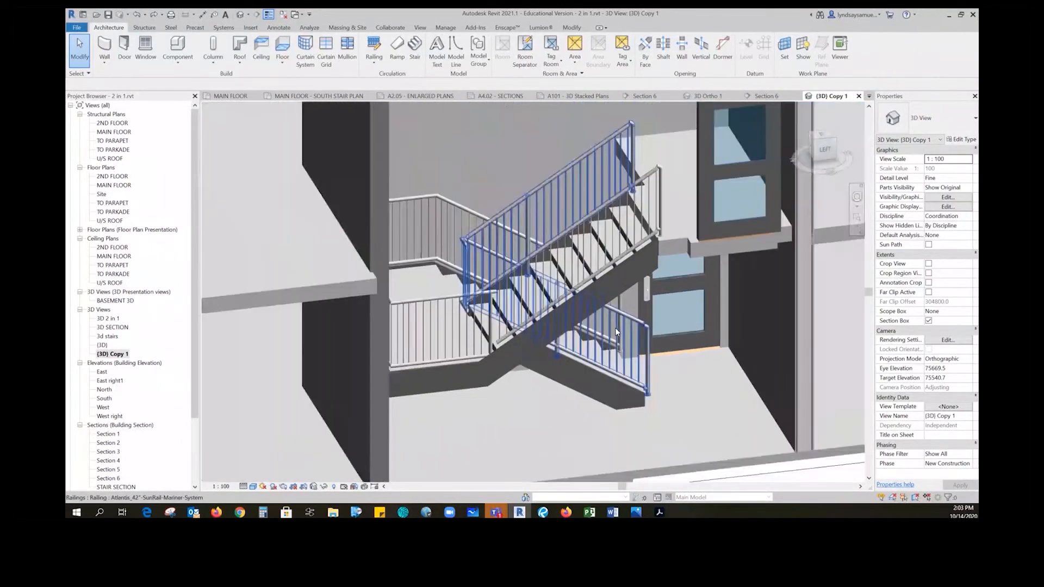
scroll(609, 326, "down", 3)
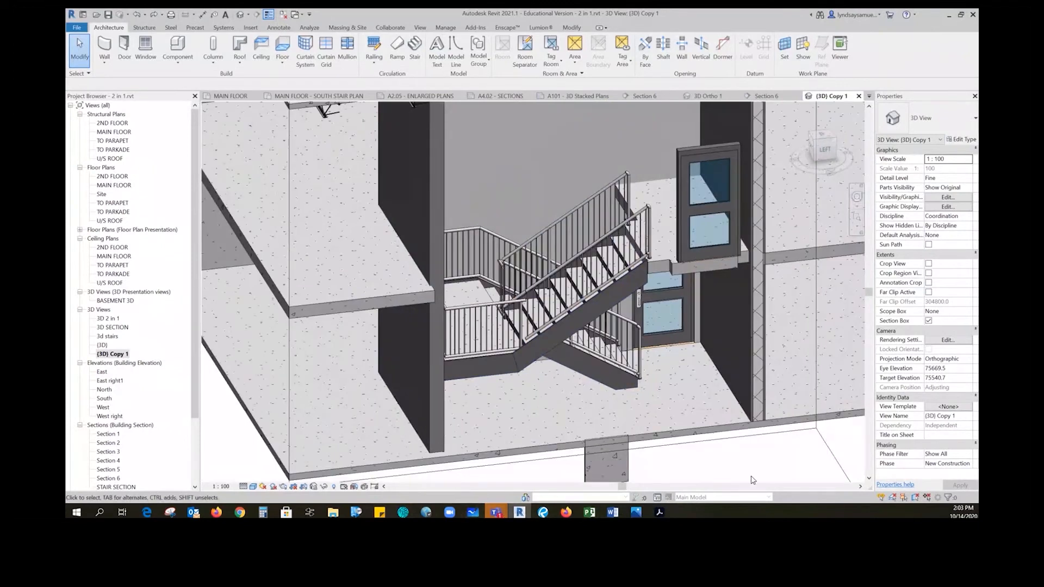
Switch to the E. Advanced modelling folder in File Explorer, copy Railings_AtlantisRail.rvt, and return to the Revit model
mouse_move(519, 513)
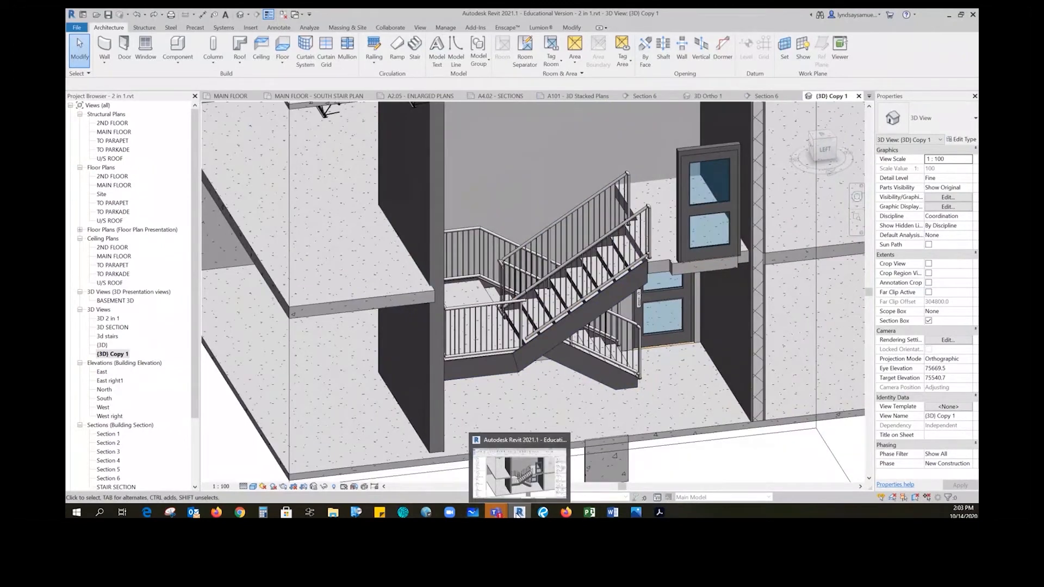
mouse_move(333, 512)
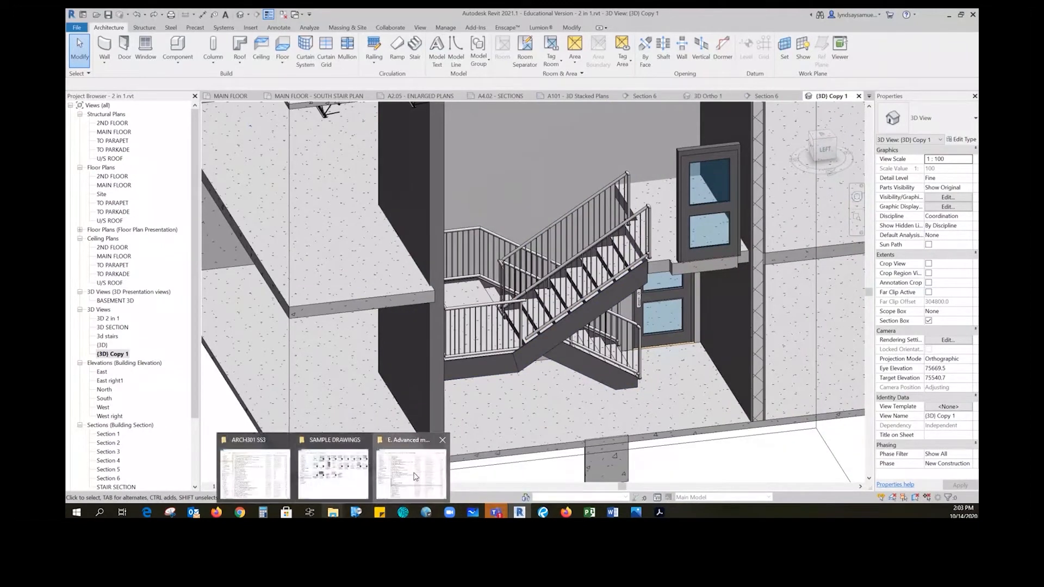
left_click(413, 472)
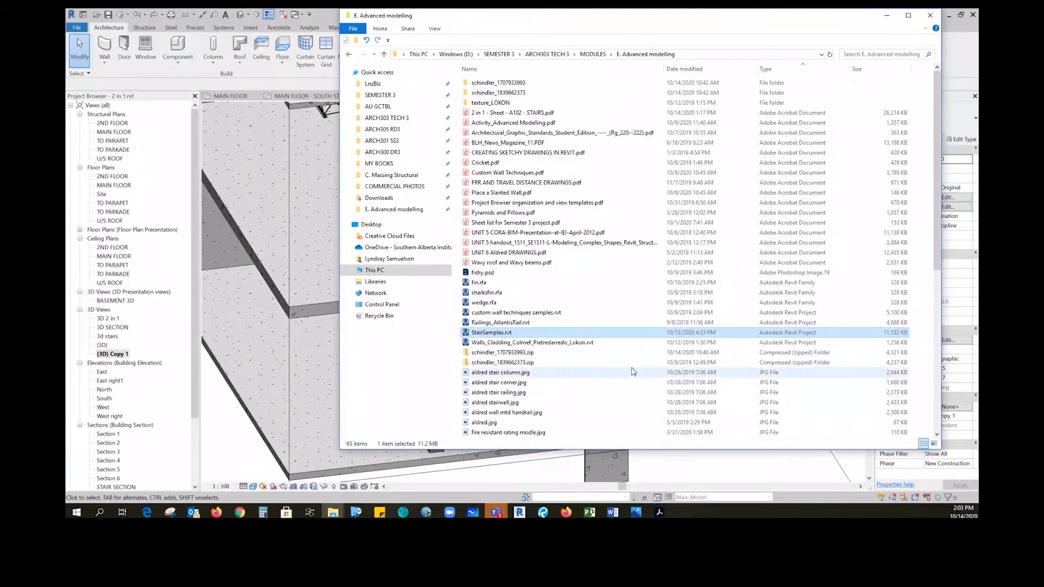
left_click(473, 324)
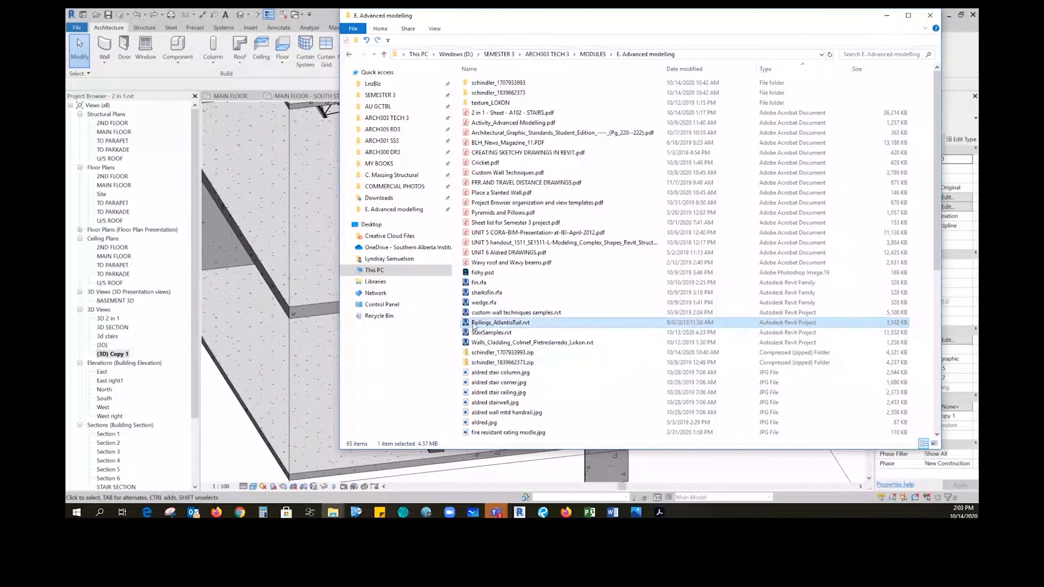
right_click(473, 326)
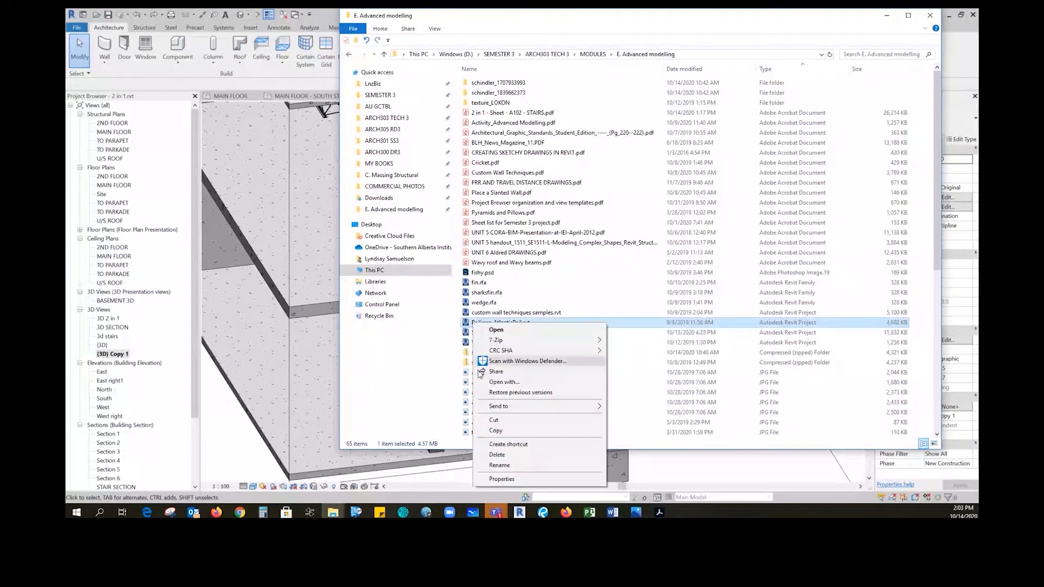
left_click(495, 431)
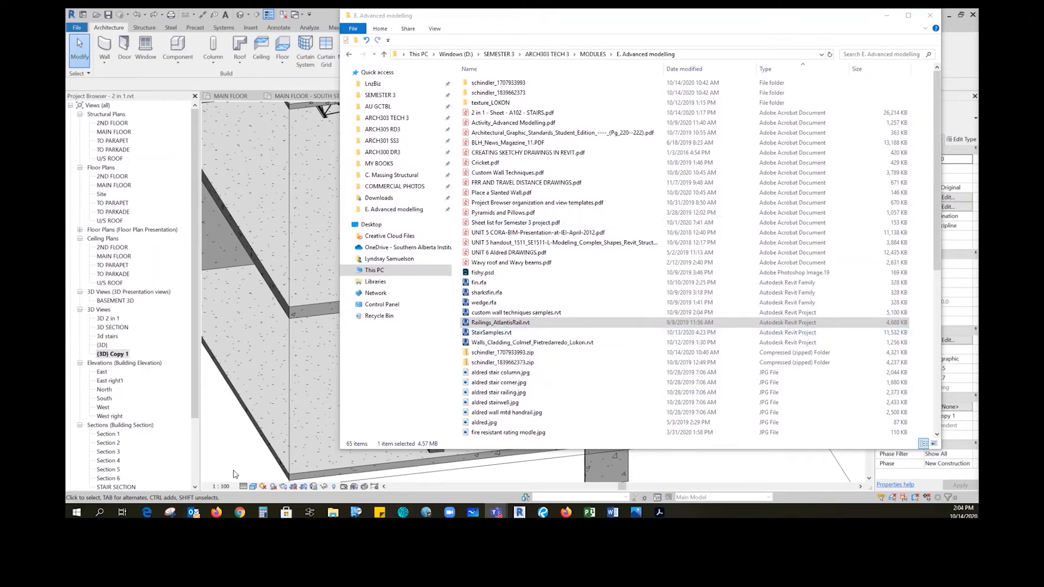
left_click(243, 445)
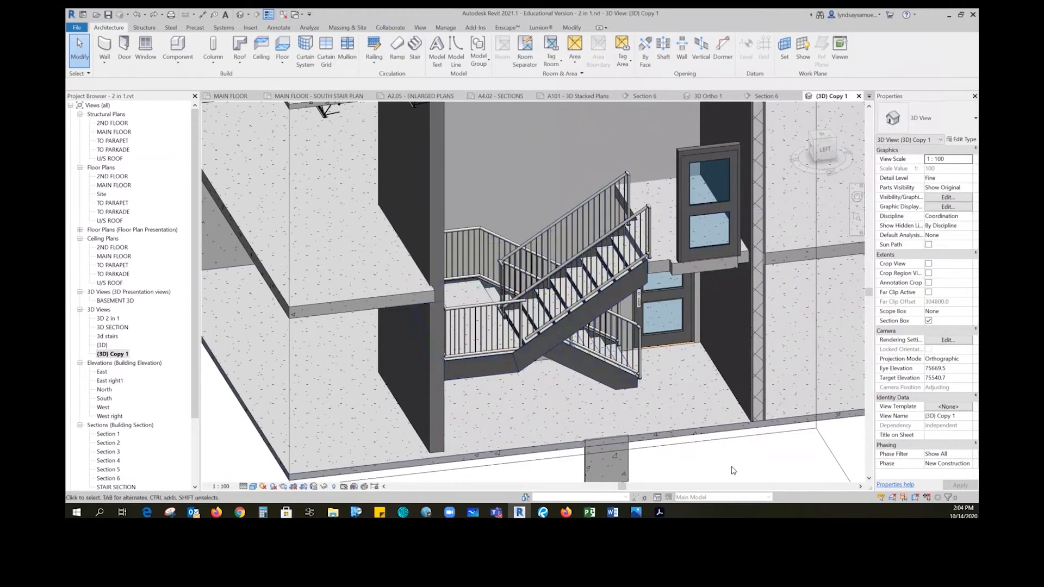
Change the stair's inner railing to the Atlantis_36"-SunRail-Triton-System type
left_click(627, 183)
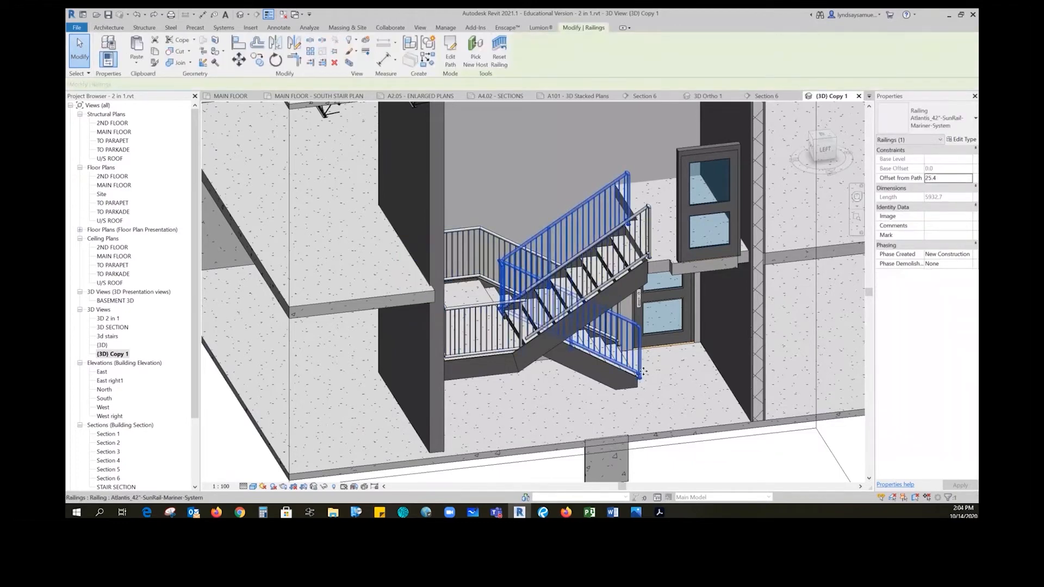
left_click(938, 120)
left_click(919, 199)
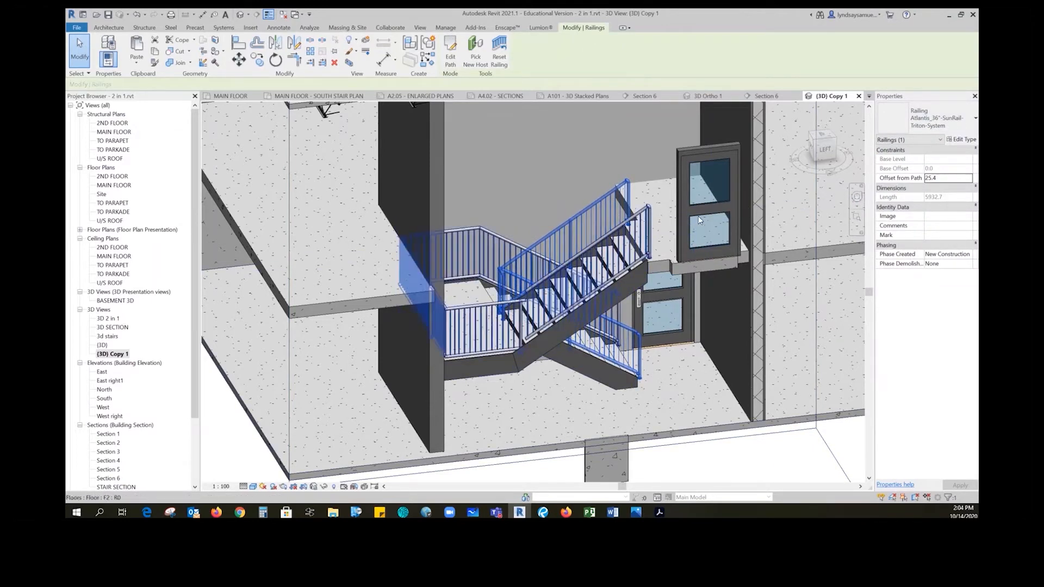
Set Excess Length Fill to None in the baluster placement of the inner railing's type
left_click(968, 141)
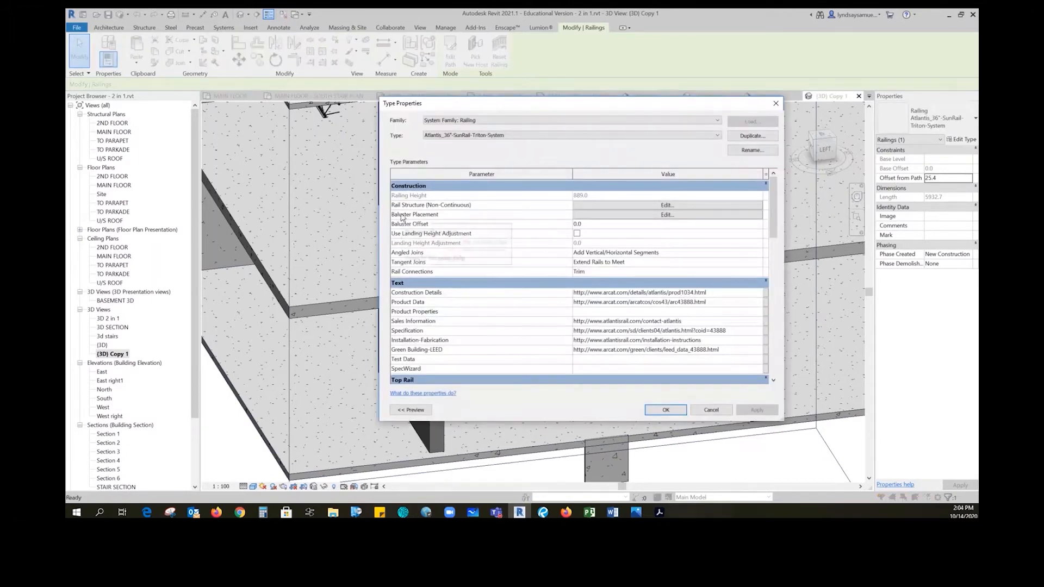
left_click(669, 215)
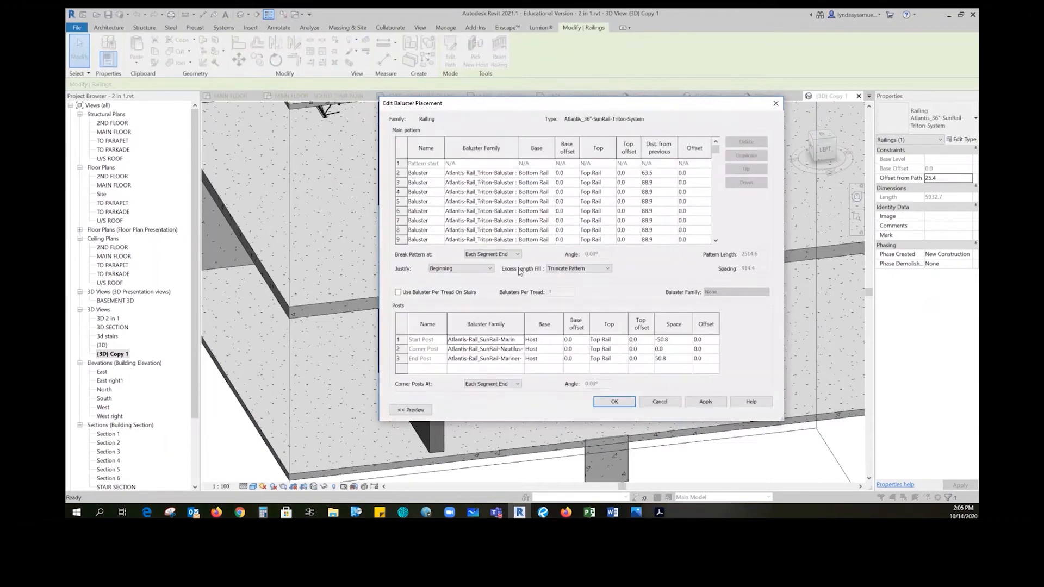
left_click(575, 269)
scroll(575, 274, "up", 1)
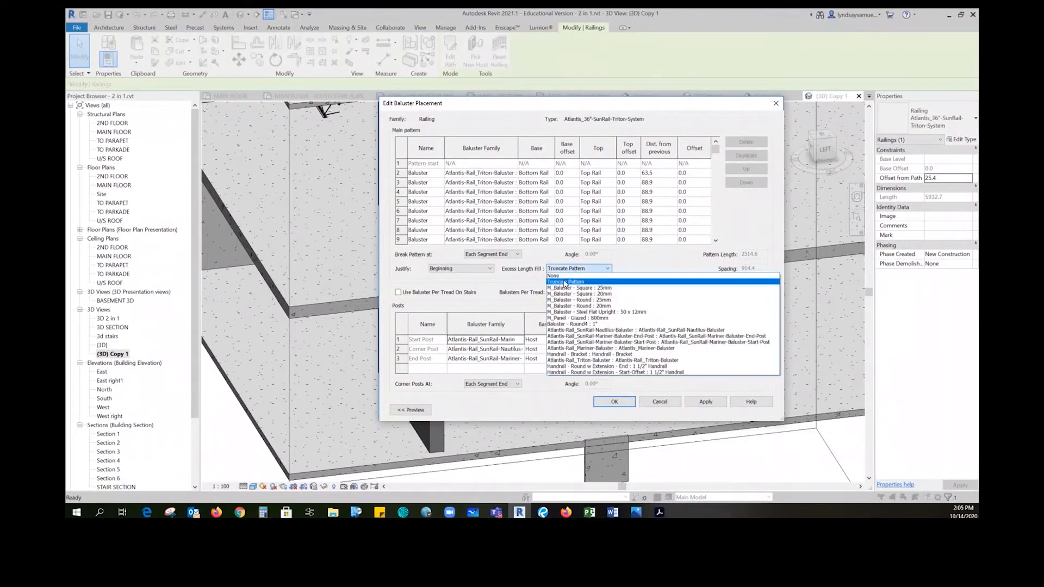
left_click(565, 276)
left_click(614, 402)
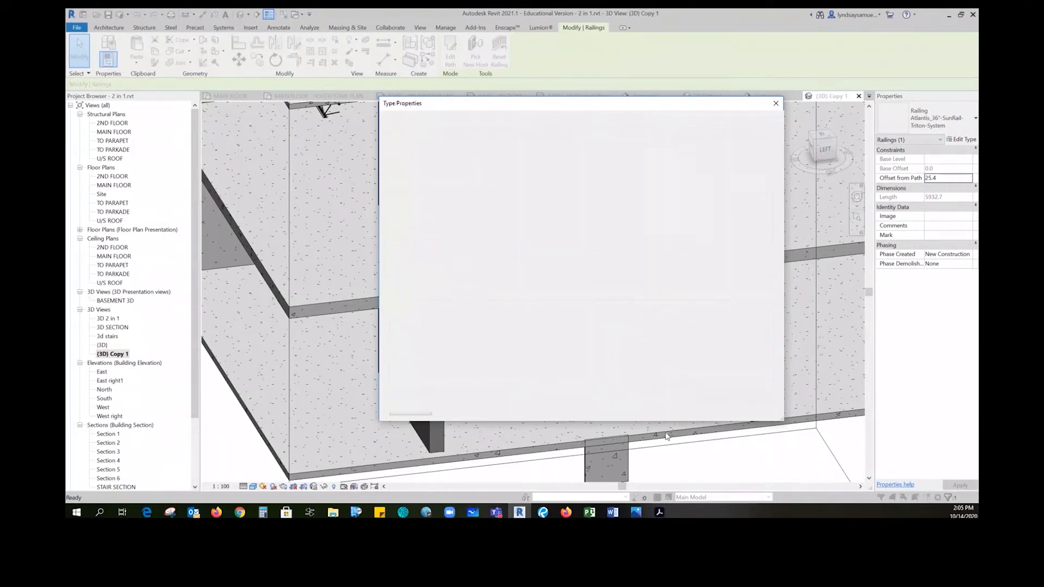
left_click(666, 410)
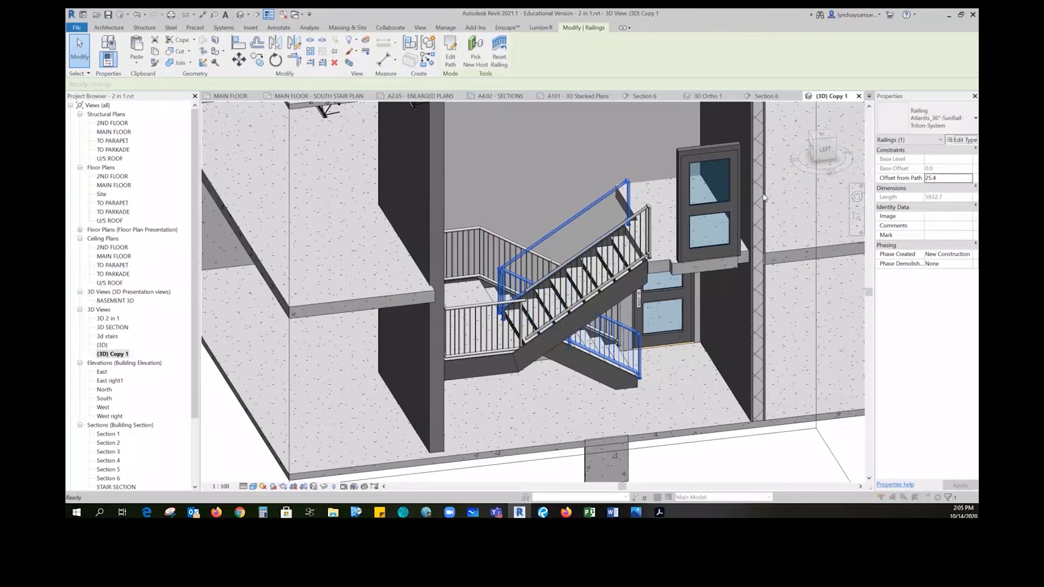
Set Excess Length Fill back to Truncate Pattern in the inner railing type's baluster placement and deselect the railing
left_click(968, 141)
left_click(643, 213)
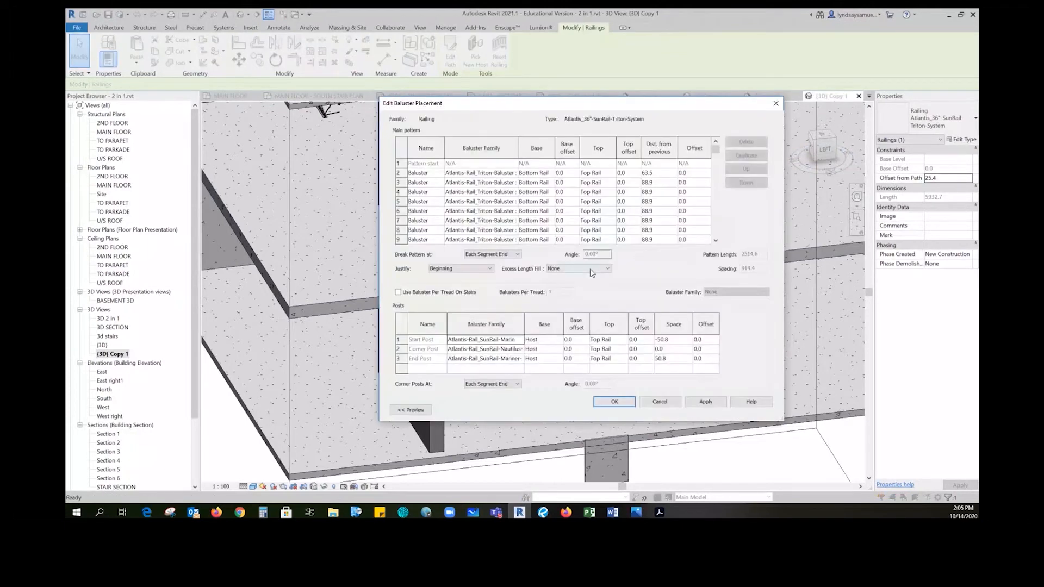
left_click(603, 269)
left_click(571, 277)
left_click(609, 404)
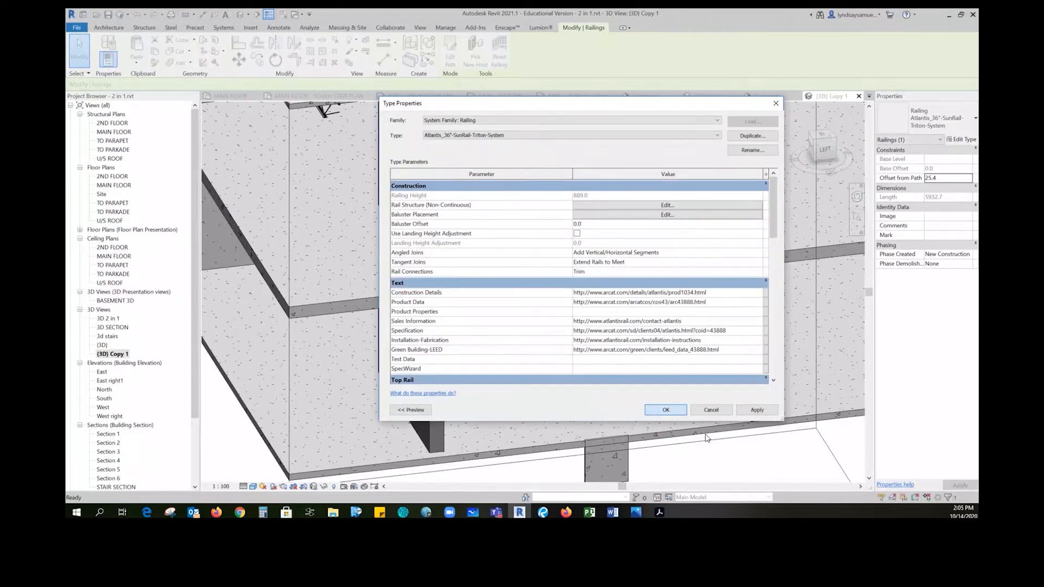
key("Return")
key("Escape")
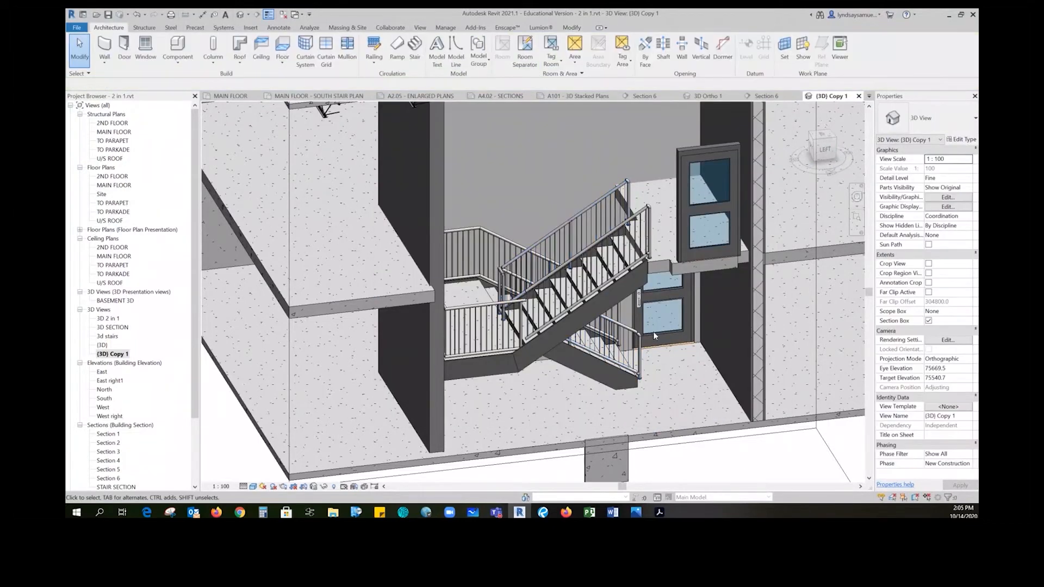
Change the outer stair and landing railing along the shaft walls to the wall mounted railing type
middle_click_drag(616, 259, 536, 351, "shift")
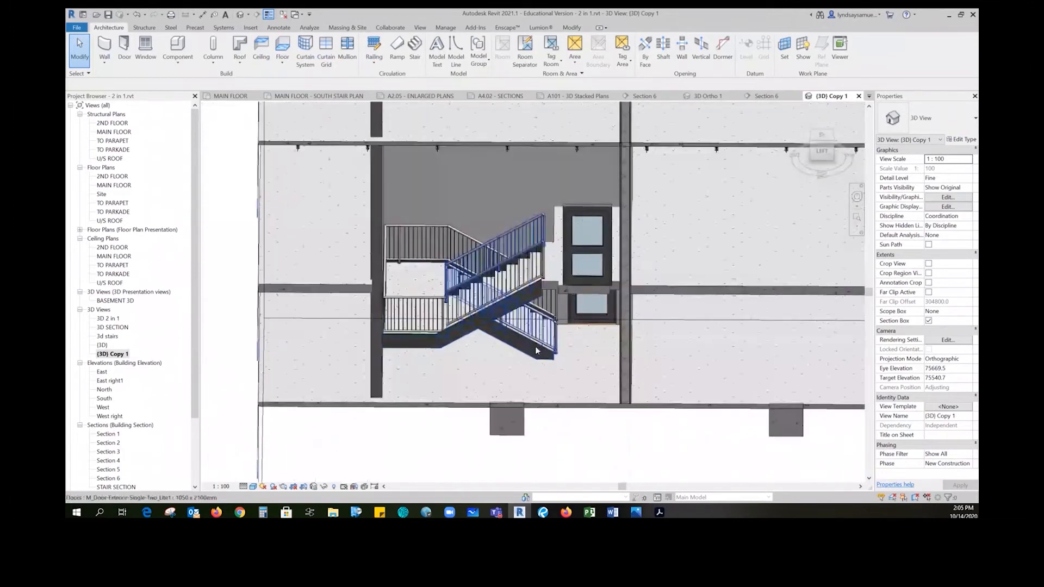
left_click(425, 224)
middle_click_drag(497, 328, 508, 280, "shift")
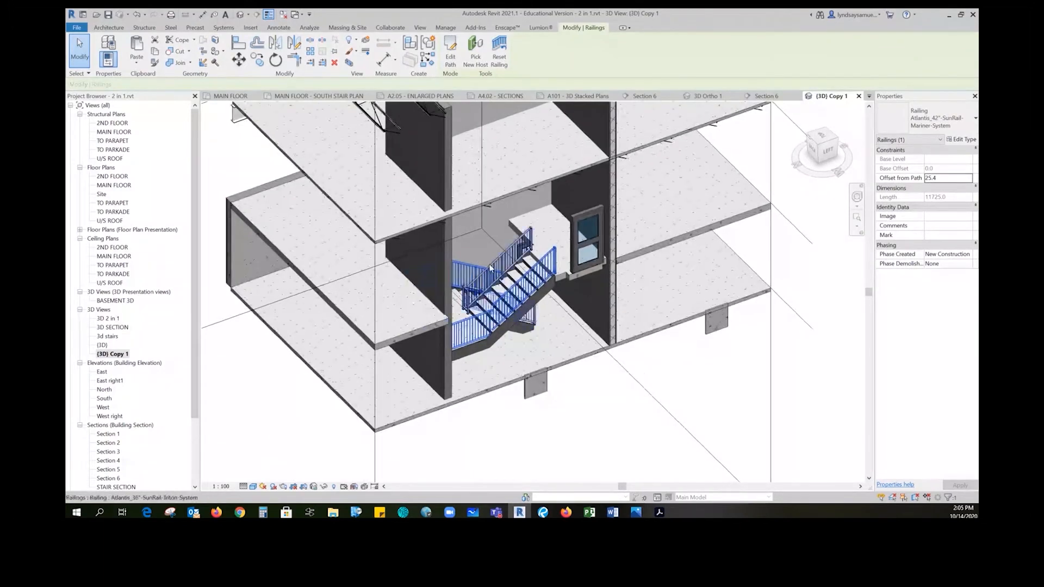
left_click(934, 118)
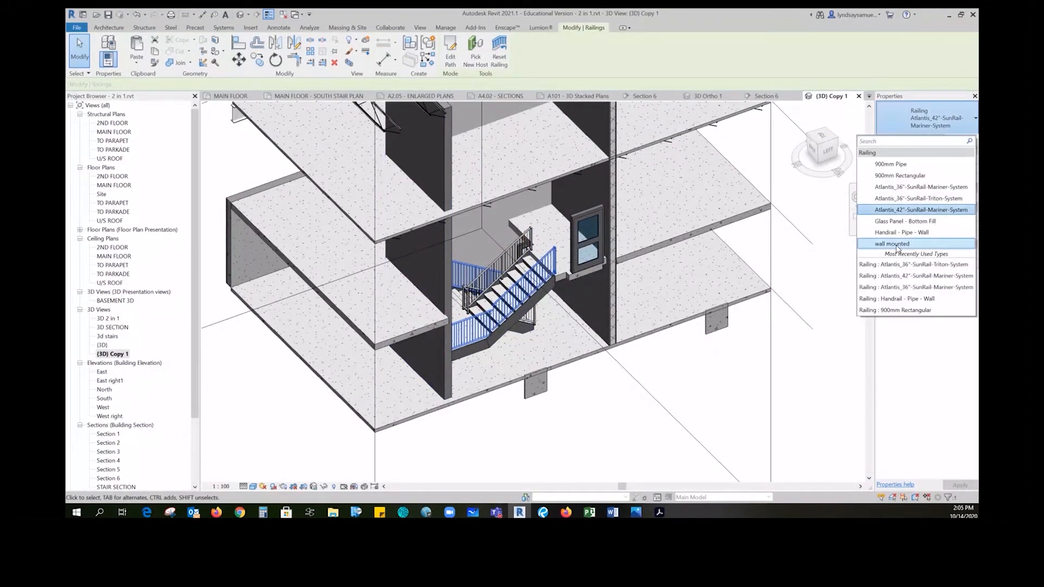
left_click(896, 244)
middle_click_drag(644, 421, 505, 405, "shift")
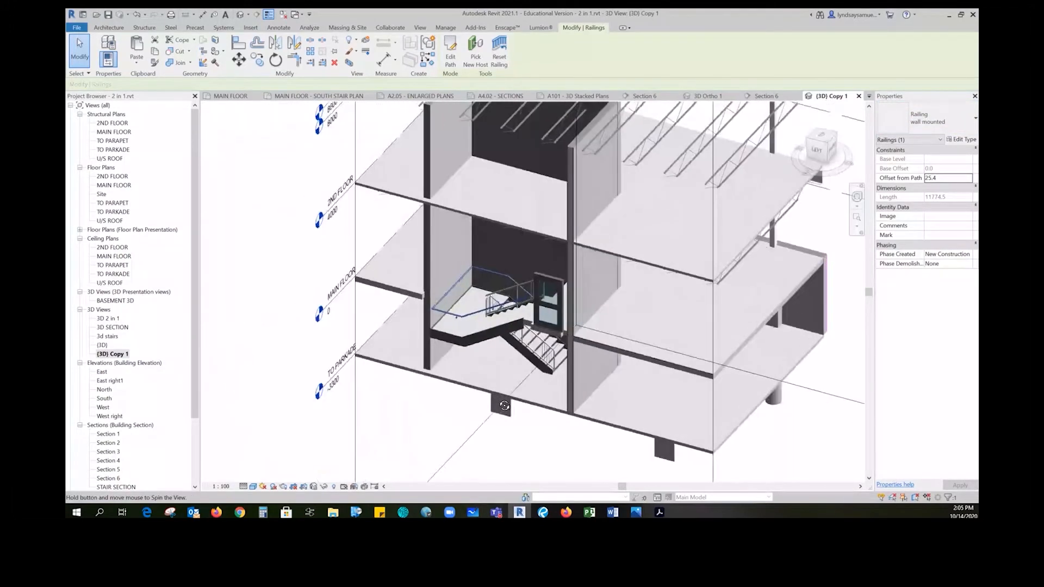
scroll(414, 299, "up", 5)
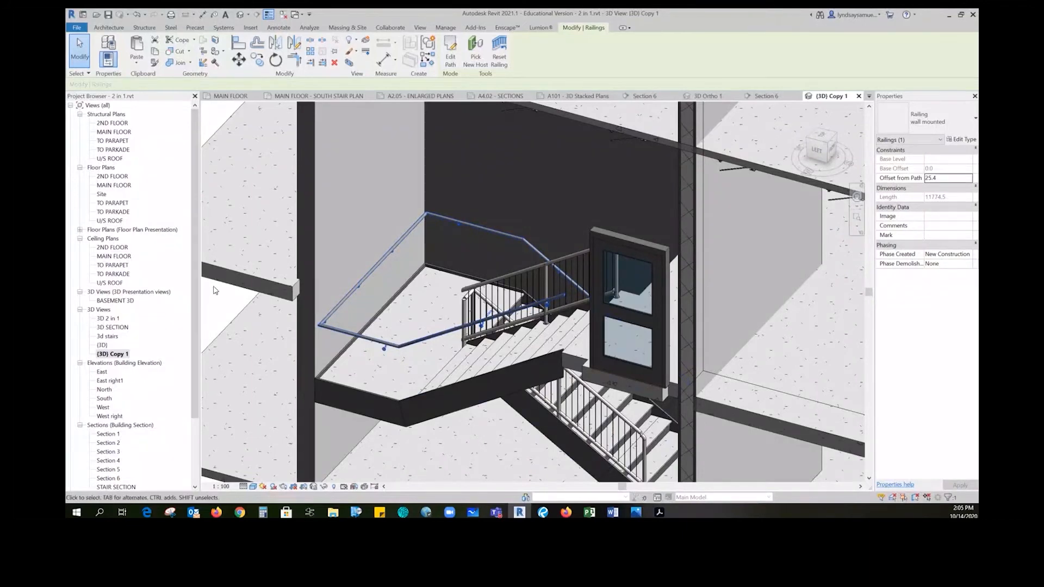
key("Escape")
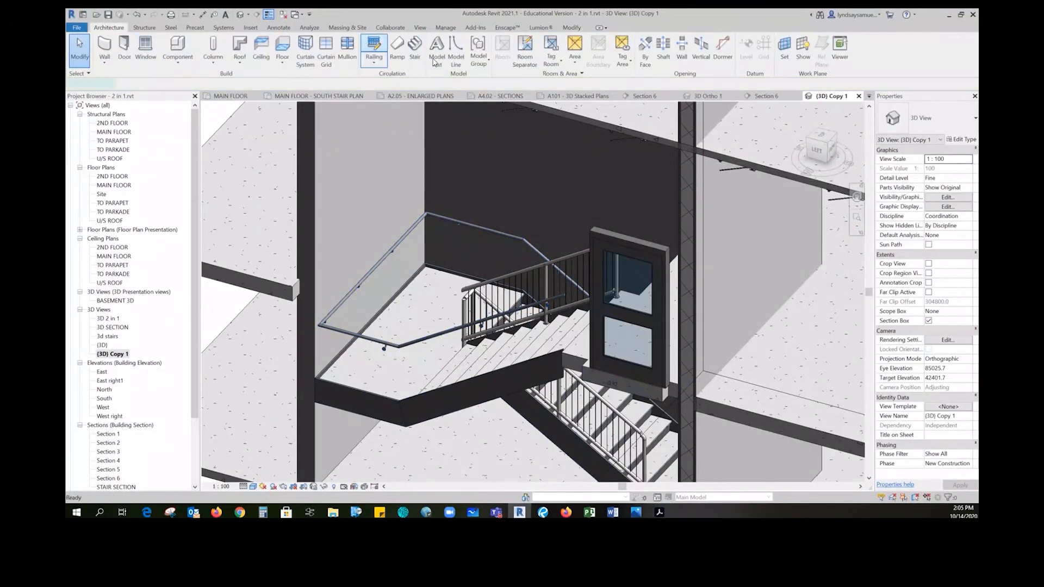
left_click(374, 48)
left_click(937, 120)
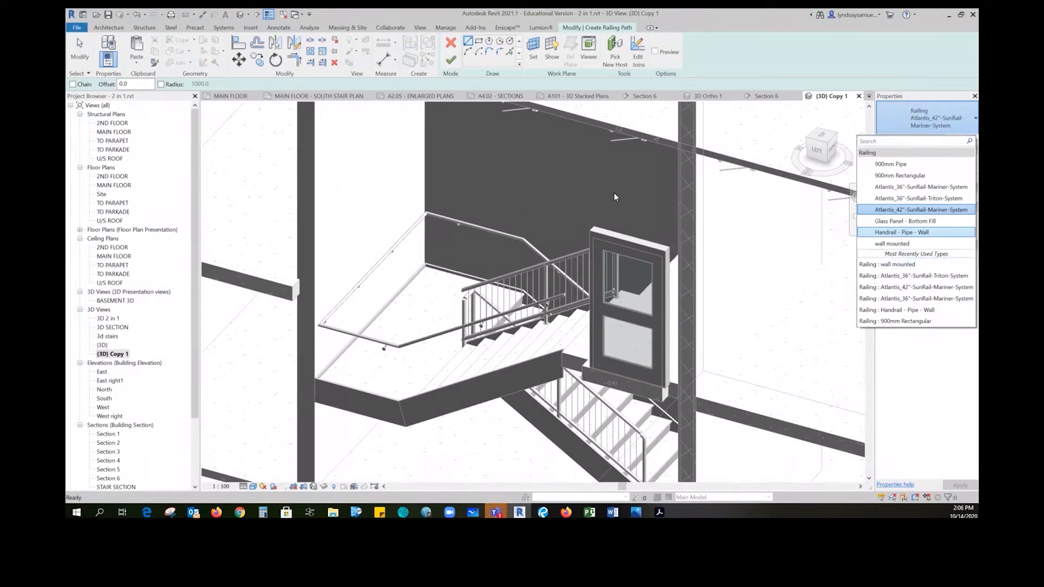
left_click(451, 43)
left_click(451, 43)
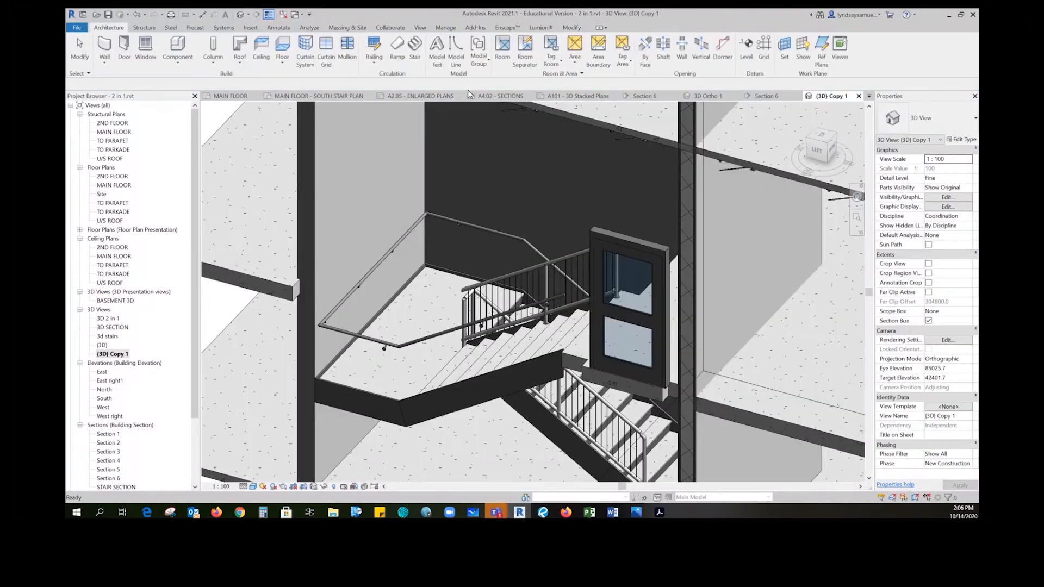
Switch to Firefox and open Railing_Samples.rvt from the Revit sample stair and railing files page in Autodesk Revit
left_click(567, 512)
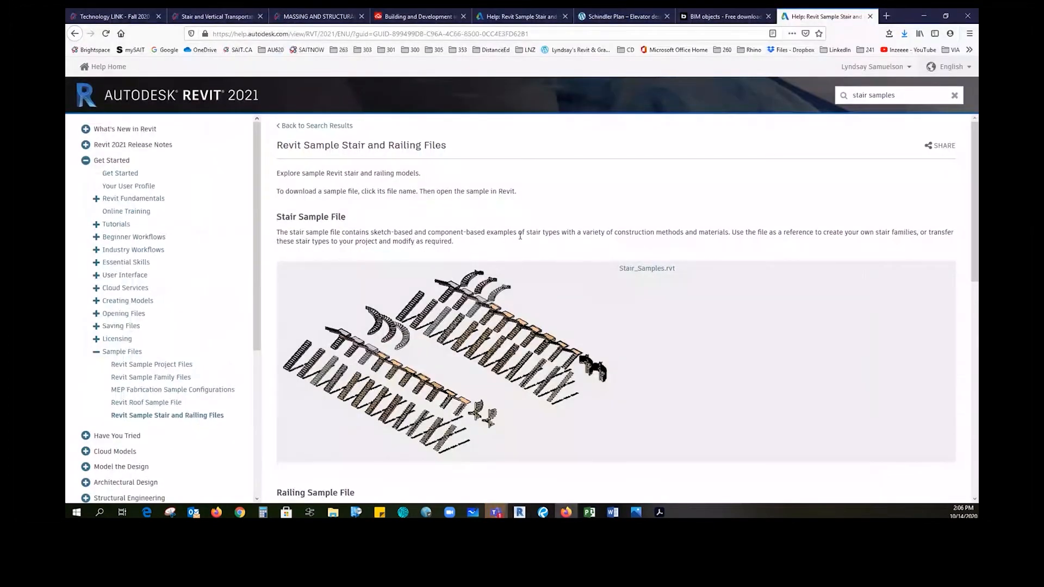
scroll(680, 308, "down", 6)
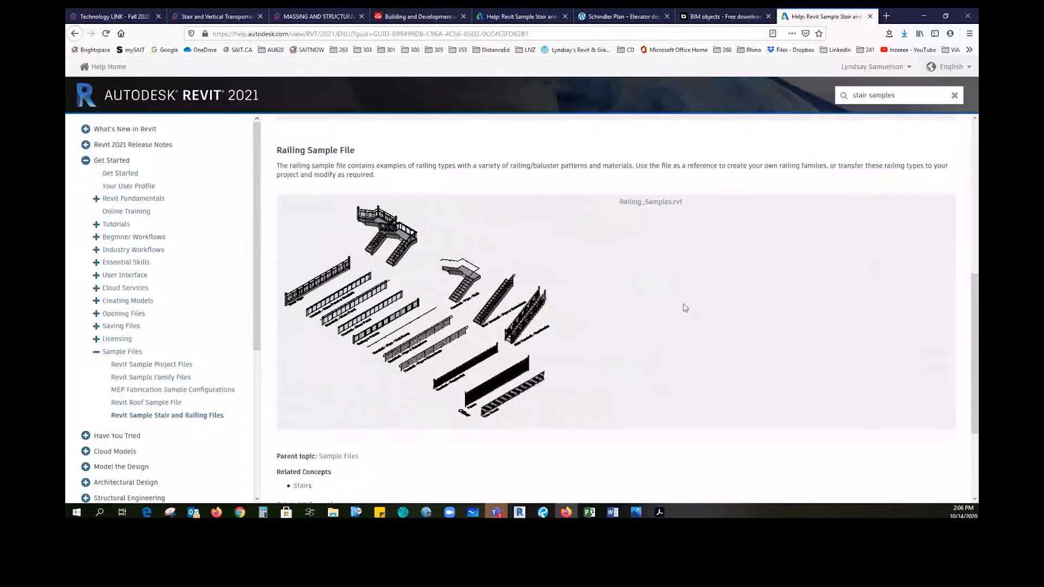
left_click(633, 204)
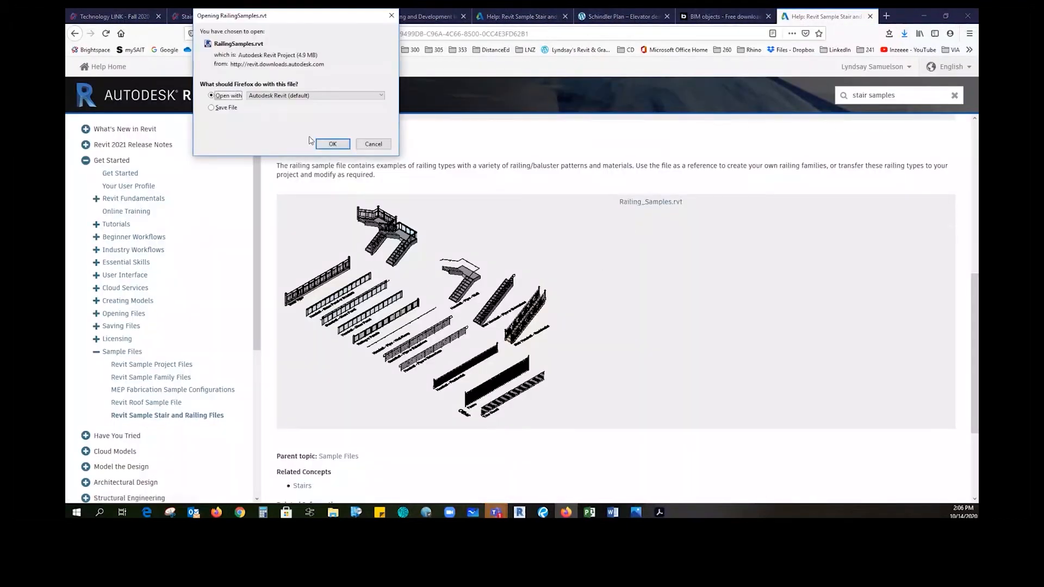
left_click(333, 144)
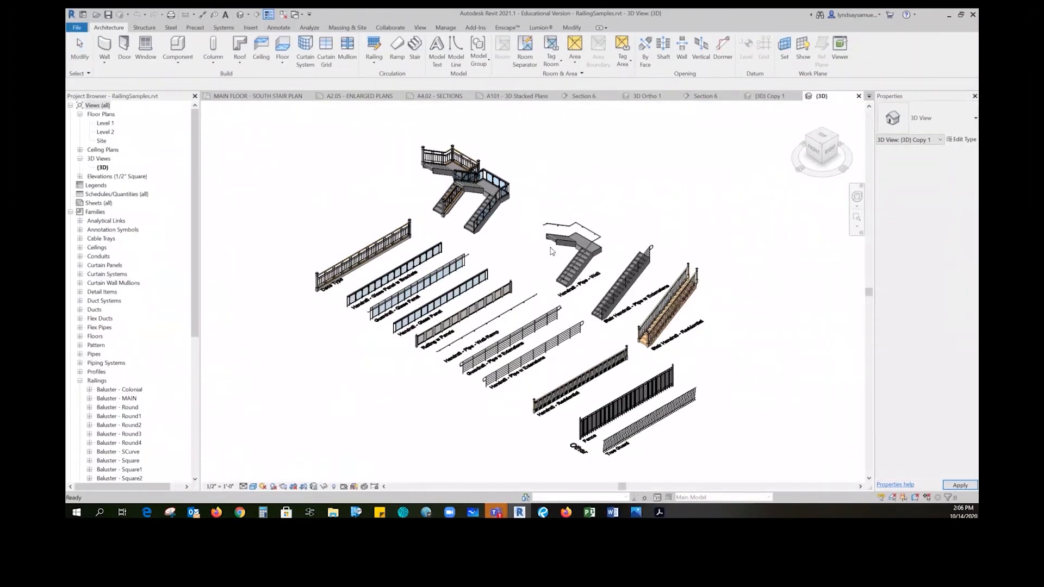
Examine the Handrail - Pipe - Wall sample railing, including its wall brackets and end extensions
scroll(606, 241, "up", 5)
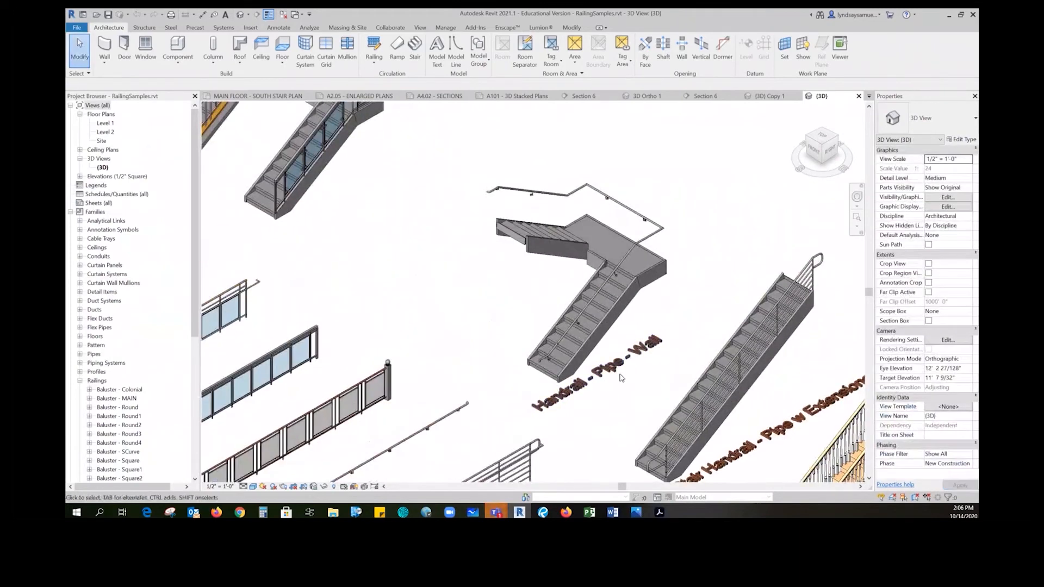
left_click(667, 234)
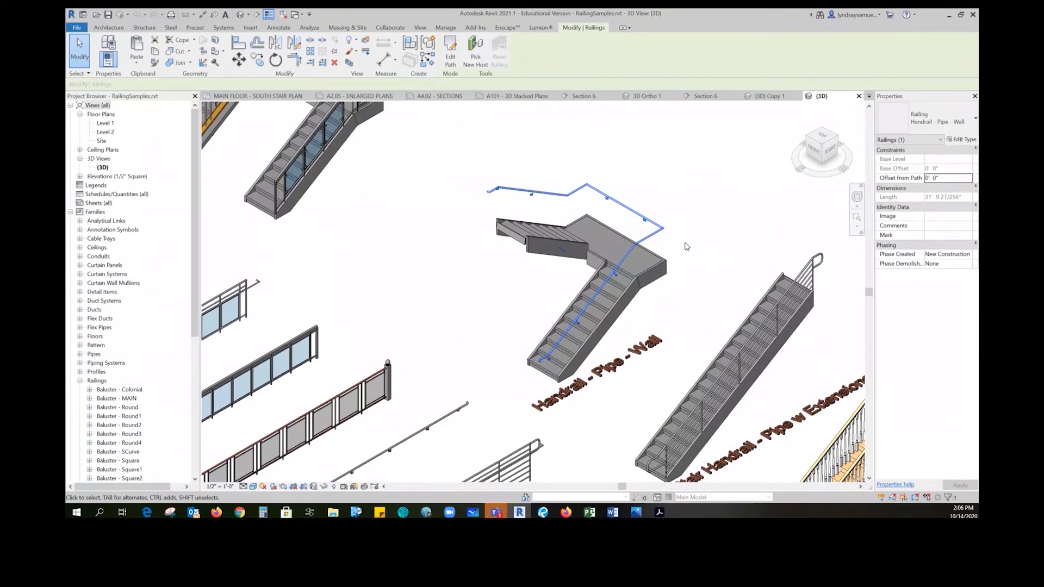
scroll(687, 246, "up", 2)
scroll(307, 171, "up", 5)
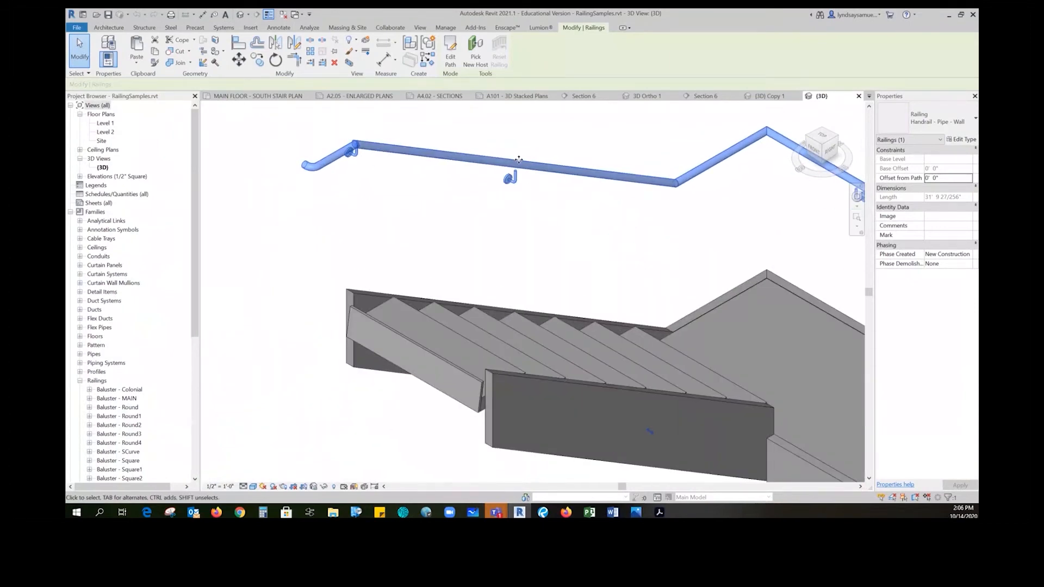
scroll(519, 159, "up", 4)
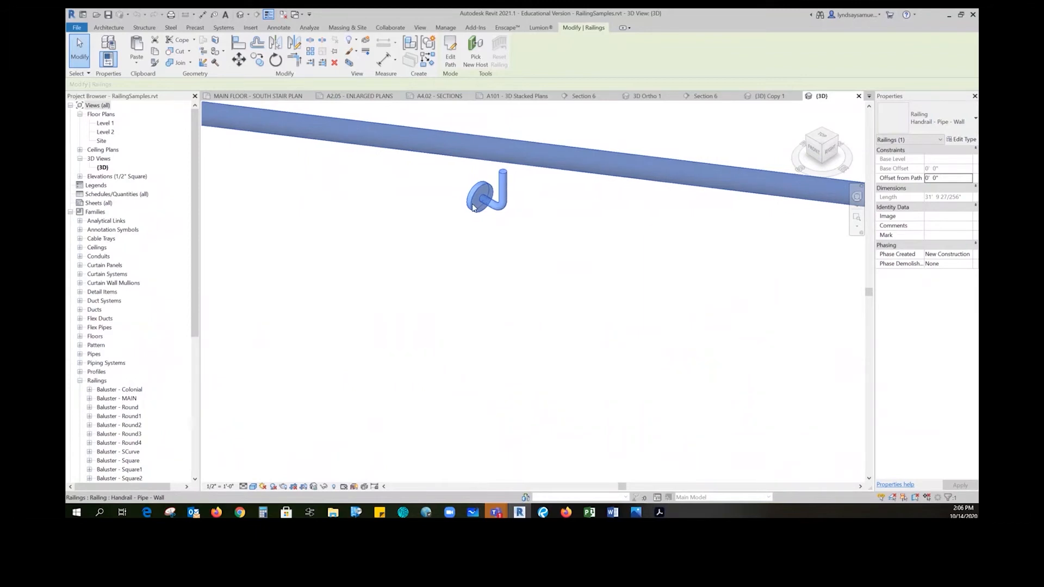
scroll(402, 179, "down", 9)
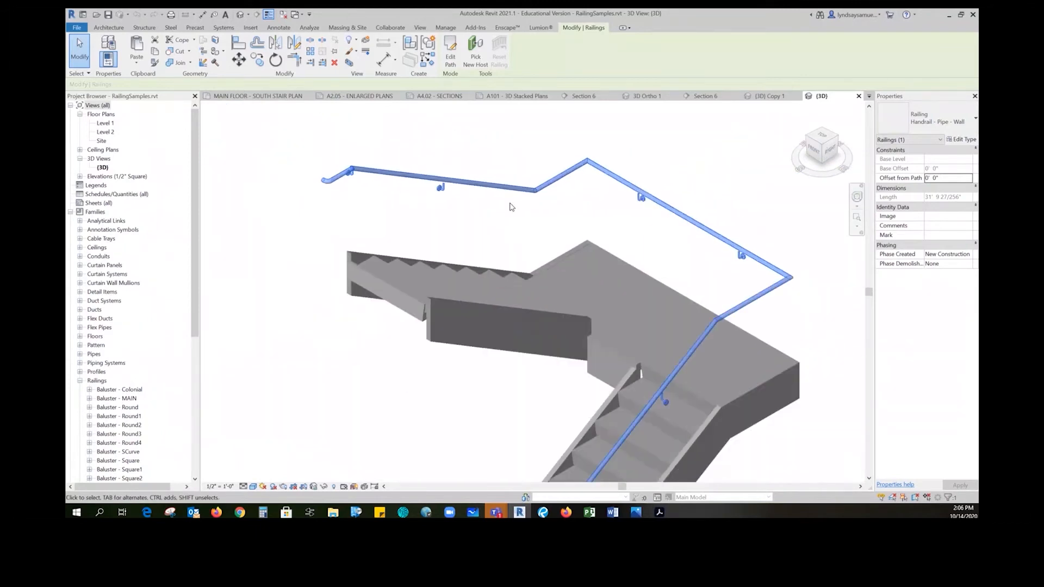
middle_click_drag(796, 347, 799, 272)
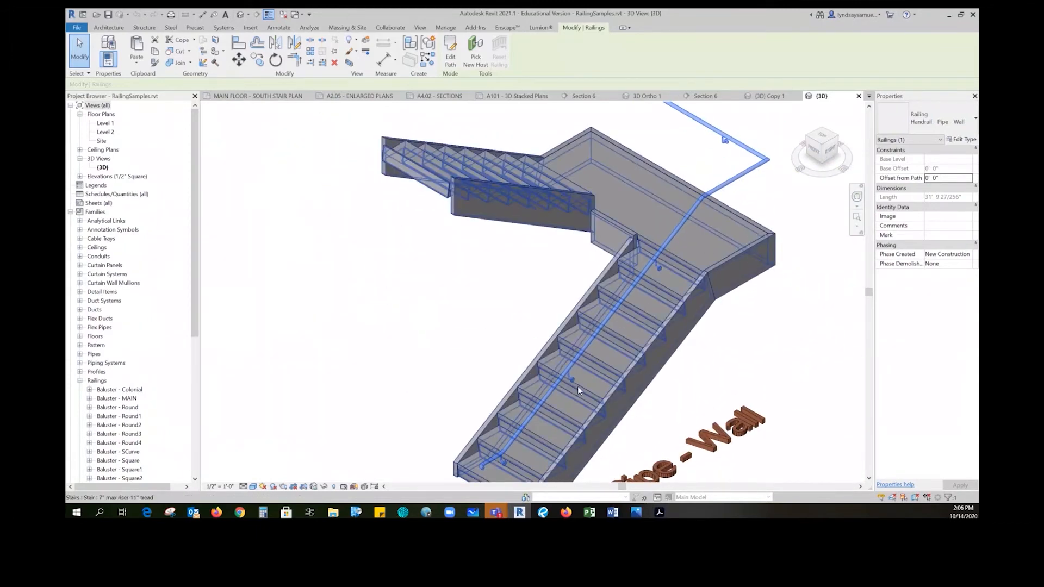
left_click(419, 294)
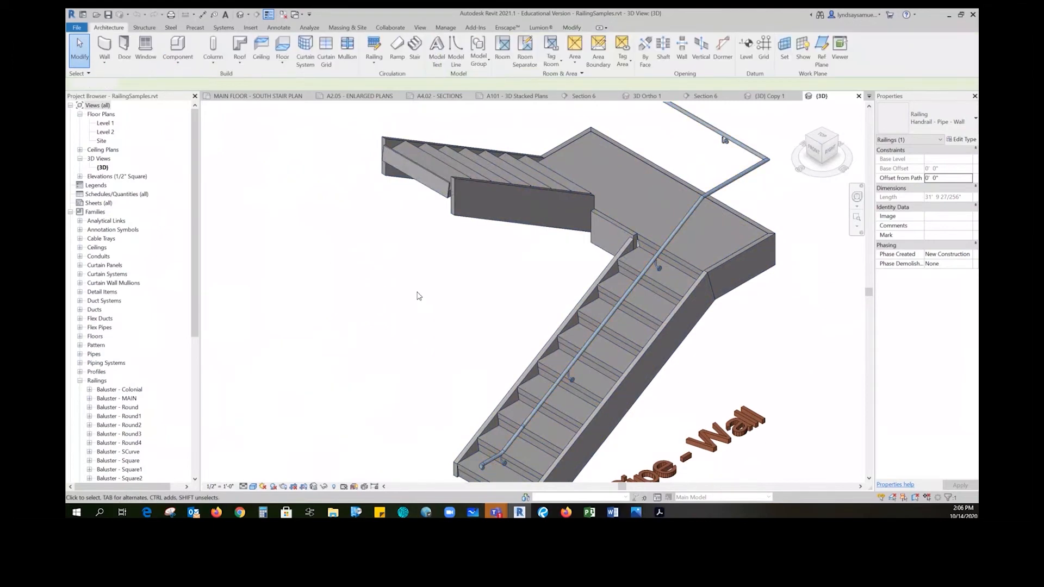
scroll(446, 310, "down", 4)
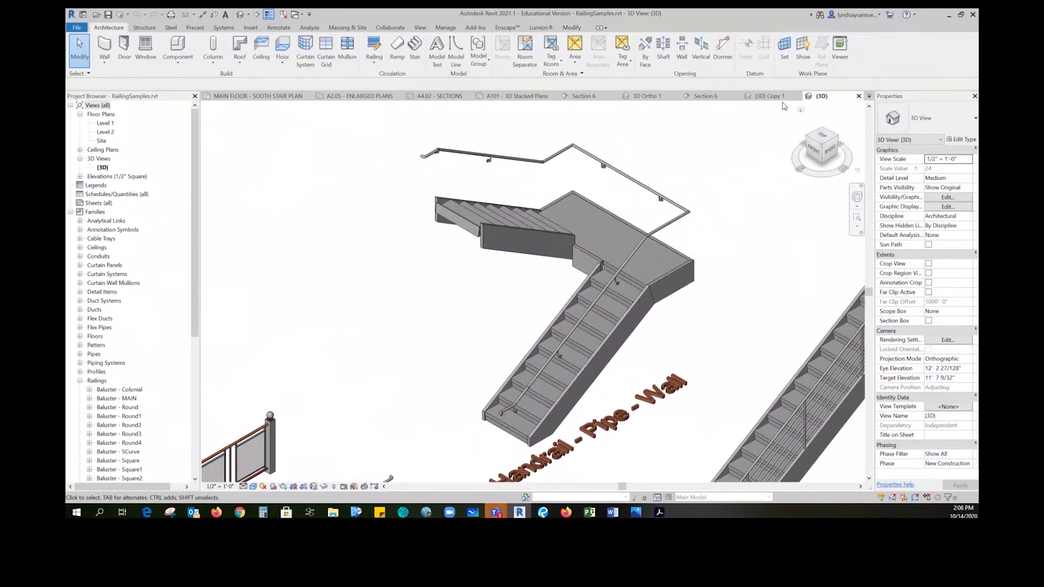
Return to the 2 in 1 project and open the outer wall mounted railing's path for editing in the MAIN FLOOR plan
left_click(770, 96)
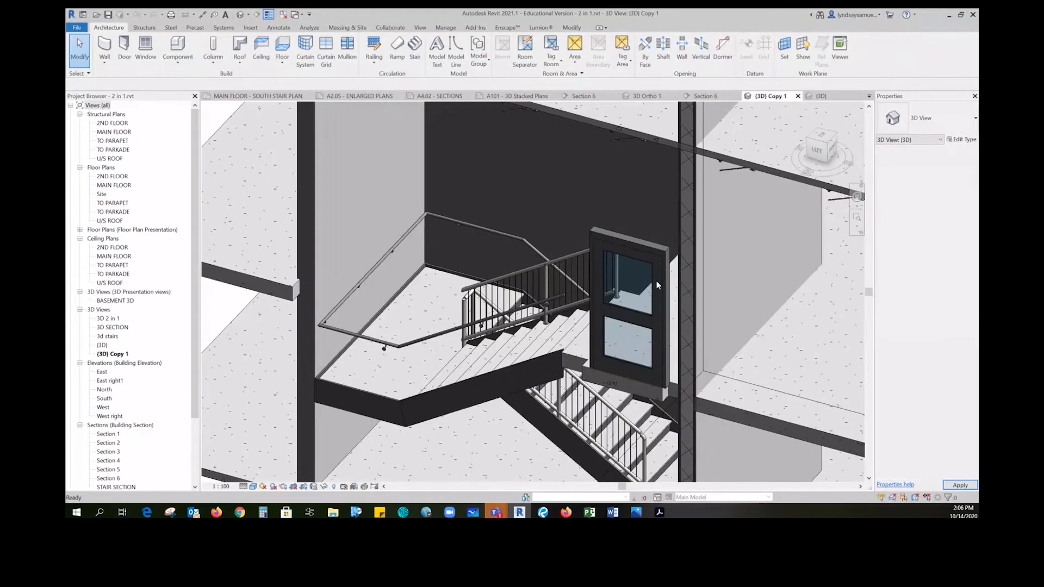
left_click(355, 340)
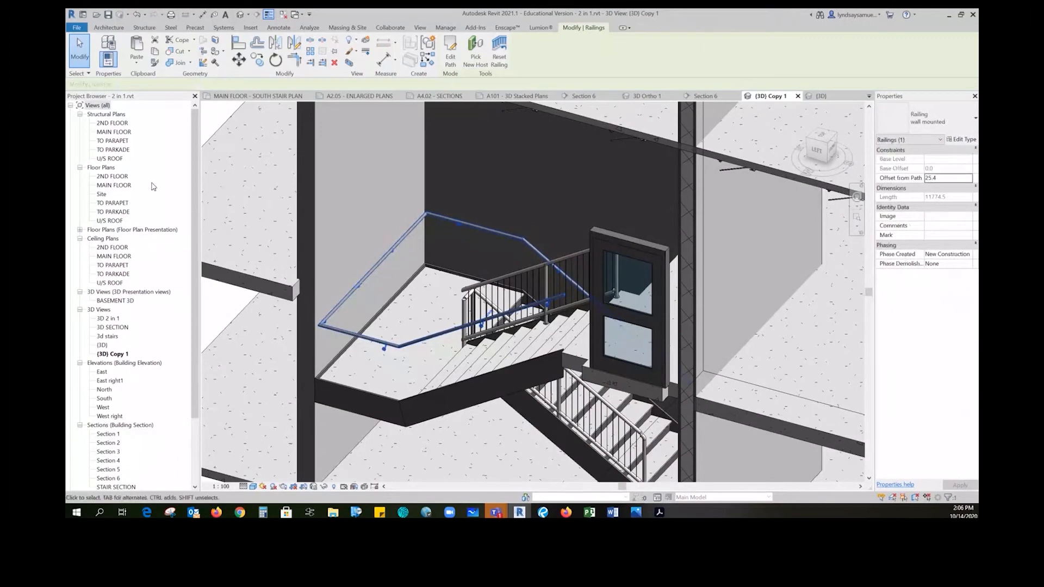
double_click(112, 186)
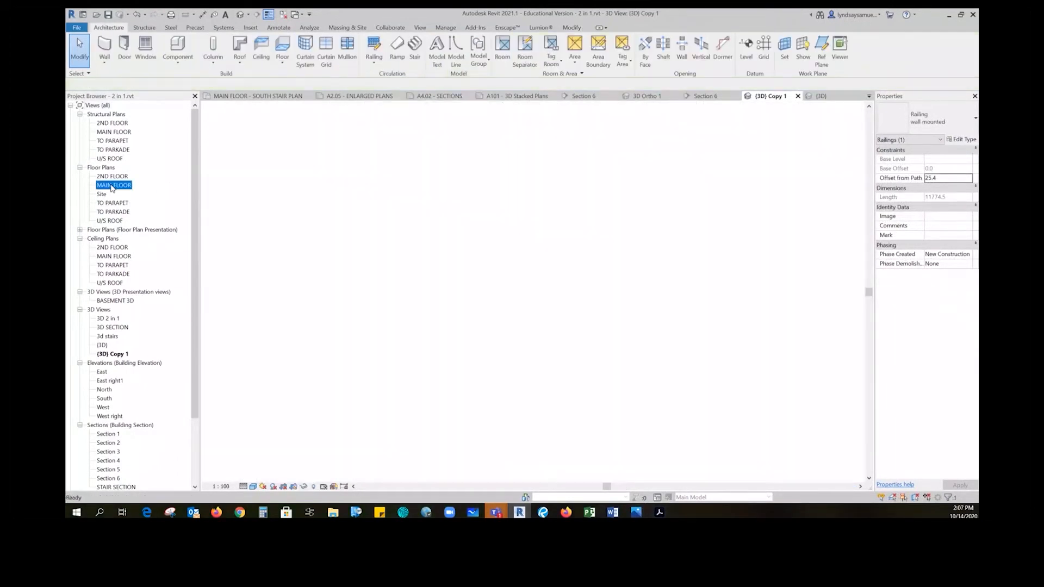
scroll(601, 139, "up", 5)
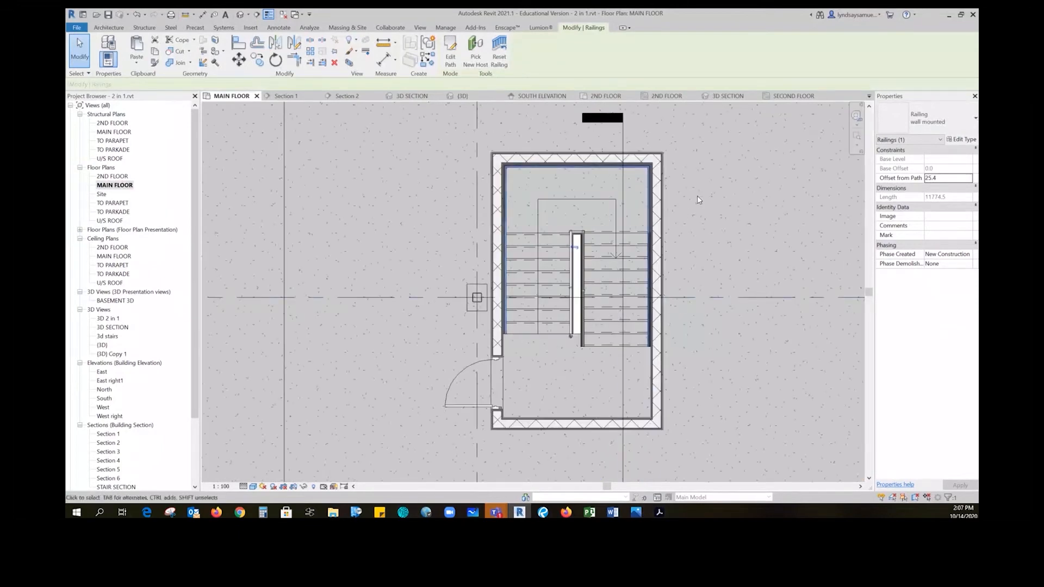
left_click(449, 52)
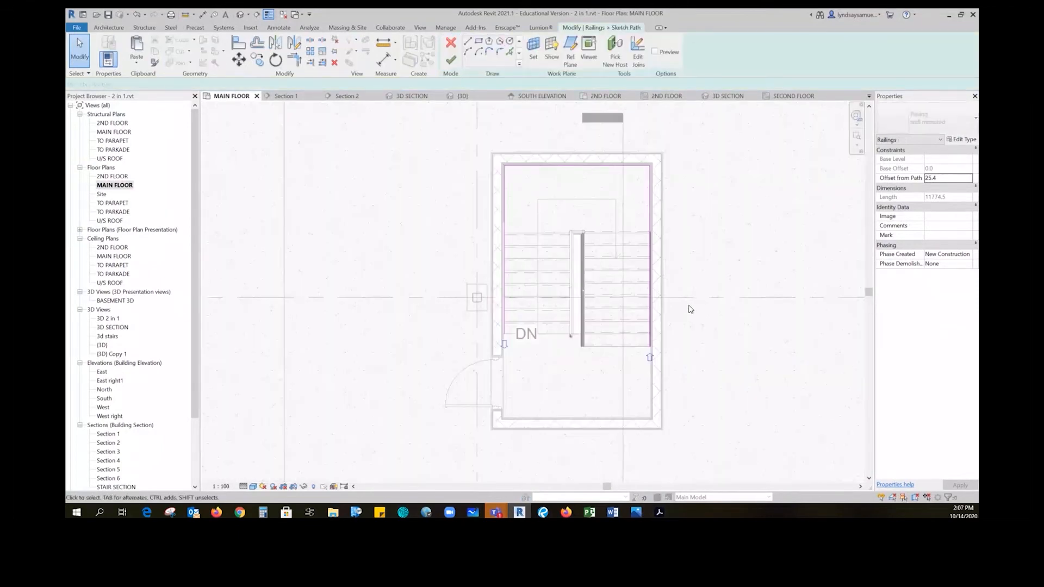
scroll(726, 259, "up", 2)
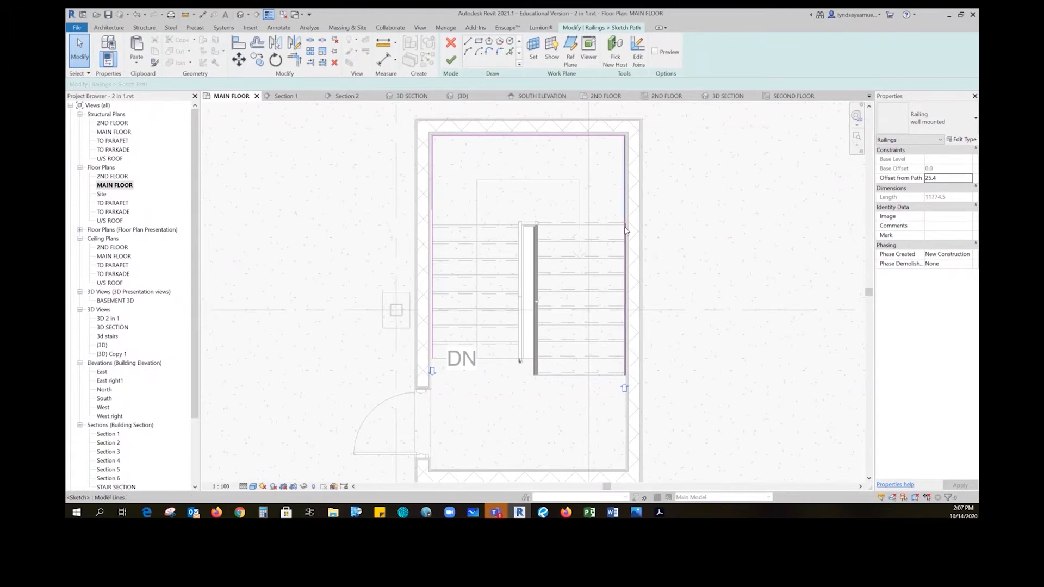
Delete the railing path along the door-side flight and landing walls, shorten the opposite landing segment to 300 mm, and finish the path
left_click(434, 274)
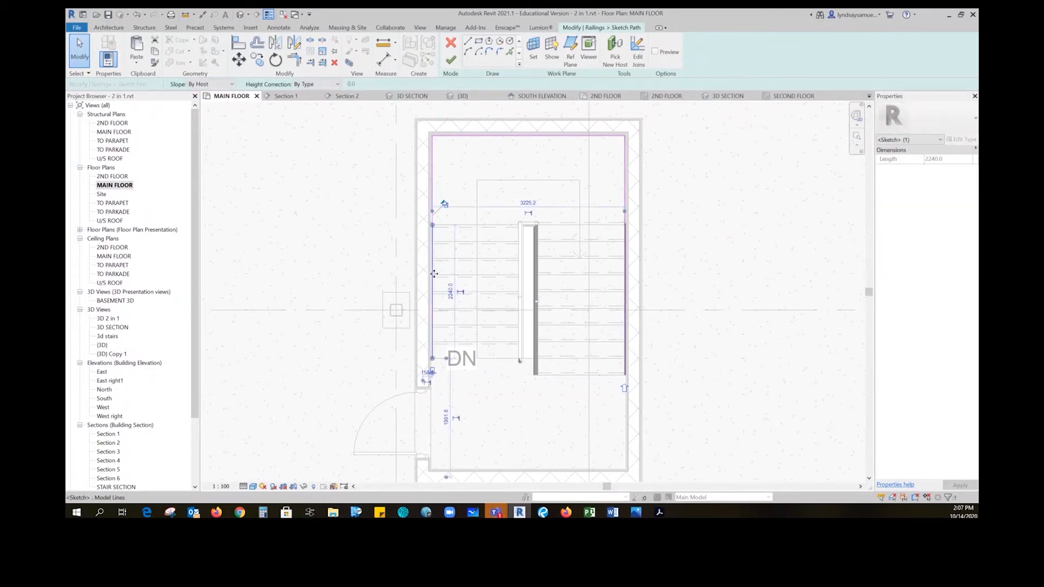
key("Delete")
left_click(473, 140)
key("Delete")
left_click(627, 172)
left_click_drag(628, 141, 625, 207)
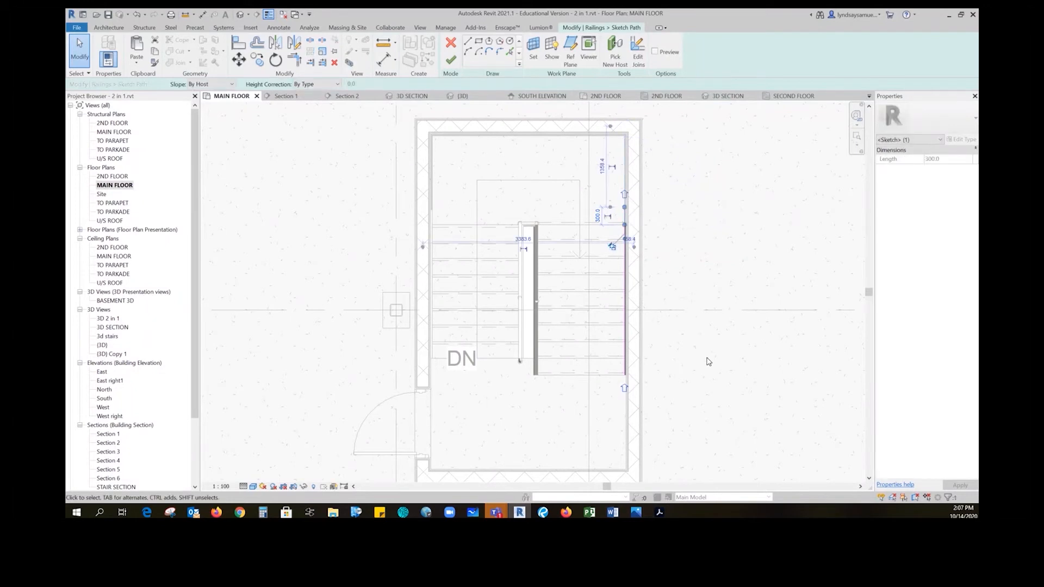
left_click(452, 59)
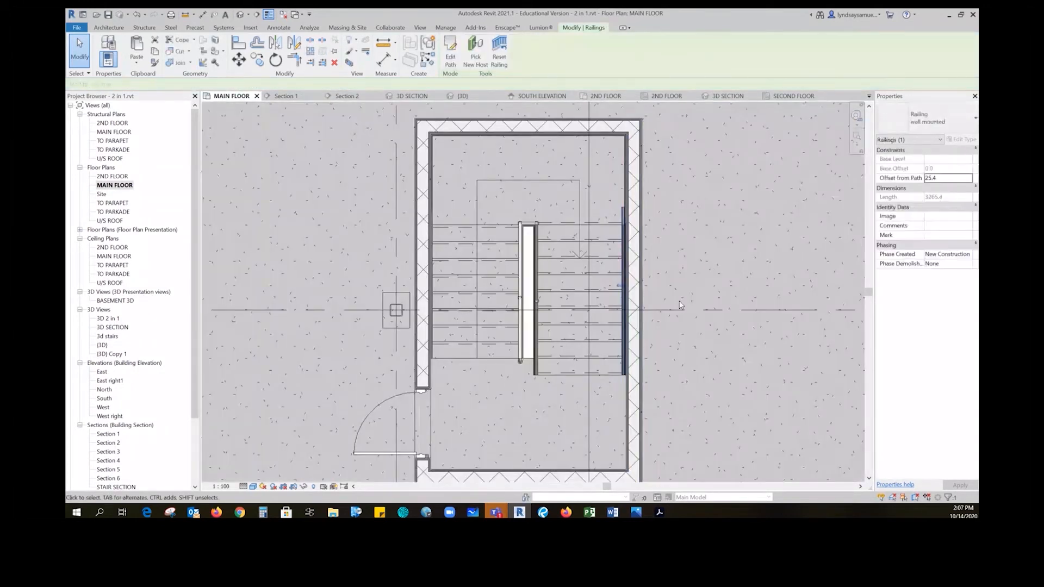
Inspect the upper and lower ends of the edited wall mounted railing in the (3D) Copy 1 view
double_click(120, 355)
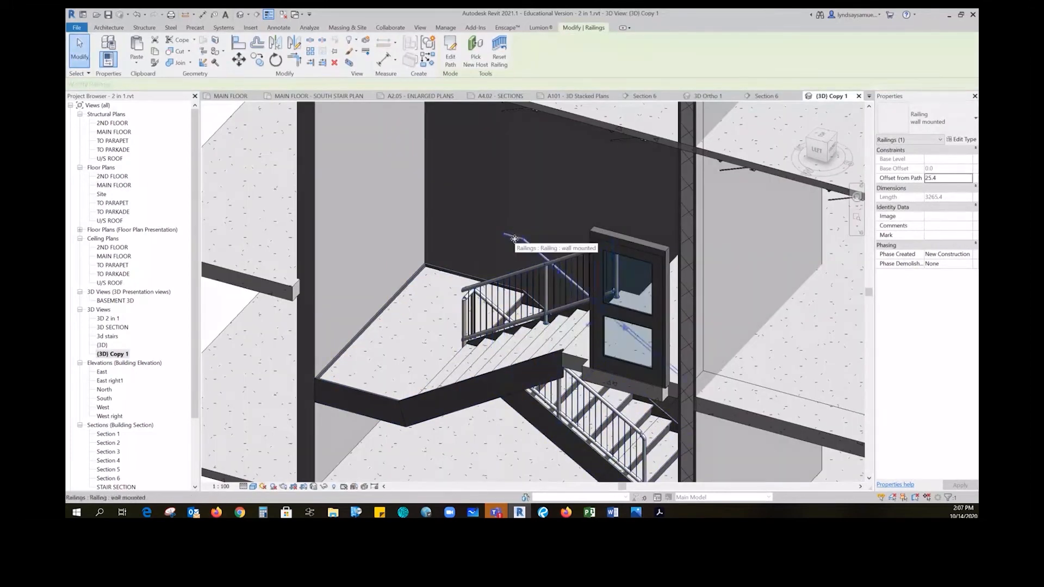
scroll(512, 239, "up", 5)
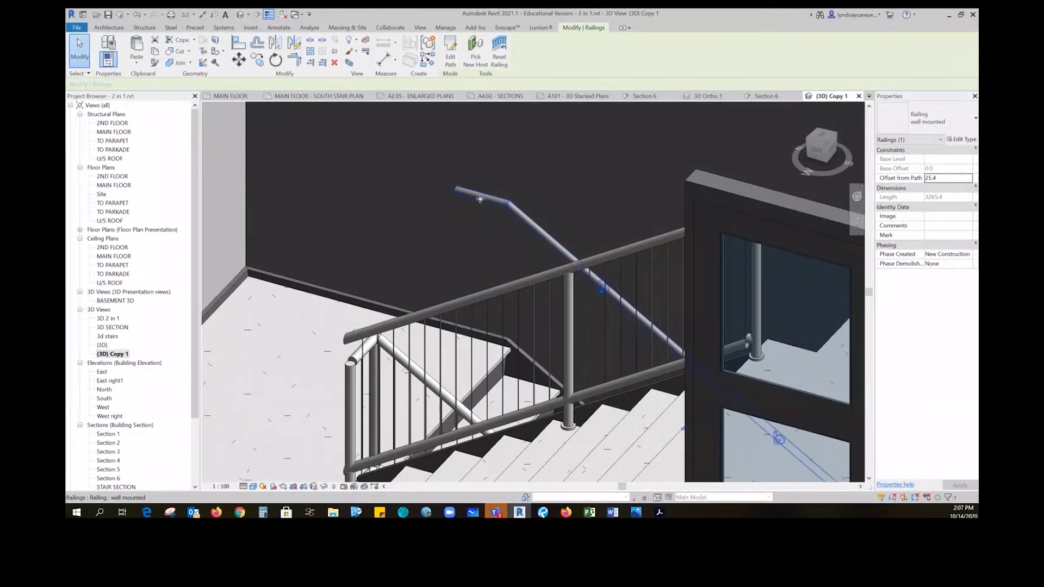
middle_click_drag(432, 190, 721, 286, "shift")
scroll(721, 286, "up", 5)
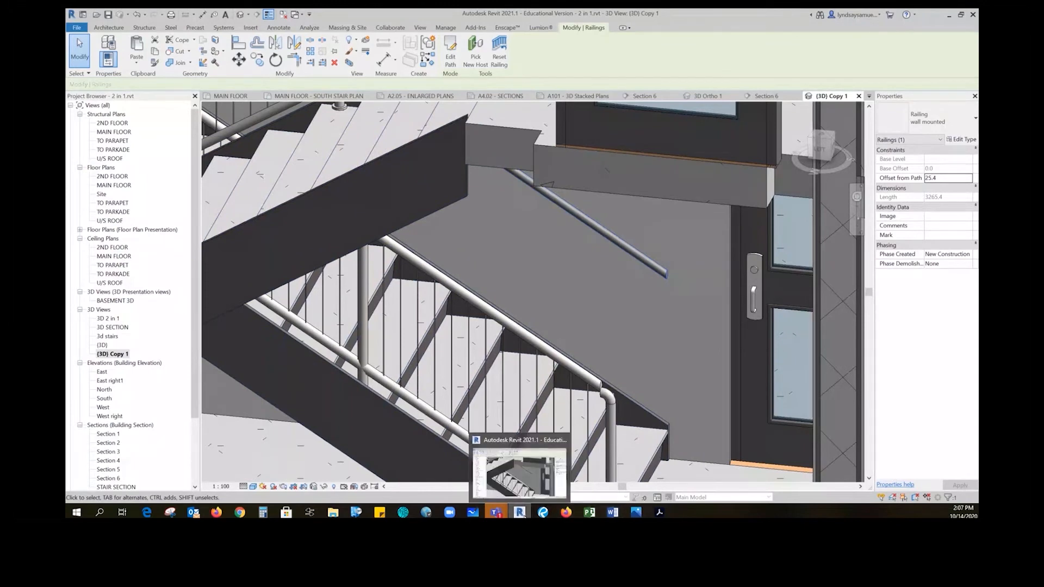
mouse_move(590, 513)
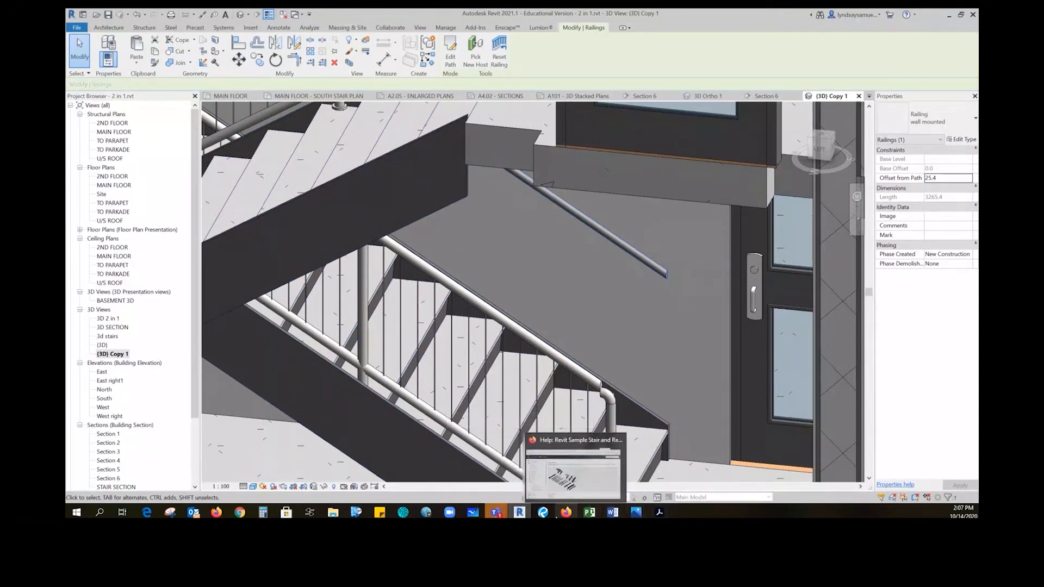
mouse_move(521, 514)
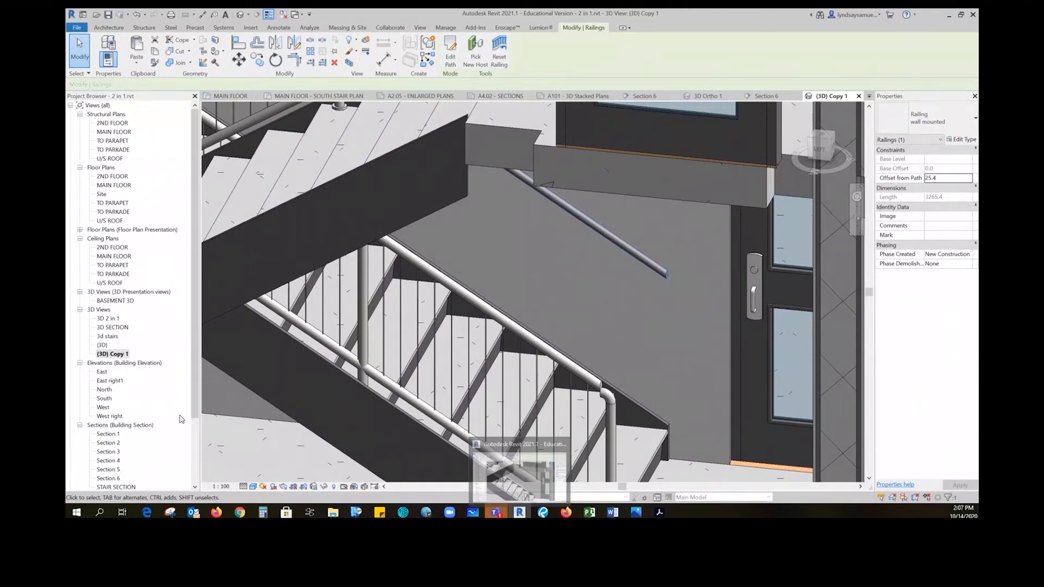
Open sheet A102 - STAIRS and examine the wall mounted handrail elevation detail
left_click(113, 354)
scroll(112, 359, "down", 3)
double_click(108, 452)
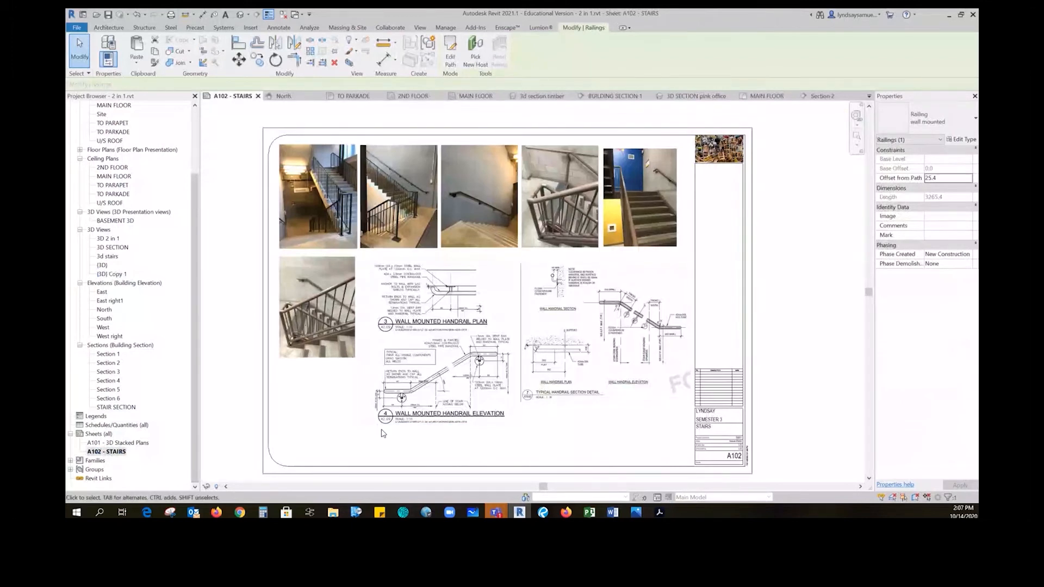
scroll(444, 388, "up", 5)
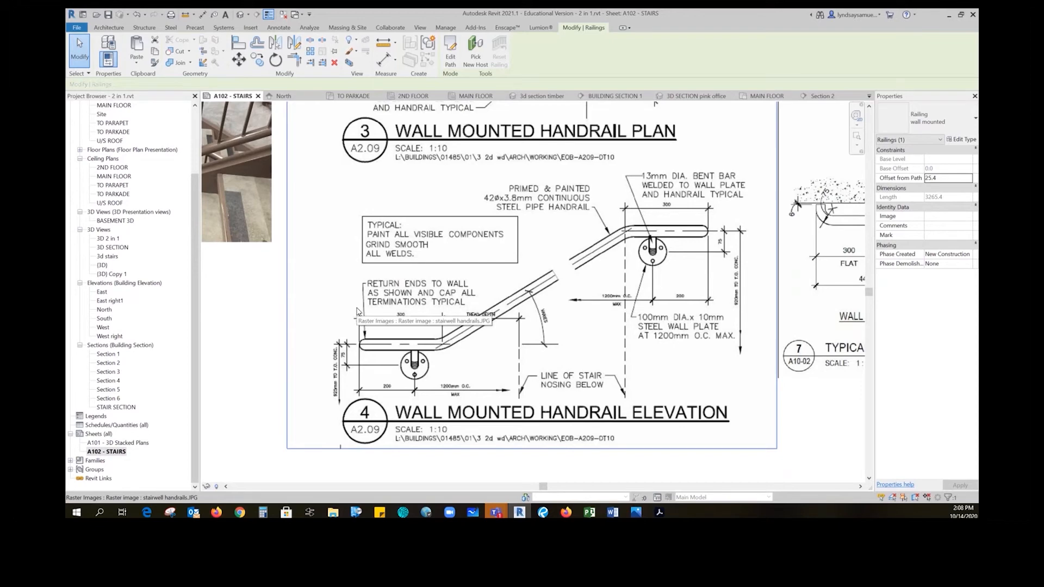
Check the railing samples page in Firefox and reopen the (3D) Copy 1 view of the project in Revit
left_click(566, 512)
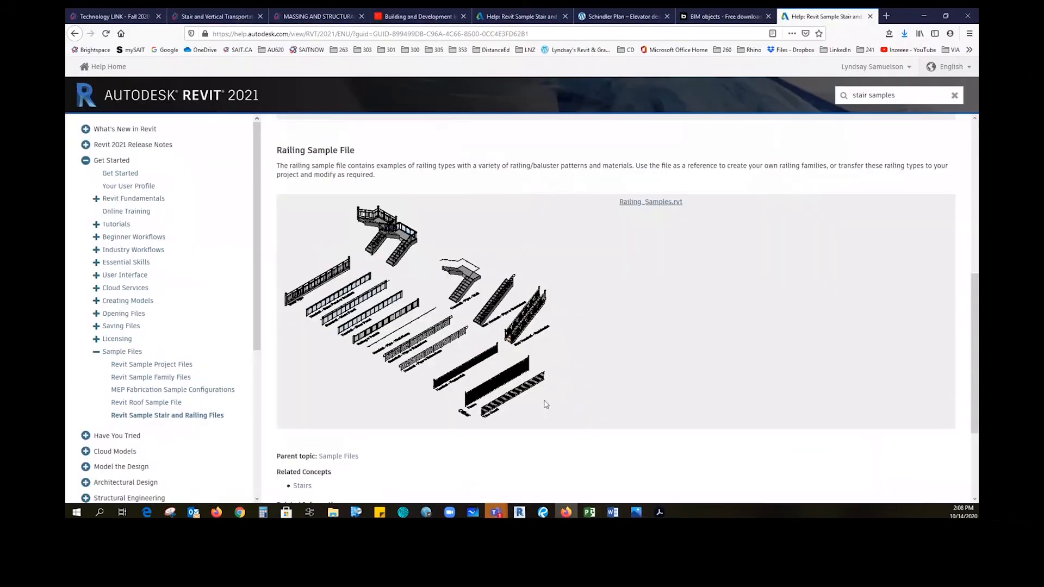
left_click(520, 512)
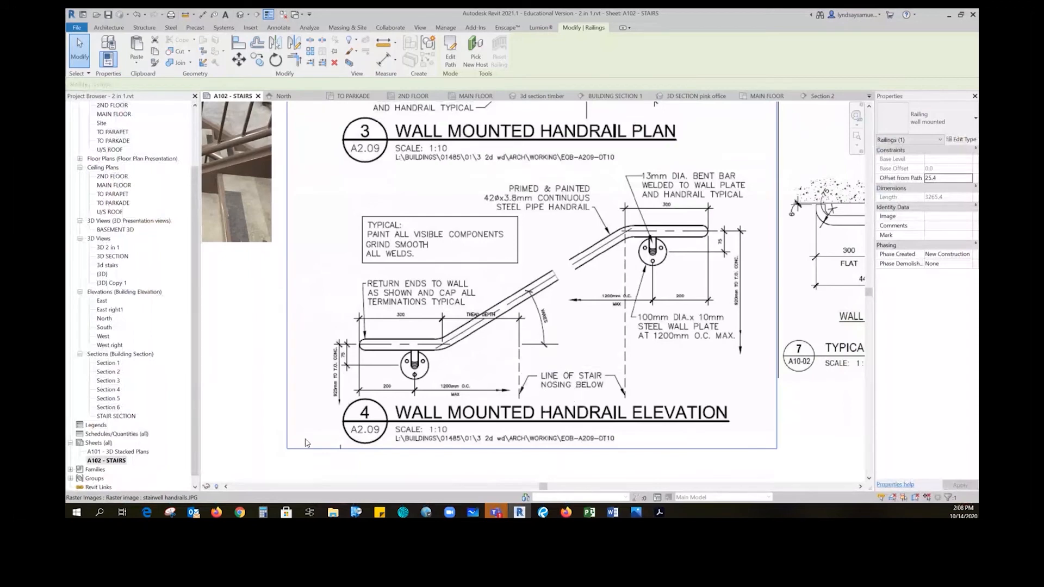
scroll(307, 444, "down", 3)
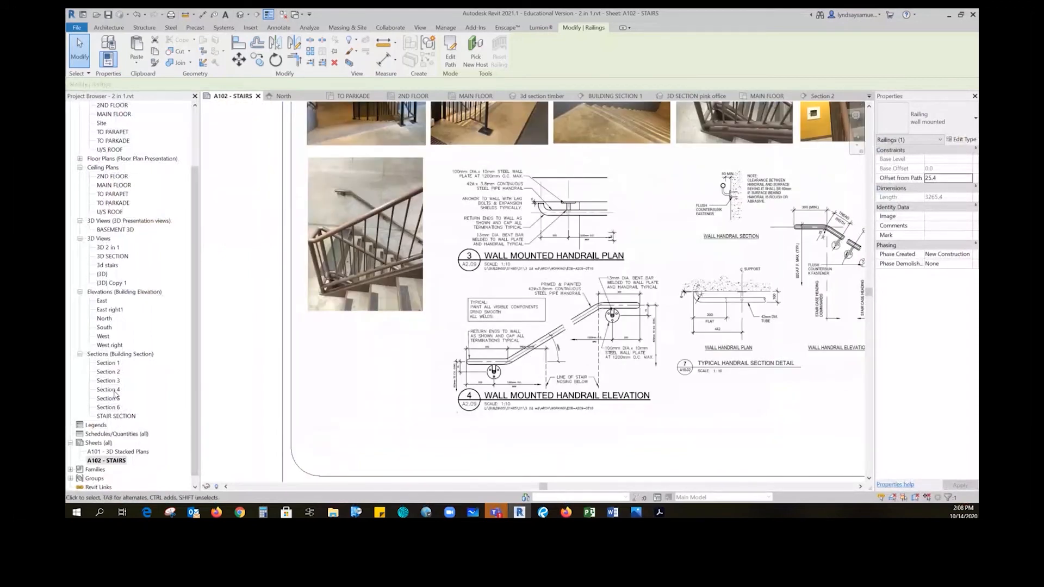
double_click(112, 283)
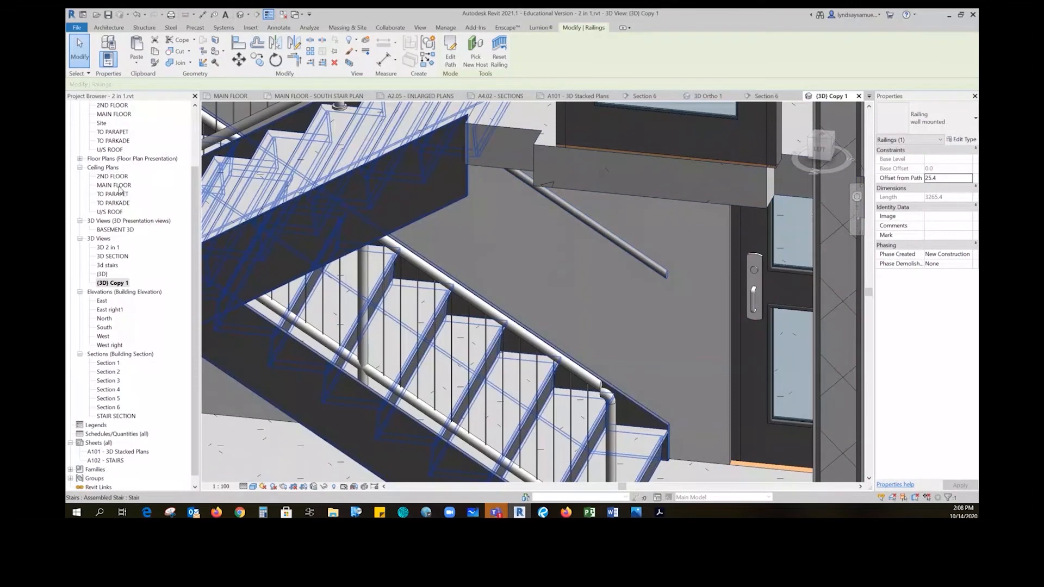
Edit the wall mounted railing's path in the MAIN FLOOR plan, stretching its end straight past the end of the flight onto the landing
scroll(131, 163, "up", 2)
double_click(114, 158)
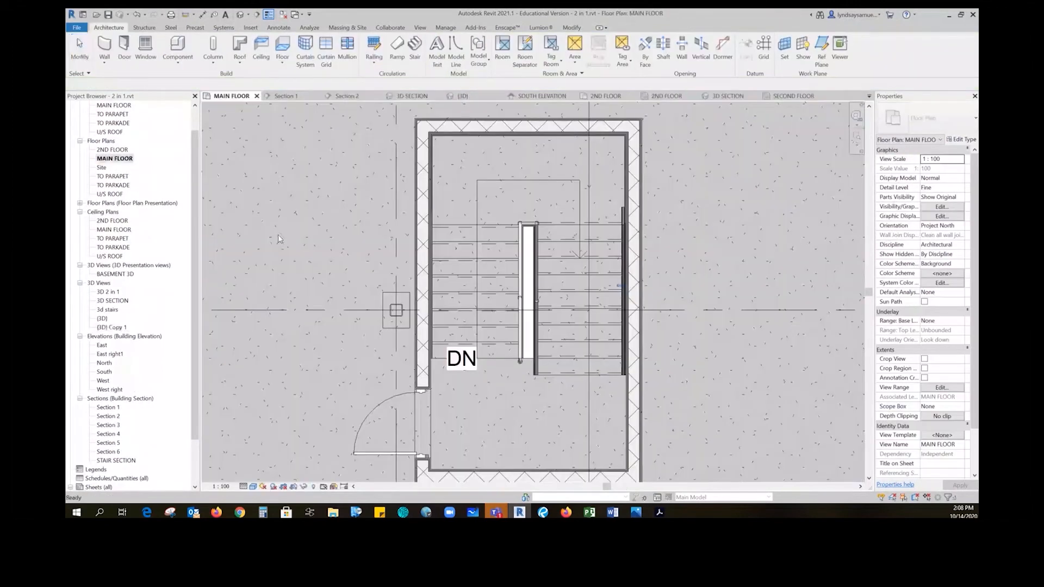
middle_click_drag(688, 439, 648, 357)
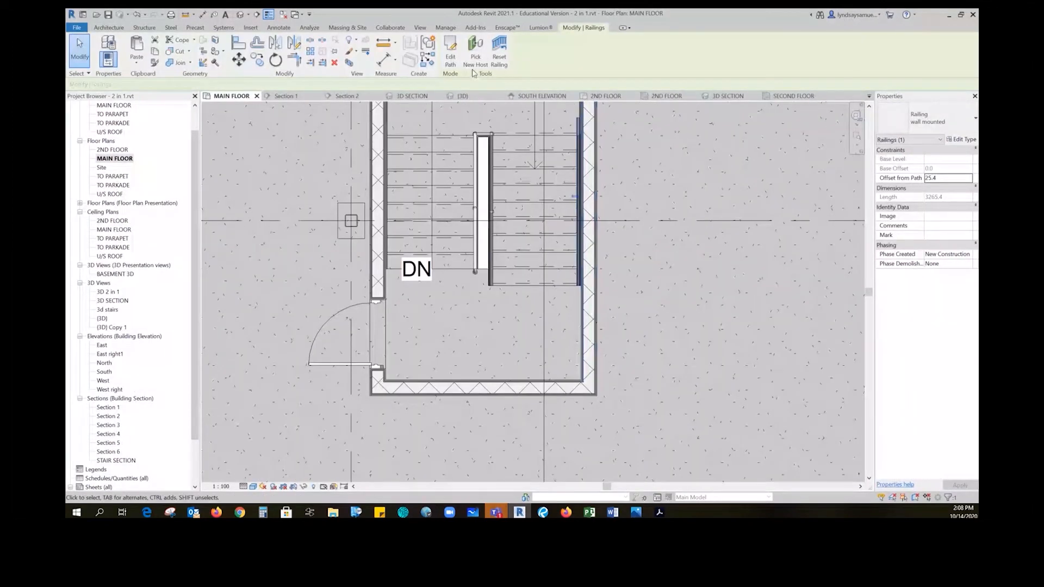
scroll(587, 299, "up", 6)
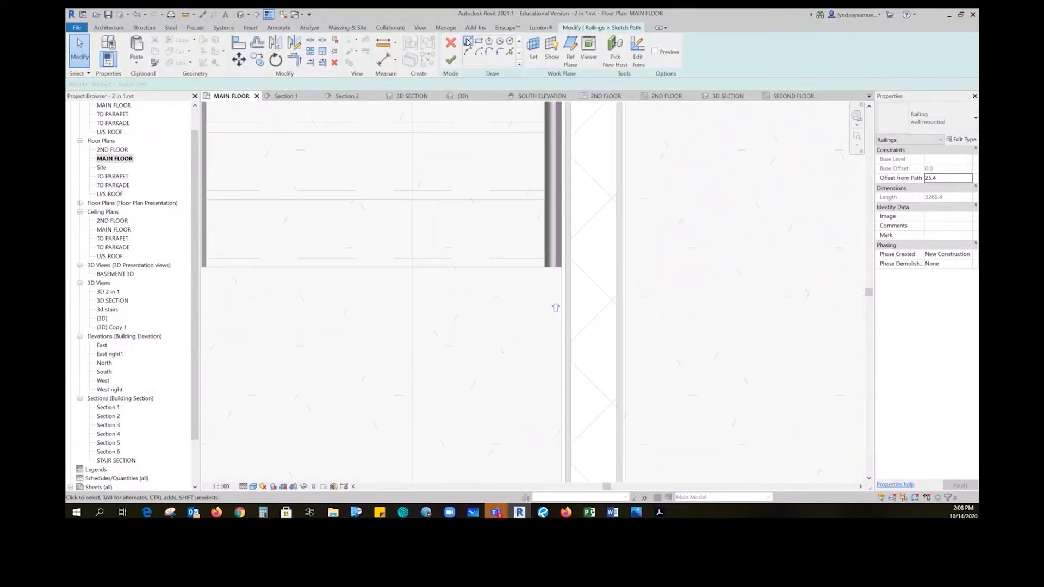
left_click(556, 234)
scroll(655, 297, "down", 1)
scroll(663, 296, "down", 3)
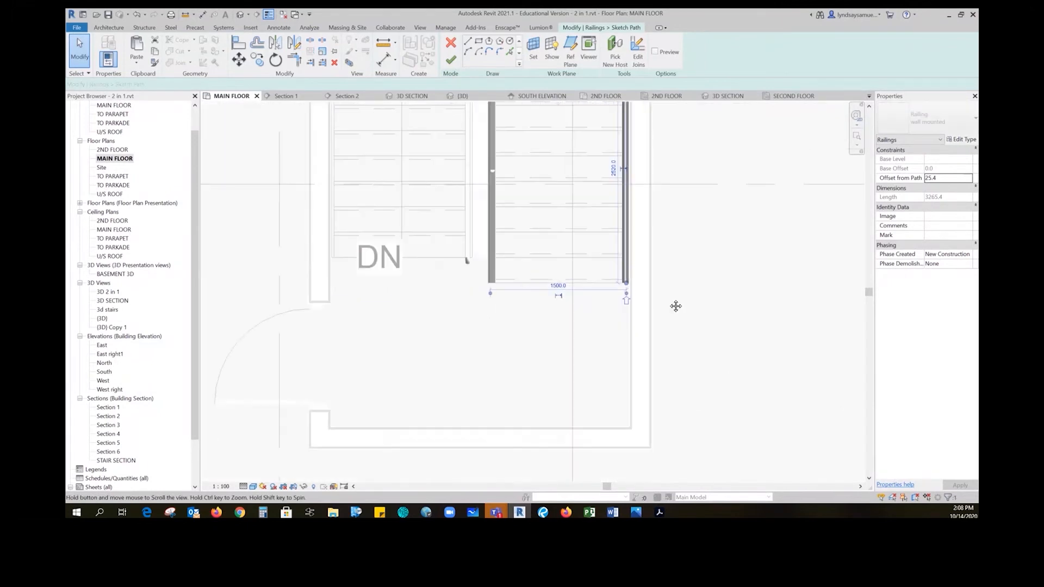
middle_click_drag(677, 306, 625, 350)
left_click(565, 244)
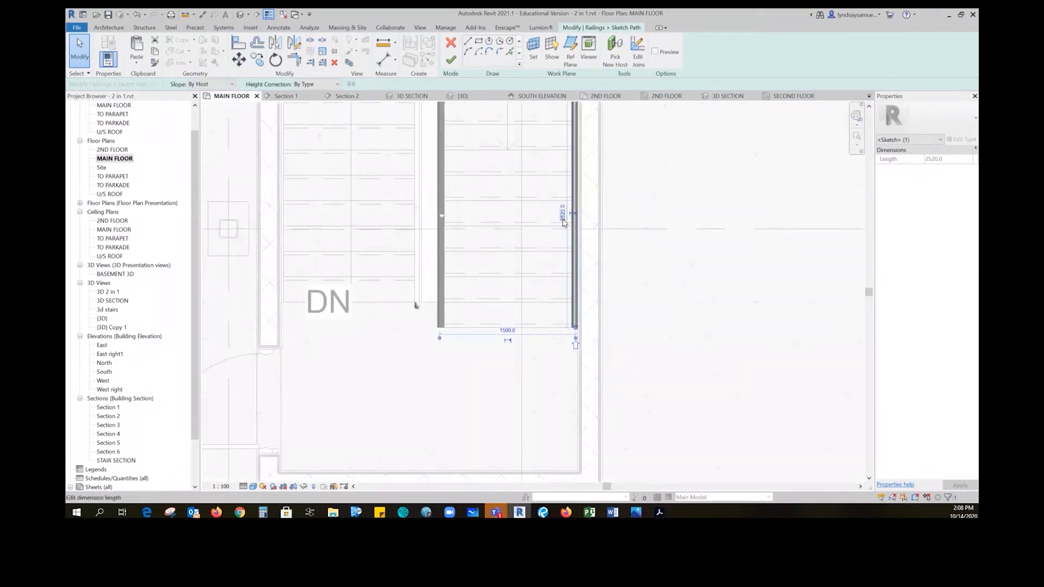
left_click_drag(575, 327, 576, 357)
left_click(653, 400)
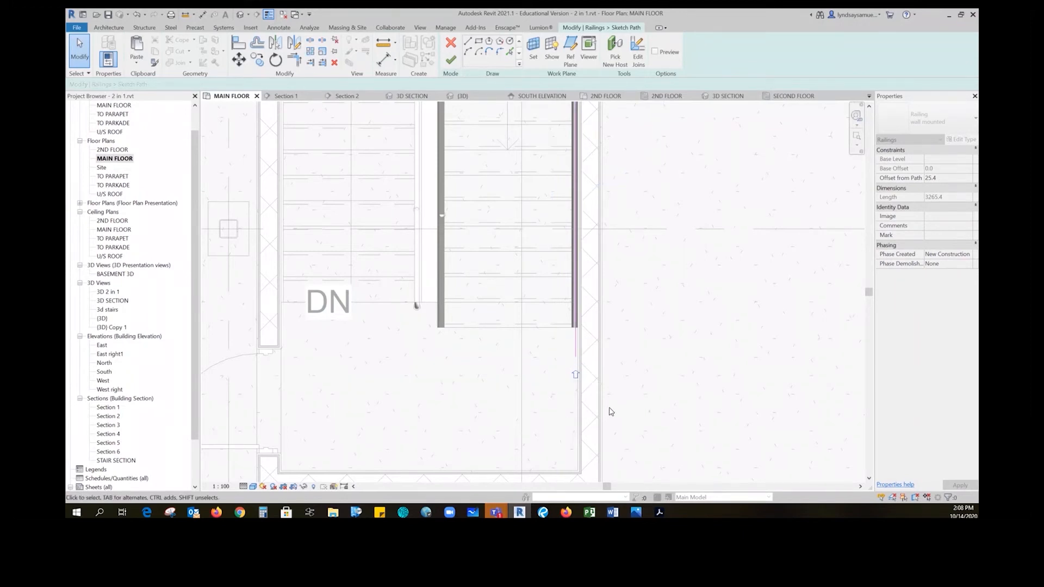
Add a second straight line continuing the path end, finish the sketch, and view the handrail in (3D) Copy 1
scroll(623, 369, "up", 2)
left_click(467, 42)
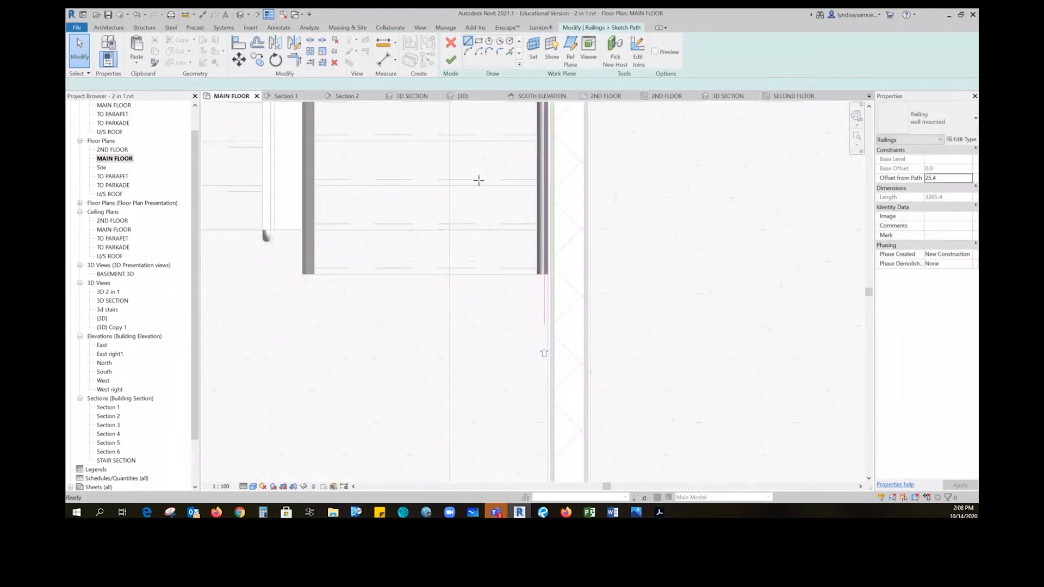
left_click(543, 326)
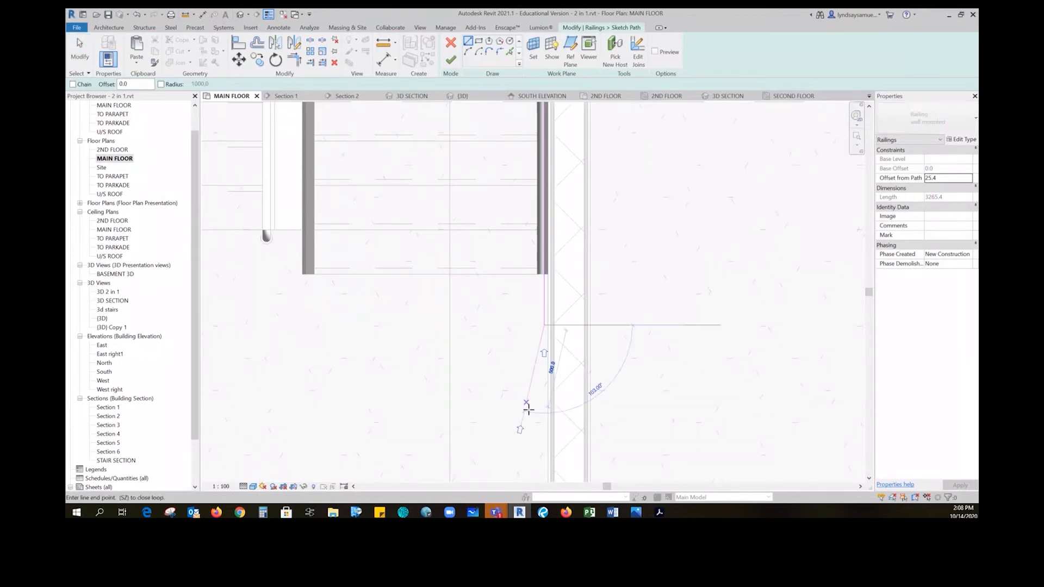
left_click(543, 371)
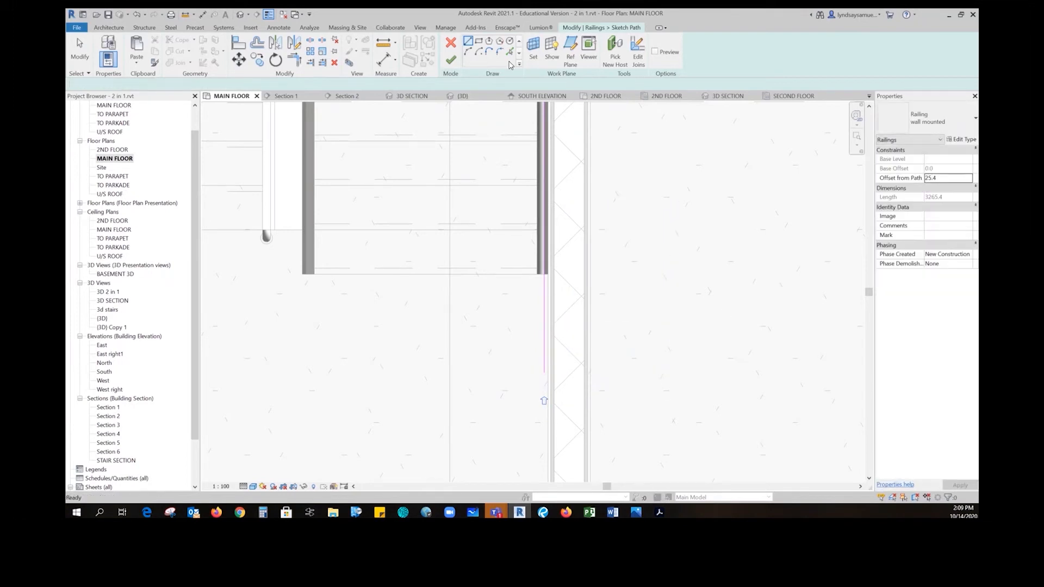
left_click(451, 60)
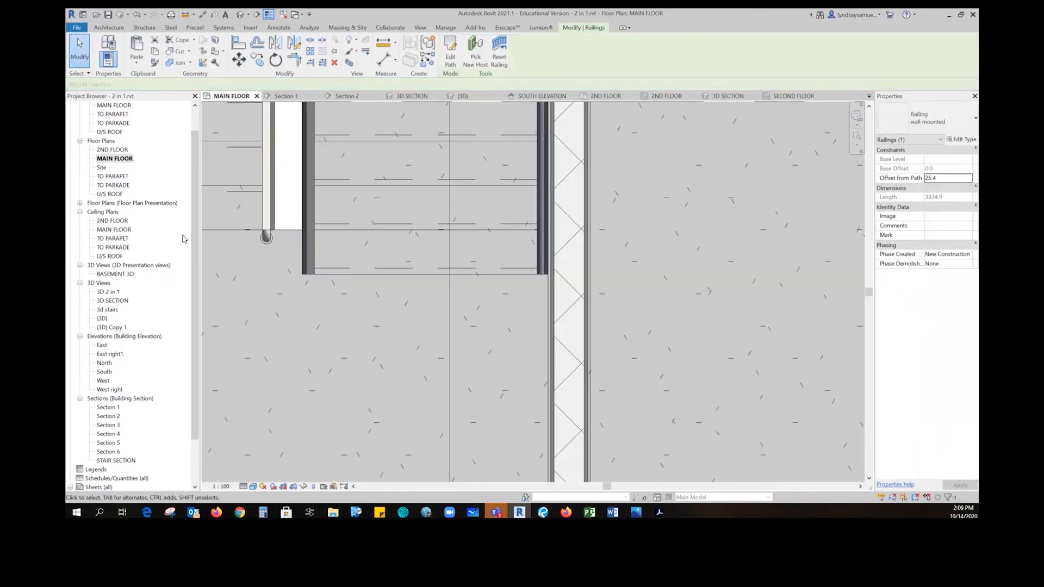
double_click(111, 327)
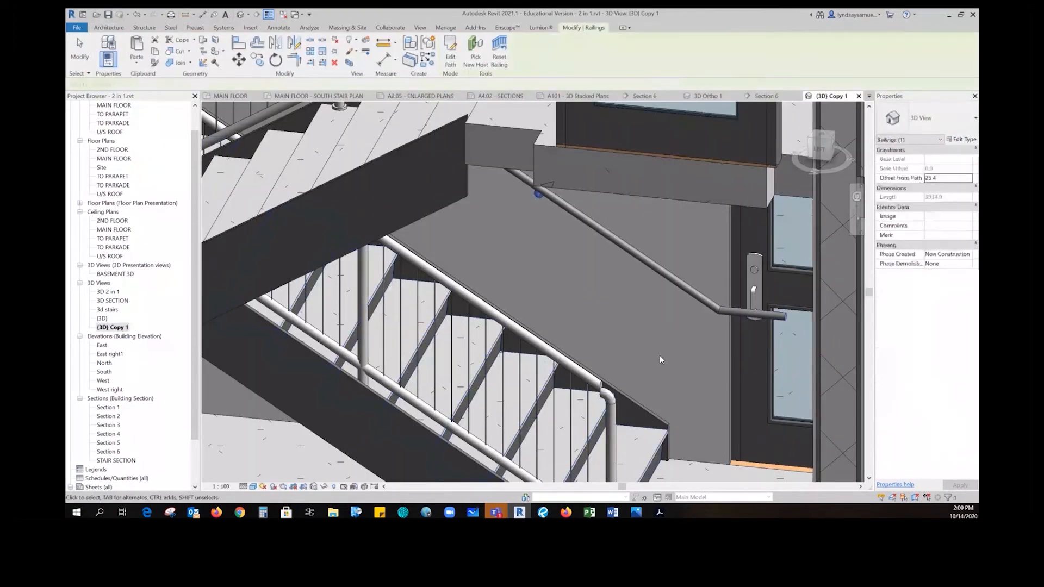
scroll(661, 358, "down", 2)
middle_click_drag(661, 359, 554, 305)
Move the stairwell's end wall and the adjacent door together away from the stair in the TO PARKADE floor plan
double_click(118, 184)
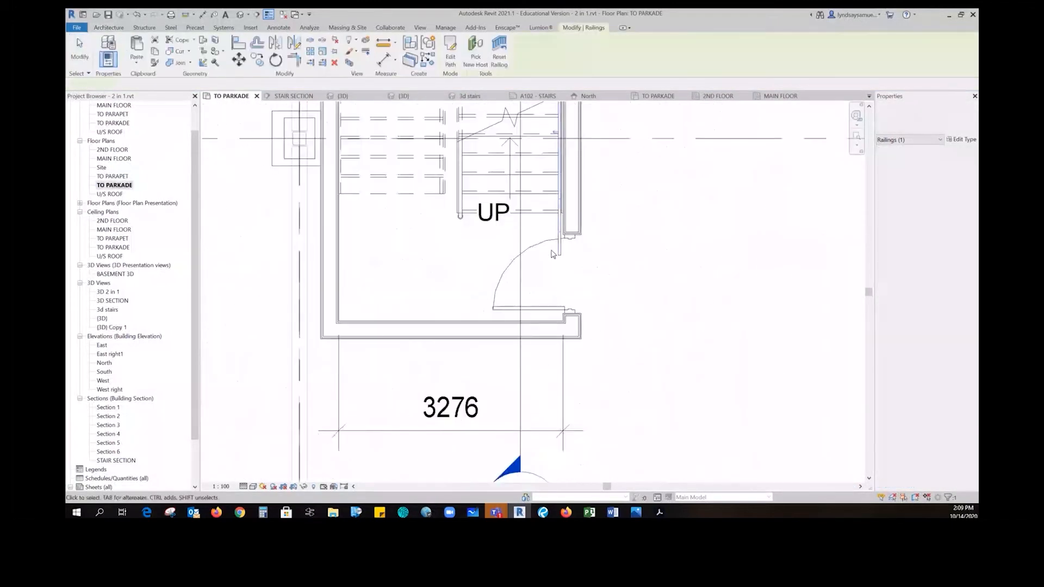
left_click(549, 338)
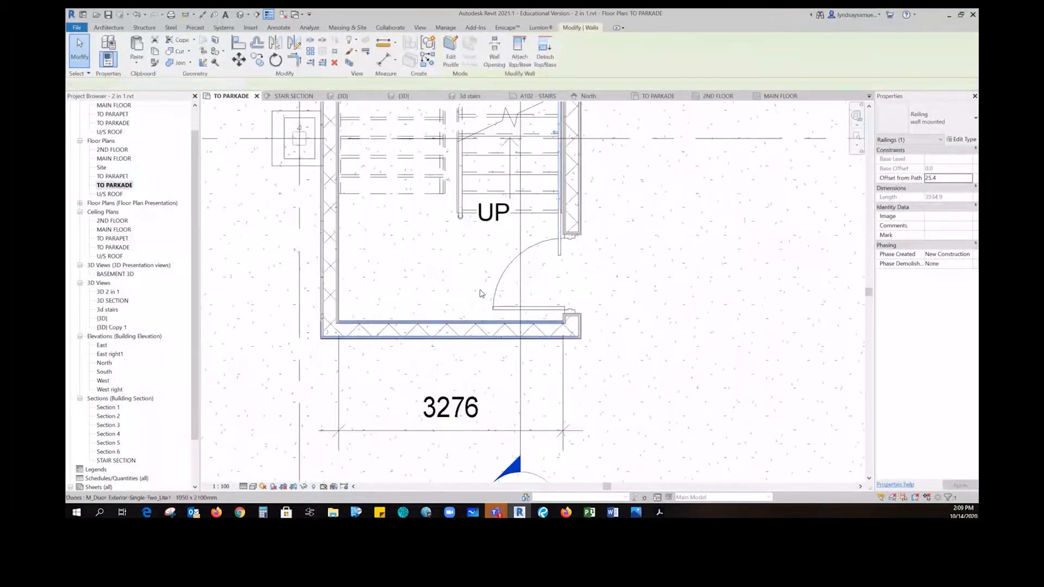
left_click(494, 300, "ctrl")
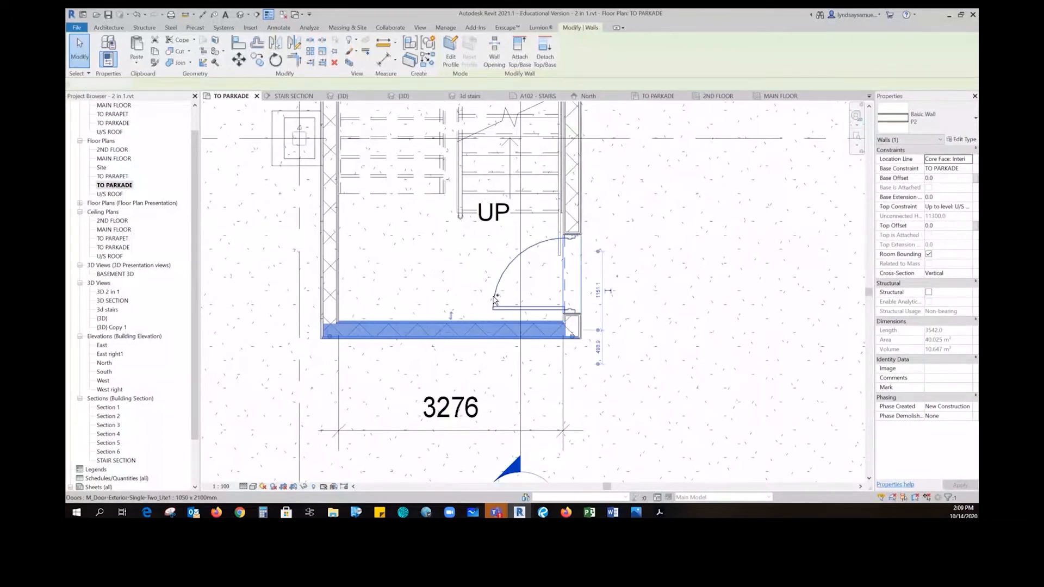
left_click(239, 60)
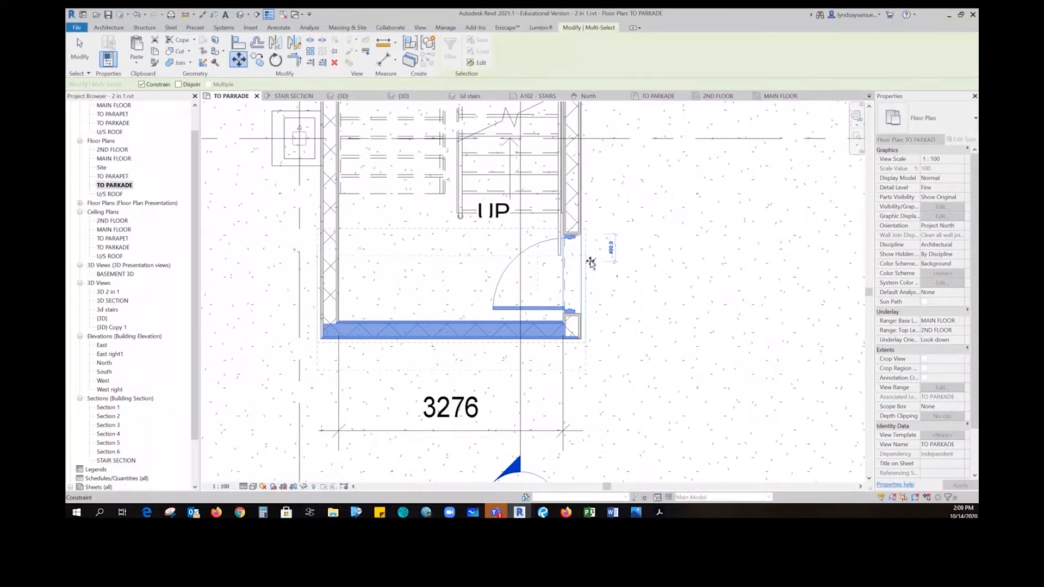
left_click(592, 266)
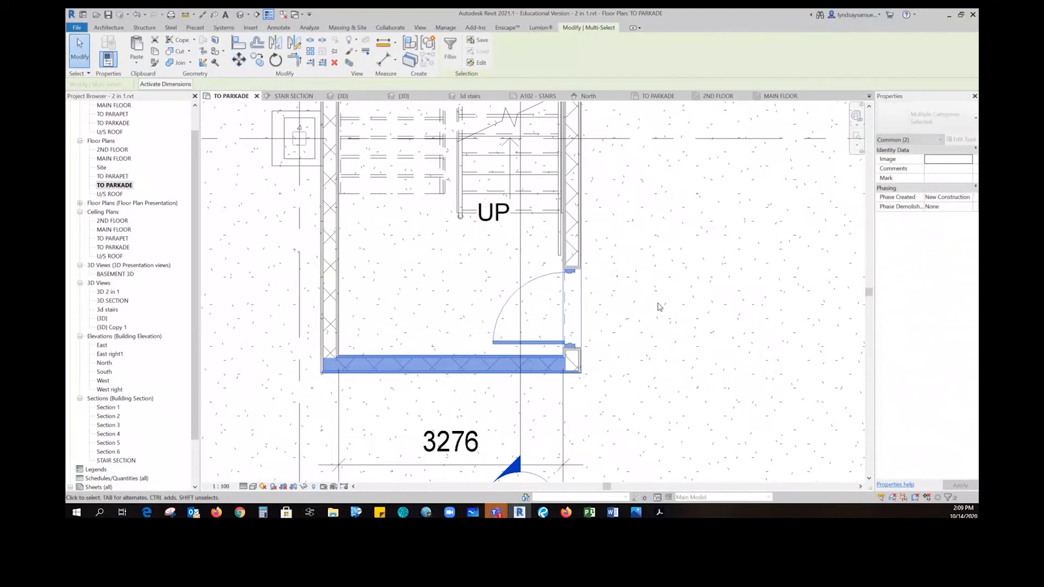
key("Escape")
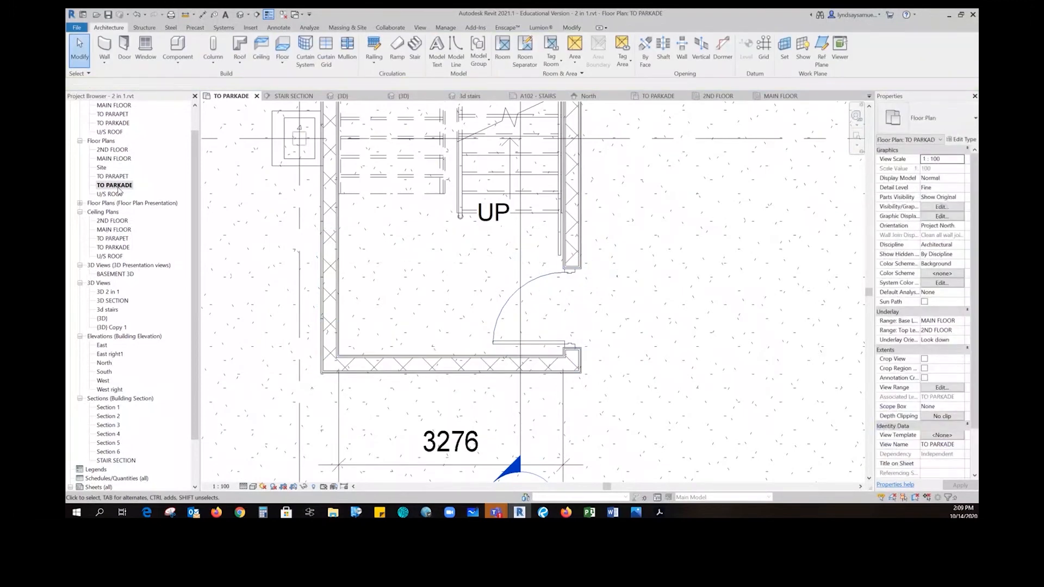
Check the moved door against the handrail extension in (3D) Copy 1, and open Section 6 from the MAIN FLOOR plan
double_click(112, 327)
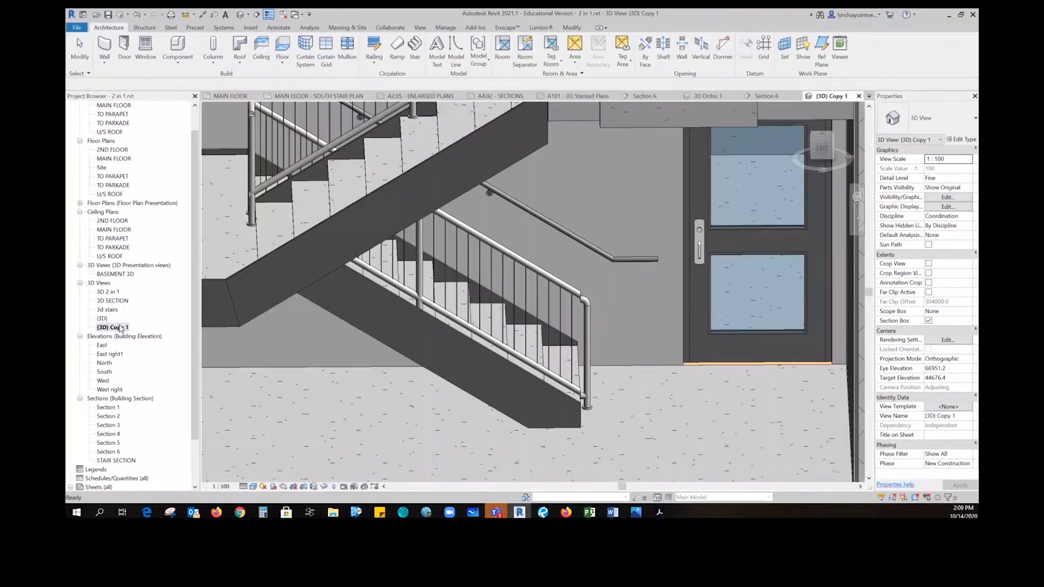
scroll(631, 291, "down", 5)
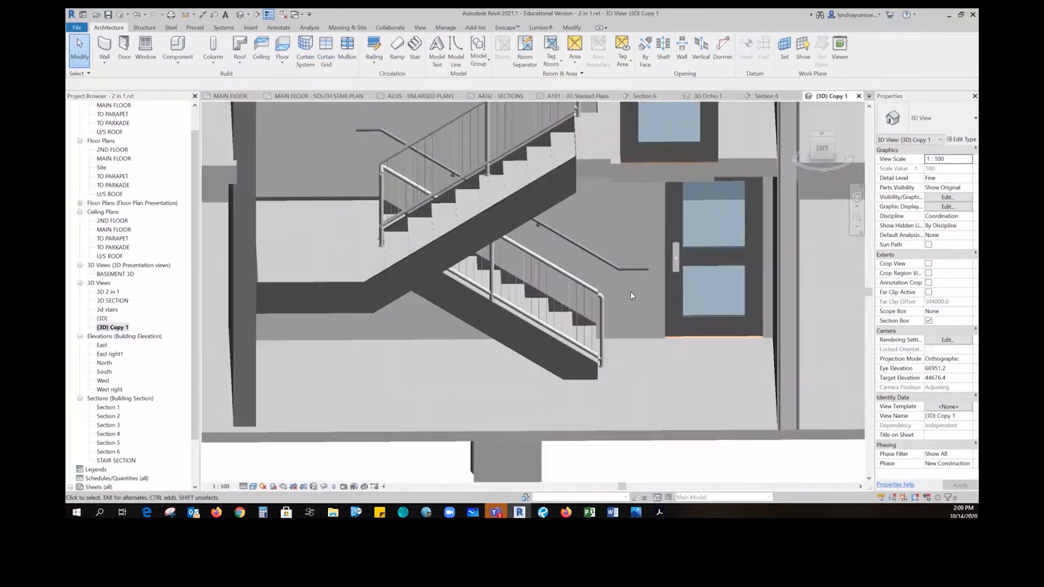
middle_click_drag(664, 316, 637, 292, "shift")
scroll(628, 309, "down", 3)
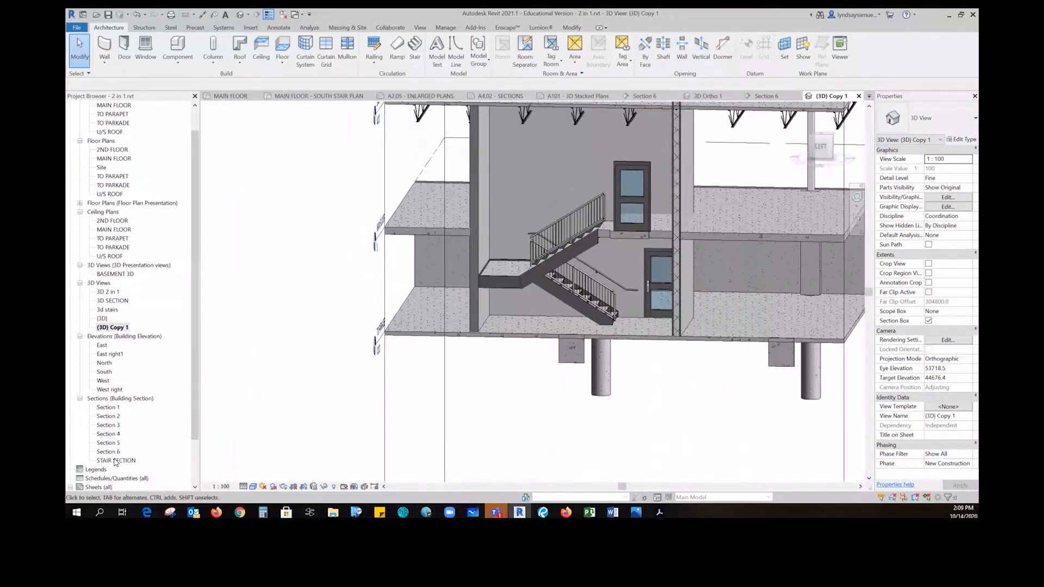
double_click(114, 158)
scroll(543, 326, "down", 6)
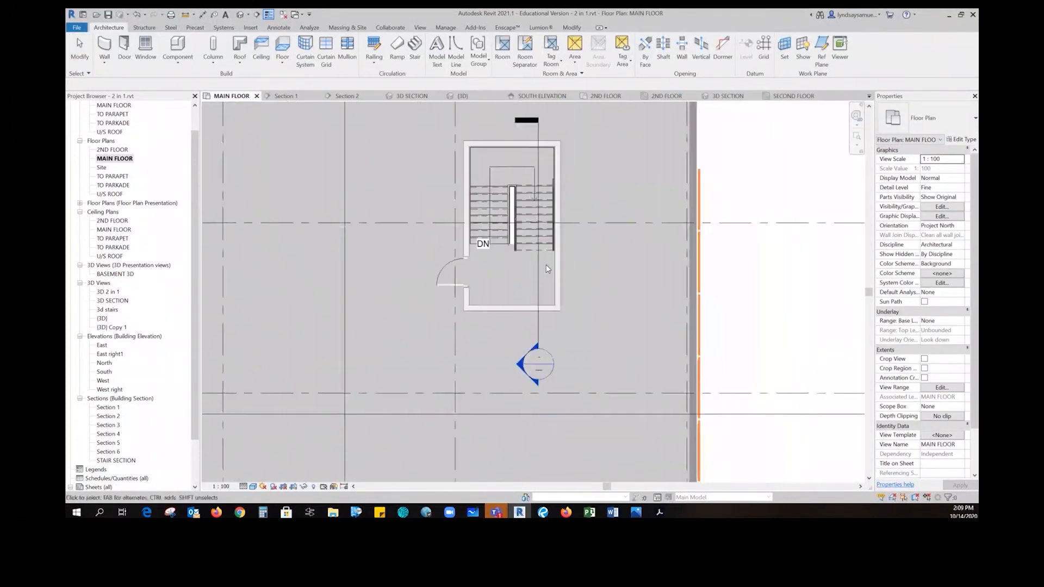
double_click(547, 373)
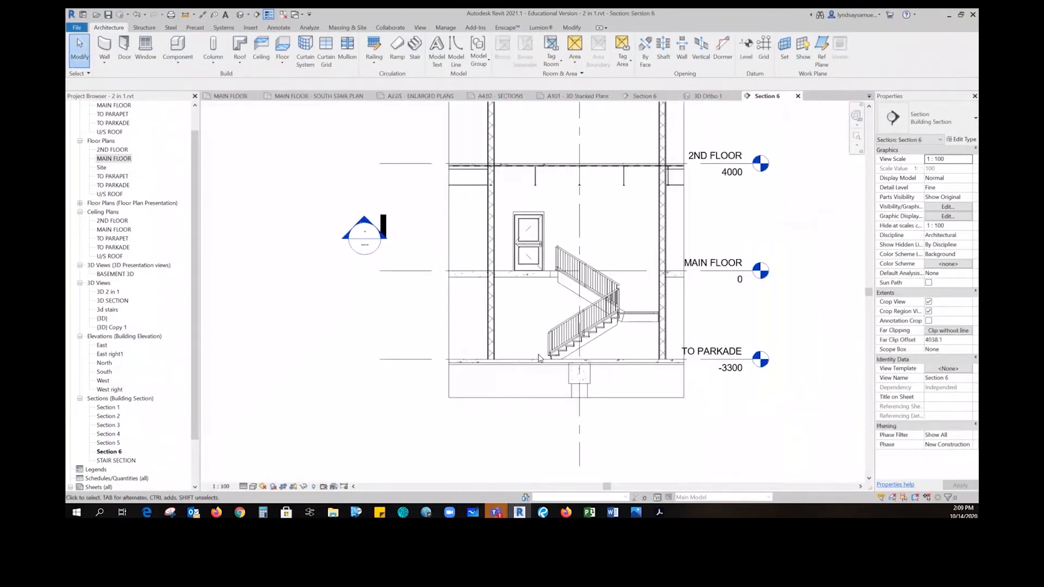
scroll(756, 306, "up", 1)
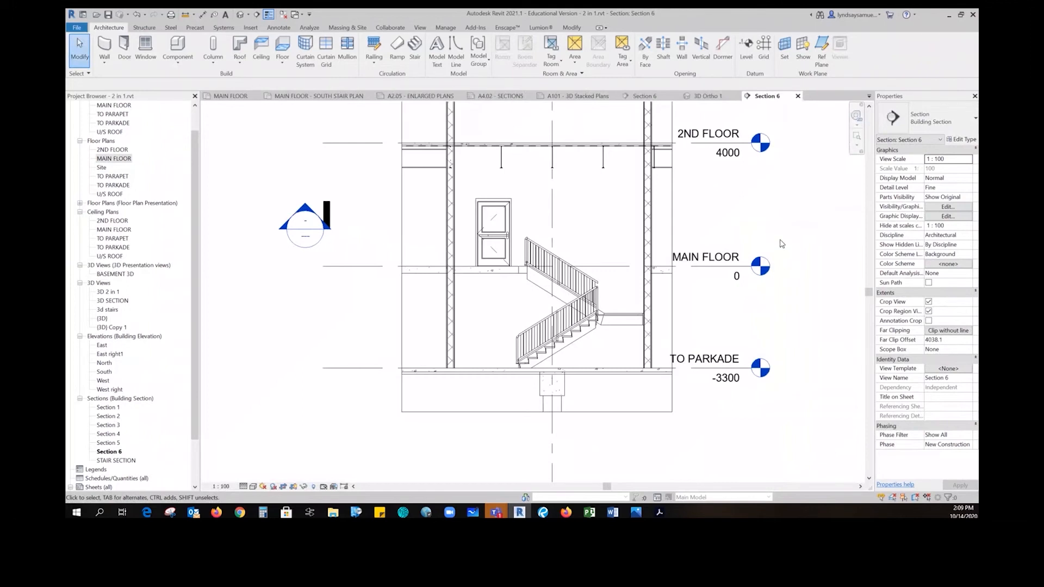
middle_click_drag(787, 231, 776, 247)
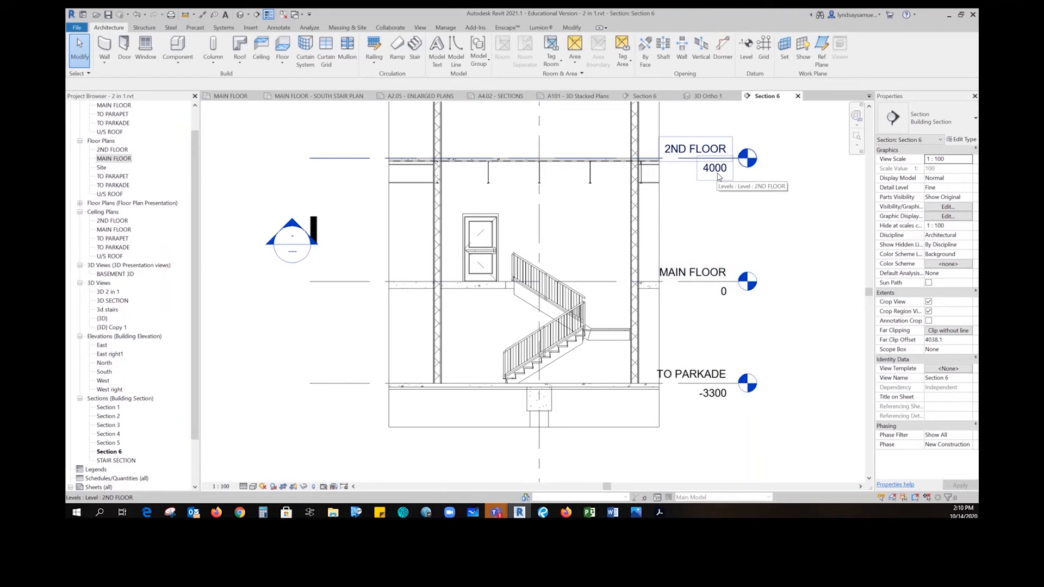
Turn the assembled stair into a multistory stair by connecting it to the 2ND FLOOR level
left_click(613, 346)
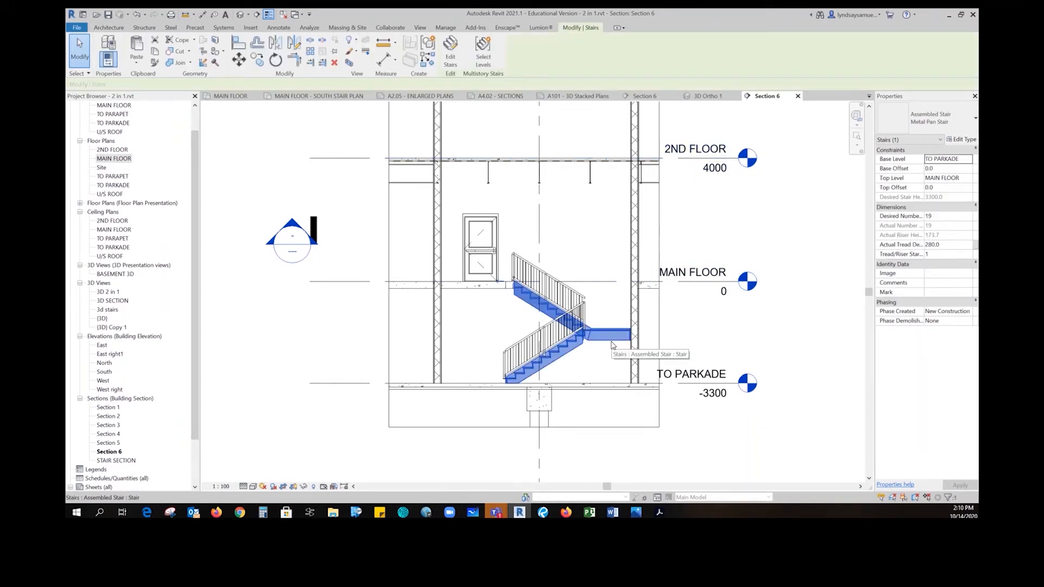
left_click(482, 48)
left_click(688, 166)
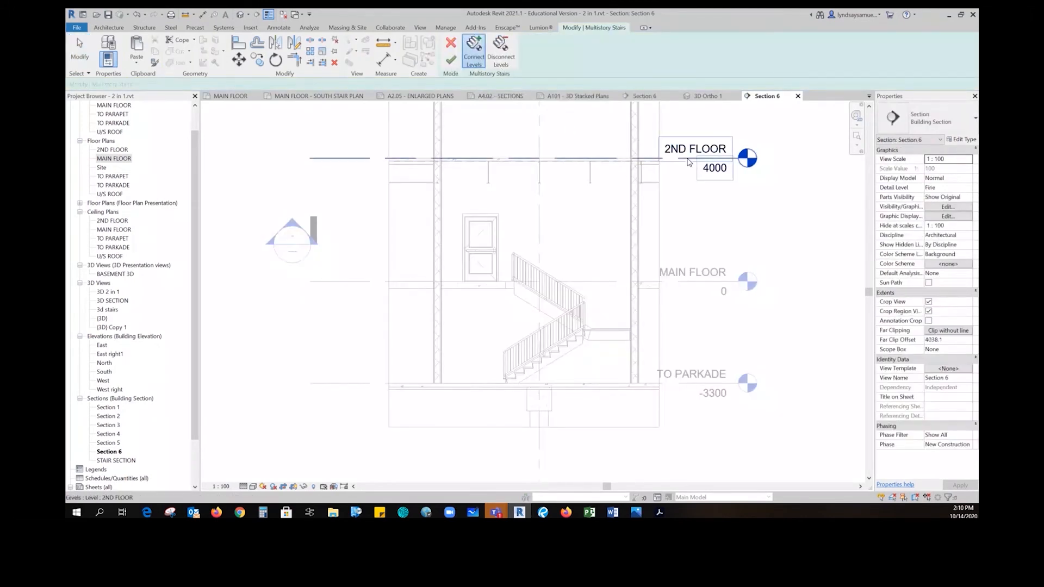
left_click(450, 59)
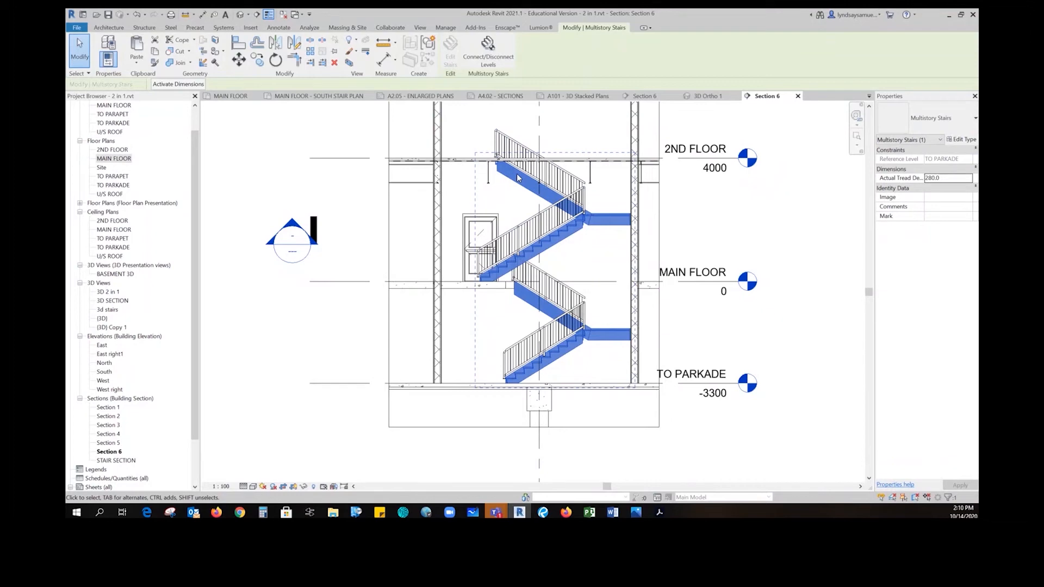
left_click(781, 248)
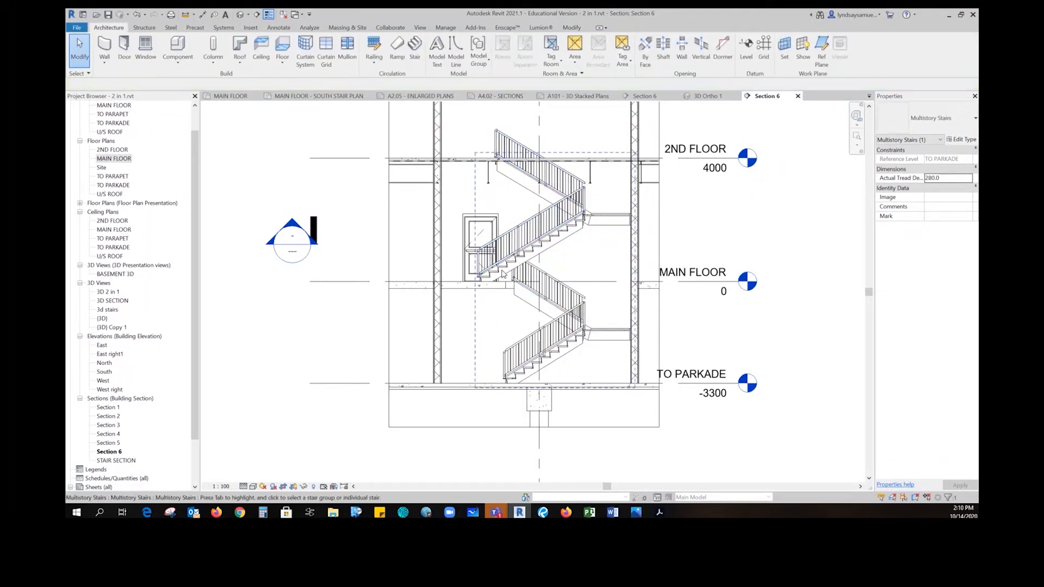
Examine the multistory stair's upward flight and the door clearance in the MAIN FLOOR plan, and return to Section 6
double_click(113, 158)
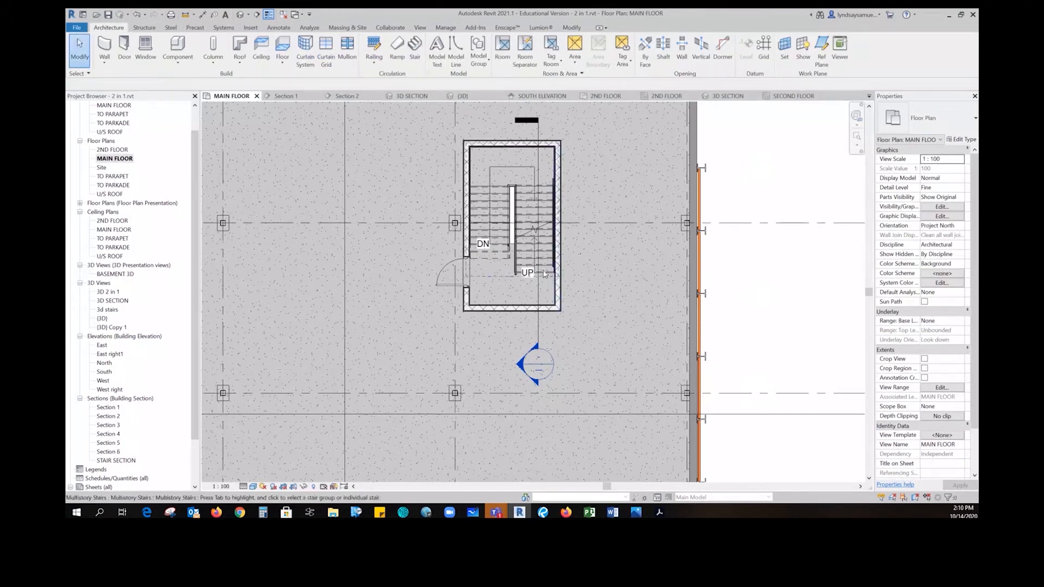
scroll(544, 275, "up", 3)
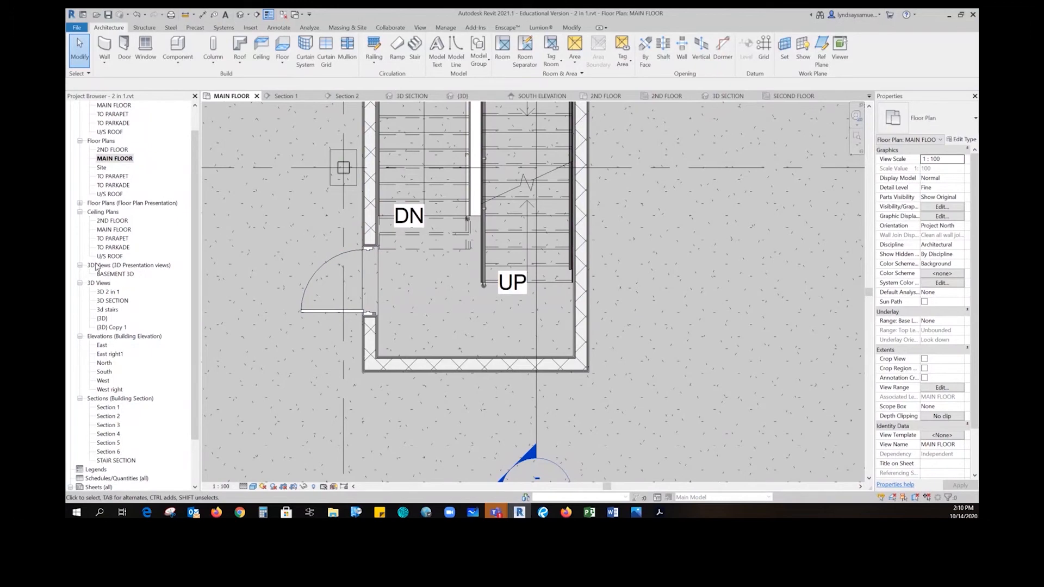
scroll(499, 377, "down", 3)
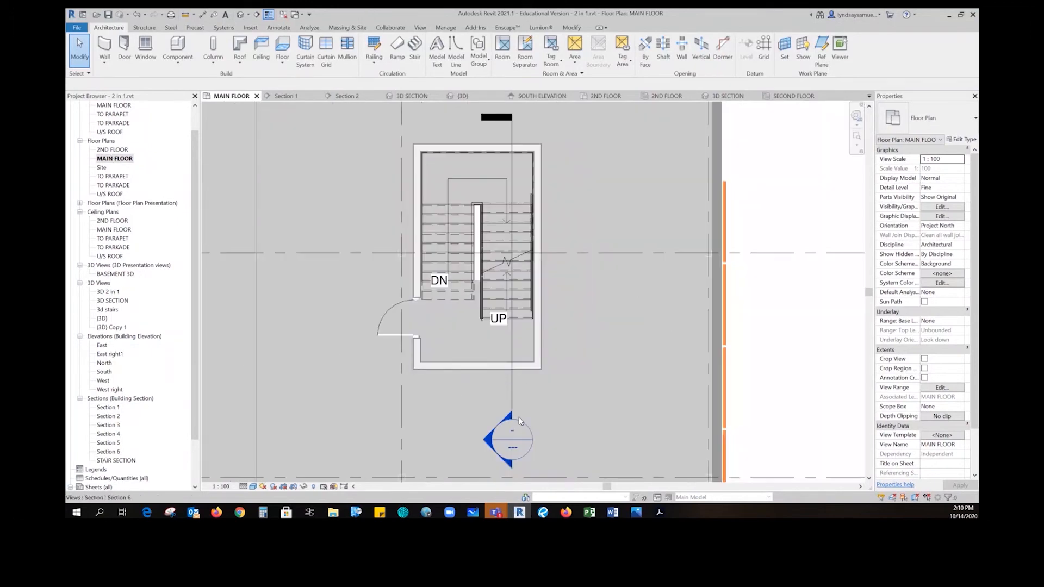
double_click(514, 433)
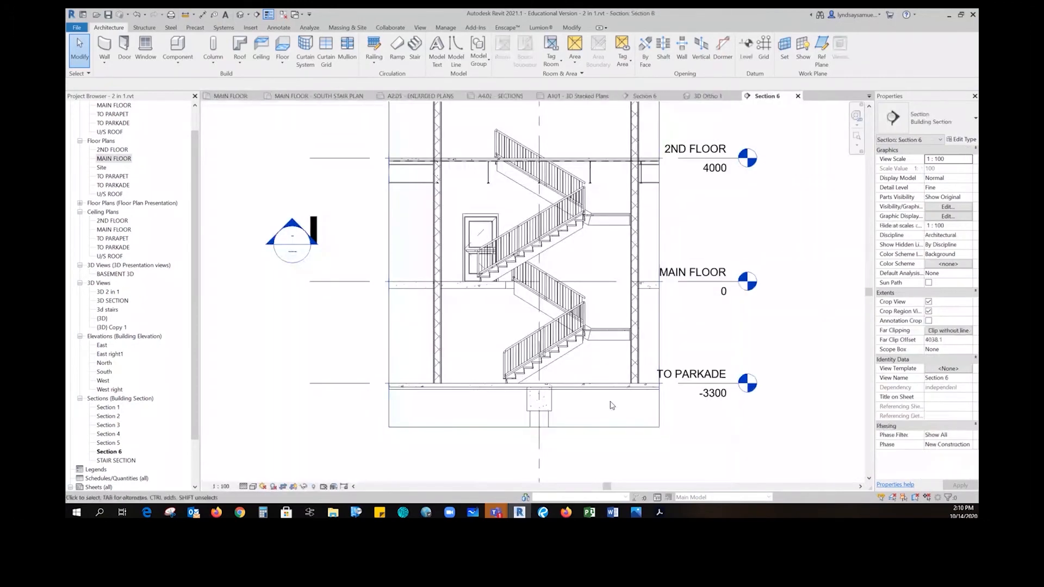
Undo the multistory stair connection to the 2ND FLOOR level and leave the level-connection mode
left_click(563, 243)
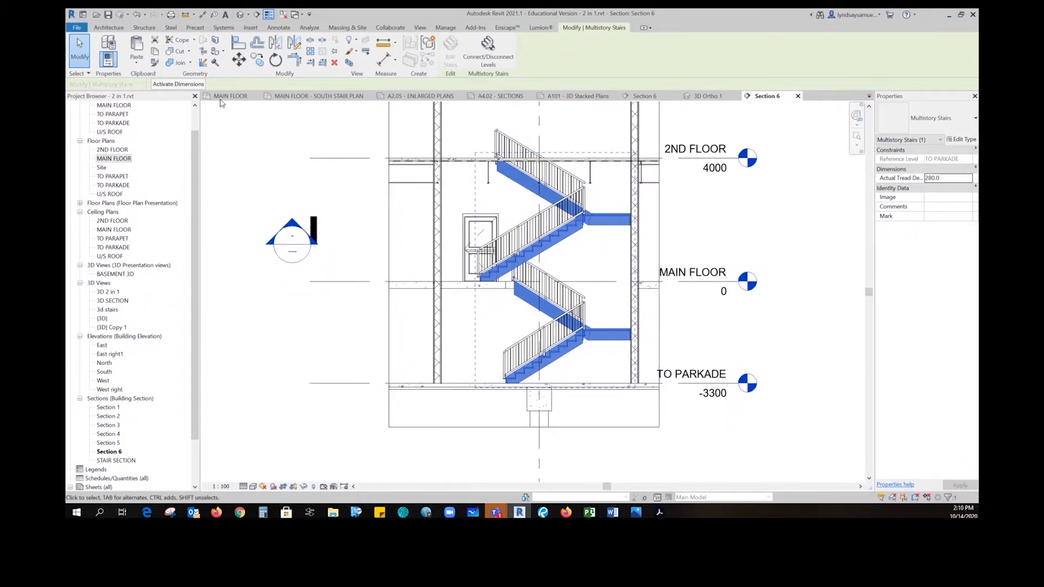
left_click(137, 15)
left_click(136, 15)
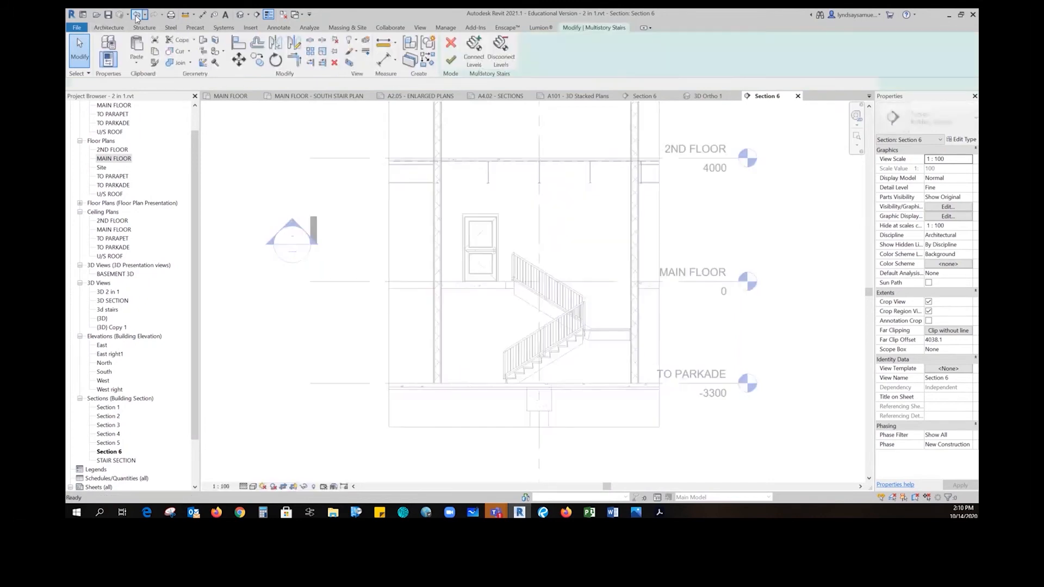
left_click(458, 49)
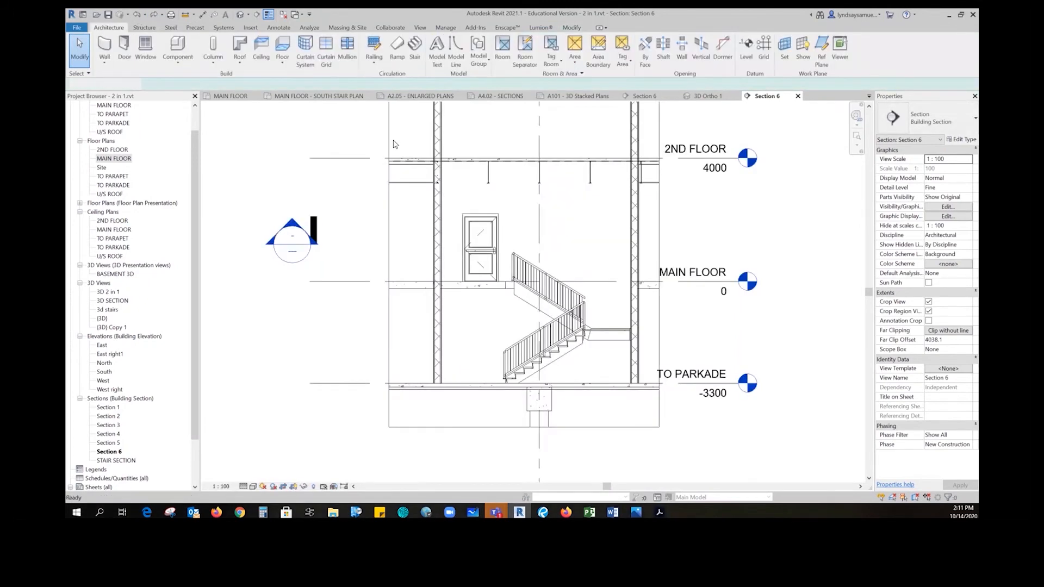
double_click(115, 159)
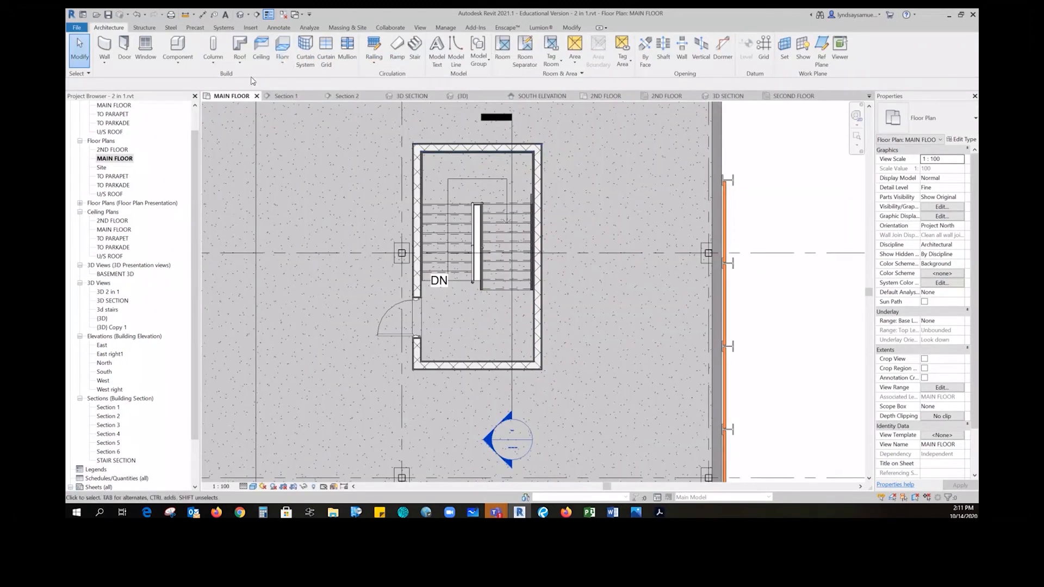
left_click(415, 48)
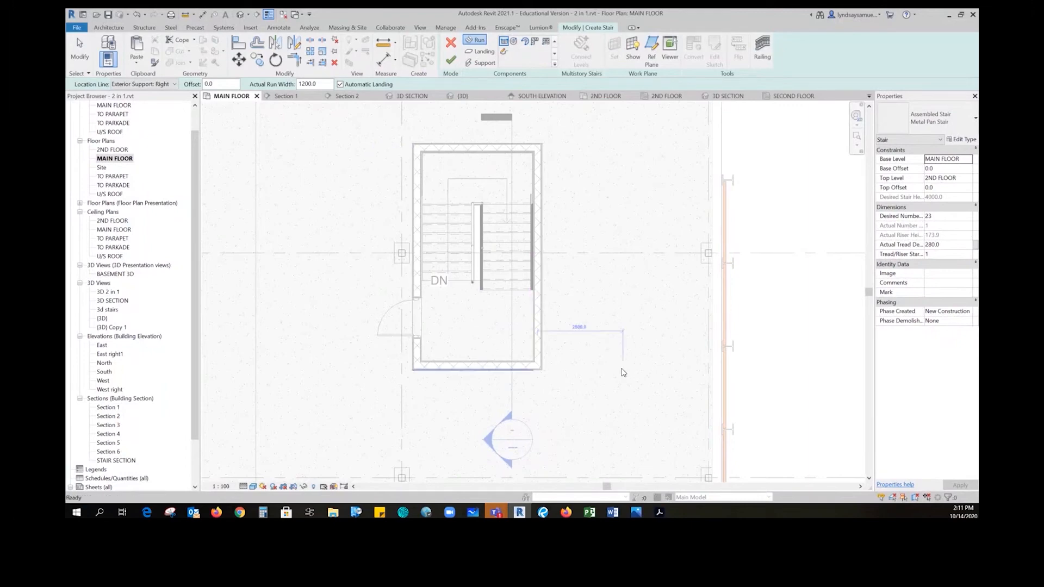
left_click(450, 43)
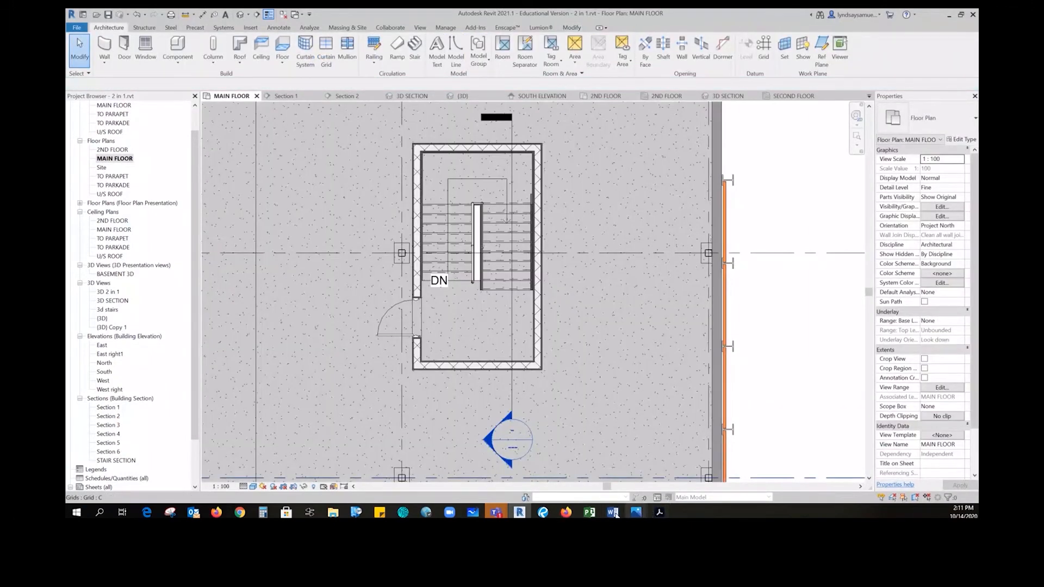
Switch to Bluebeam Revu, review the stair path note on slide 9 and the landing and guardrail requirements on slide 10, and return to Revit
left_click(544, 513)
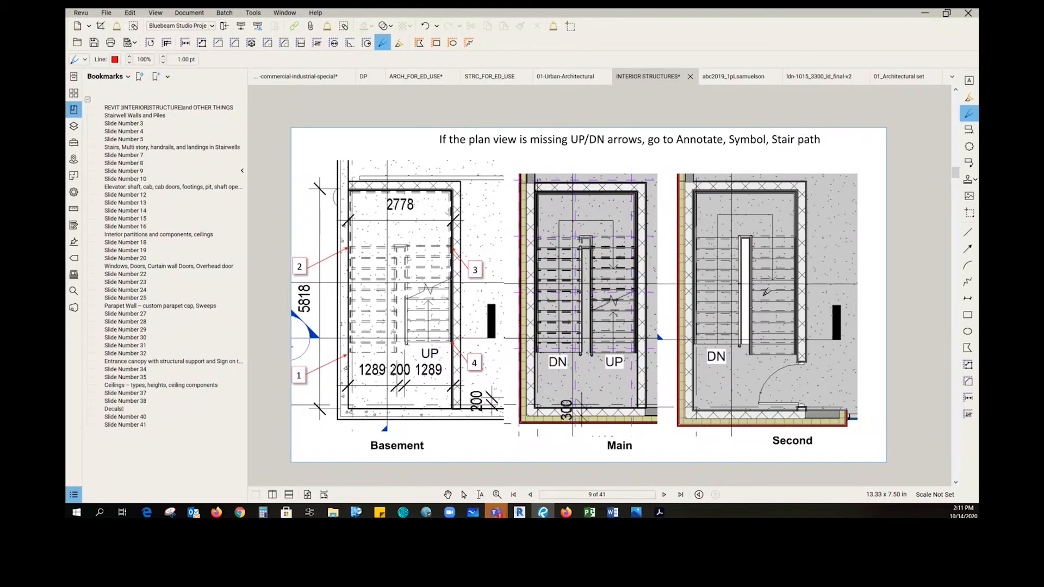
left_click(520, 513)
scroll(640, 306, "down", 1)
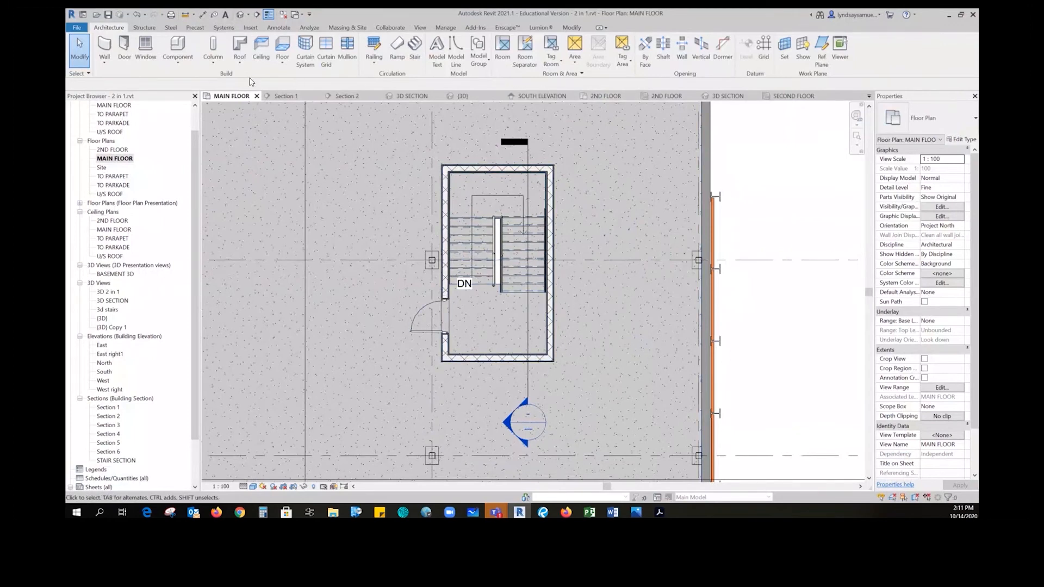
left_click(273, 28)
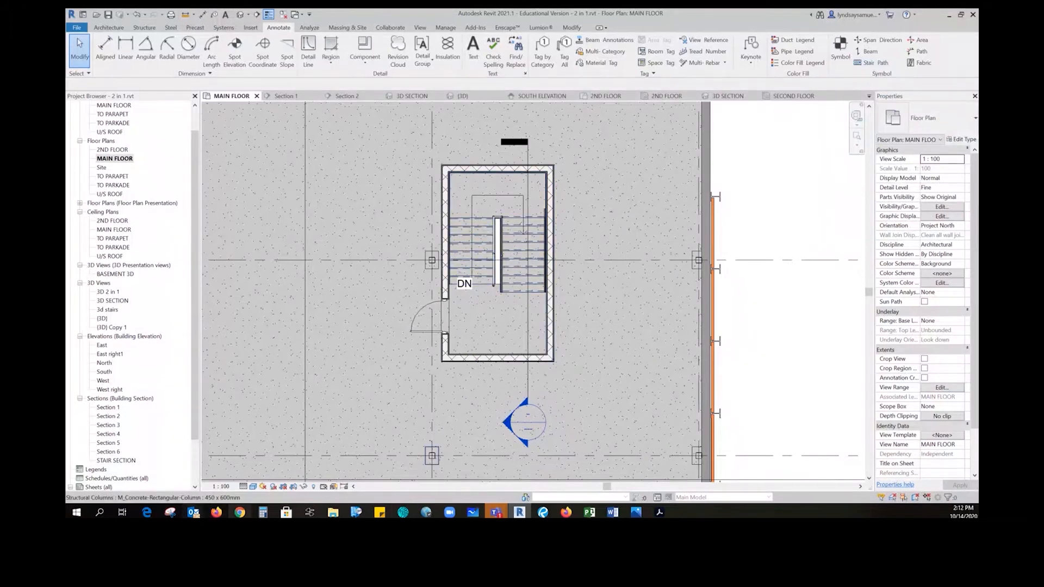
mouse_move(615, 515)
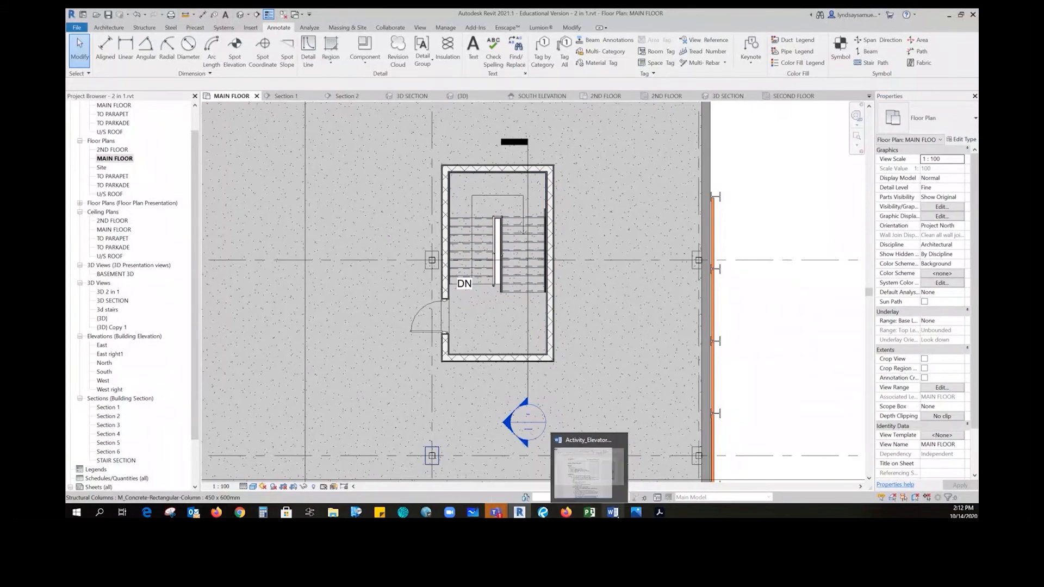
left_click(547, 514)
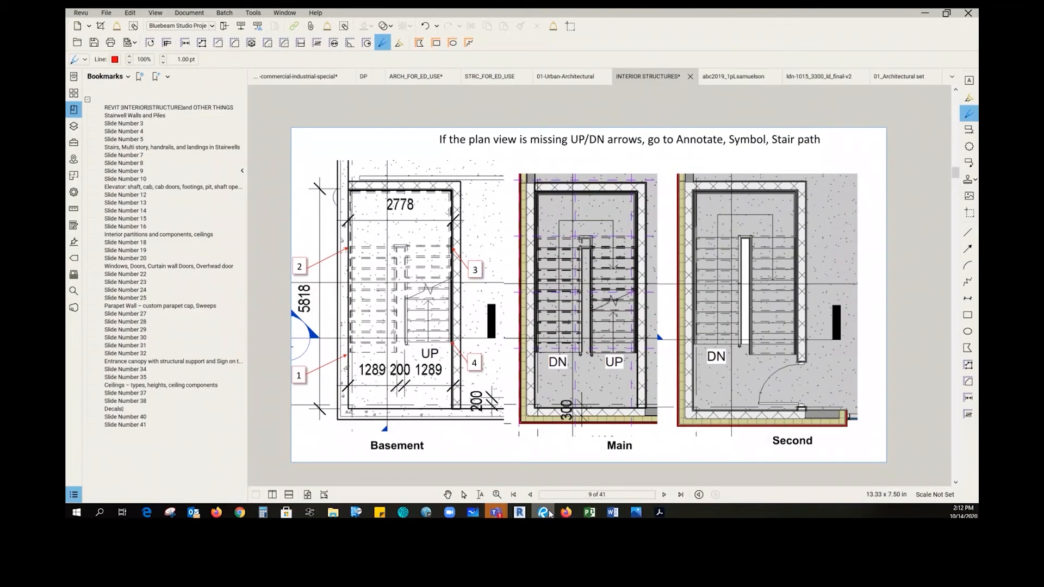
left_click(664, 495)
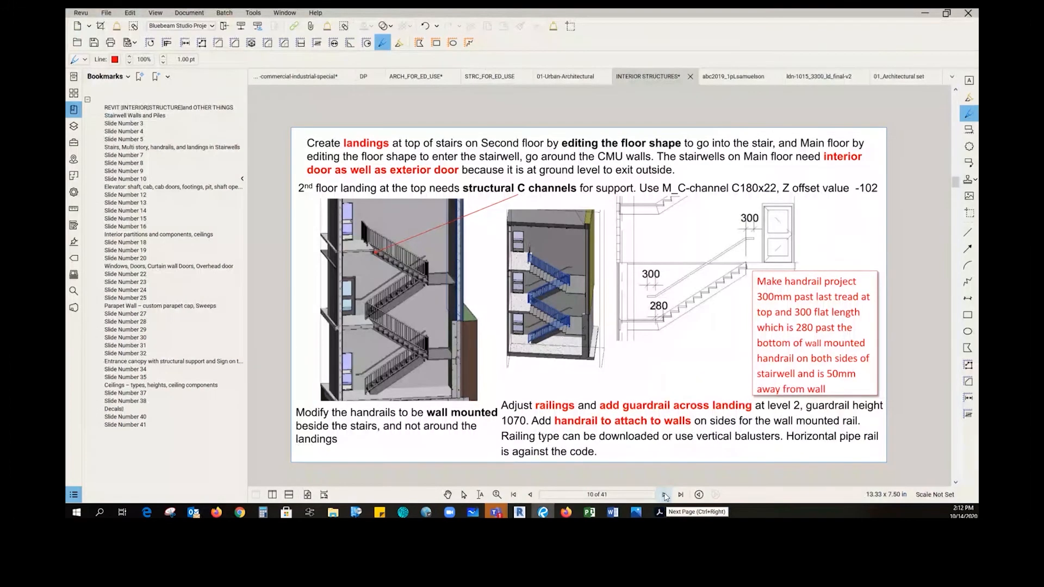
left_click(665, 495)
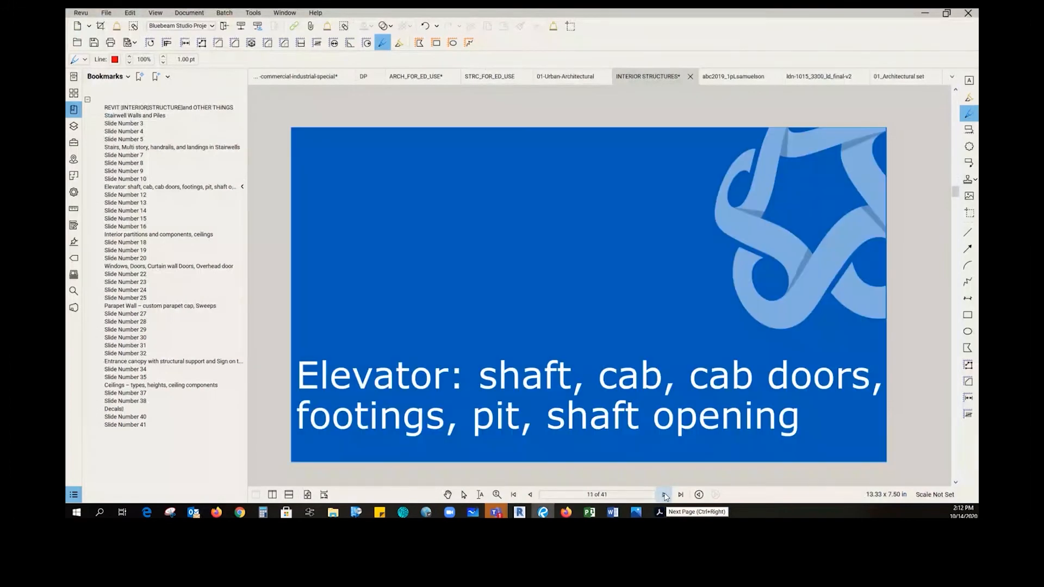
left_click(531, 494)
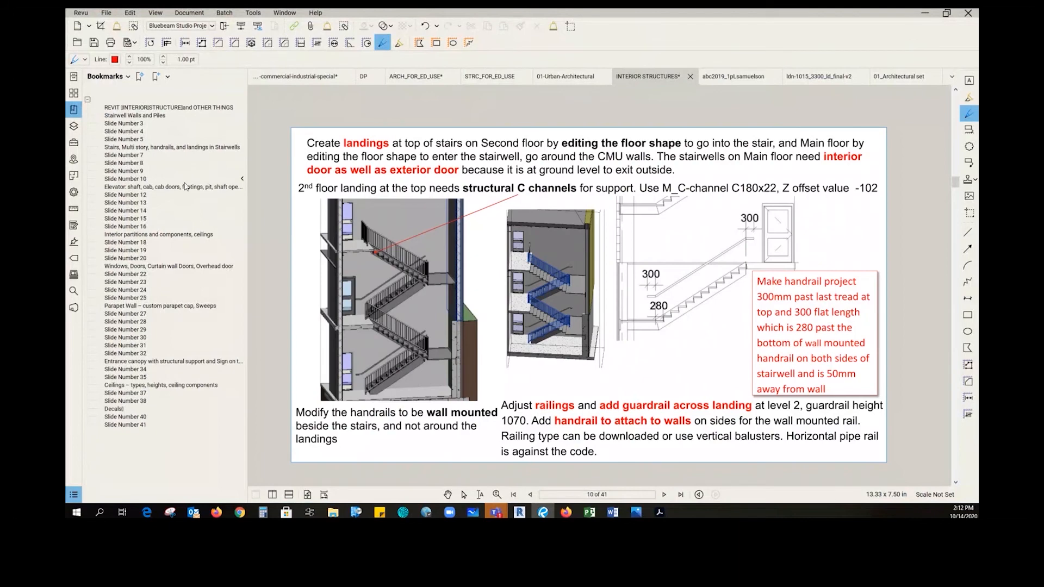
left_click(519, 512)
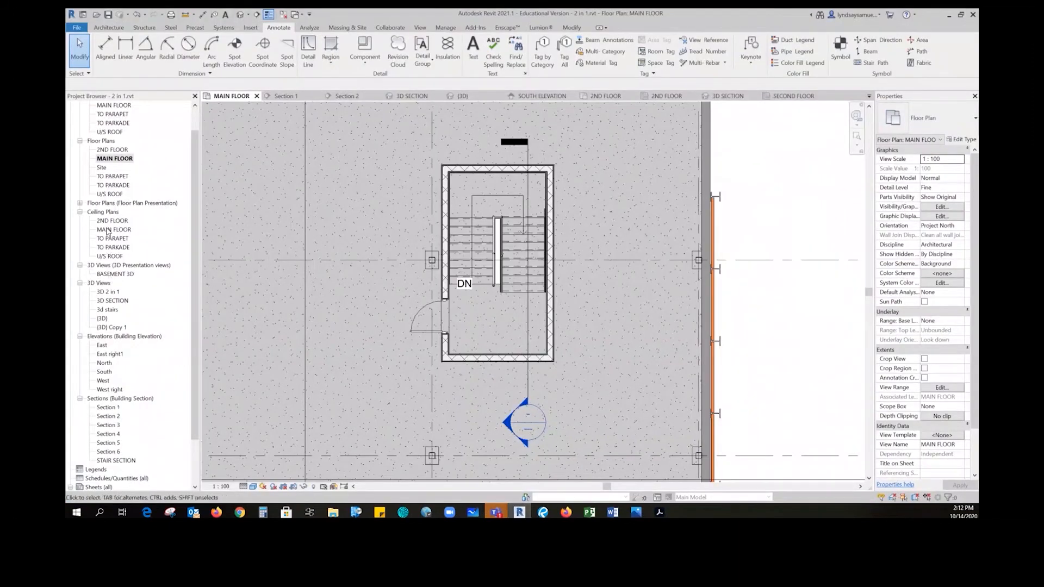
Examine the top of the stair and the open landing edge beside the door in the (3D) Copy 1 view
double_click(112, 328)
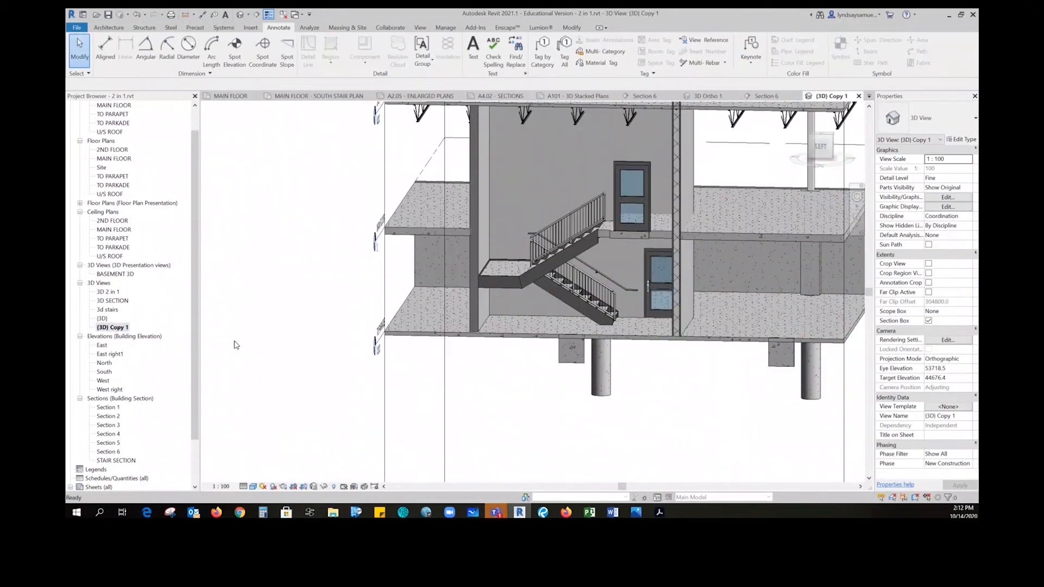
middle_click_drag(501, 287, 489, 364, "shift")
scroll(626, 239, "up", 4)
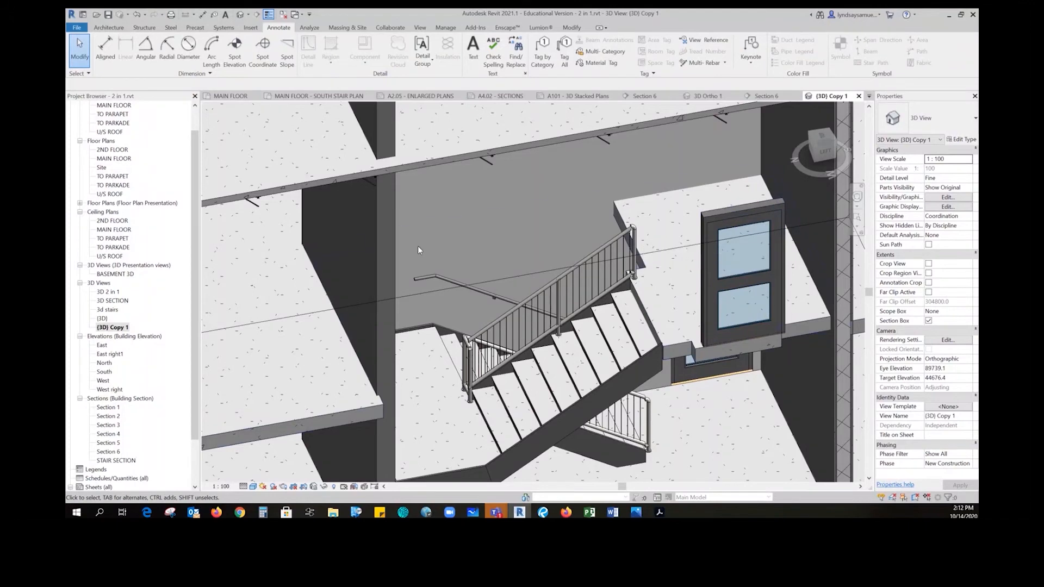
In the MAIN FLOOR plan, edit the F2 floor's boundary and delete the stepped section of the landing edge between the two stair flights
double_click(112, 159)
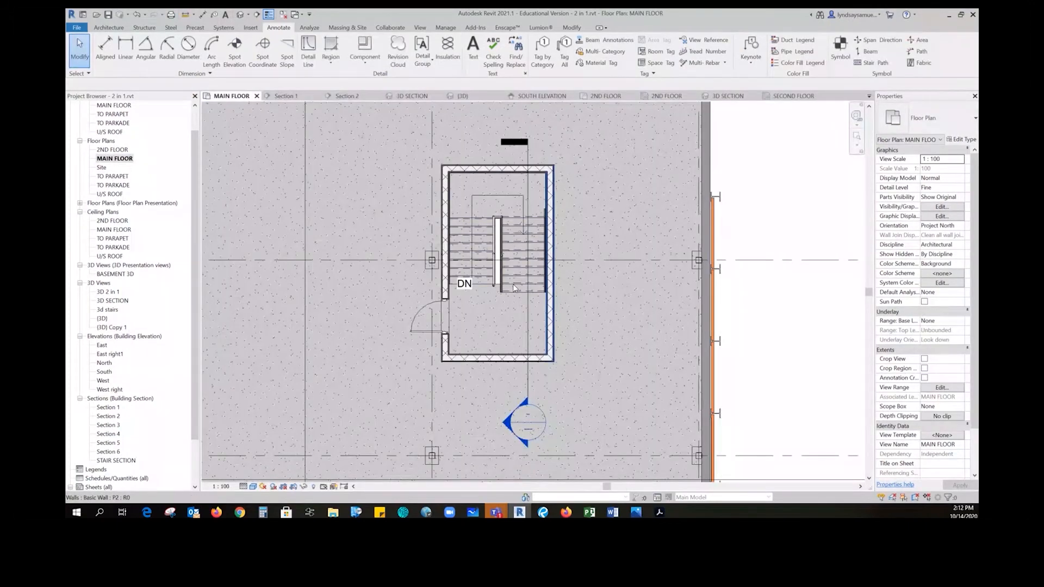
scroll(514, 284, "up", 3)
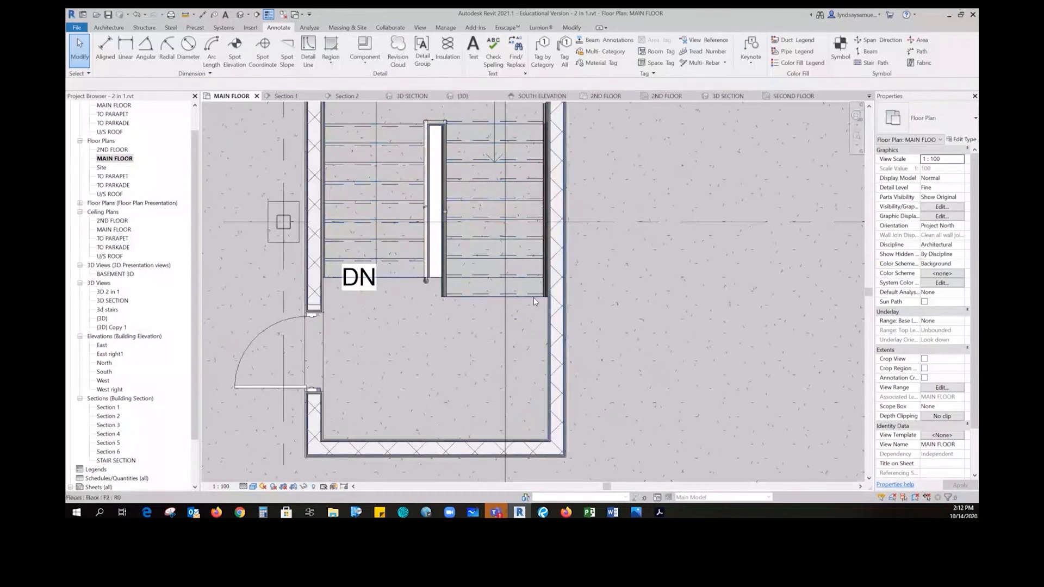
scroll(629, 310, "down", 1)
middle_click_drag(629, 310, 616, 341)
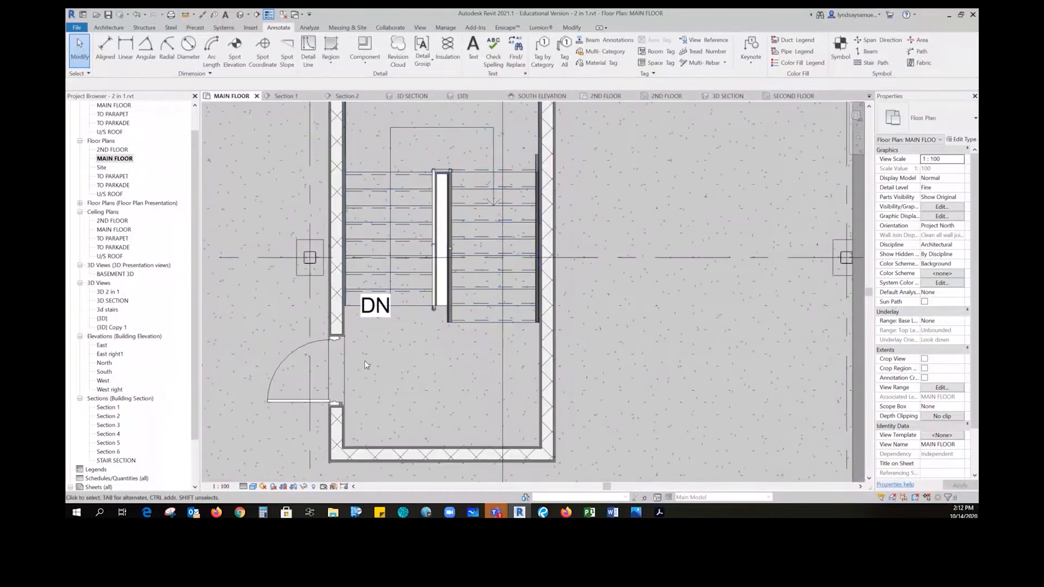
left_click(441, 306)
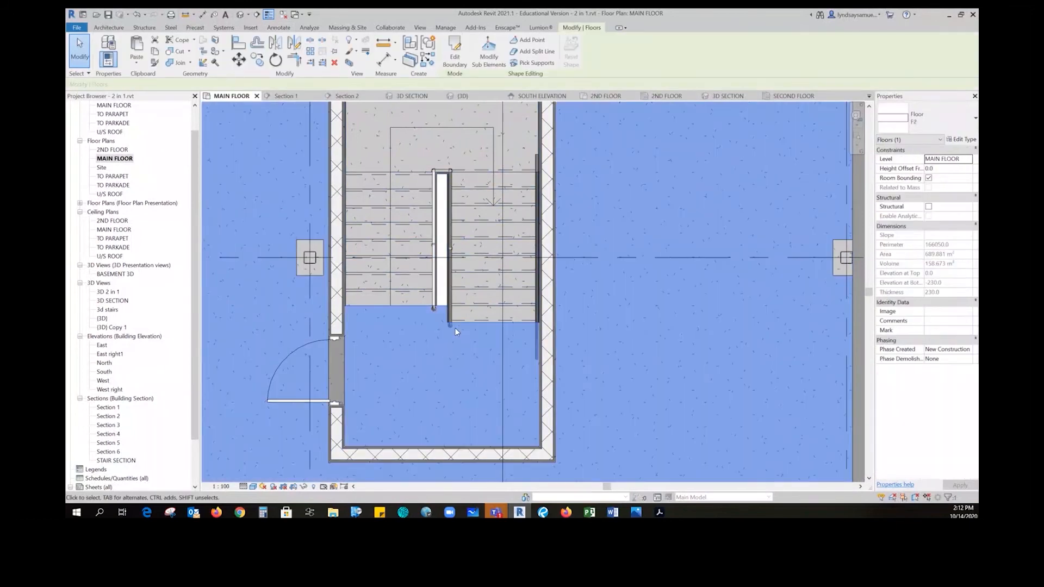
left_click(454, 52)
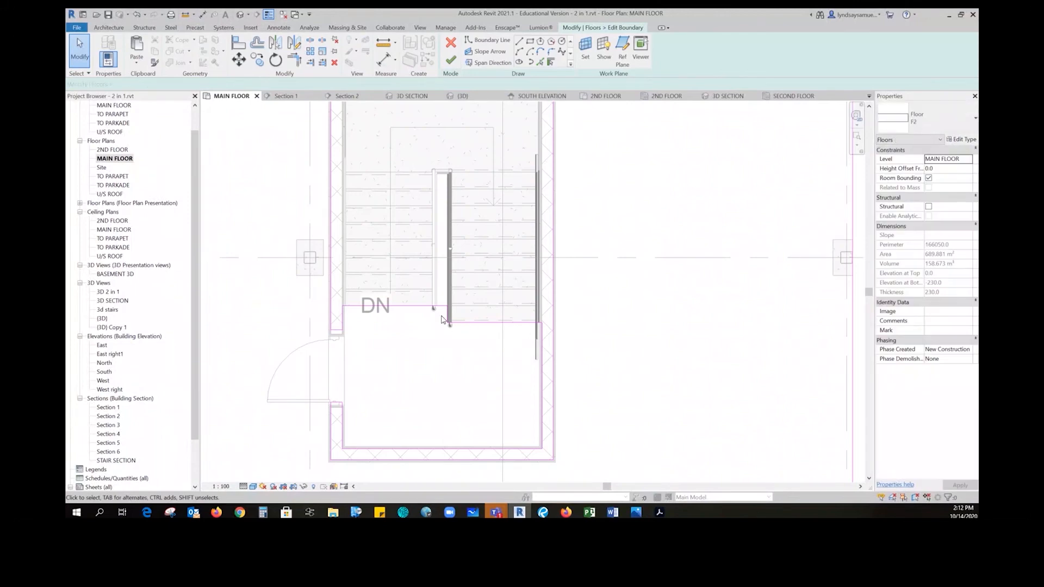
left_click(447, 316)
key("Delete")
Trim the remaining landing edge to the boundary line along the stairwell's east wall, and finish the floor without joining it to the overlapping walls
left_click(292, 61)
left_click(442, 306)
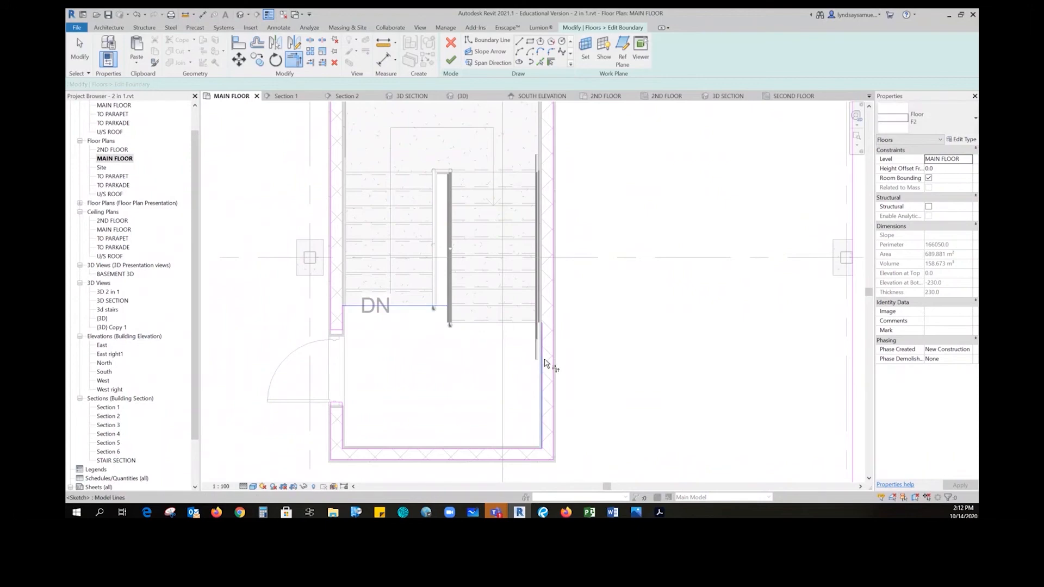
left_click(543, 365)
left_click(451, 61)
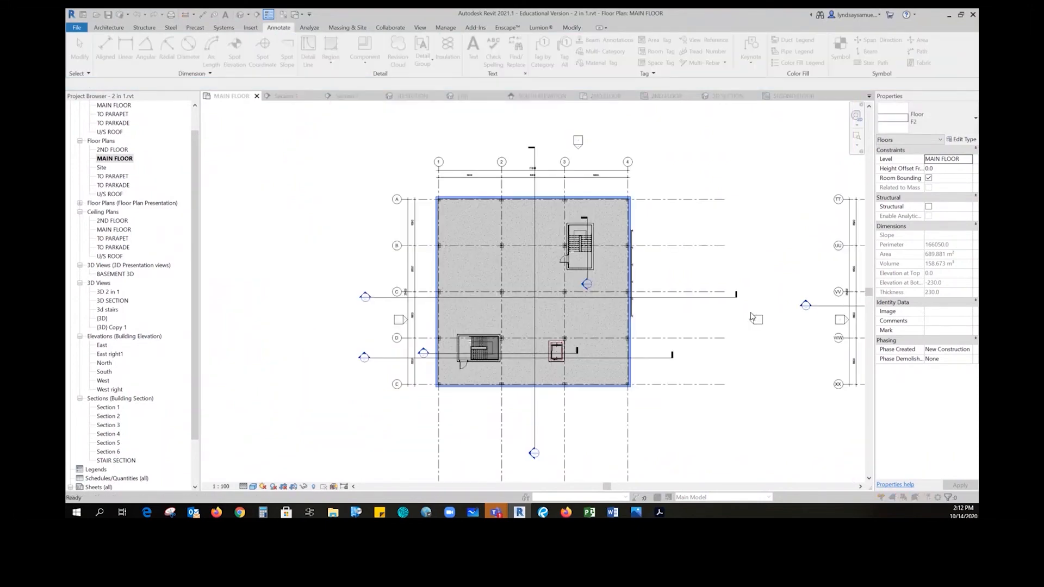
left_click(595, 267)
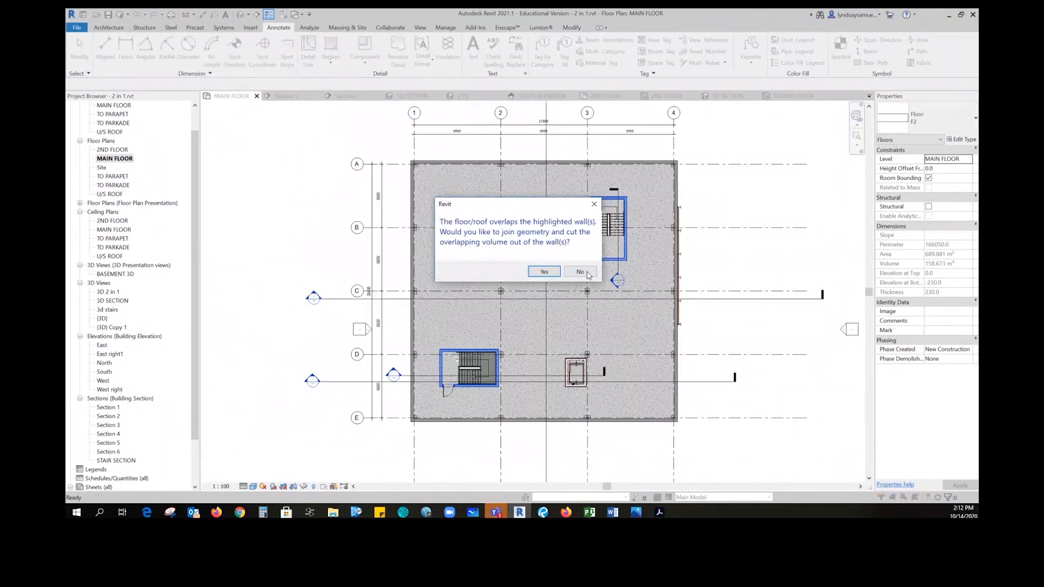
left_click(603, 273)
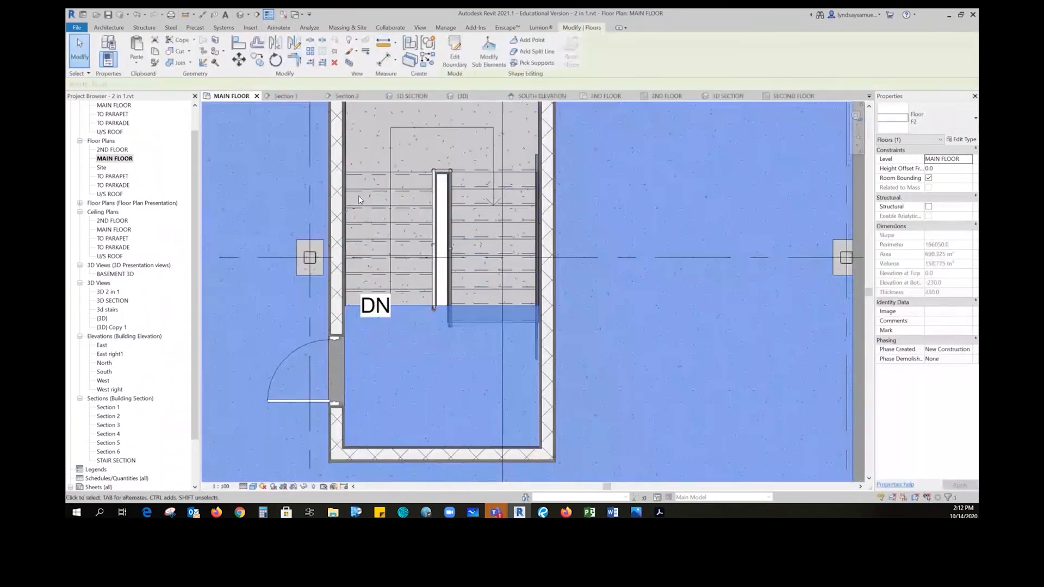
key("Escape")
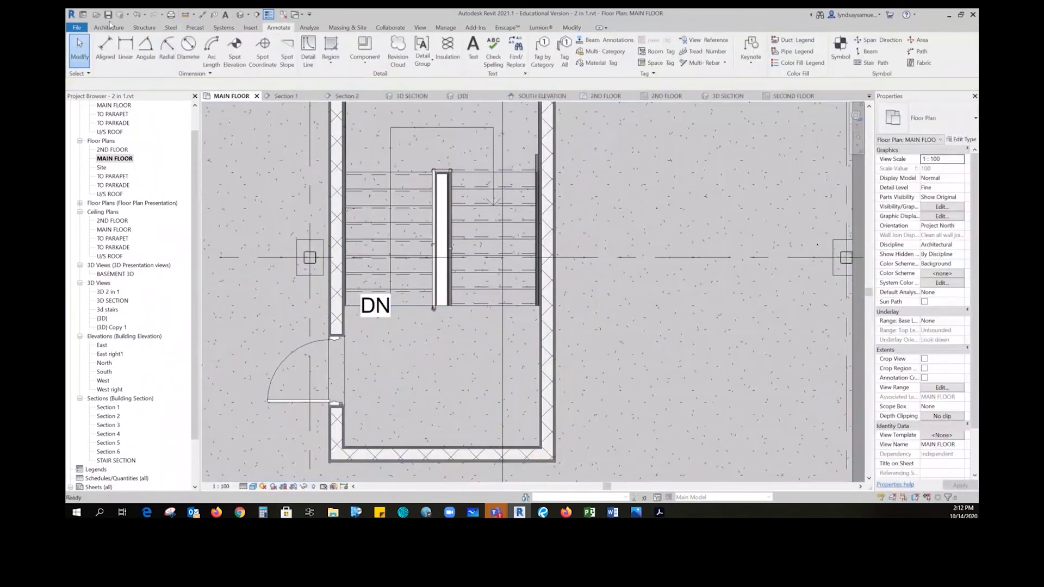
Sketch a guardrail about 1660 mm long across the landing edge, from the stair railing's end post to the east wall, and finish it
left_click(110, 26)
left_click(375, 46)
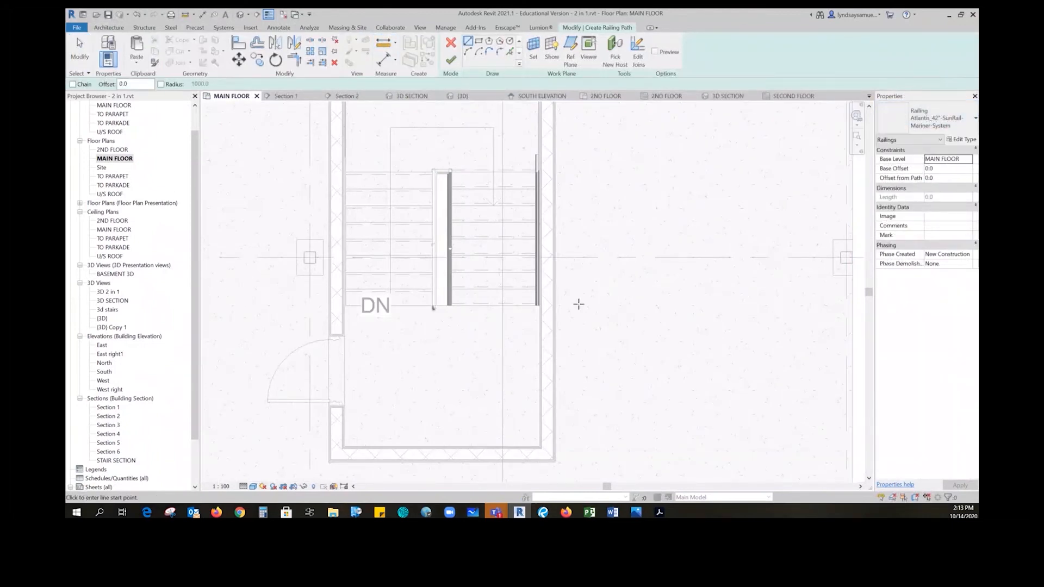
scroll(462, 320, "up", 3)
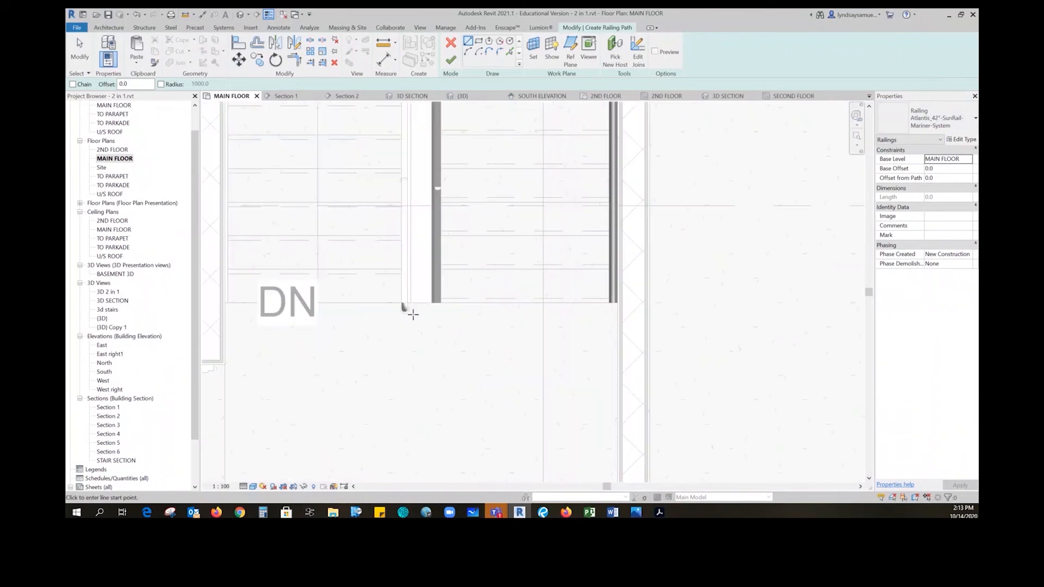
left_click(406, 309)
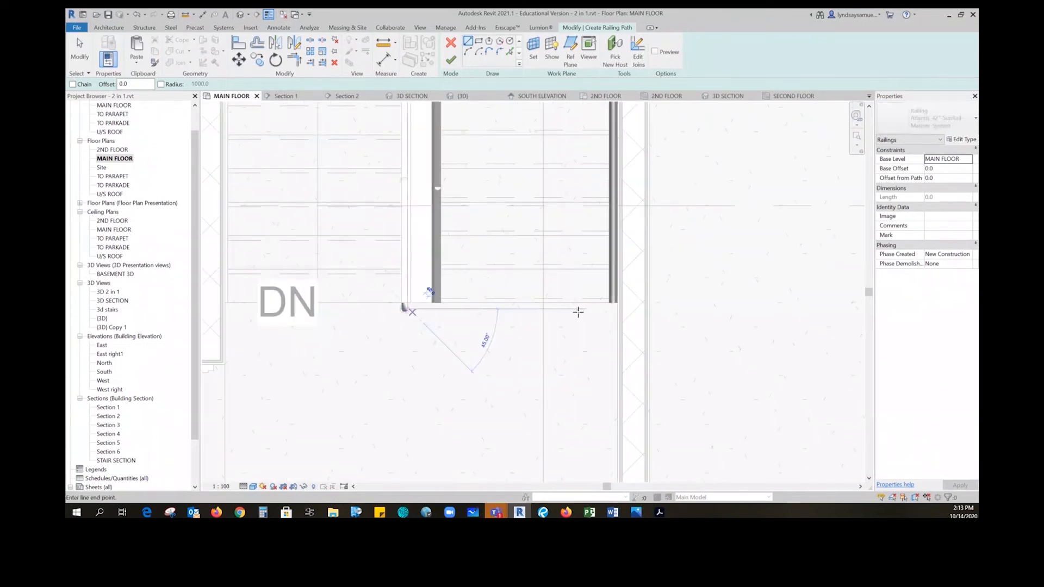
left_click(608, 309)
key("Escape")
key("Escape")
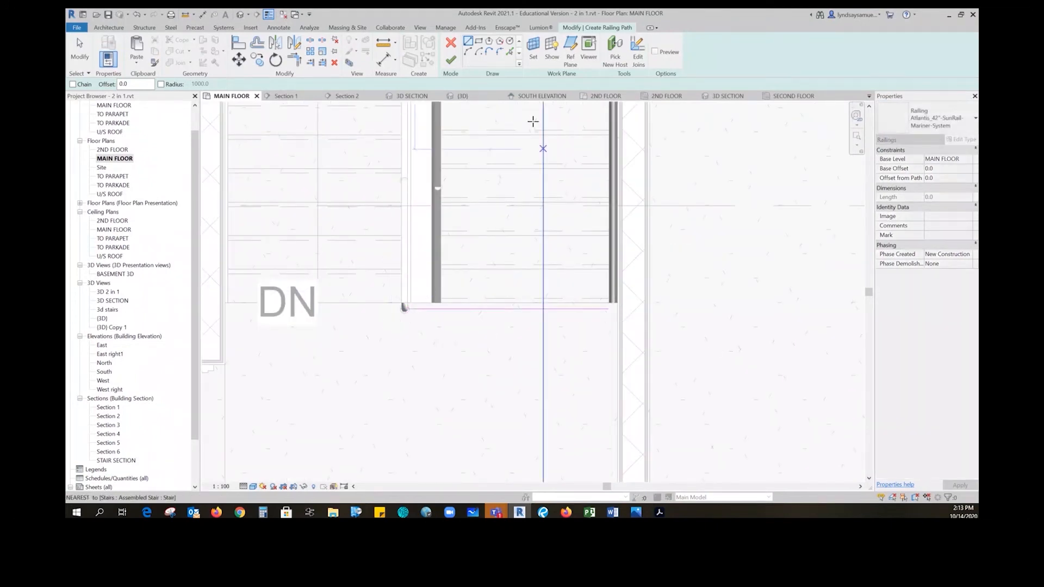
left_click(451, 60)
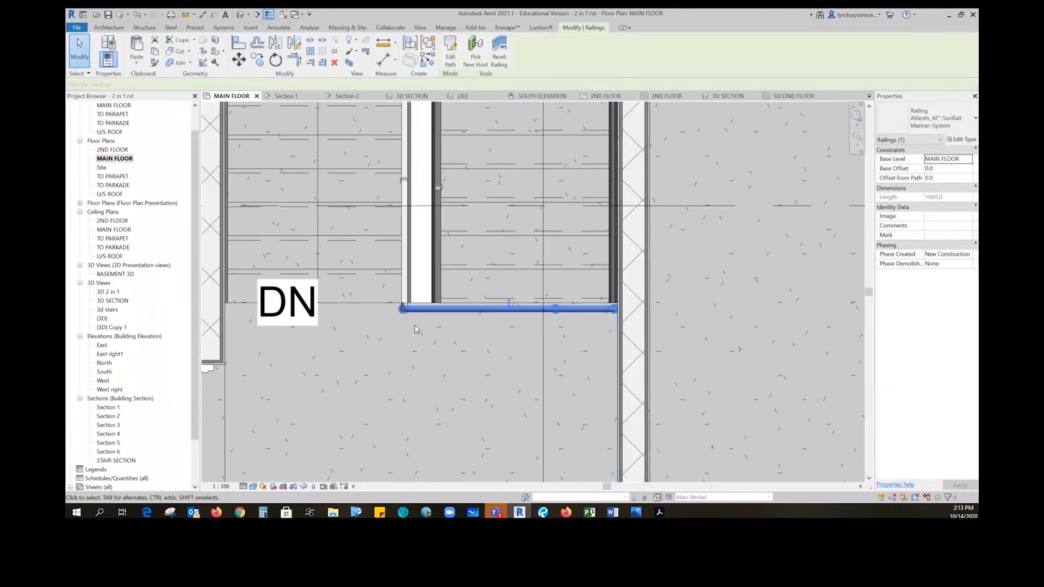
Examine the new guardrail's ends in plan, and its junction with the stair railing and landing edge in (3D) Copy 1
scroll(420, 364, "up", 3)
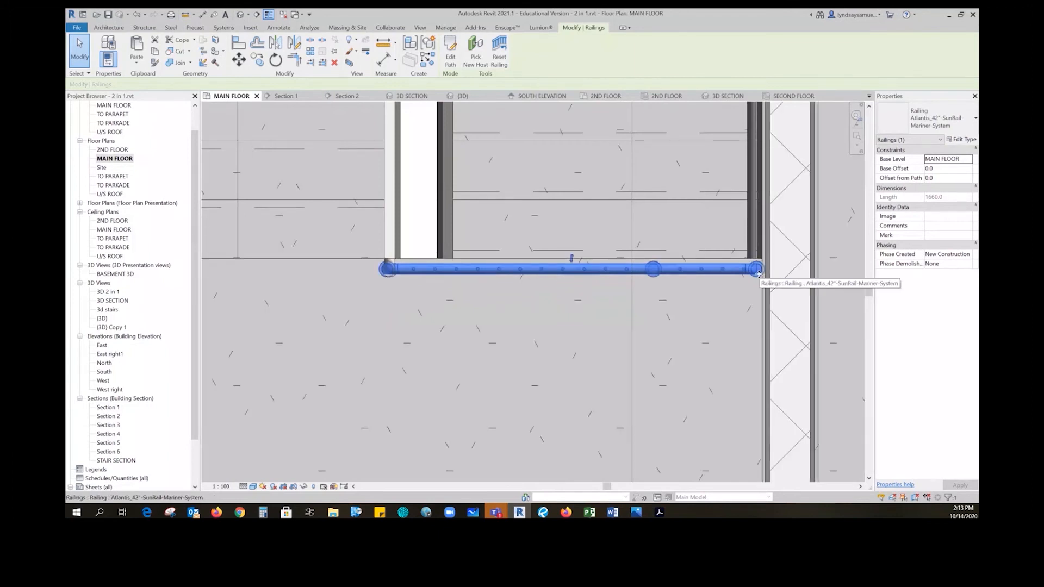
double_click(115, 327)
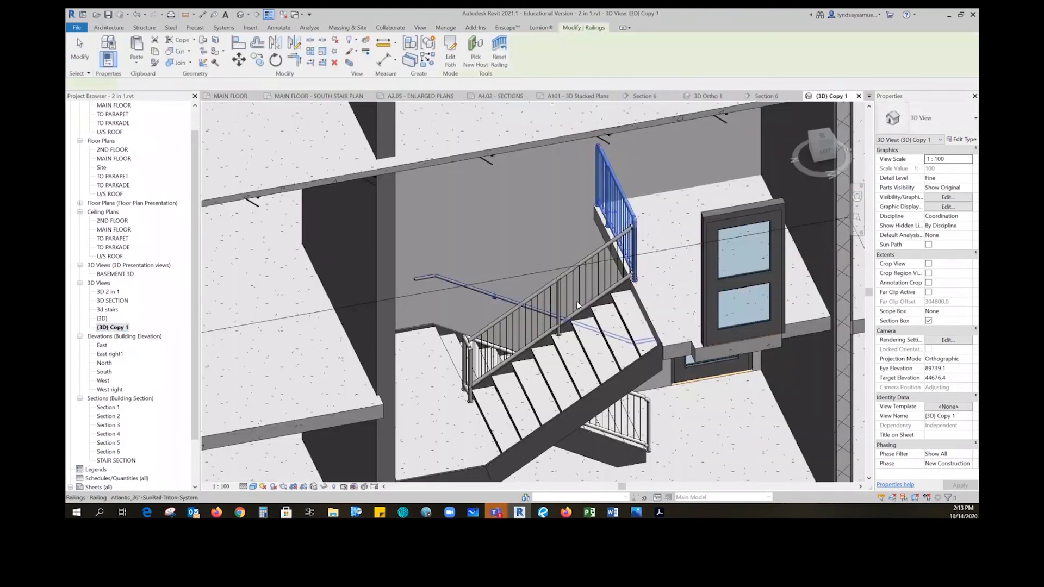
key("Escape")
scroll(595, 268, "down", 2)
middle_click_drag(595, 269, 663, 328, "shift")
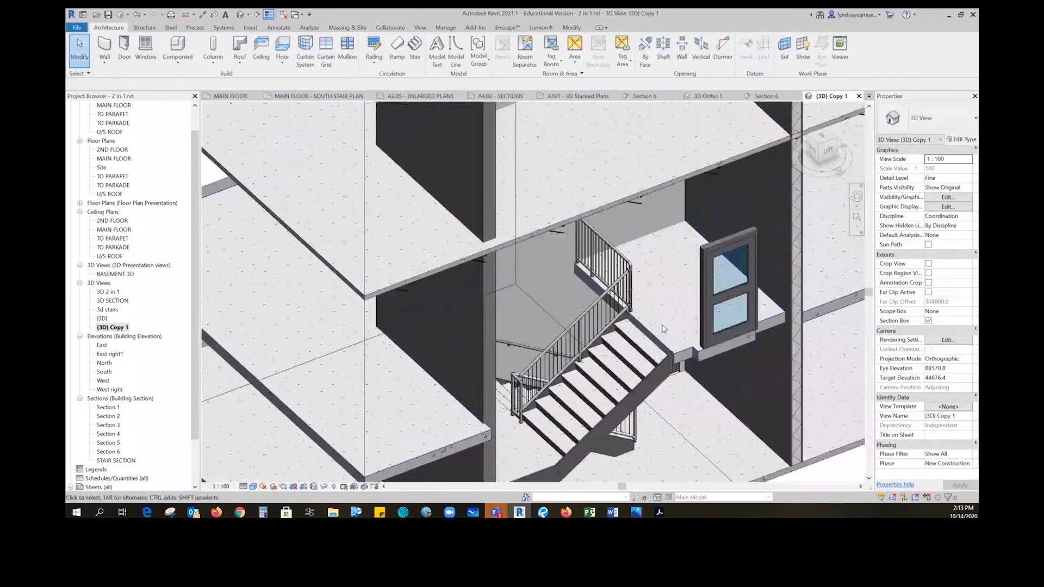
scroll(663, 329, "up", 2)
scroll(614, 246, "down", 2)
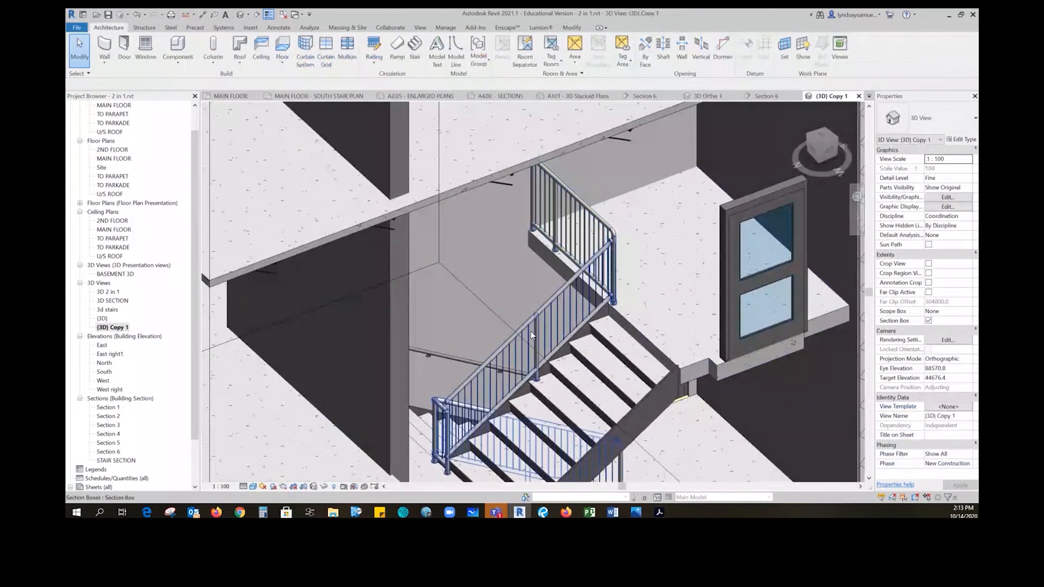
middle_click_drag(614, 246, 538, 326, "shift")
scroll(530, 250, "up", 2)
scroll(530, 247, "up", 3)
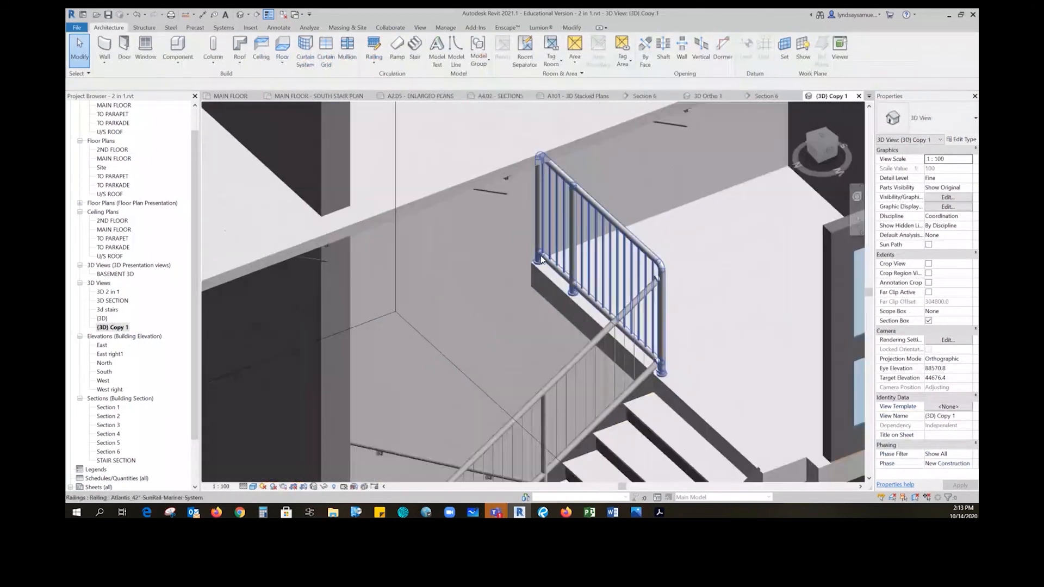
scroll(504, 302, "down", 3)
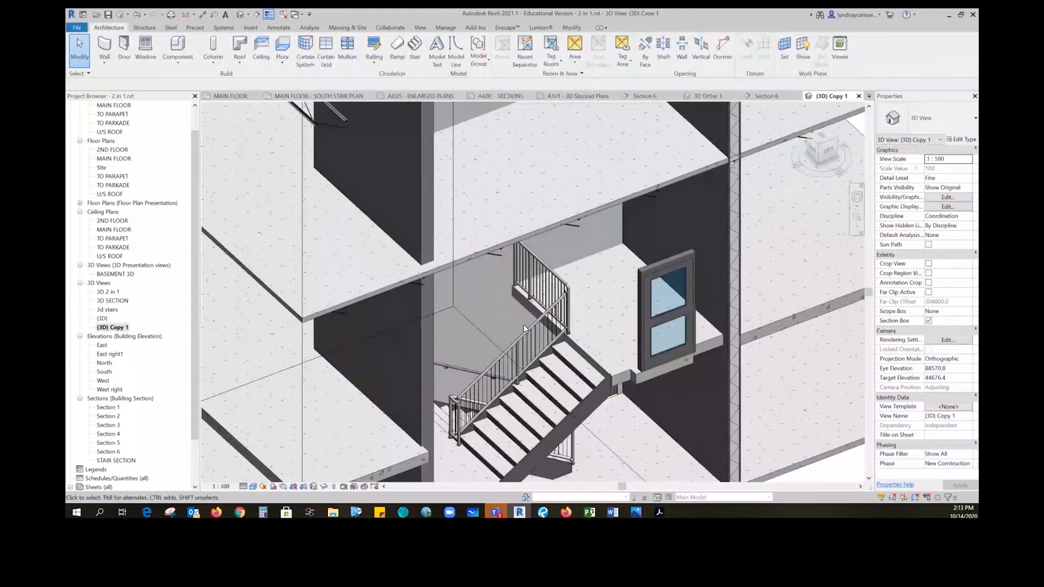
Select the bar joist crossing the stairwell at the 2ND FLOOR in the 3d stairs view, and open the 2ND FLOOR structural plan
middle_click_drag(529, 327, 539, 247)
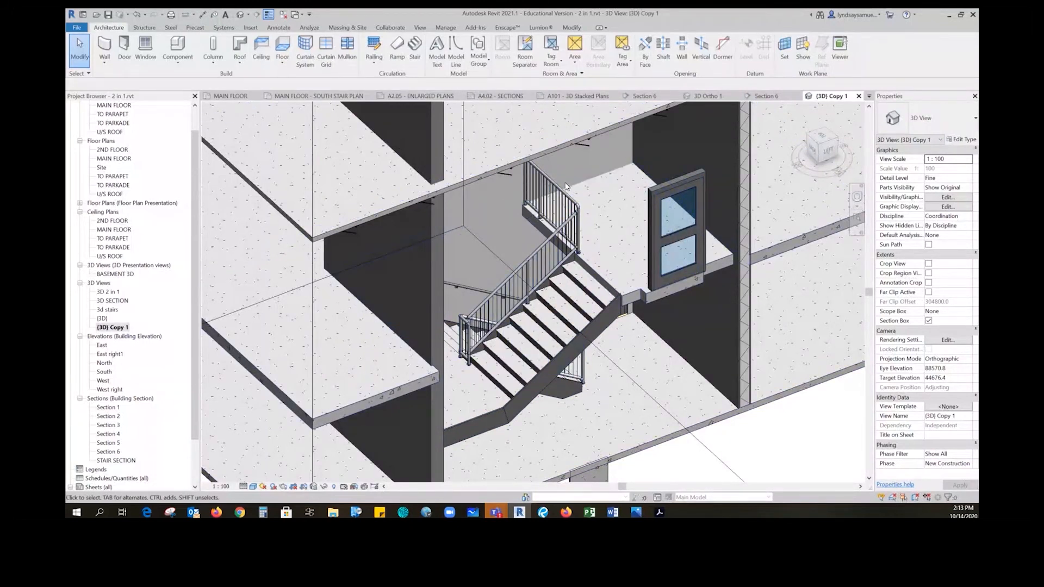
scroll(564, 194, "down", 3)
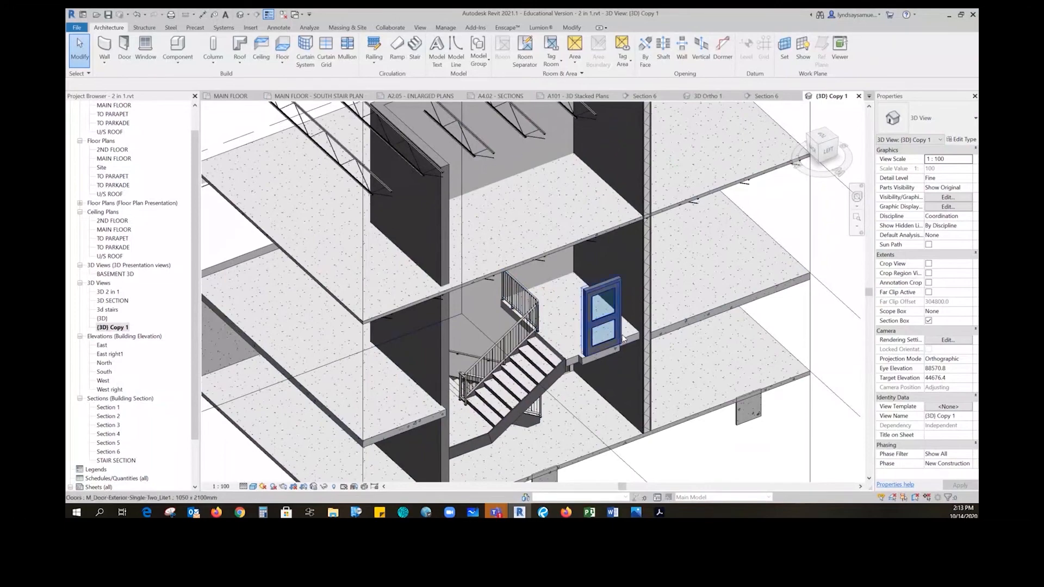
scroll(618, 324, "down", 3)
middle_click_drag(647, 360, 265, 325, "shift")
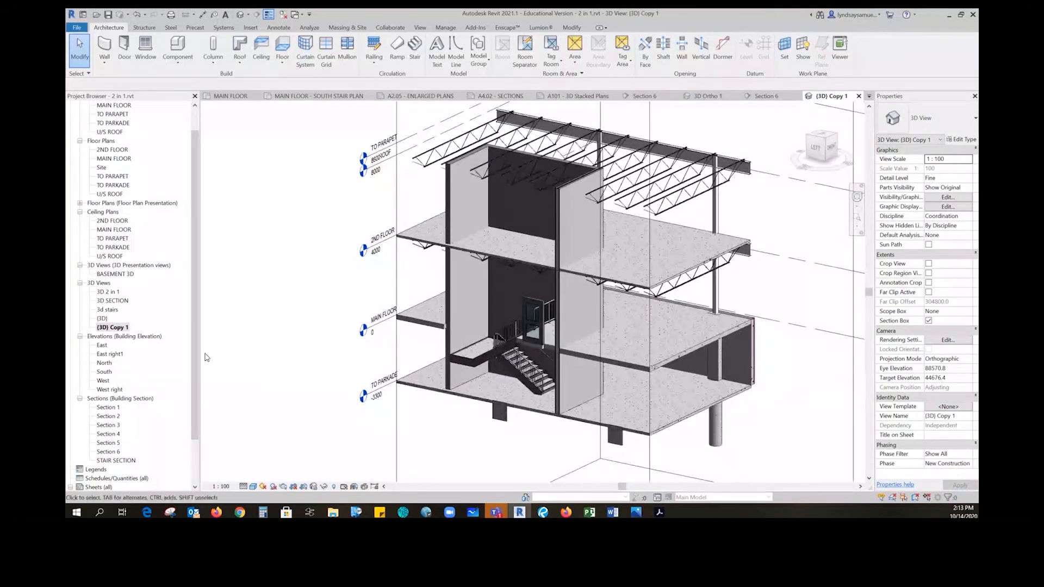
double_click(108, 310)
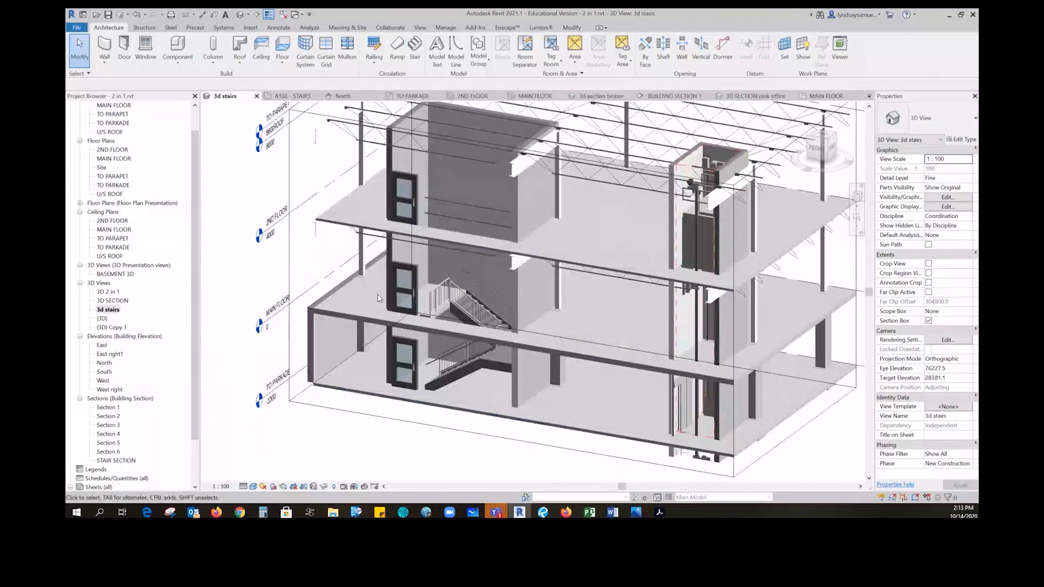
scroll(507, 272, "up", 2)
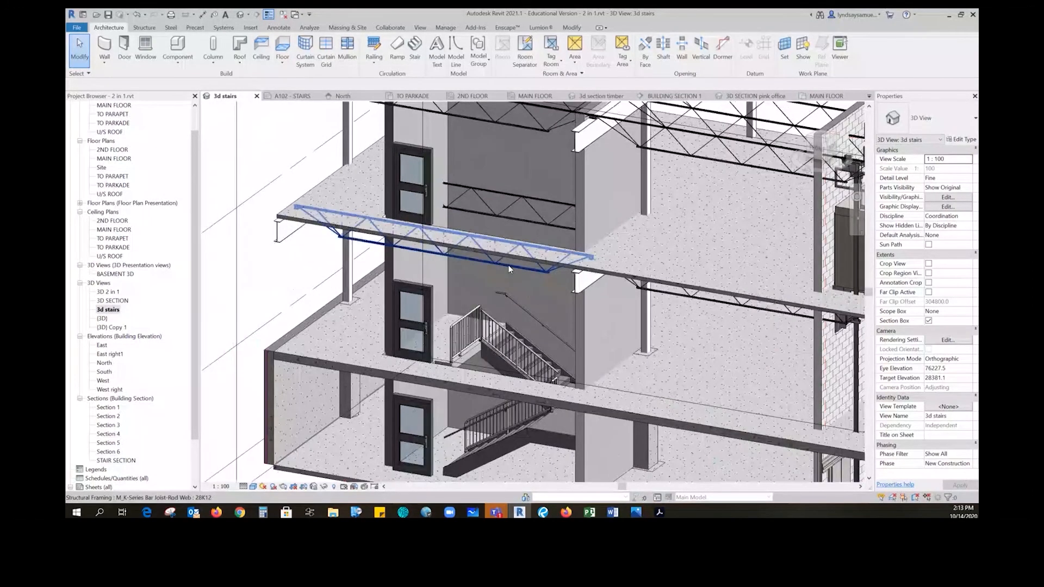
left_click(508, 266)
middle_click_drag(502, 210, 245, 196, "shift")
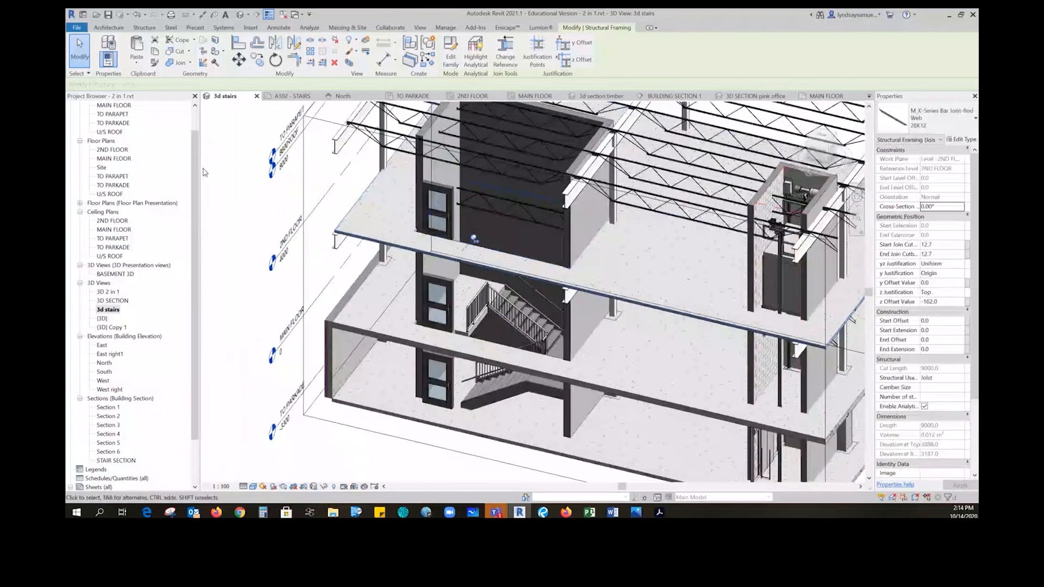
left_click(194, 172)
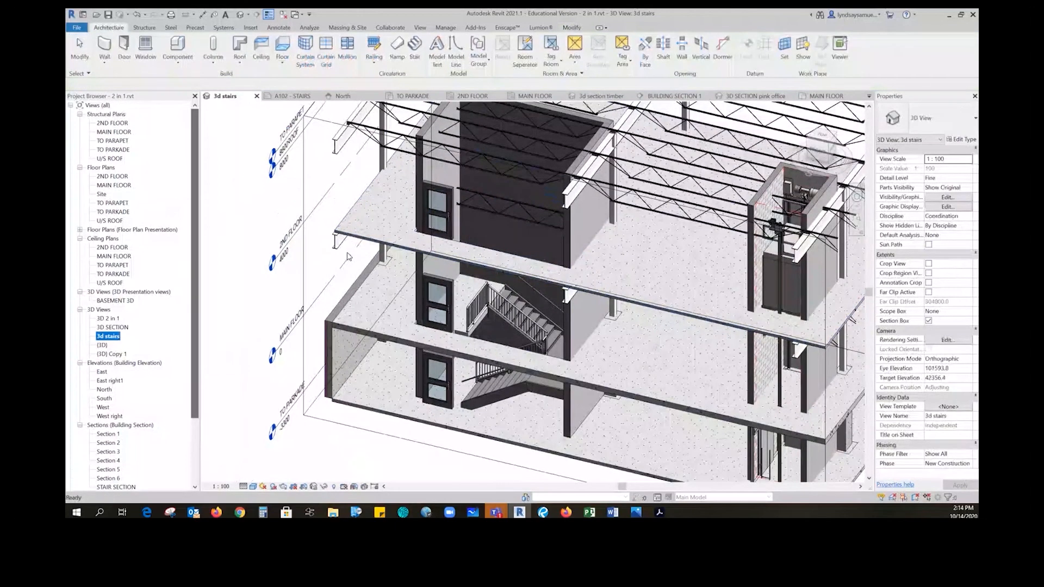
double_click(112, 124)
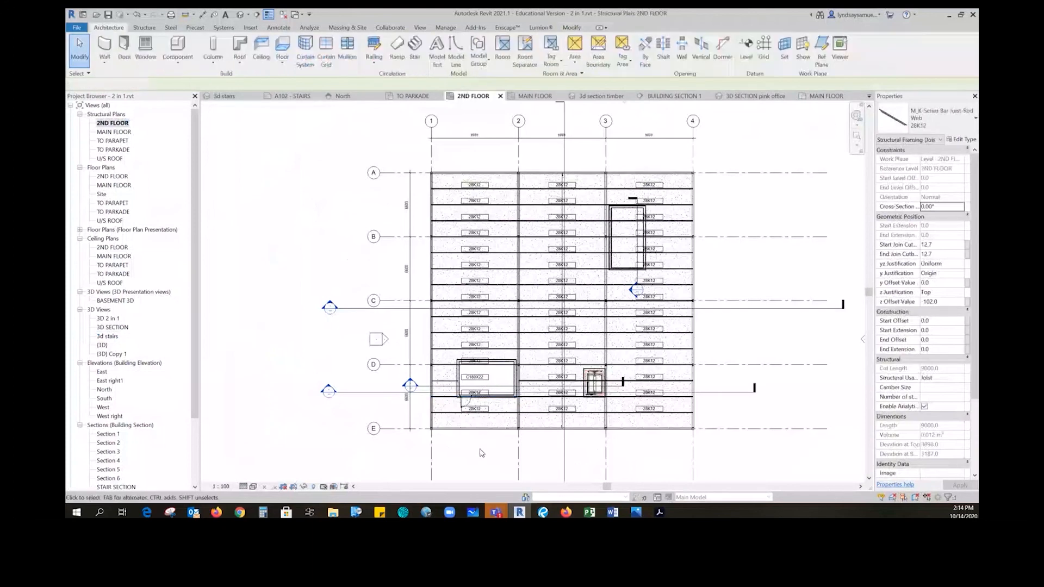
Try to shorten the 28K12 joist that runs through the stairwell so that it ends at the stairwell's west wall
scroll(473, 385, "up", 5)
middle_click_drag(532, 253, 544, 298)
left_click(652, 218)
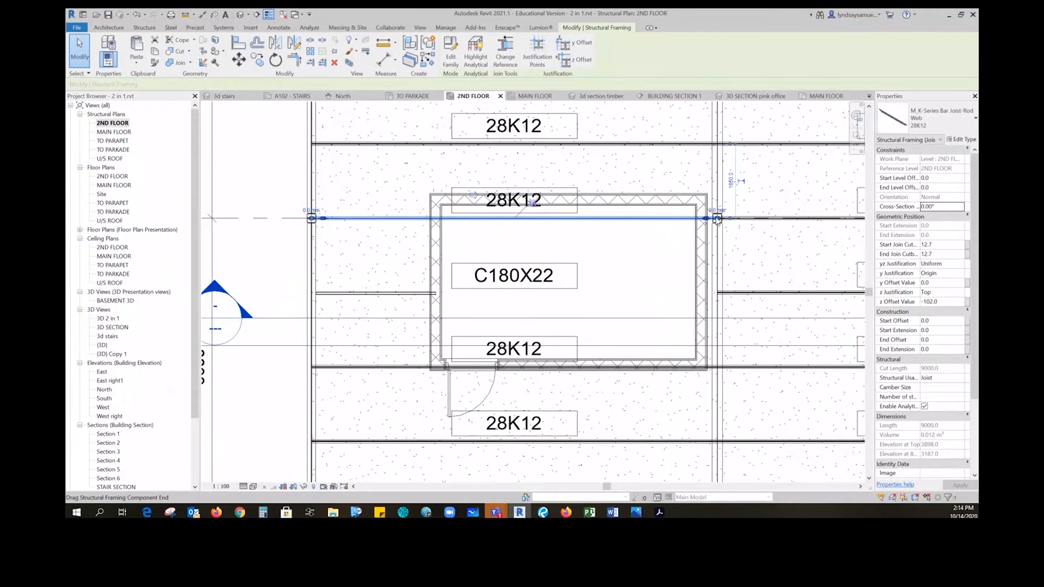
left_click_drag(601, 216, 437, 219)
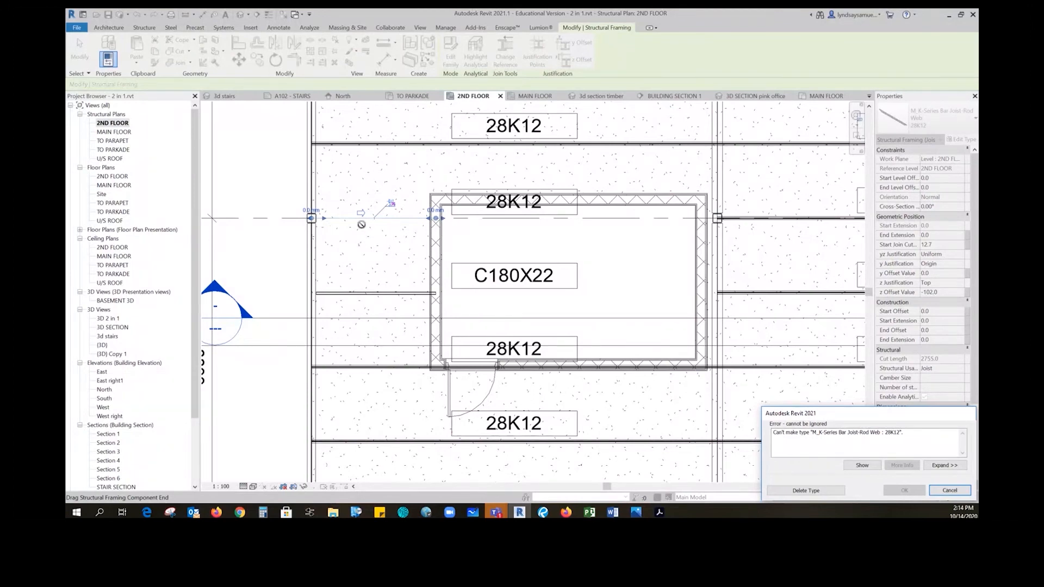
left_click(942, 488)
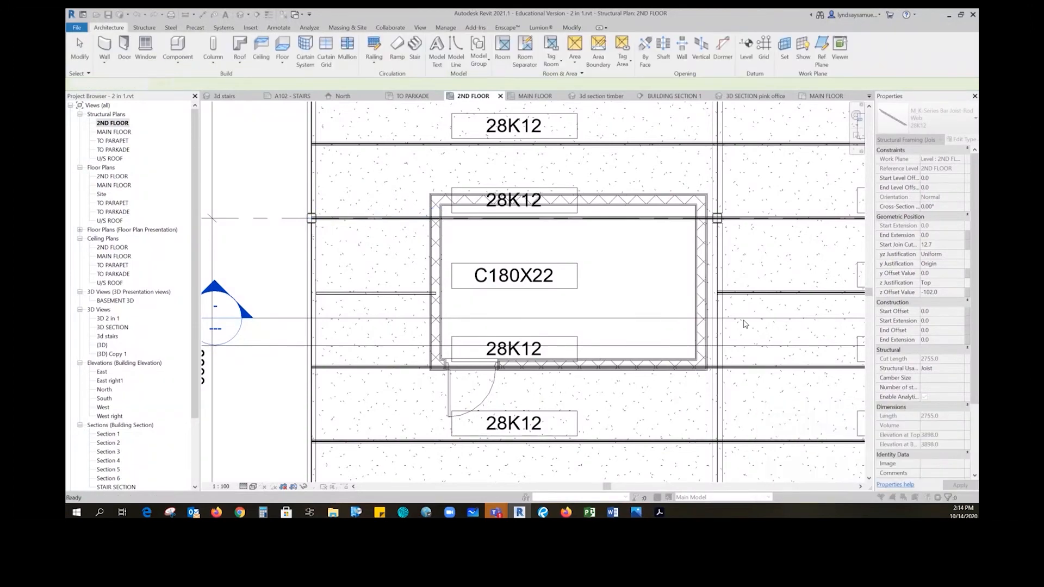
left_click(583, 298)
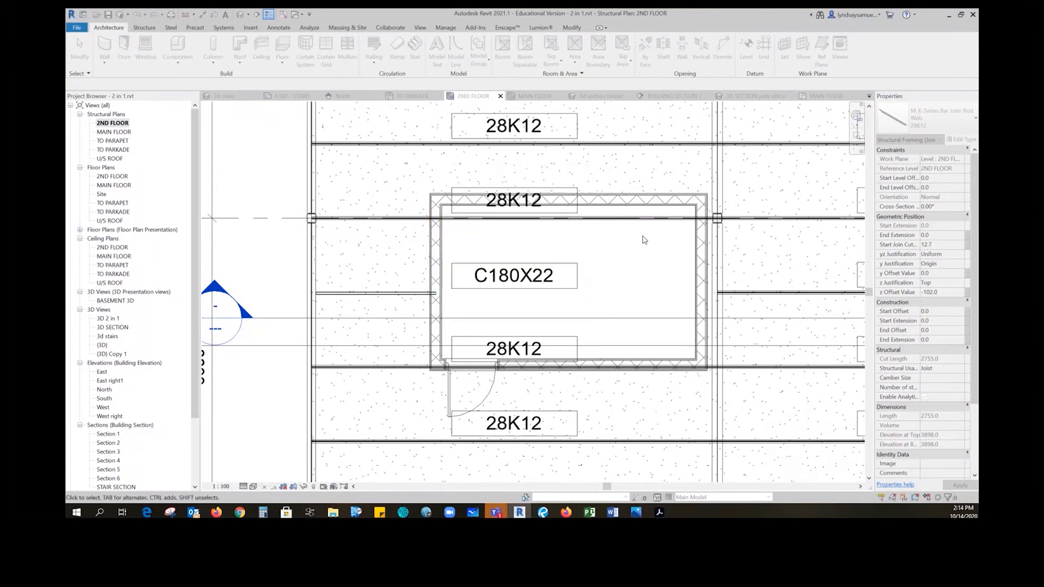
Change the joist running through the stairwell to M_C-Channel C180X22 and shorten it to about 2755 mm, ending in the west wall
left_click(696, 218)
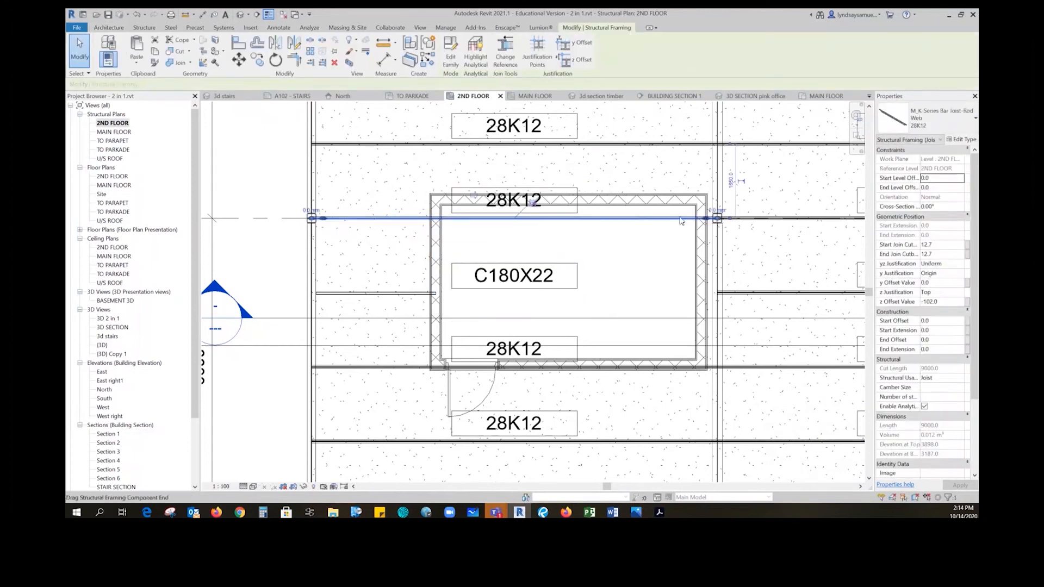
left_click_drag(706, 218, 665, 223)
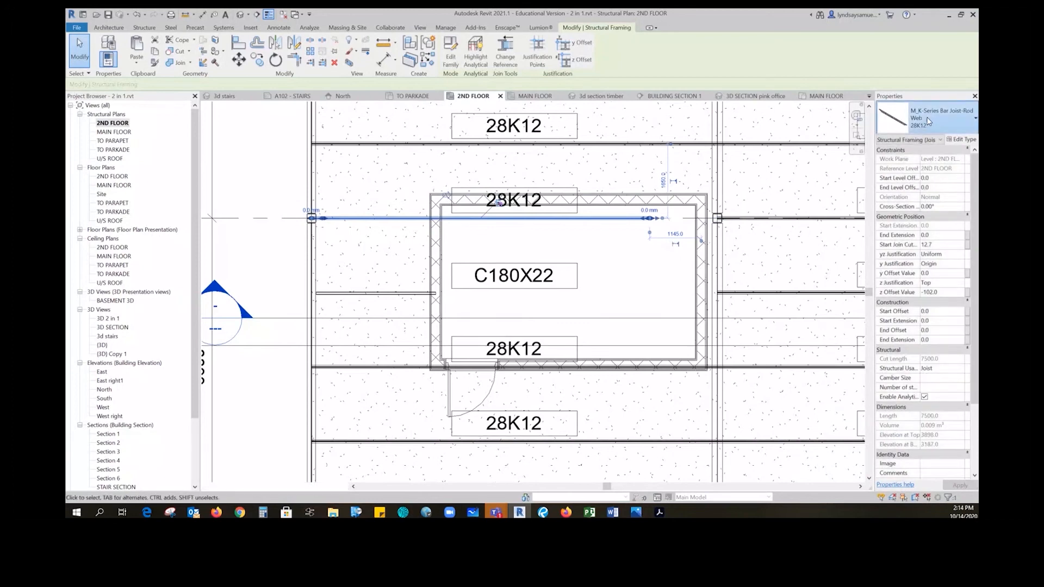
left_click(928, 121)
left_click(885, 170)
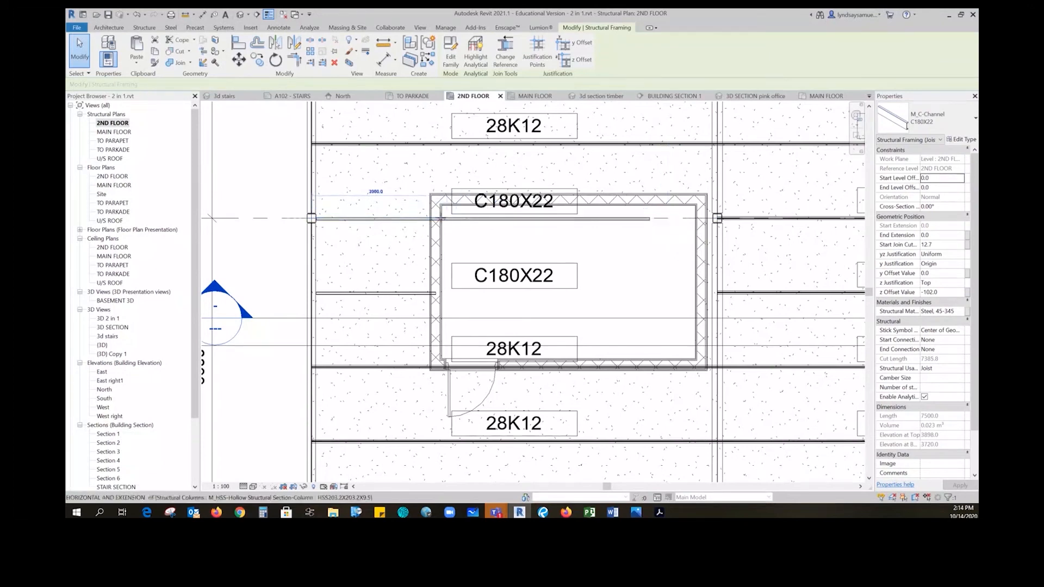
left_click_drag(442, 218, 438, 218)
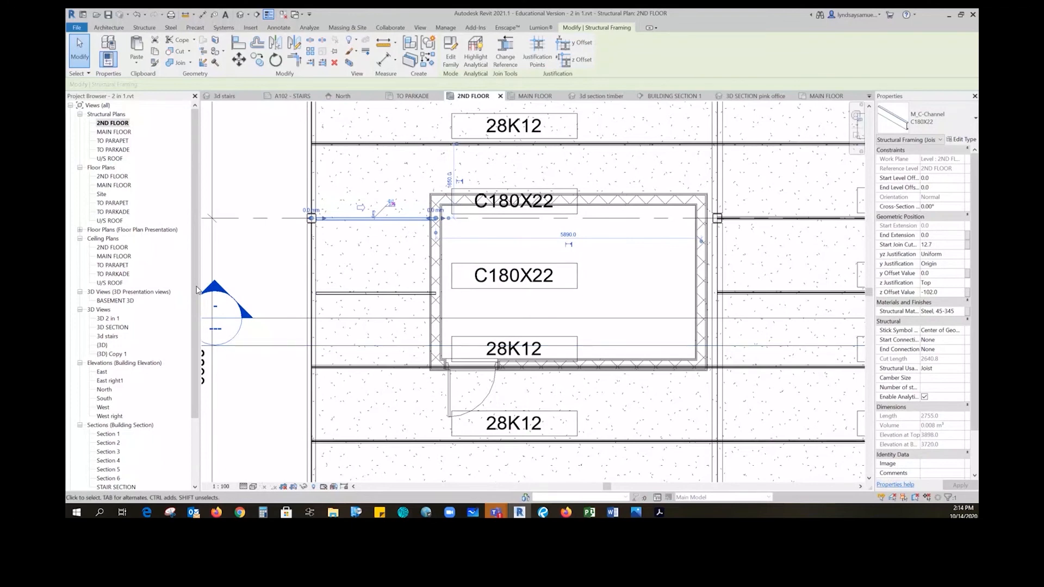
Examine the shortened channel and the framing around the stairwell from below in the 3d stairs view
scroll(164, 383, "down", 2)
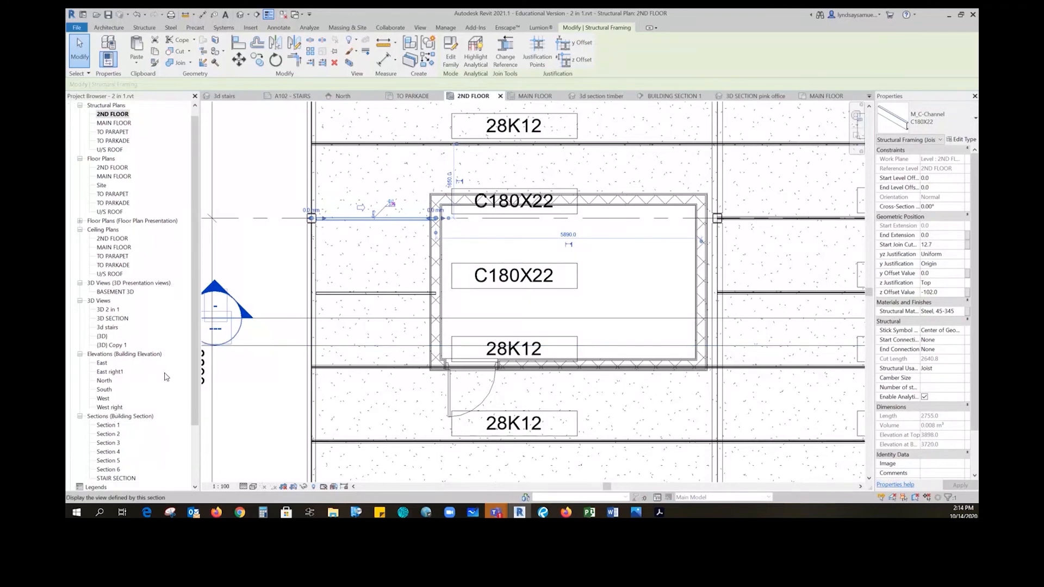
double_click(111, 301)
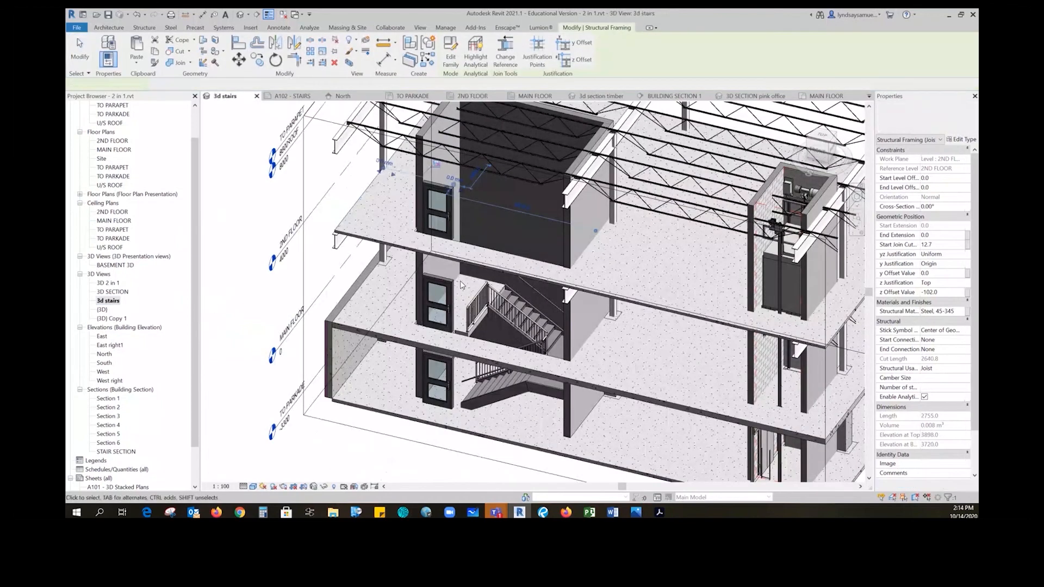
middle_click_drag(461, 285, 479, 387)
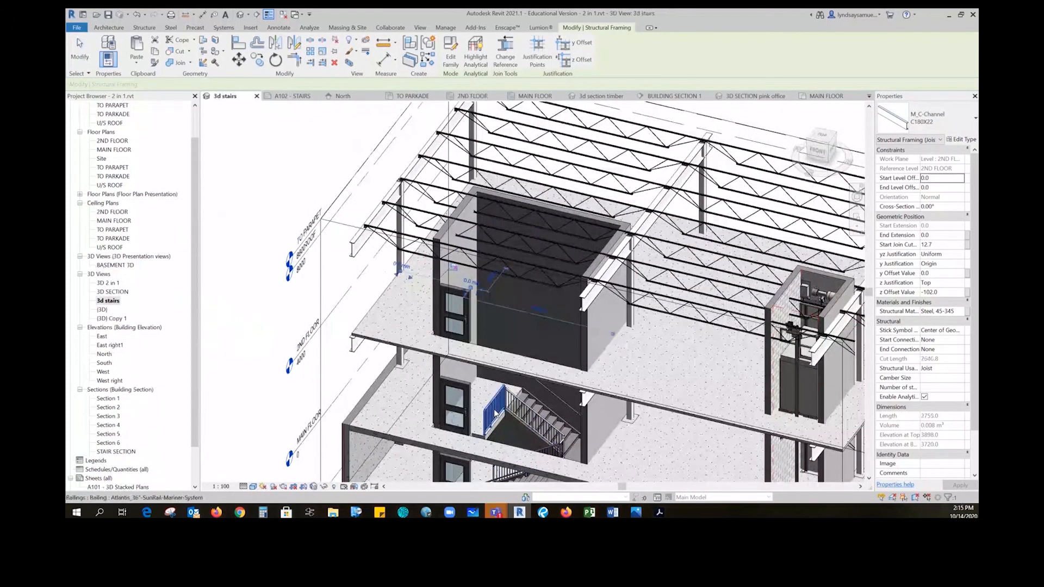
middle_click_drag(498, 426, 506, 254, "shift")
scroll(506, 255, "up", 6)
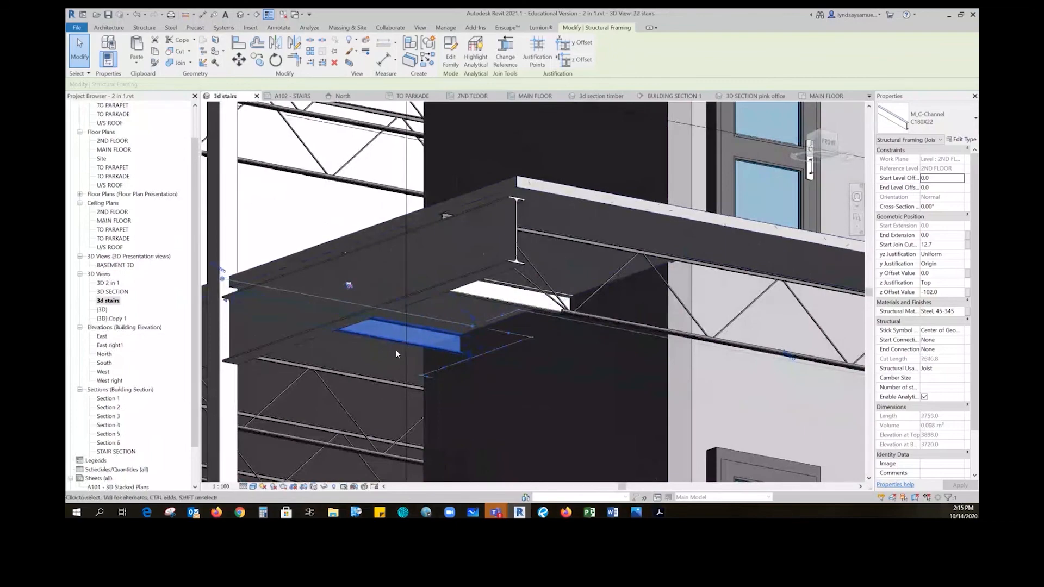
key("Escape")
middle_click_drag(396, 349, 614, 146, "shift")
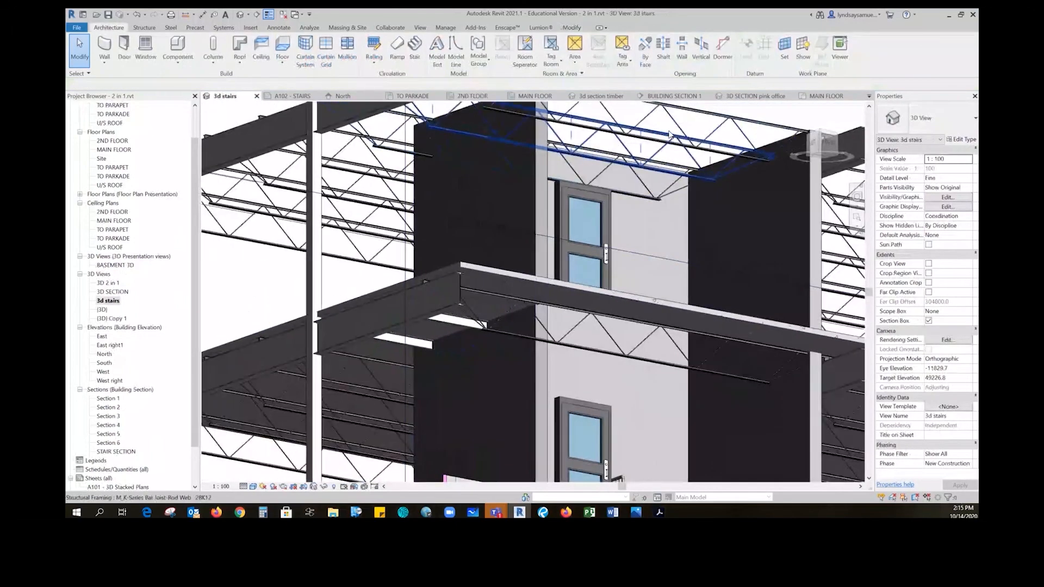
middle_click_drag(695, 147, 760, 279, "shift")
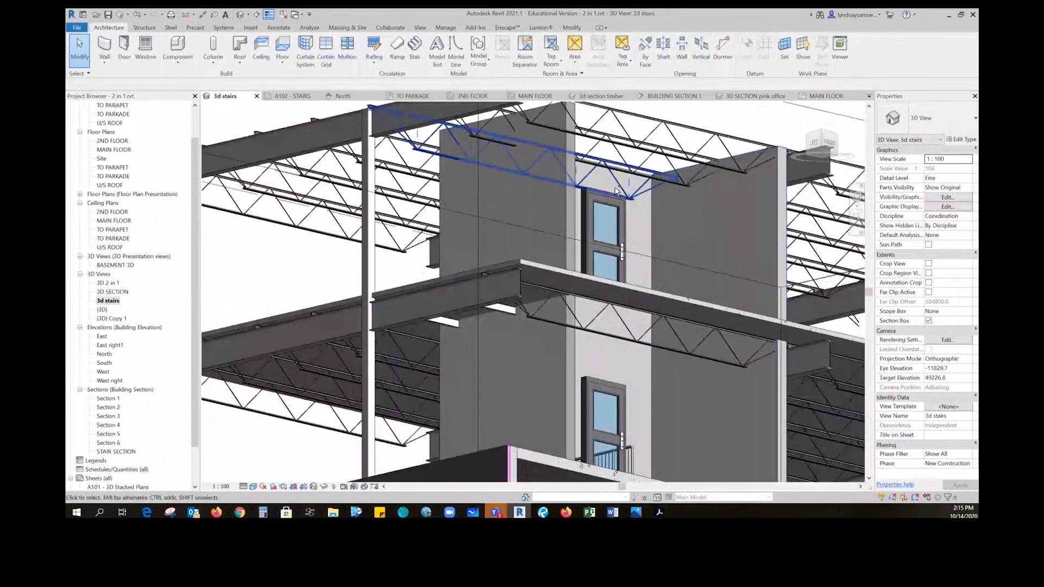
middle_click_drag(662, 226, 462, 318, "shift")
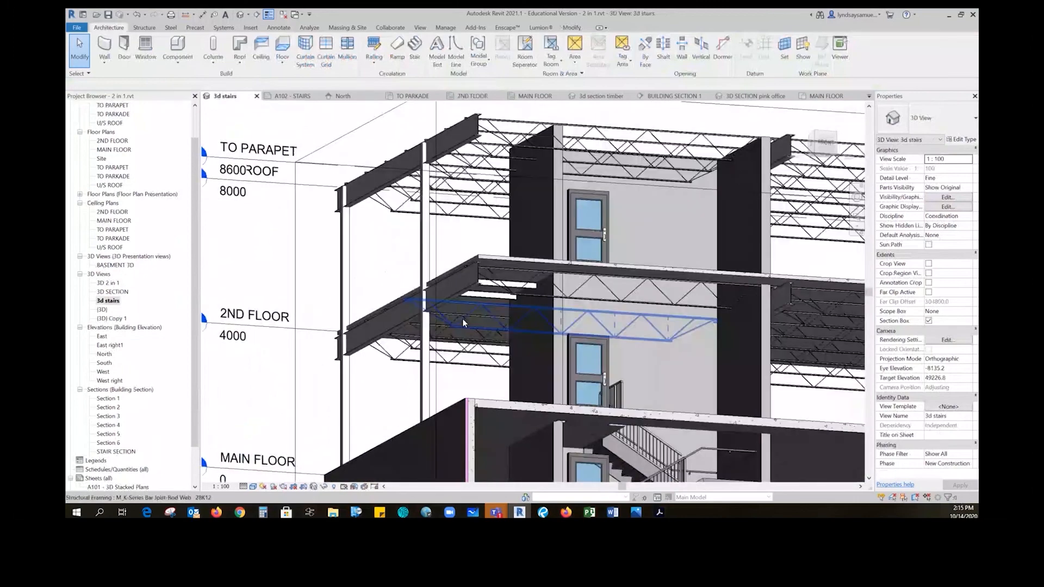
Check the framing types available for the roof joist over the stairwell, and inspect the shortened channel at the 2ND FLOOR
left_click(515, 122)
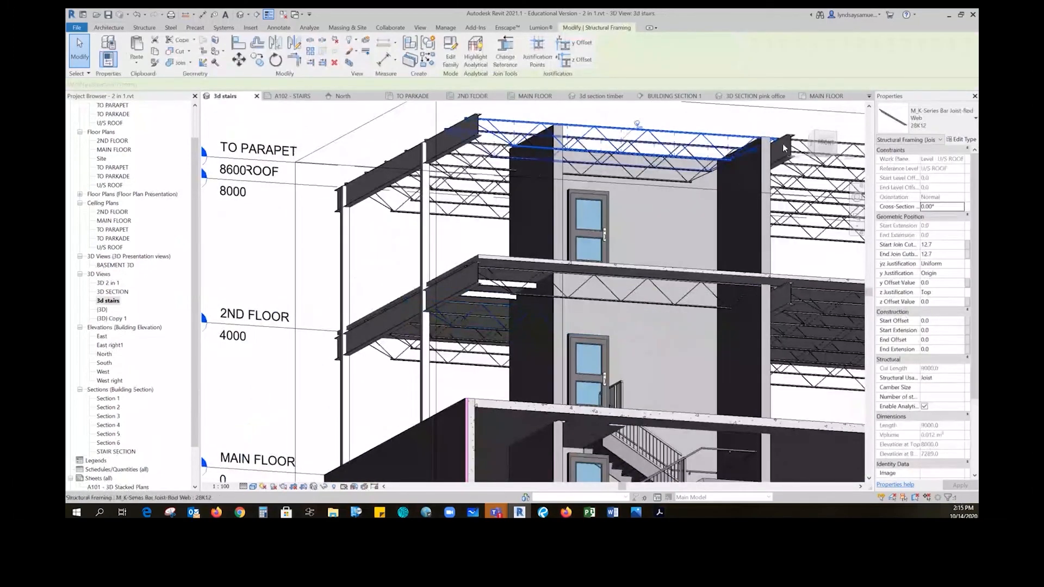
left_click(918, 131)
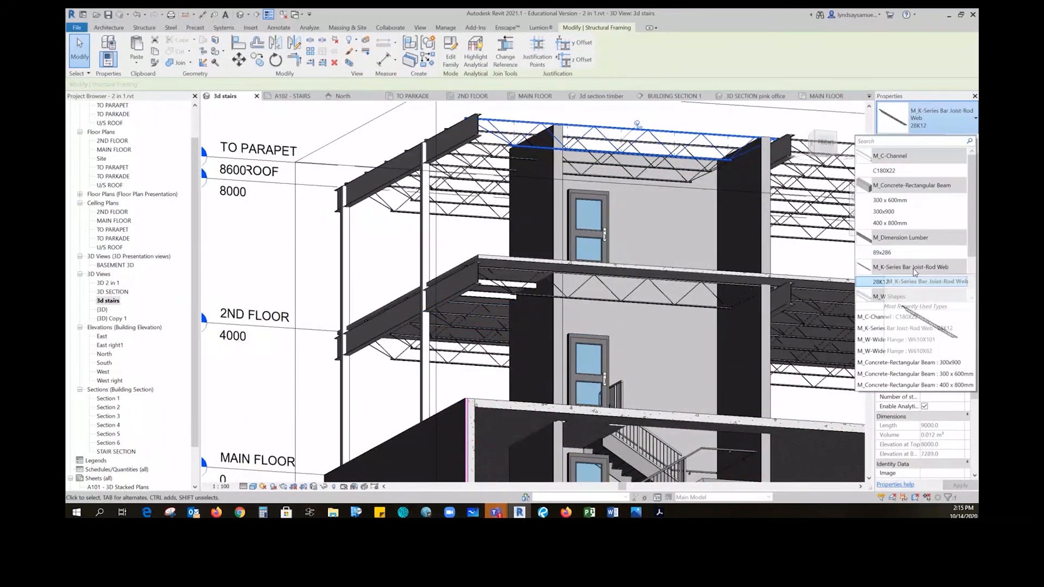
key("Escape")
key("Escape")
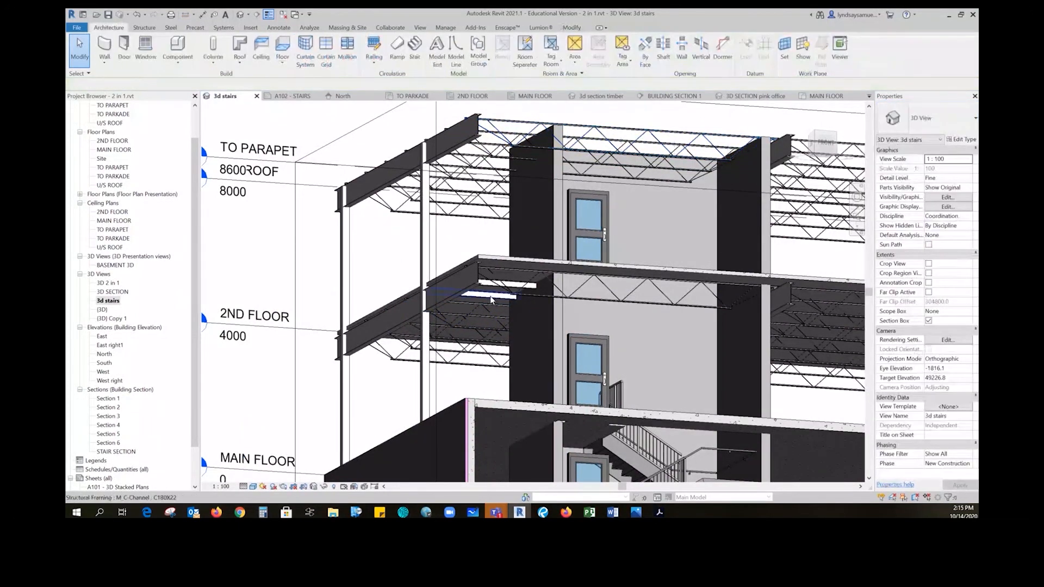
left_click(492, 298)
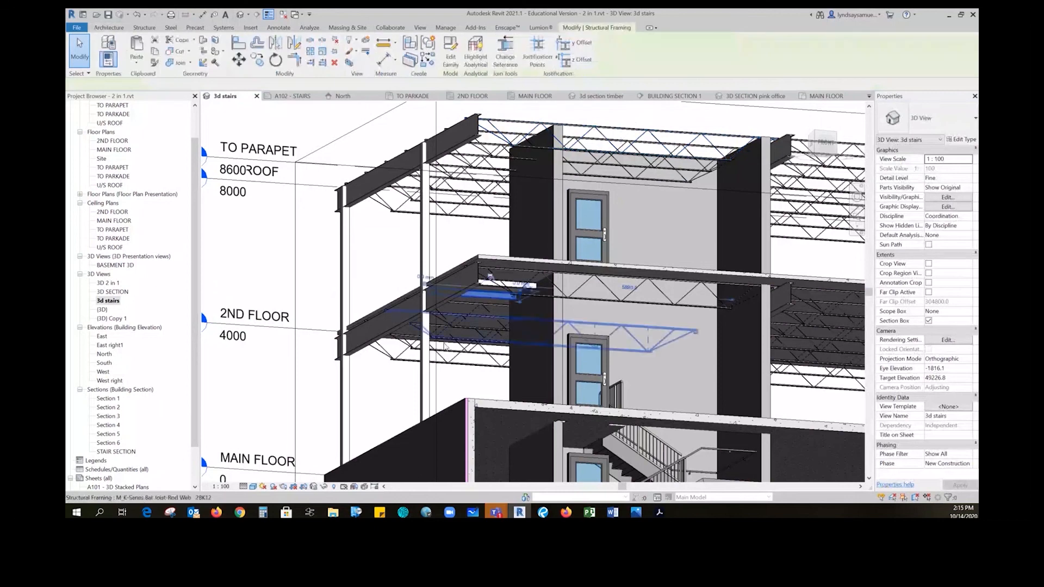
left_click(245, 250)
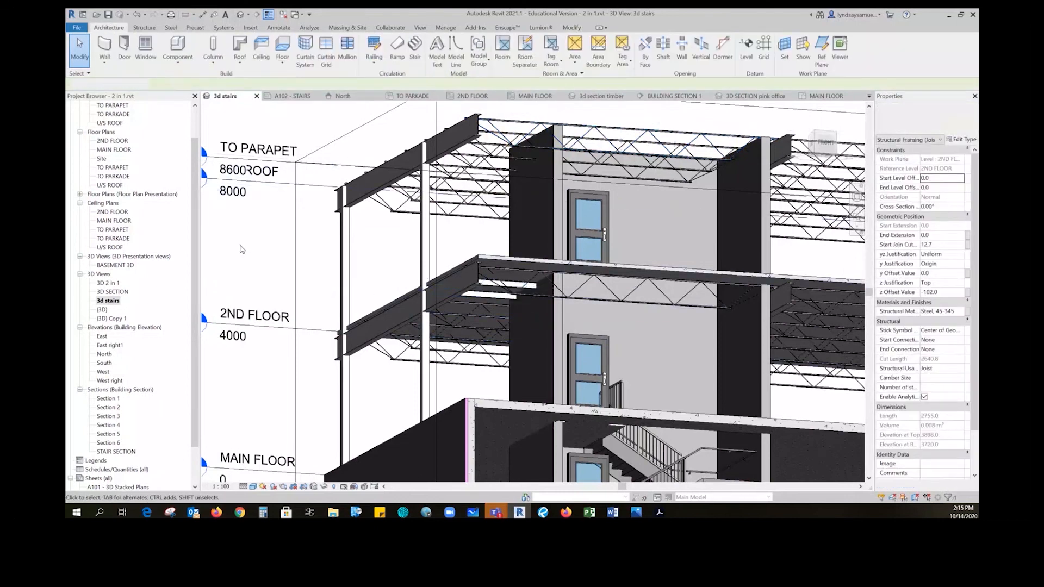
Start the Beam command and open M_C-Channel.rfa for loading from the metric library's Structural Framing, Steel folder
left_click(155, 30)
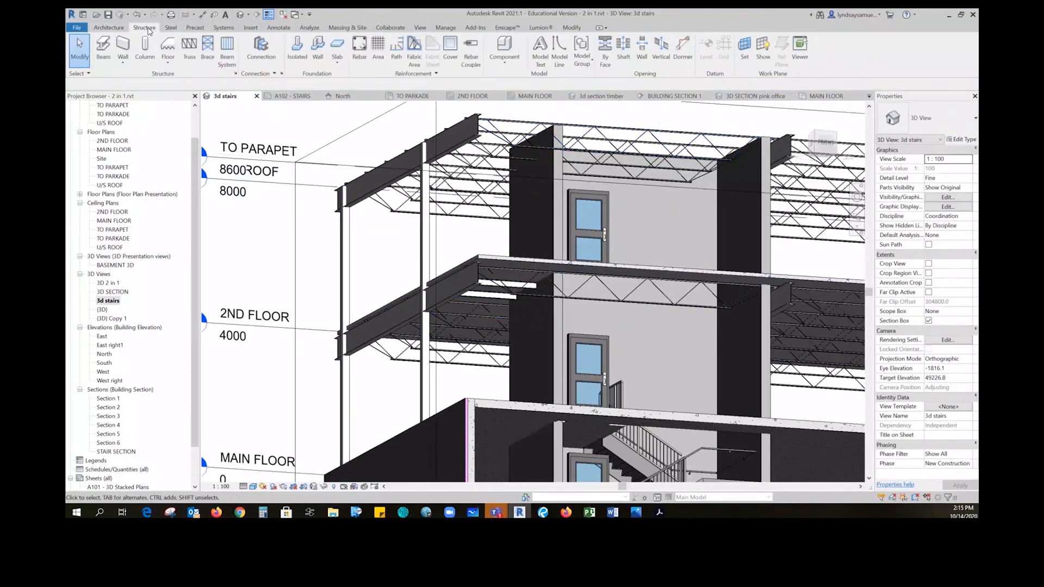
left_click(102, 47)
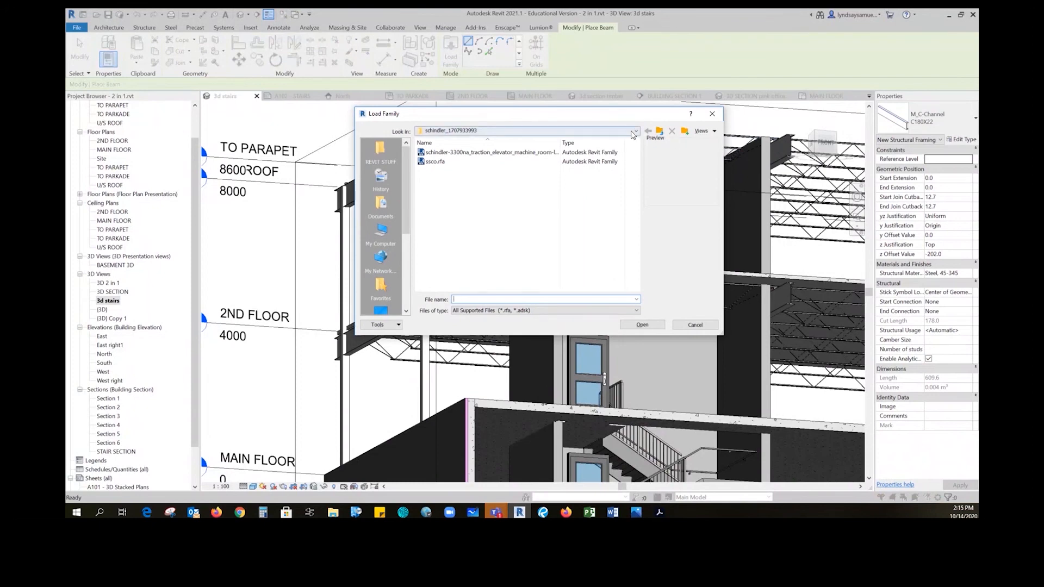
scroll(387, 218, "down", 3)
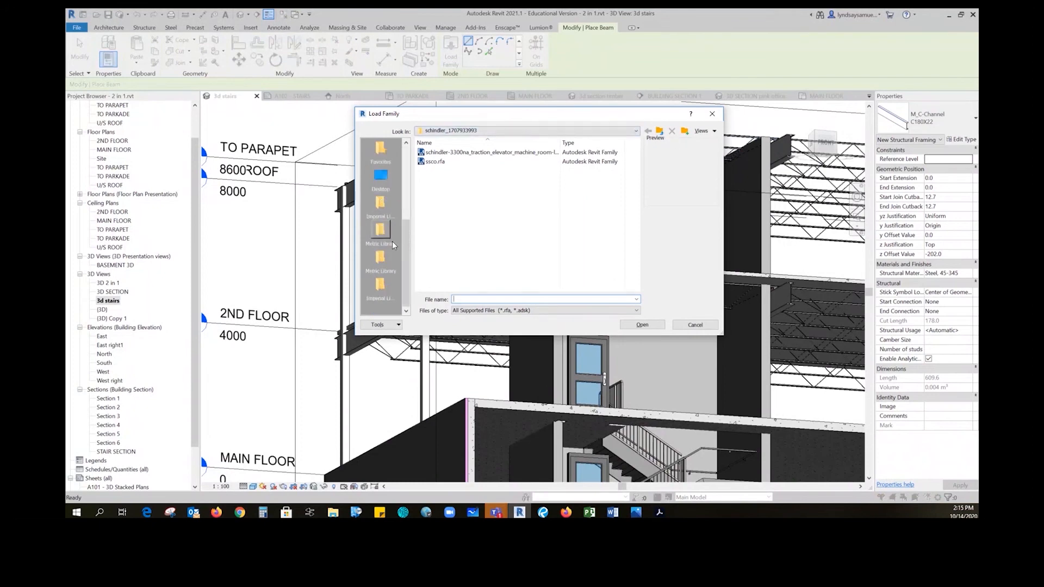
left_click(382, 266)
scroll(471, 261, "down", 6)
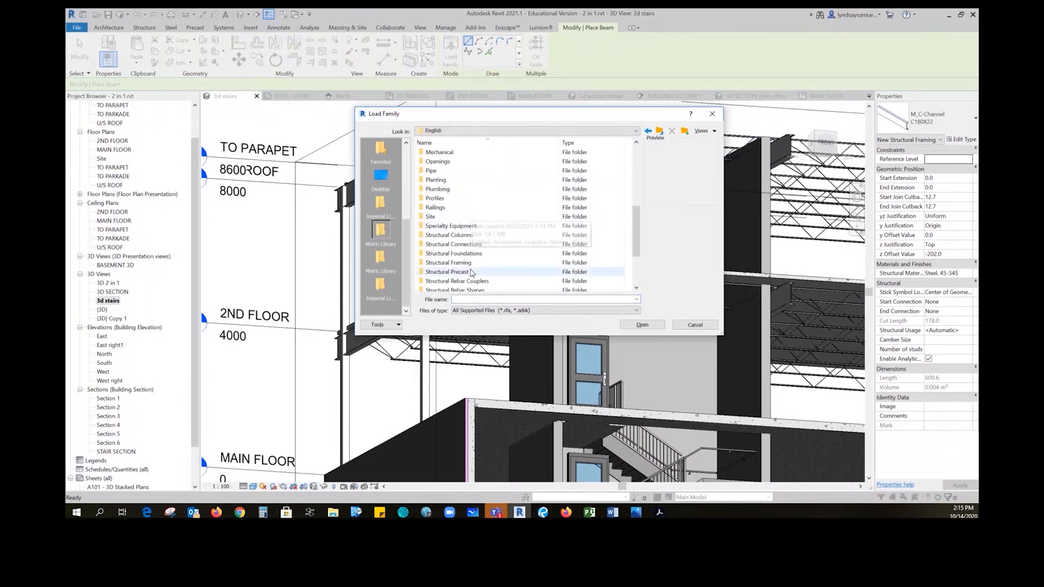
left_click(455, 264)
double_click(455, 263)
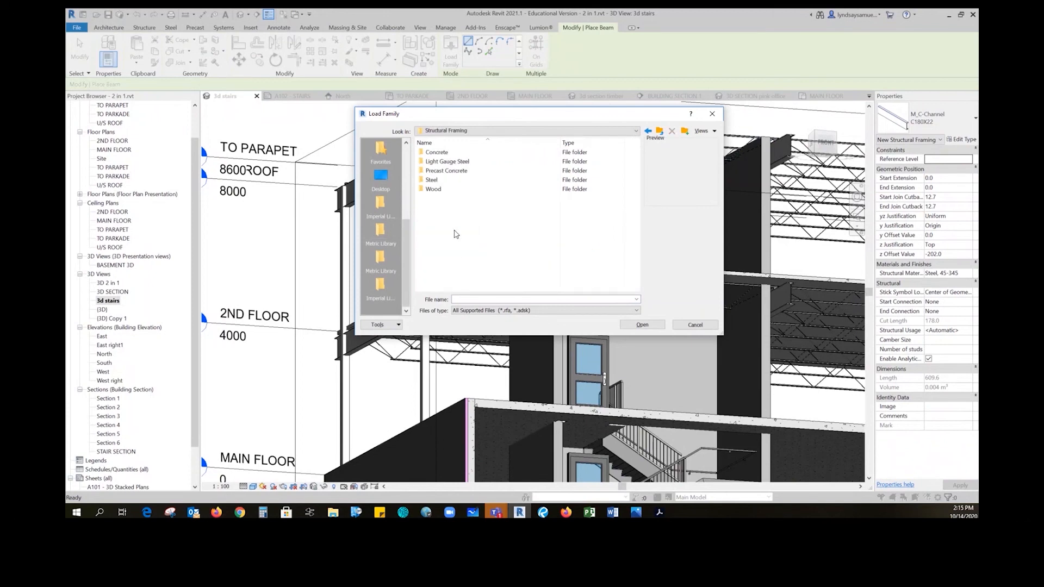
double_click(436, 180)
left_click(442, 180)
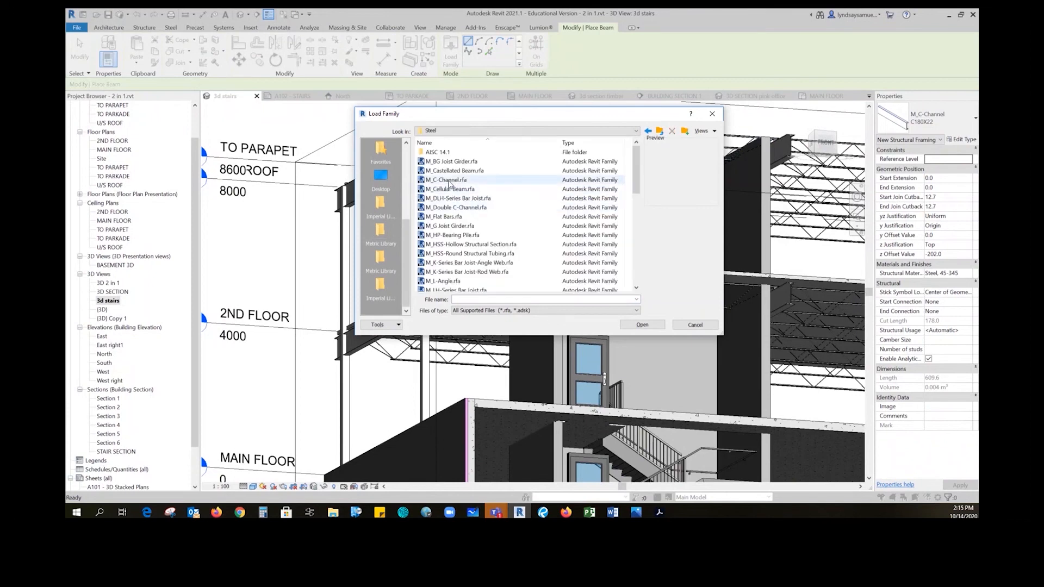
left_click(655, 326)
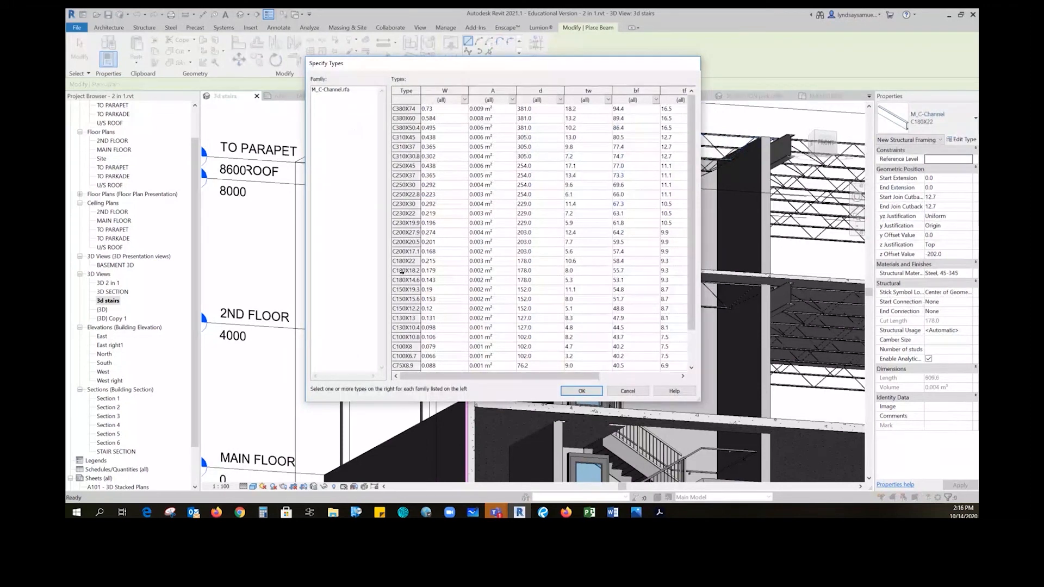
Load the C180X22 channel type and leave the Beam command without placing a beam
left_click(405, 271)
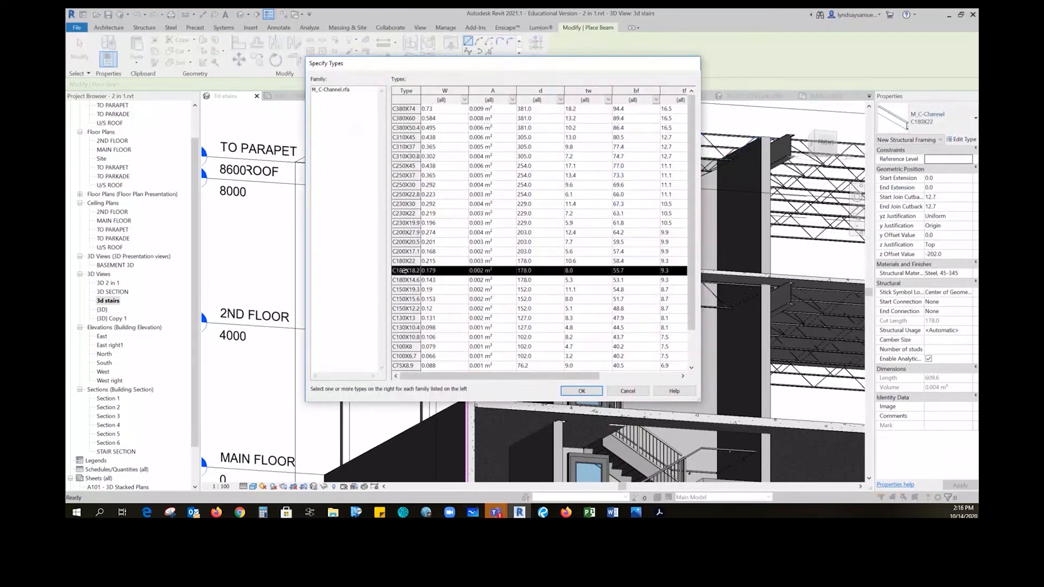
key("Up")
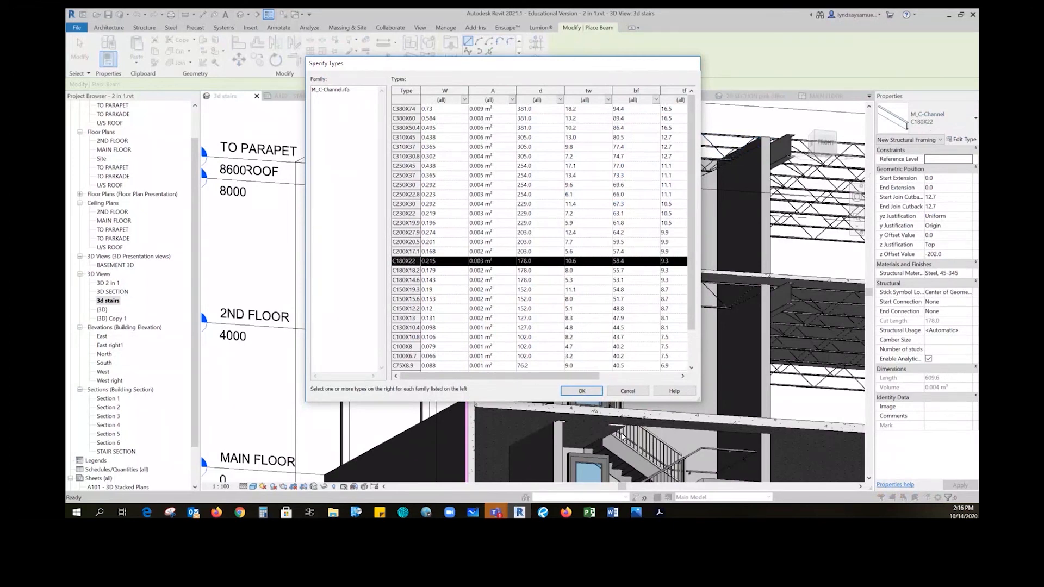
left_click(582, 391)
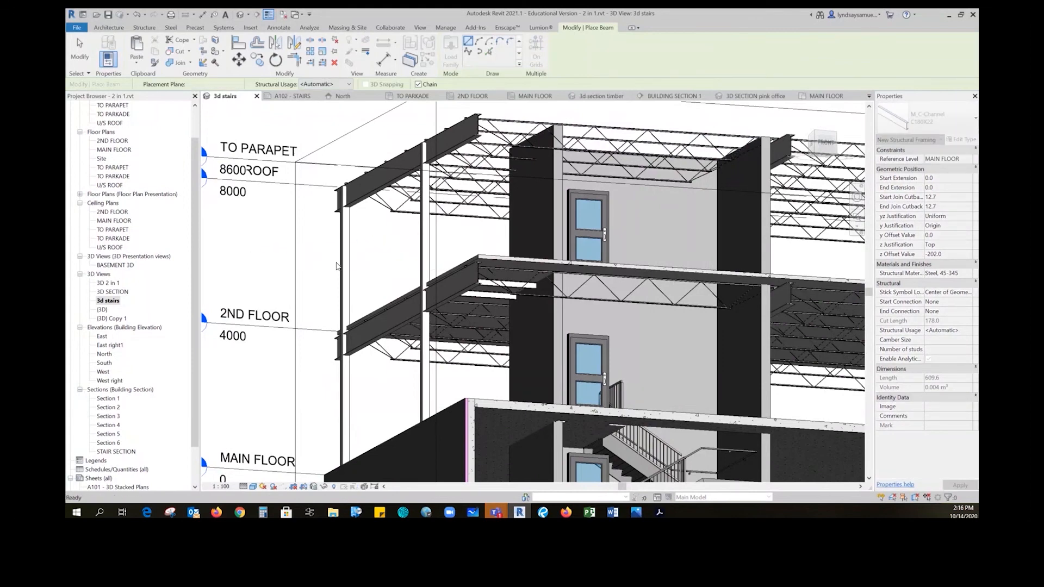
key("Escape")
scroll(337, 267, "down", 3)
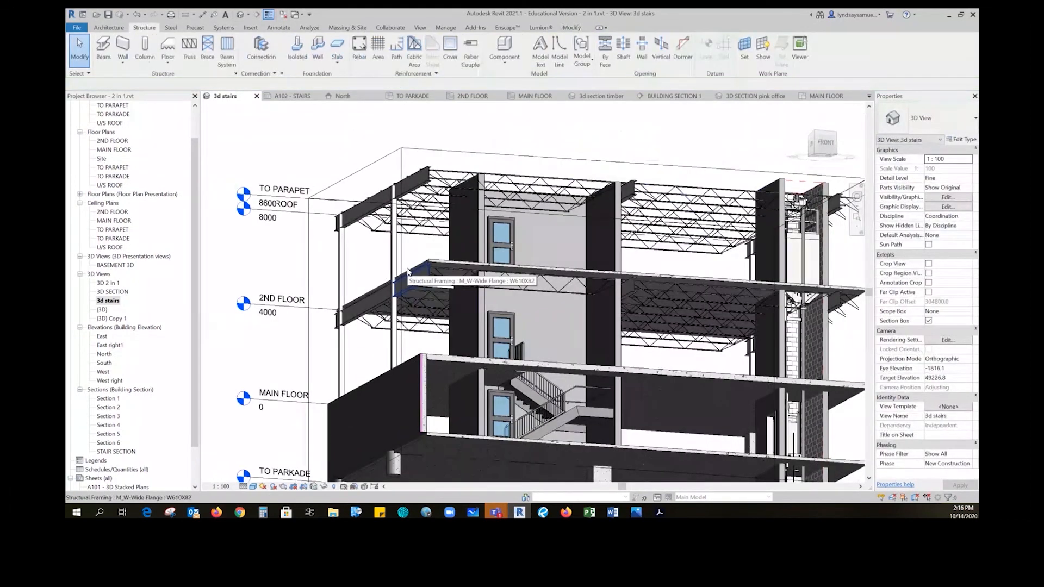